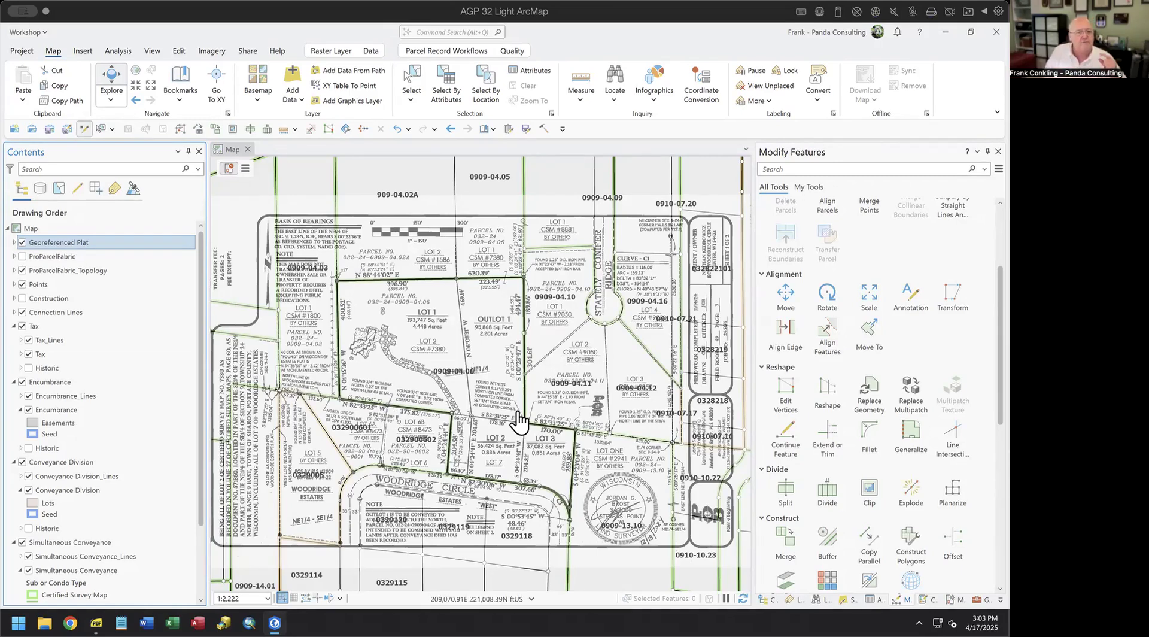
- Create the parcel record 'CSM 011972' from the map's record menu so it becomes active
click(84, 129)
click(244, 171)
click(269, 181)
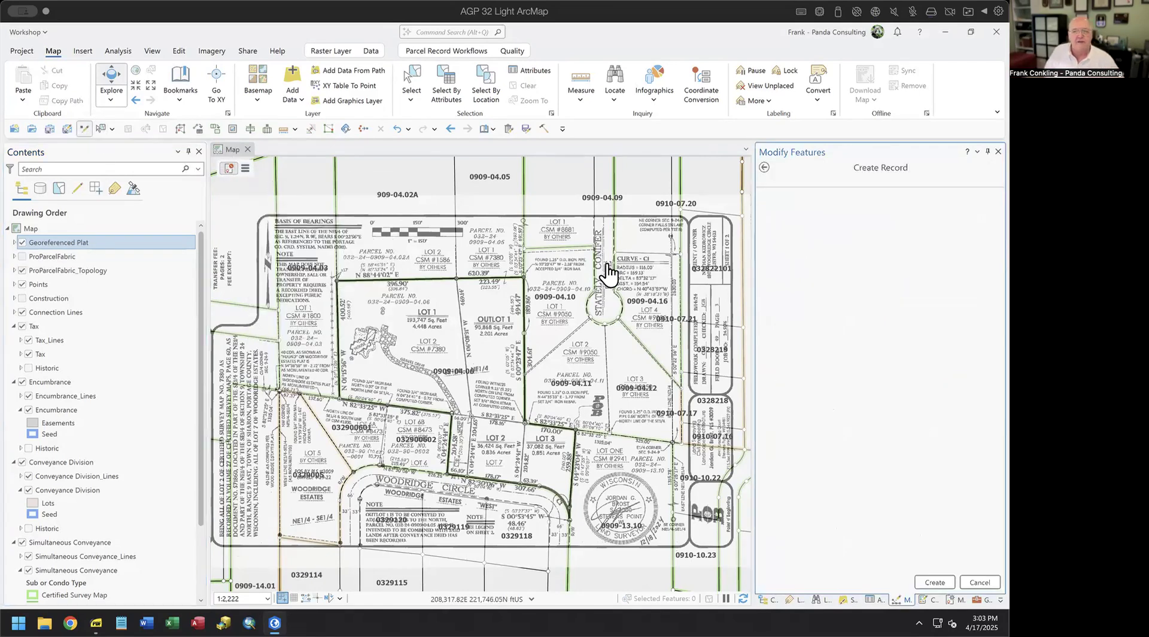
click(910, 189)
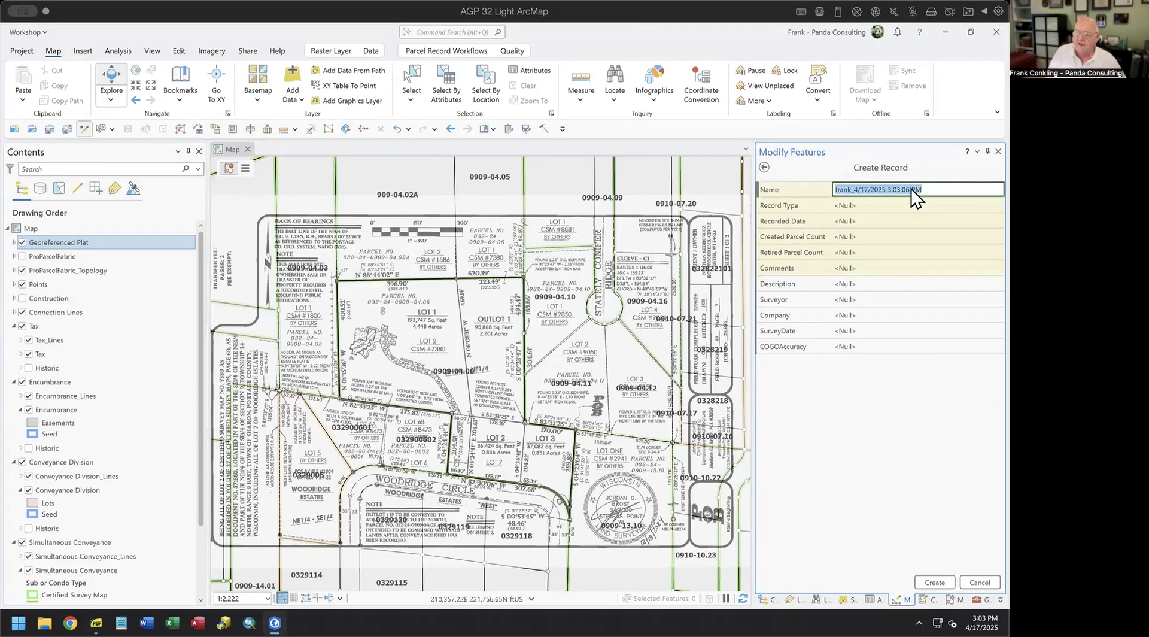
text(CSM )
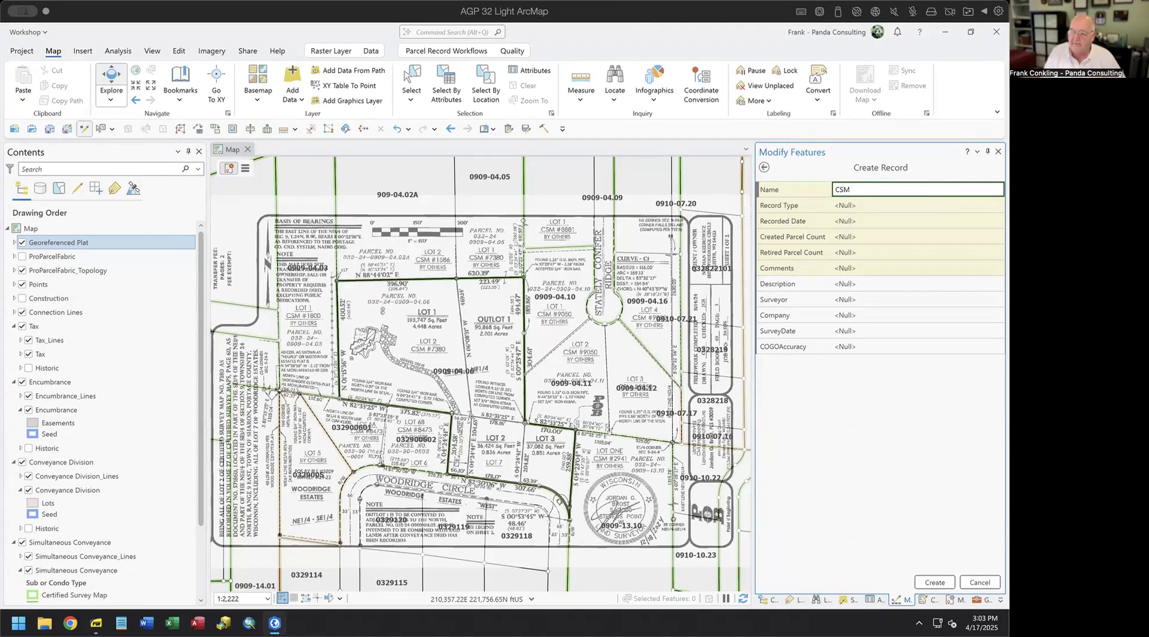
text(011)
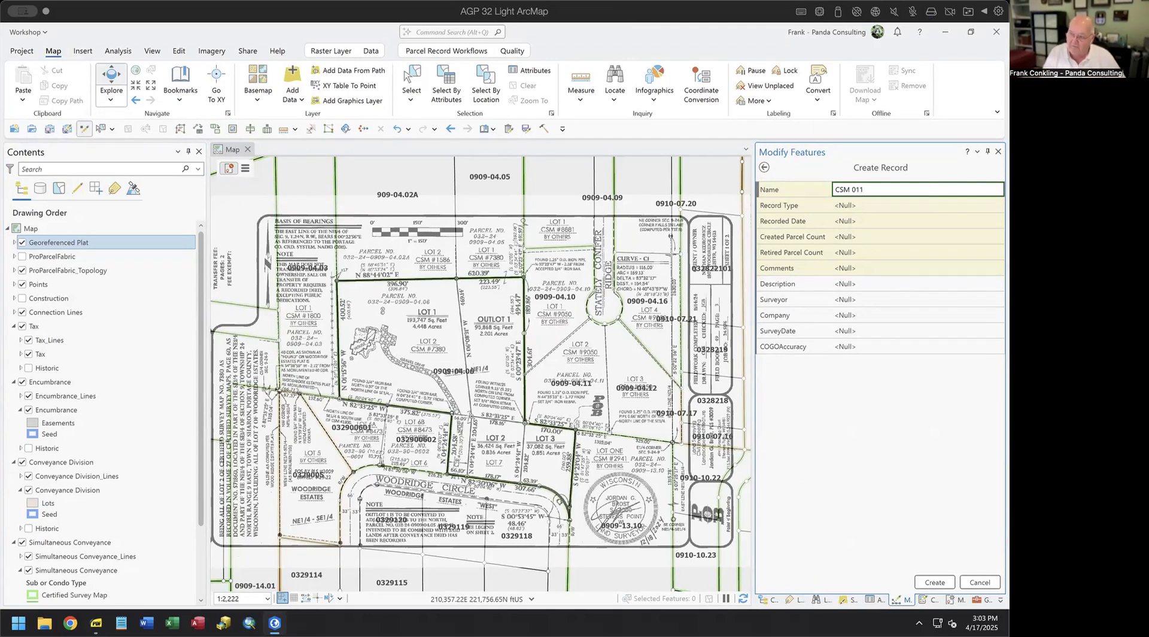
text(972)
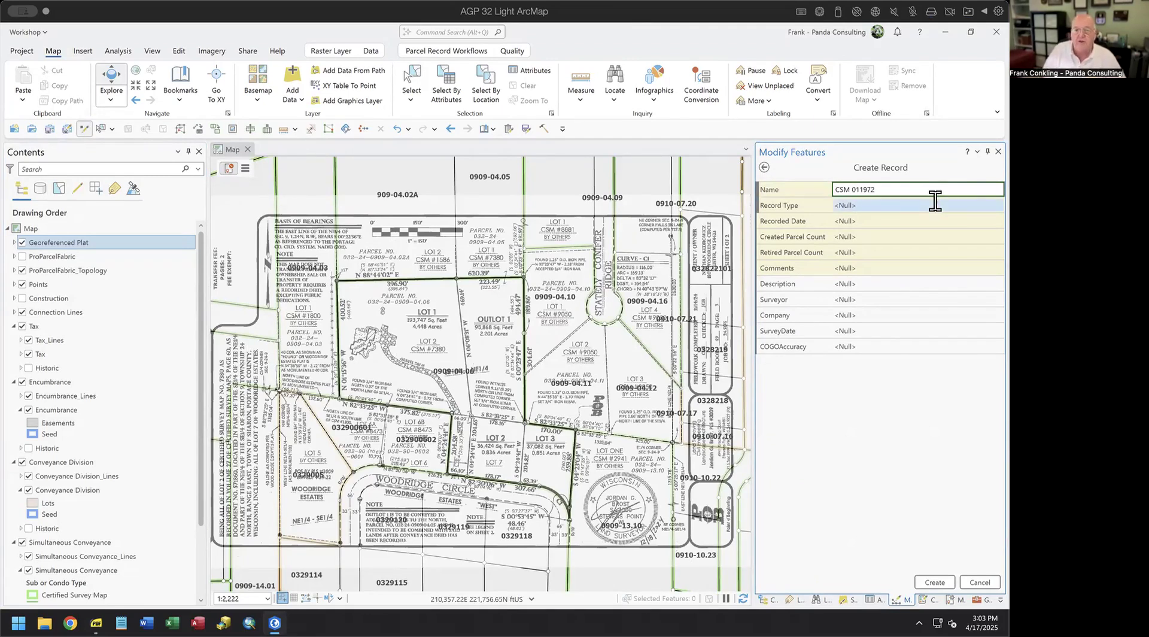
click(889, 204)
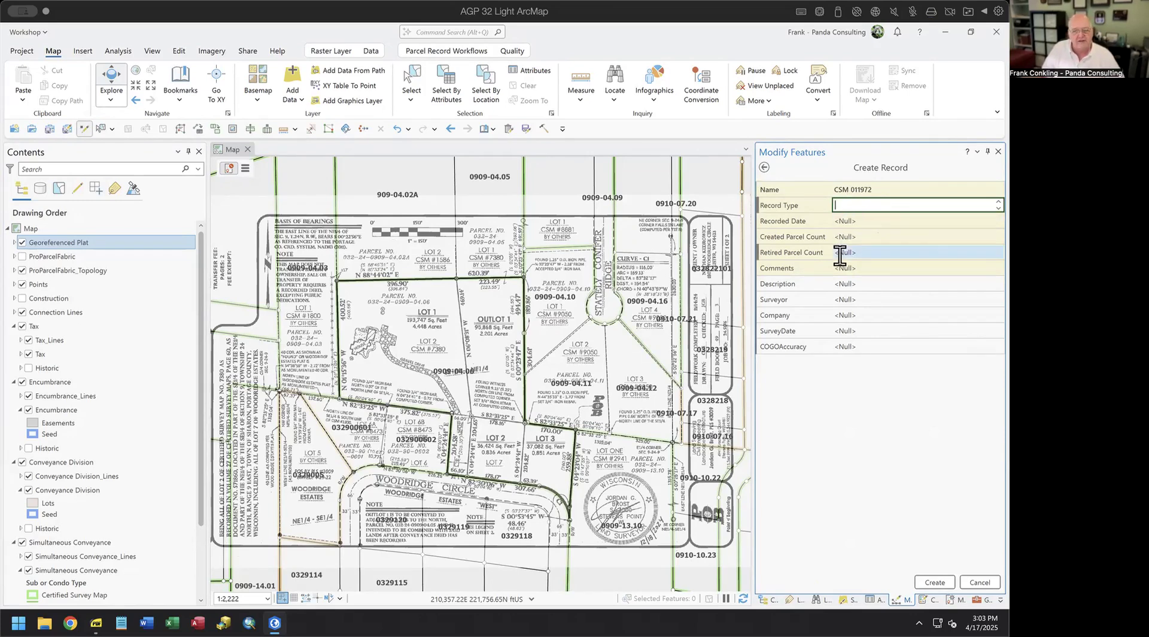
click(873, 220)
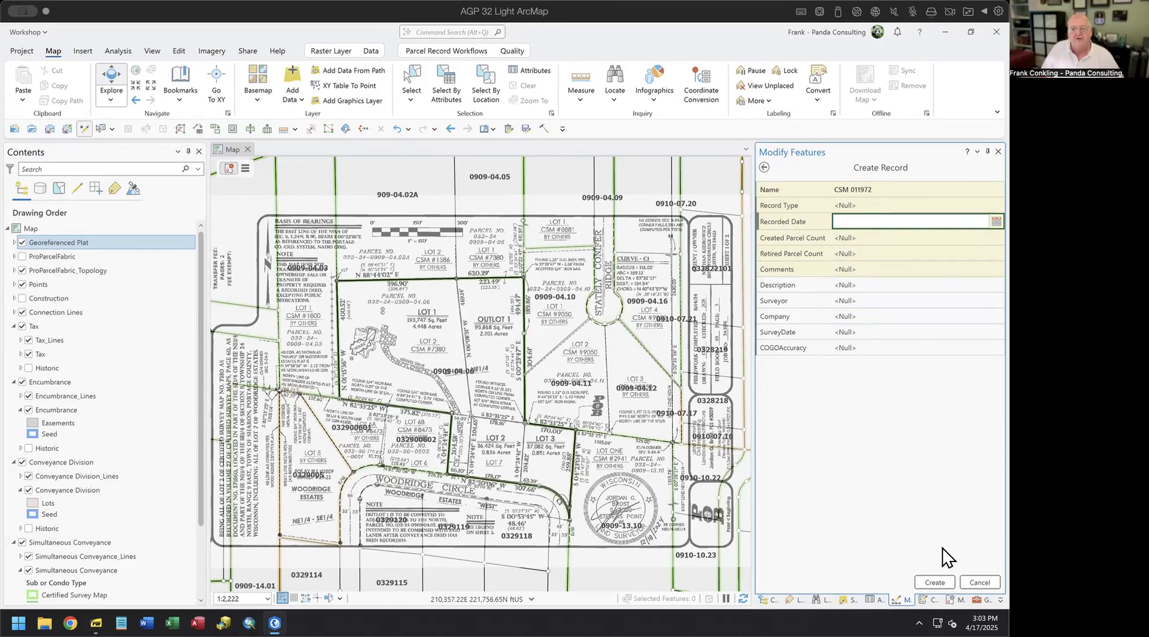
click(944, 581)
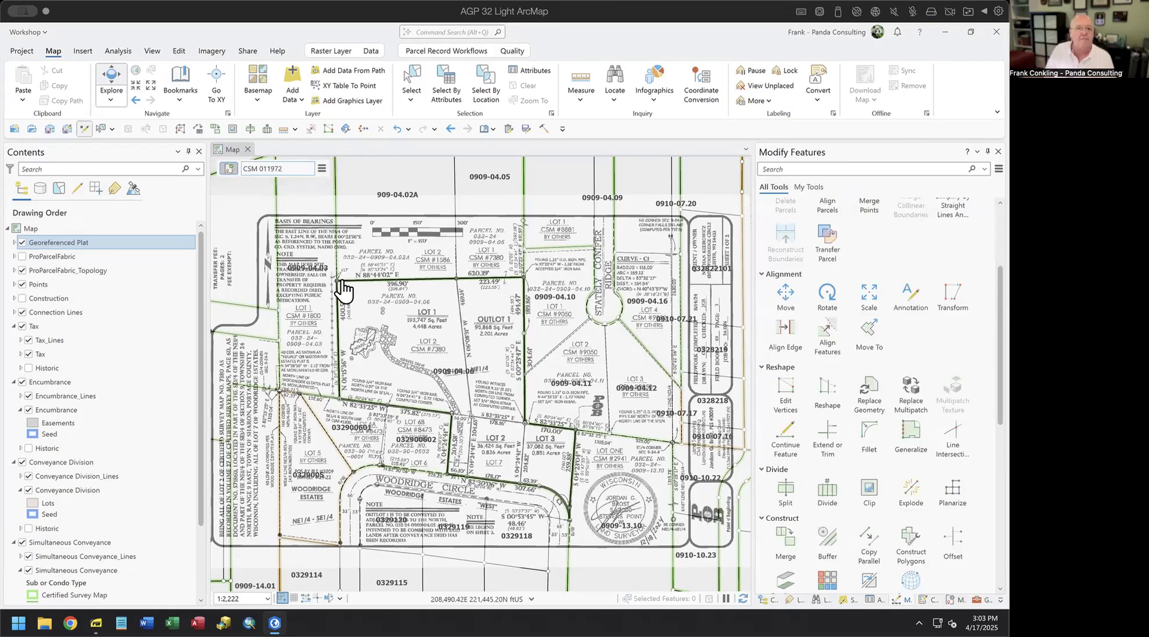
click(446, 51)
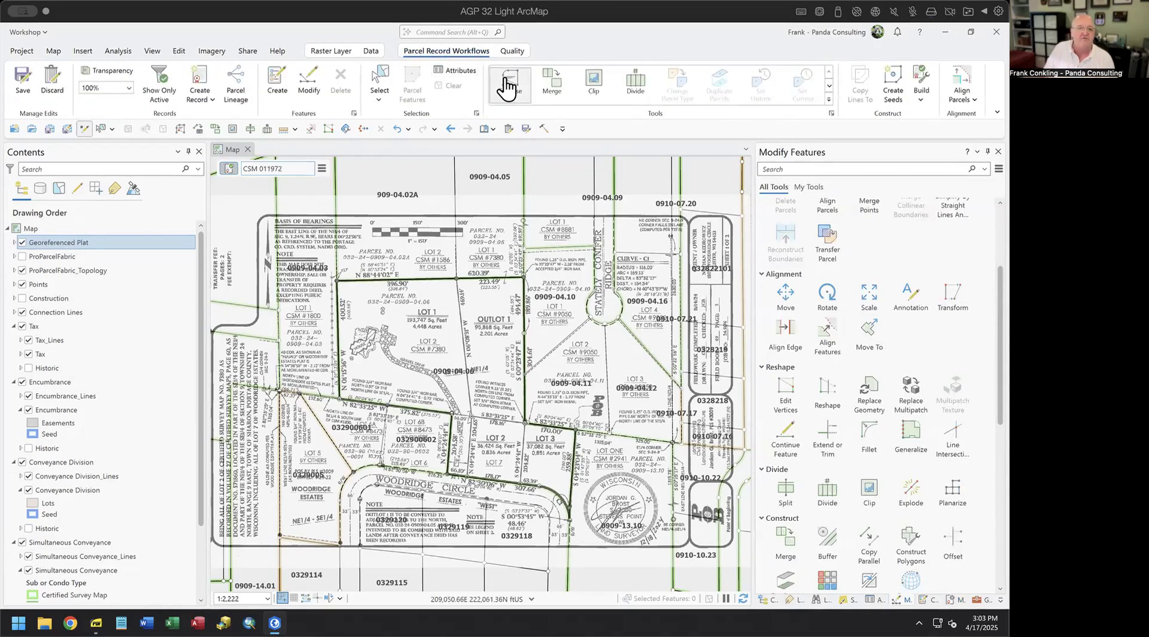
- Start a new traverse from the Parcel Record Workflows tools
click(515, 95)
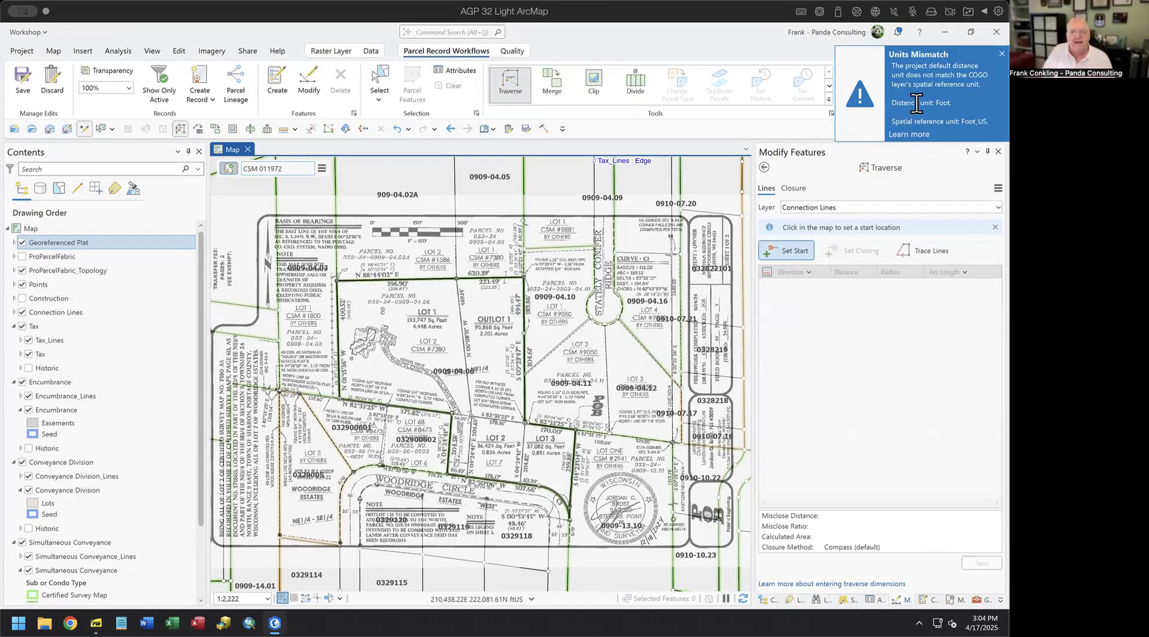
click(46, 231)
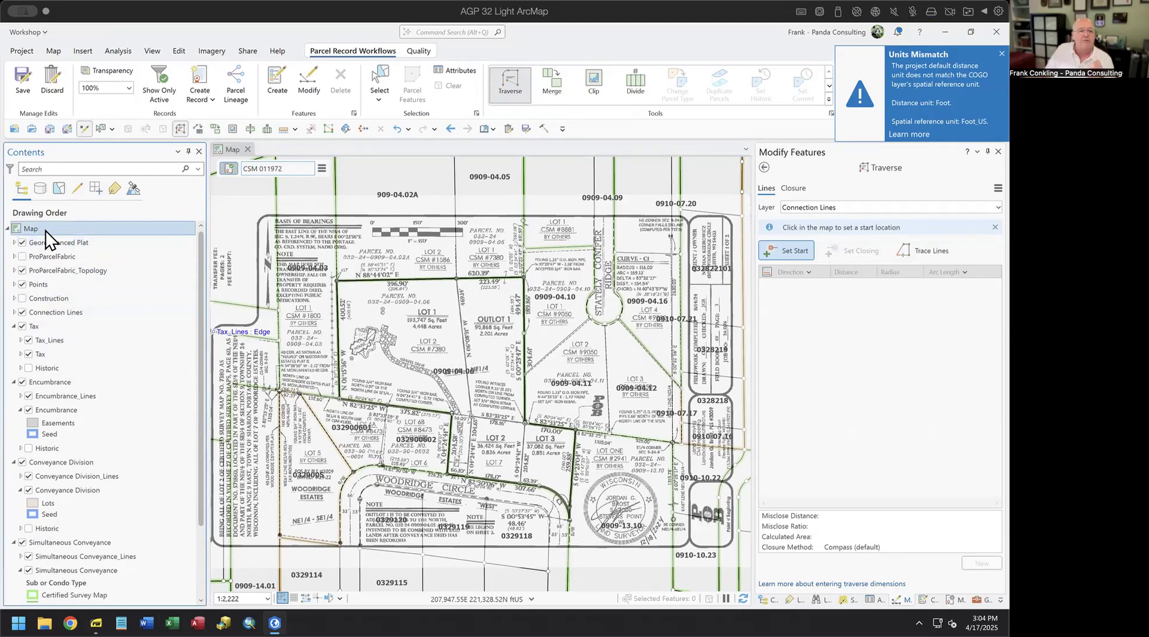
- Check the map's coordinate system in Map Properties, closing without changes
right_click(46, 231)
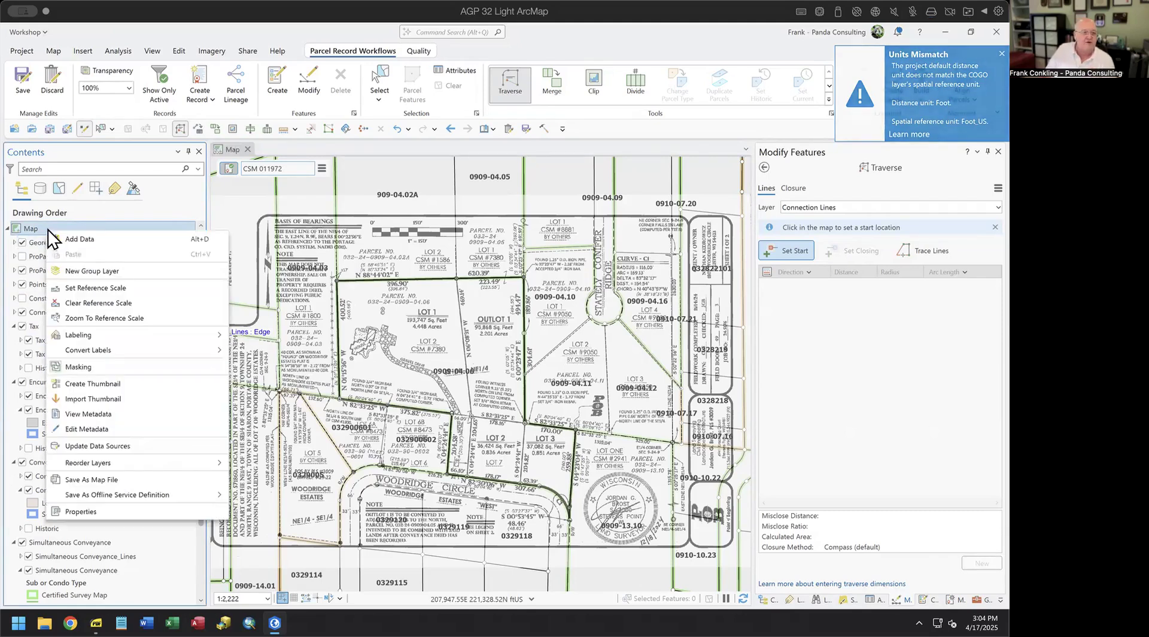
click(75, 511)
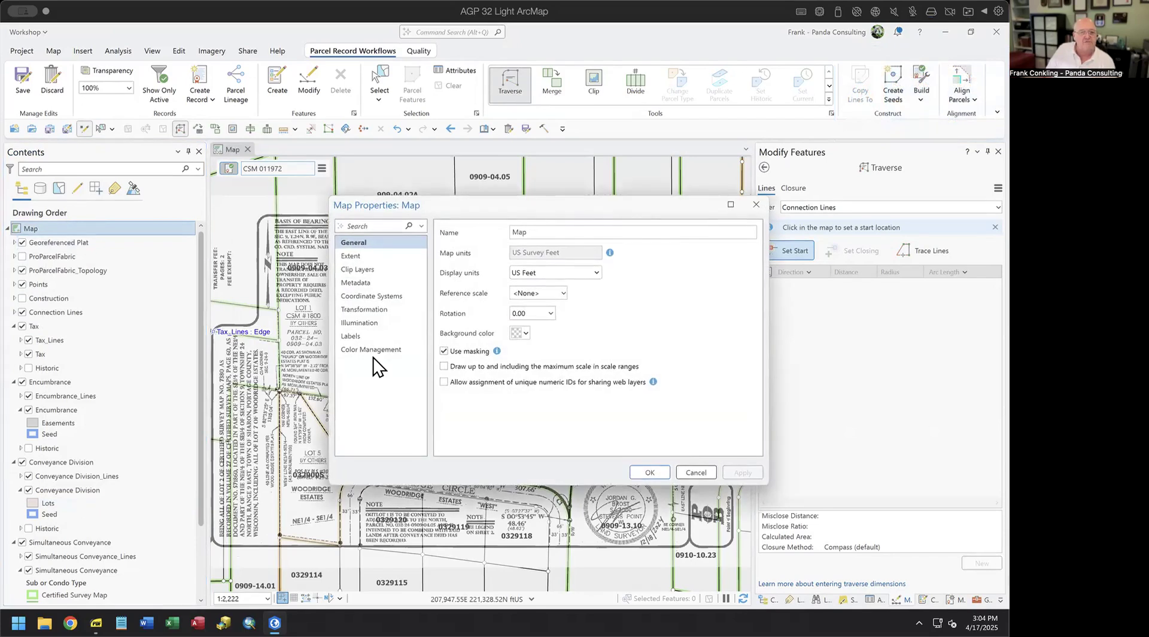
click(369, 299)
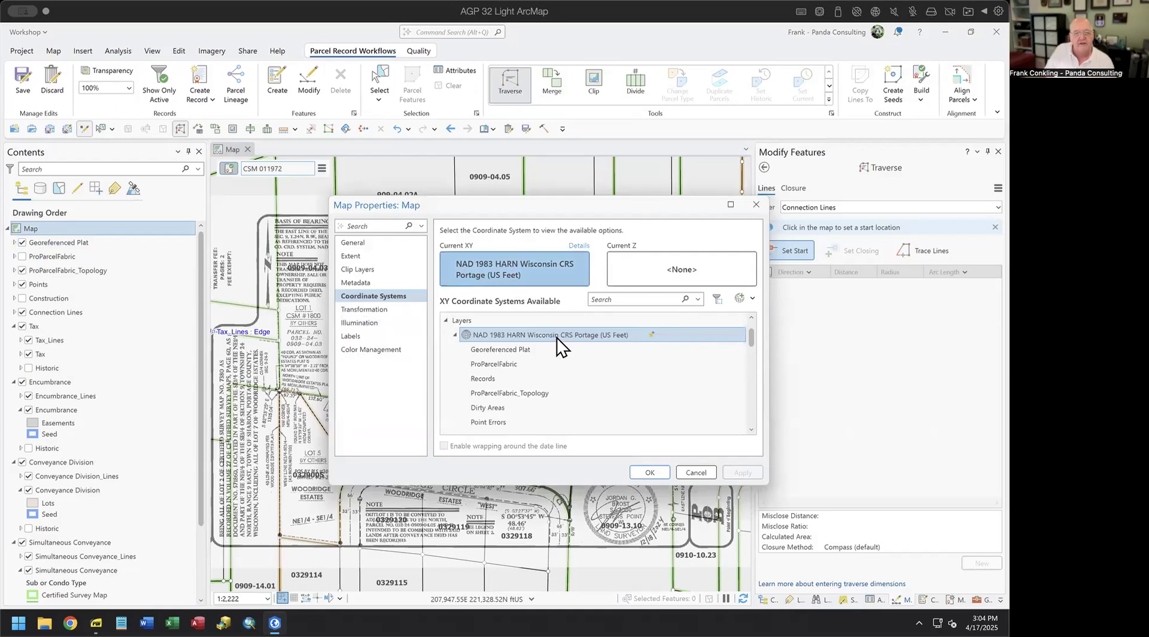
click(697, 472)
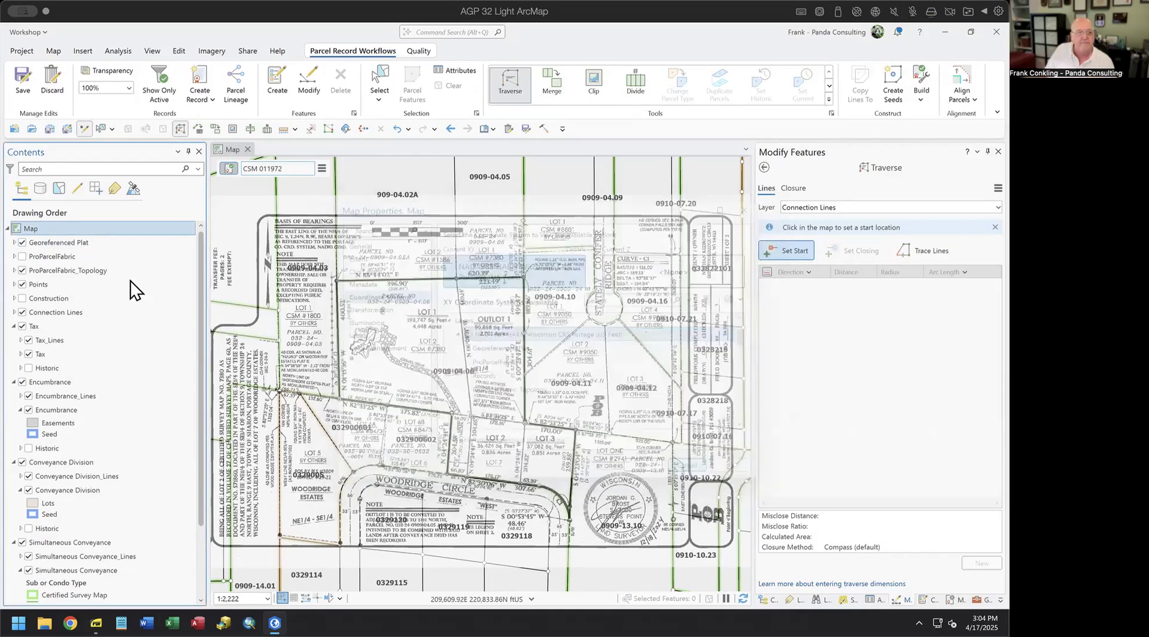
- Make Foot_US the default distance unit in the project's Units options
click(22, 50)
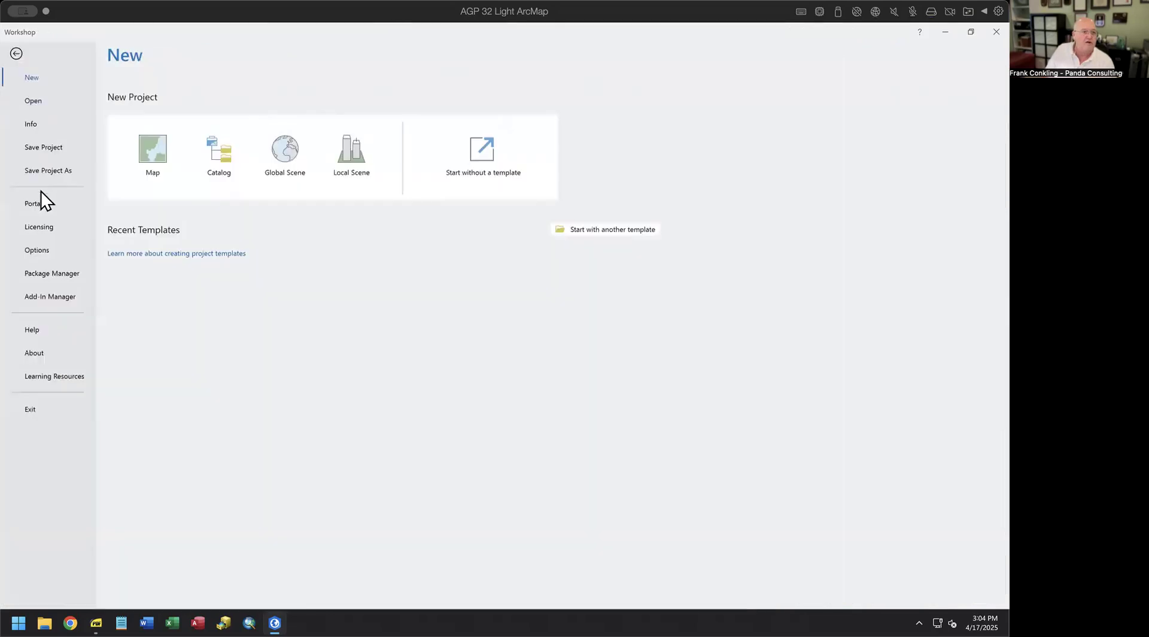
click(37, 251)
click(211, 200)
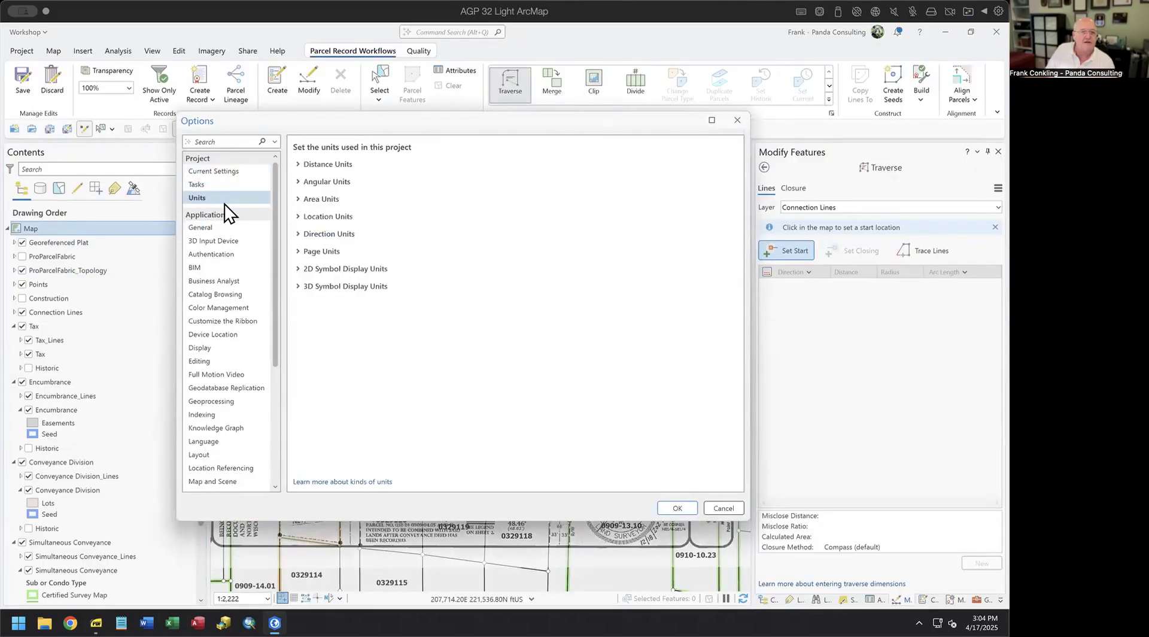
click(293, 164)
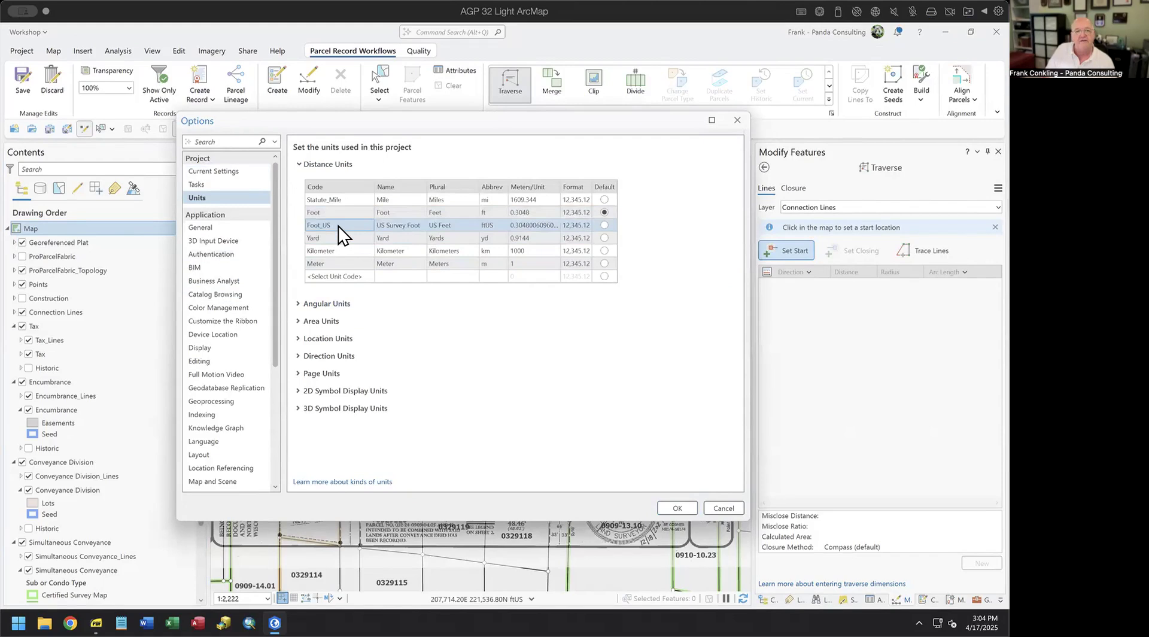
click(605, 225)
click(677, 509)
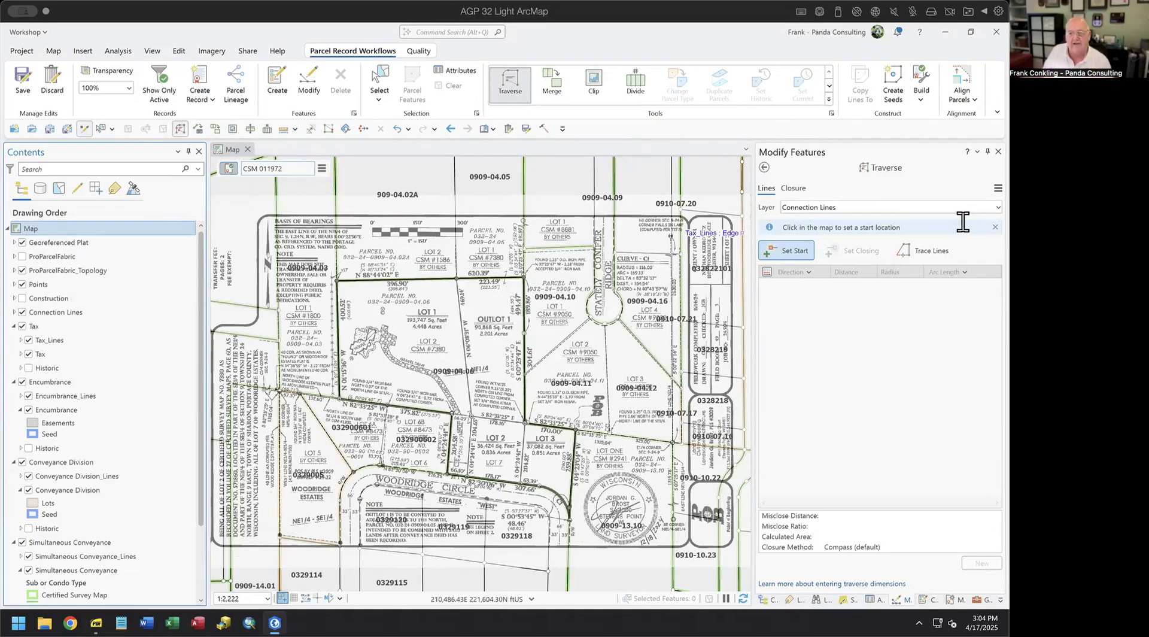
- Target the Simultaneous Conveyance_Lines layer and zoom to the point of beginning near Lot 3
click(997, 207)
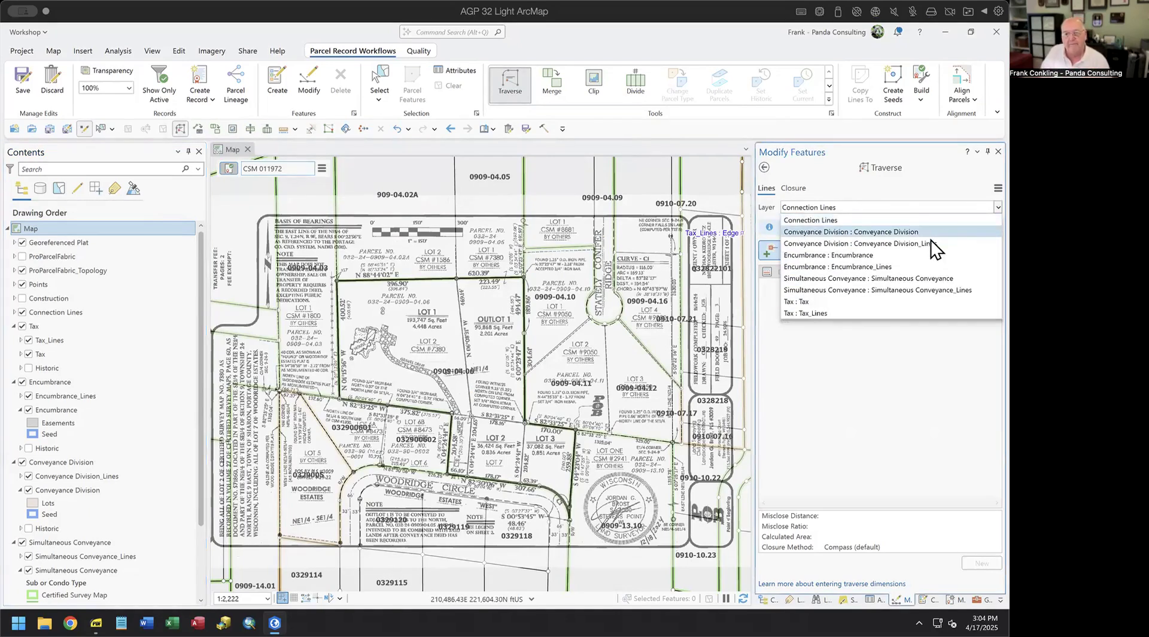
click(868, 290)
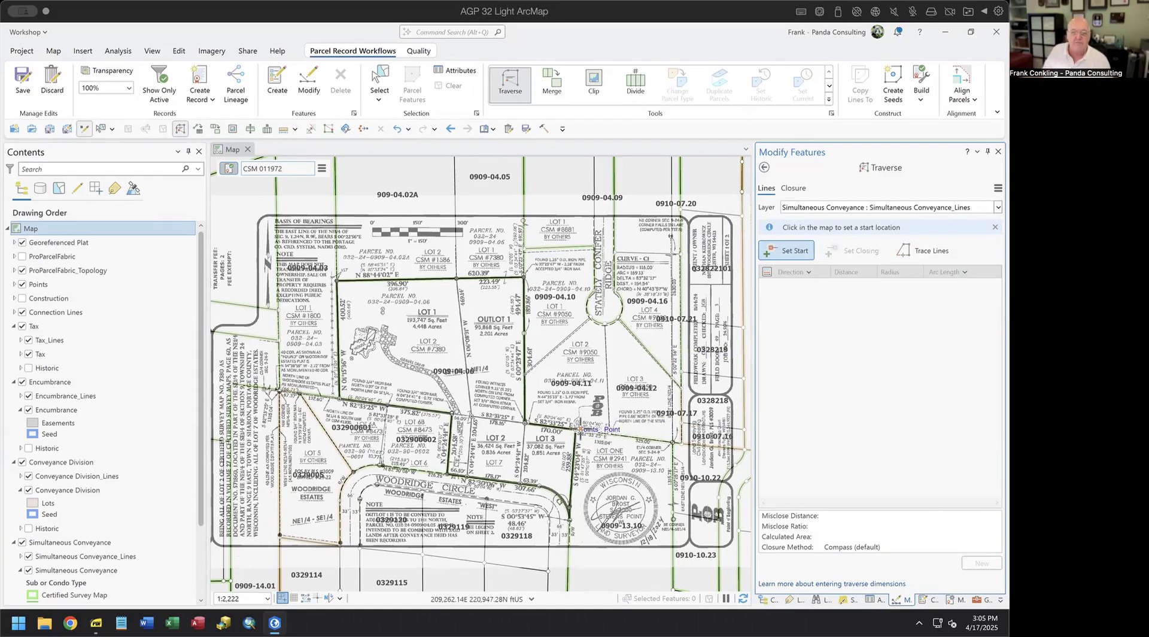
scroll(616, 450, up, 4)
drag(616, 450, 569, 331)
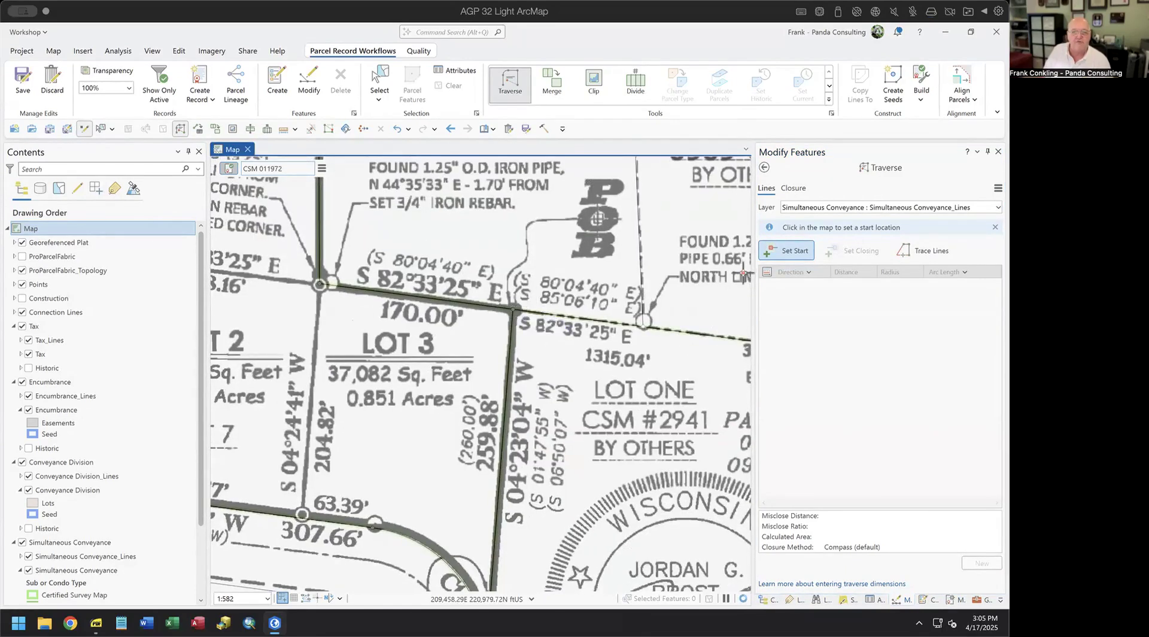
- Start the traverse at Lot 3's northeast corner and bring up the Ground To Grid corrections
click(784, 250)
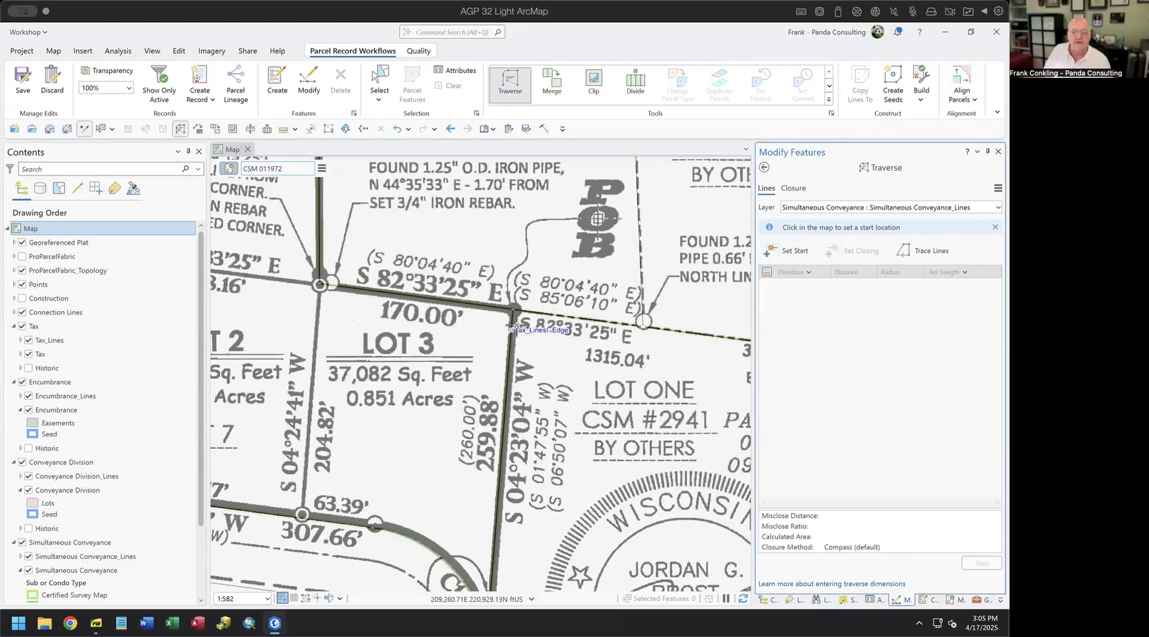
click(515, 310)
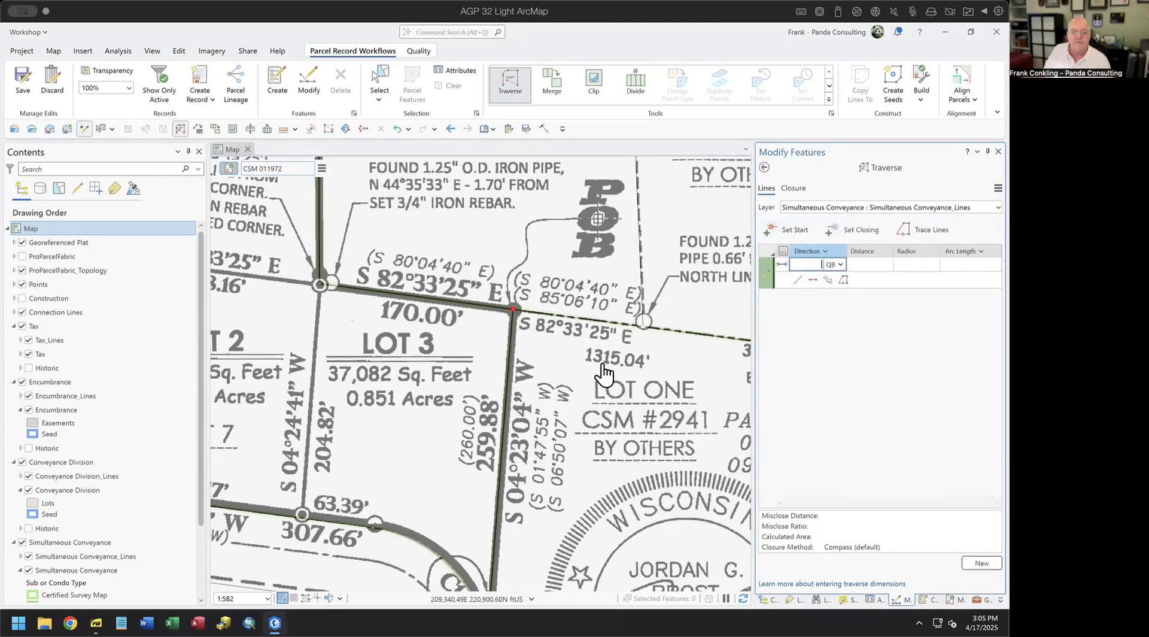
scroll(603, 371, down, 3)
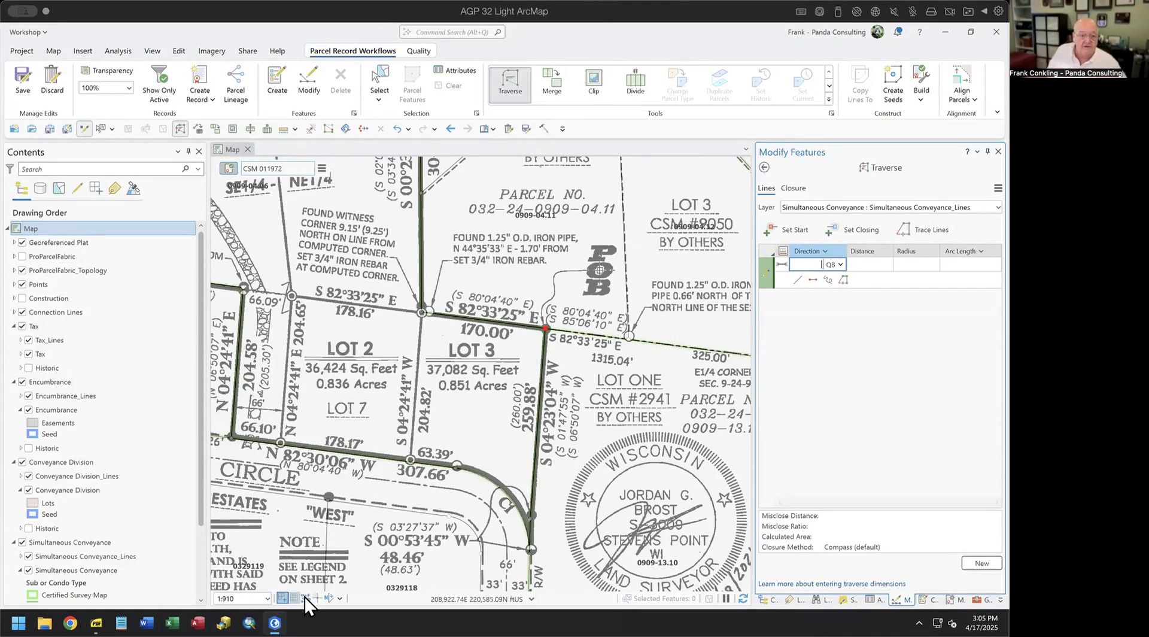
click(328, 598)
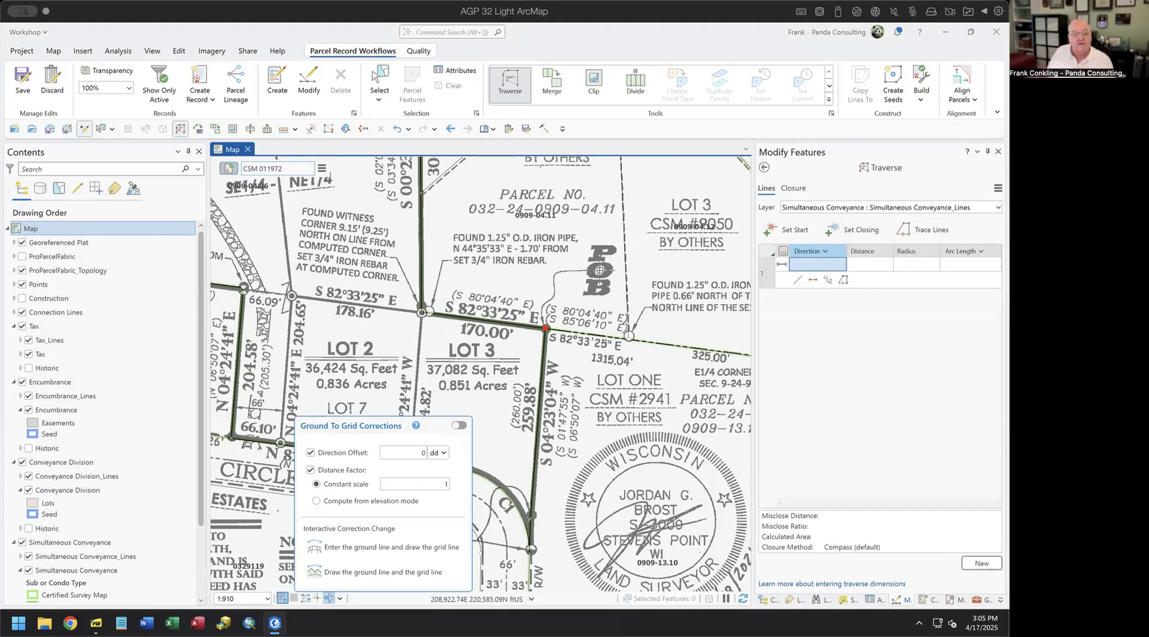
- Define the direction correction by drawing a grid line along the plat's S 4°23'04" W east line
click(329, 598)
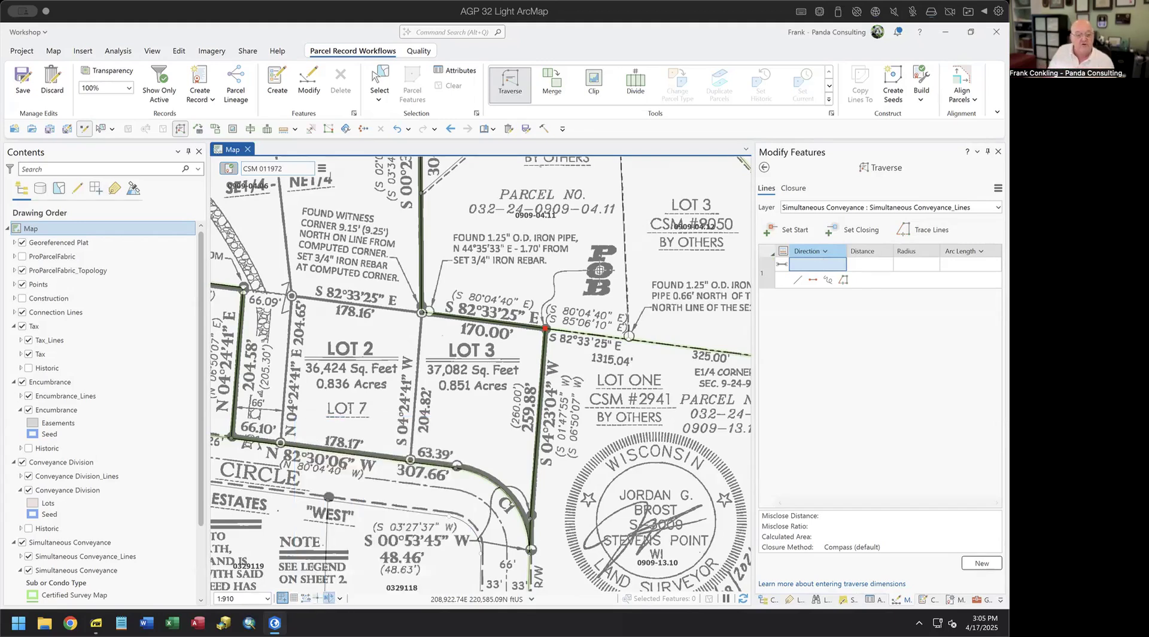
click(329, 598)
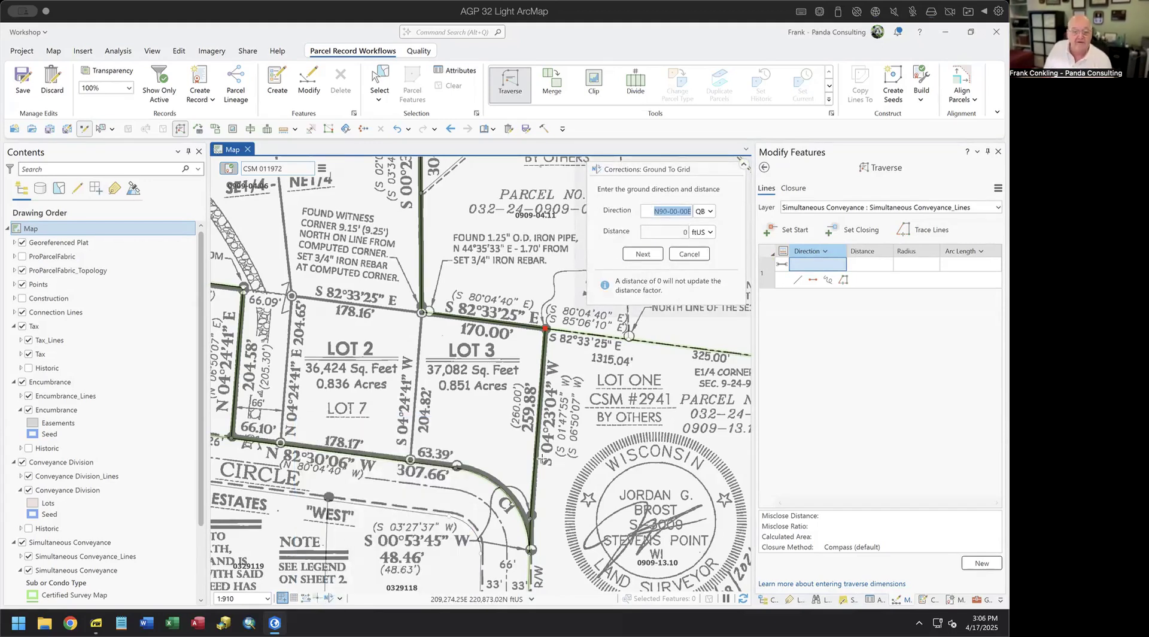
text(04.2304)
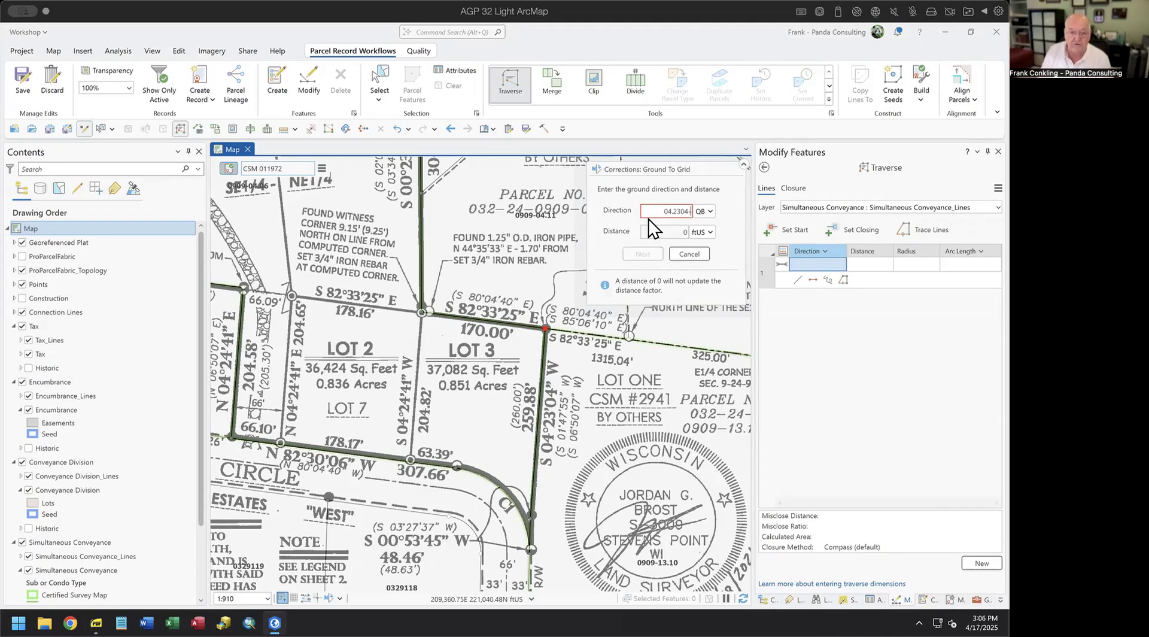
text(-3)
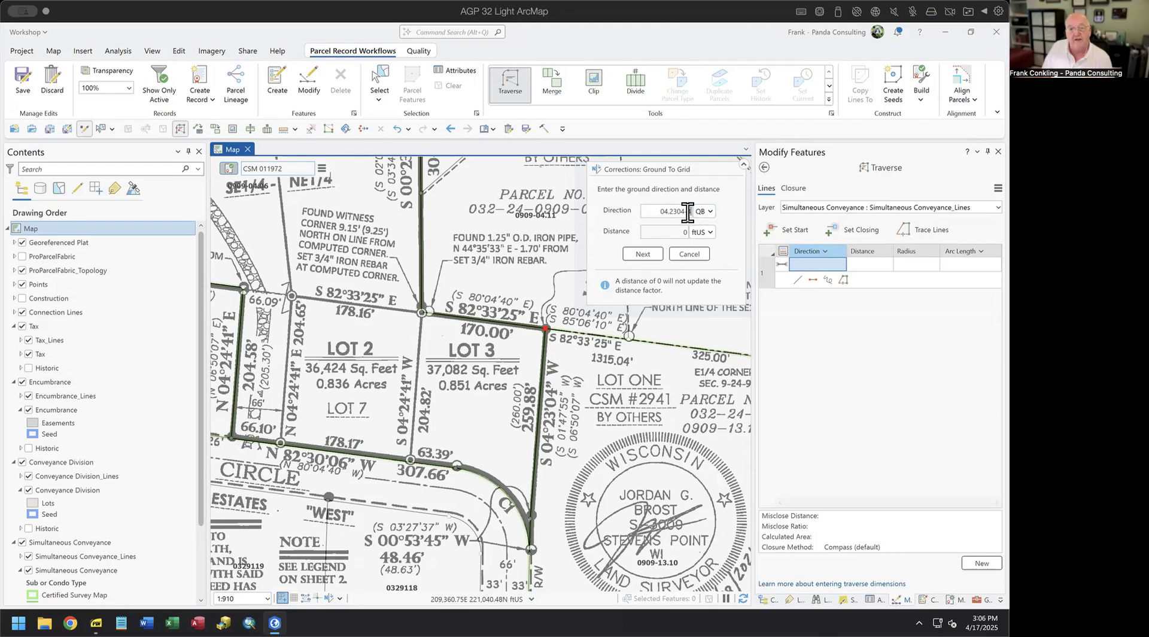
click(652, 250)
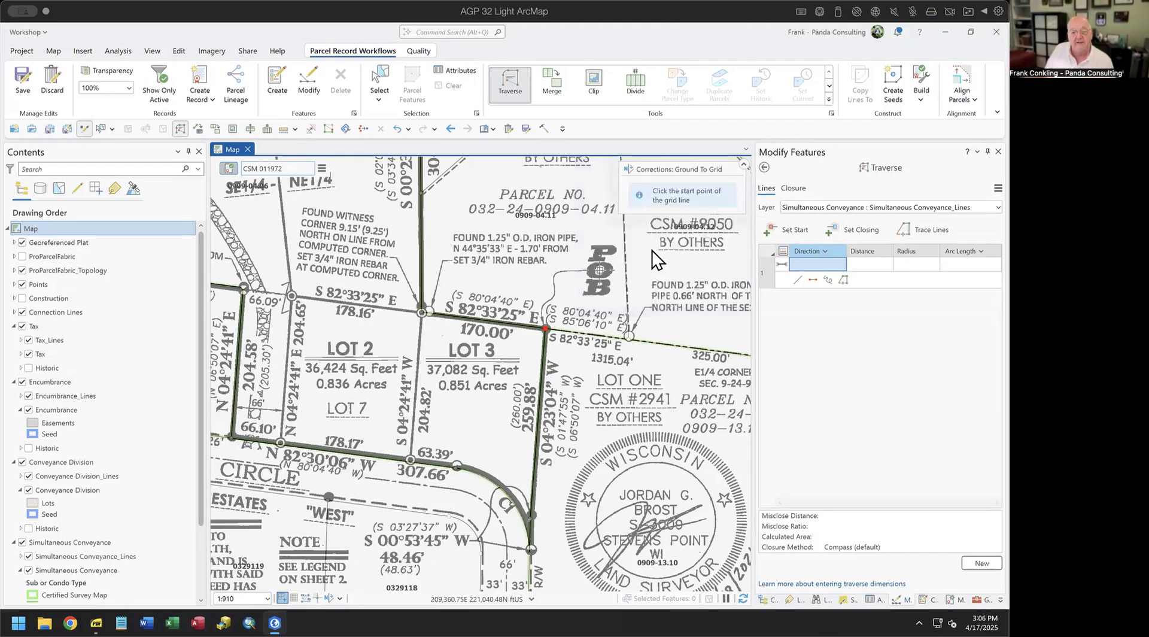
click(544, 351)
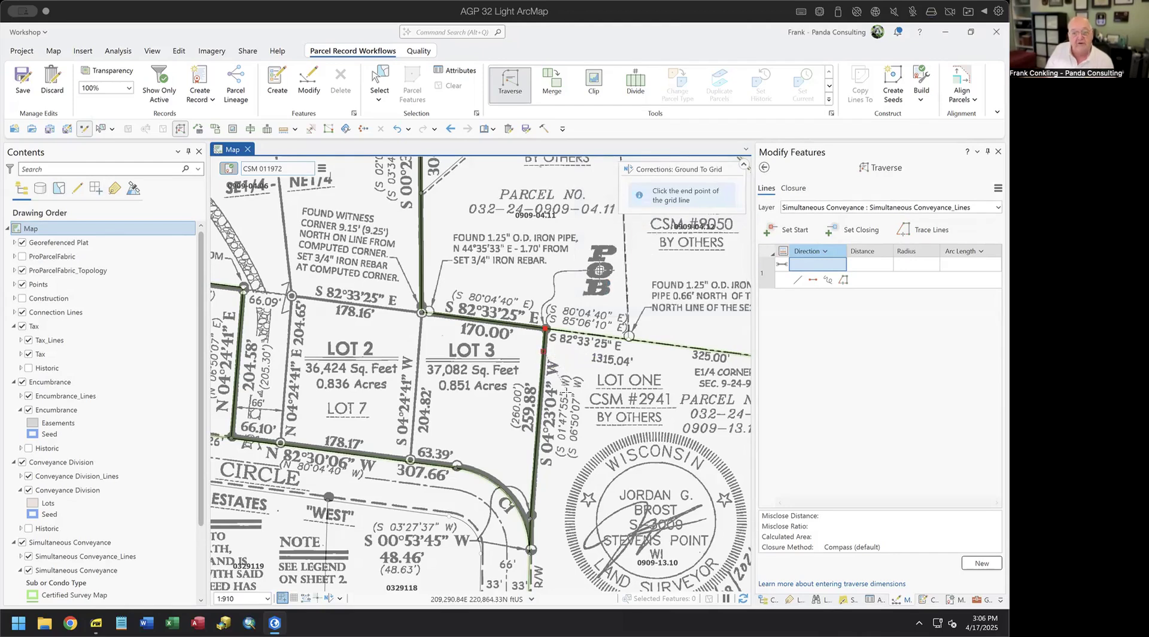
click(539, 447)
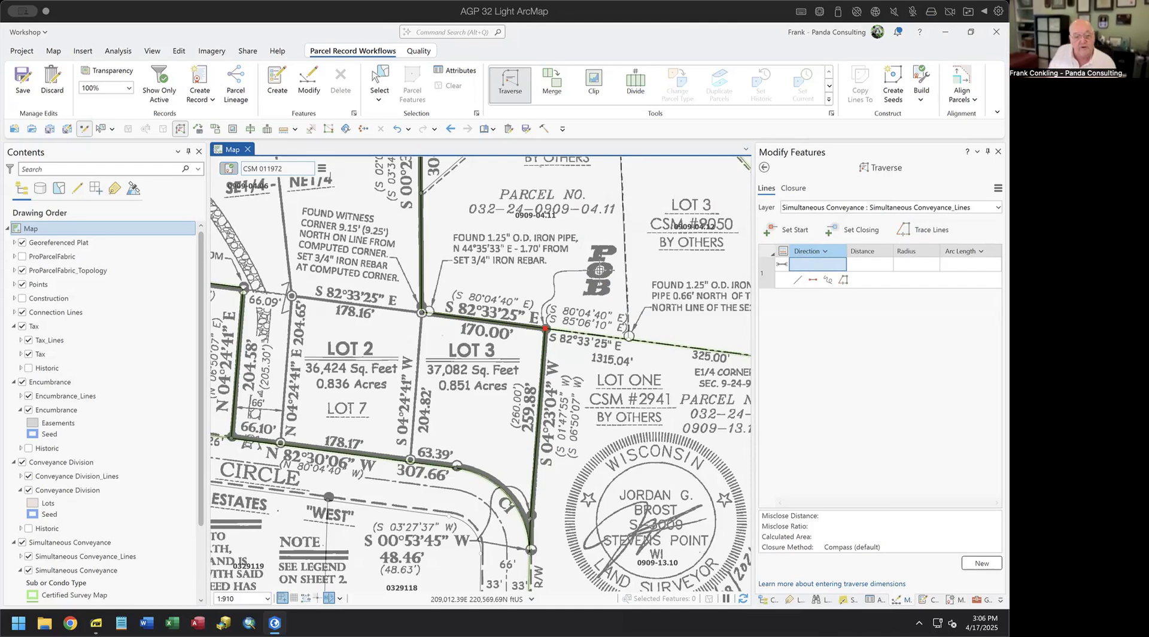
- Display the Ground To Grid direction offset in dms units (-0-07-22)
click(328, 598)
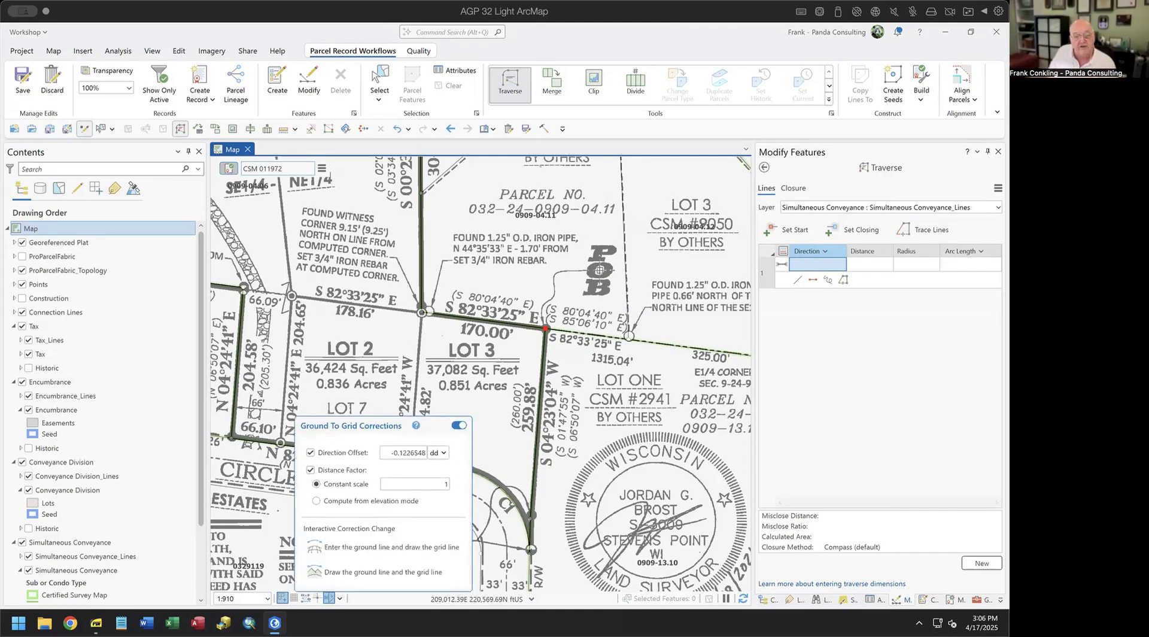
click(444, 453)
click(442, 477)
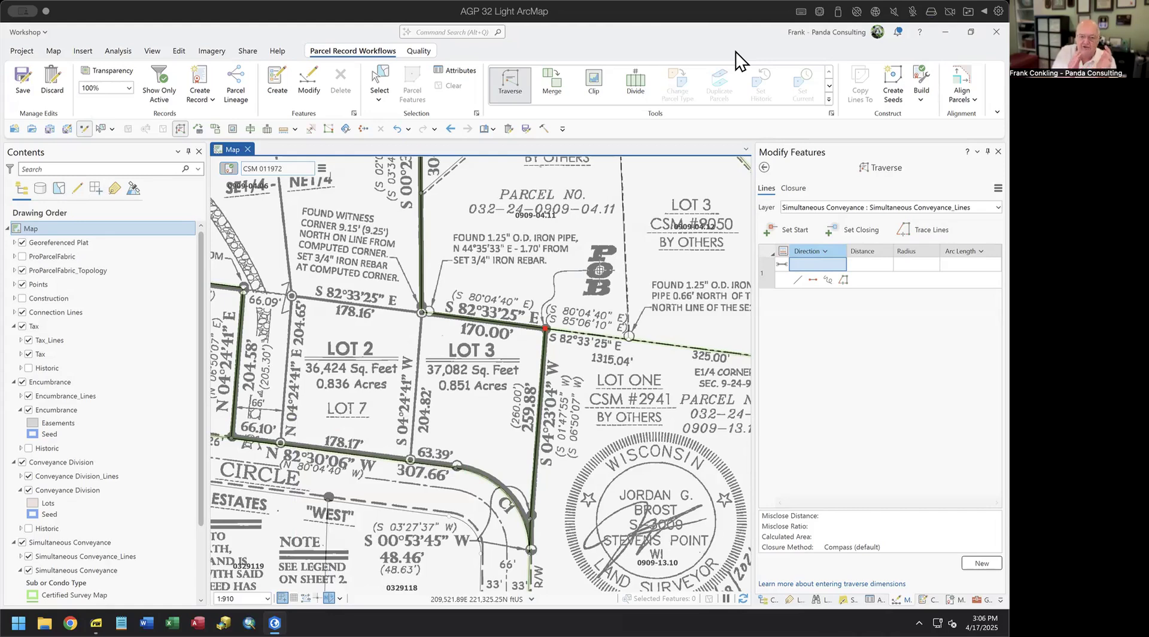
- Enter the first course: bearing 4.2304-3 (S4°23'04"W), distance 259.88
click(810, 263)
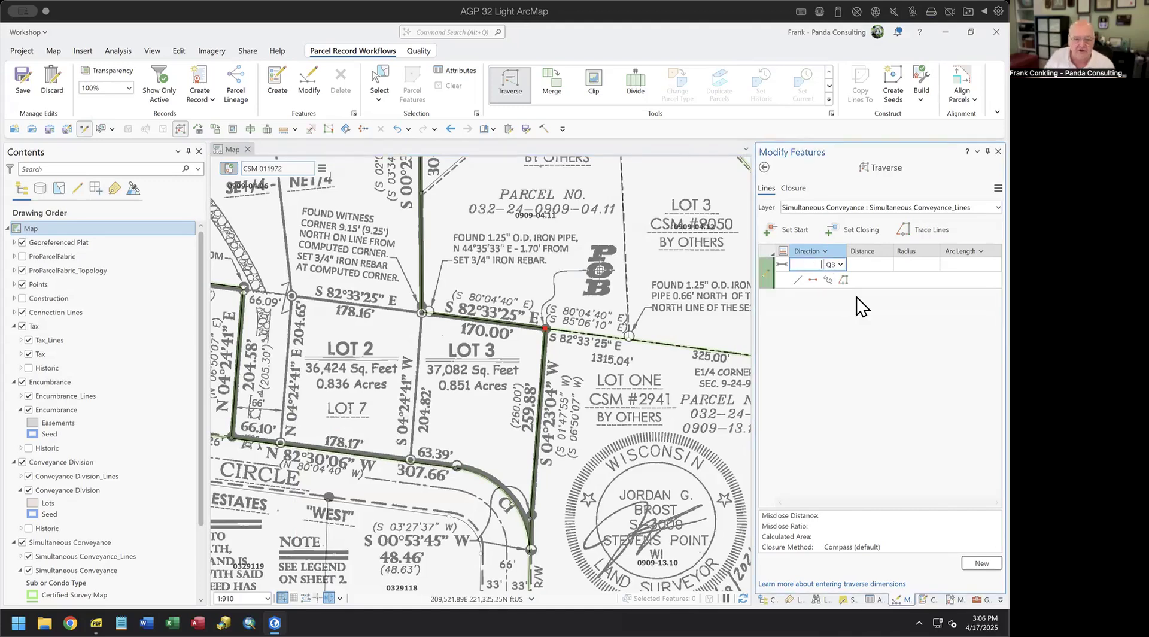
text(4.2)
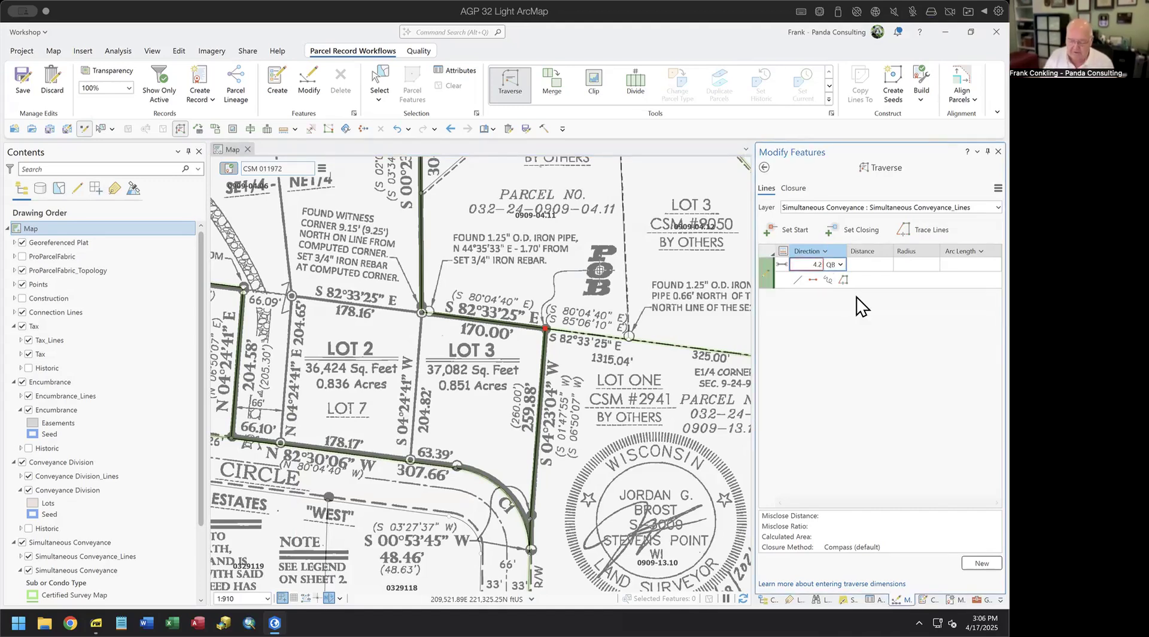
text(304-3)
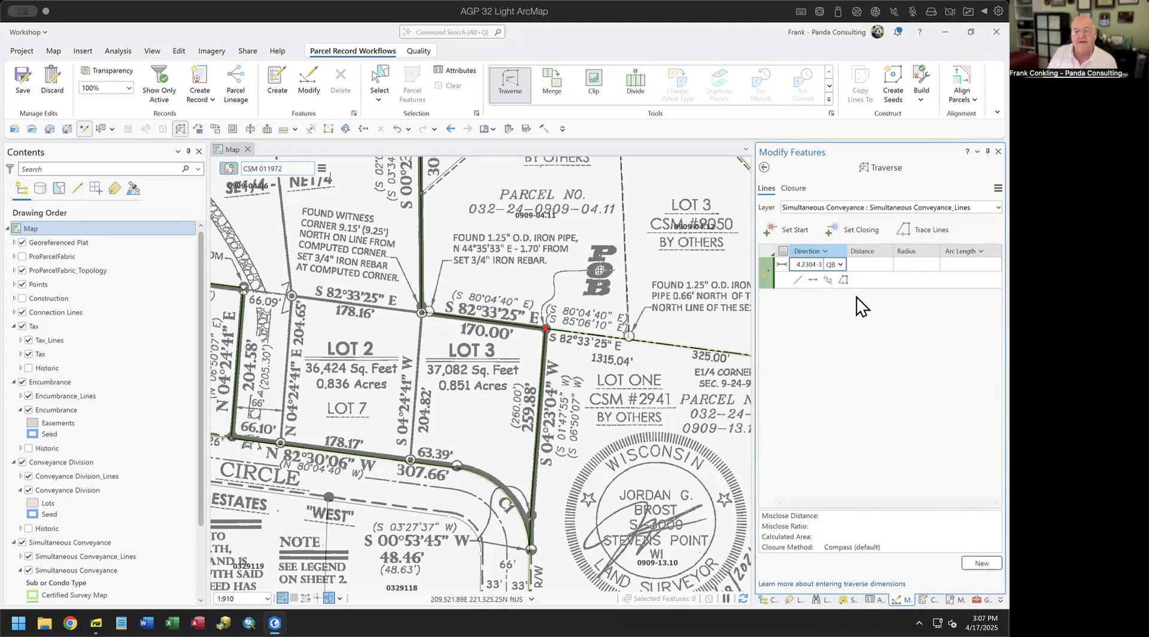
key(Tab)
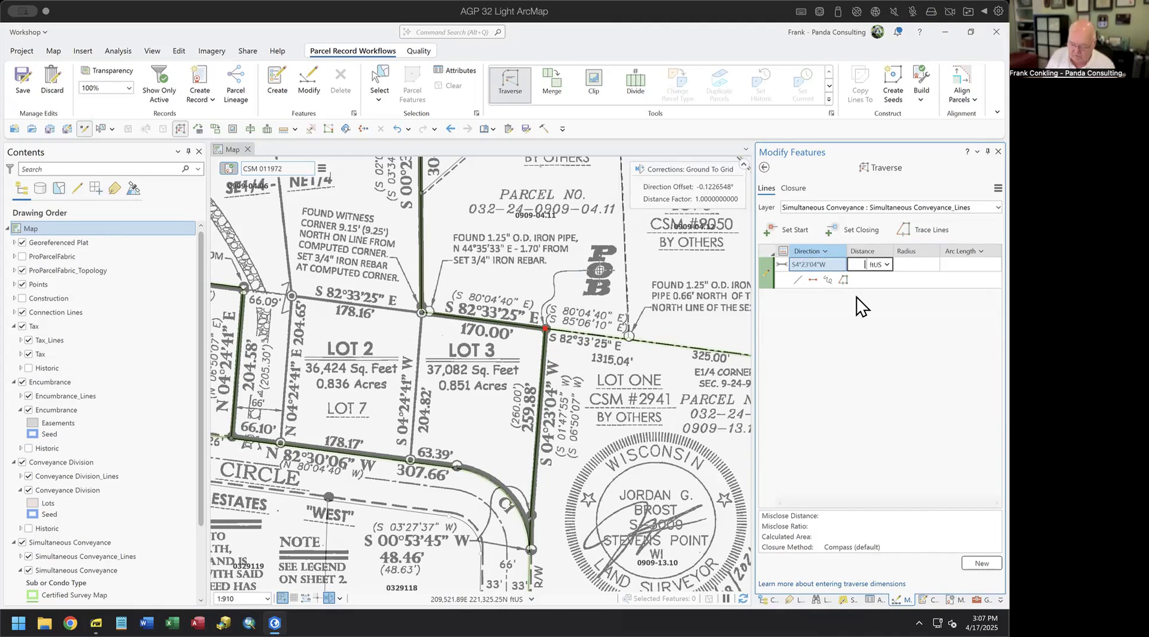
text(259.88)
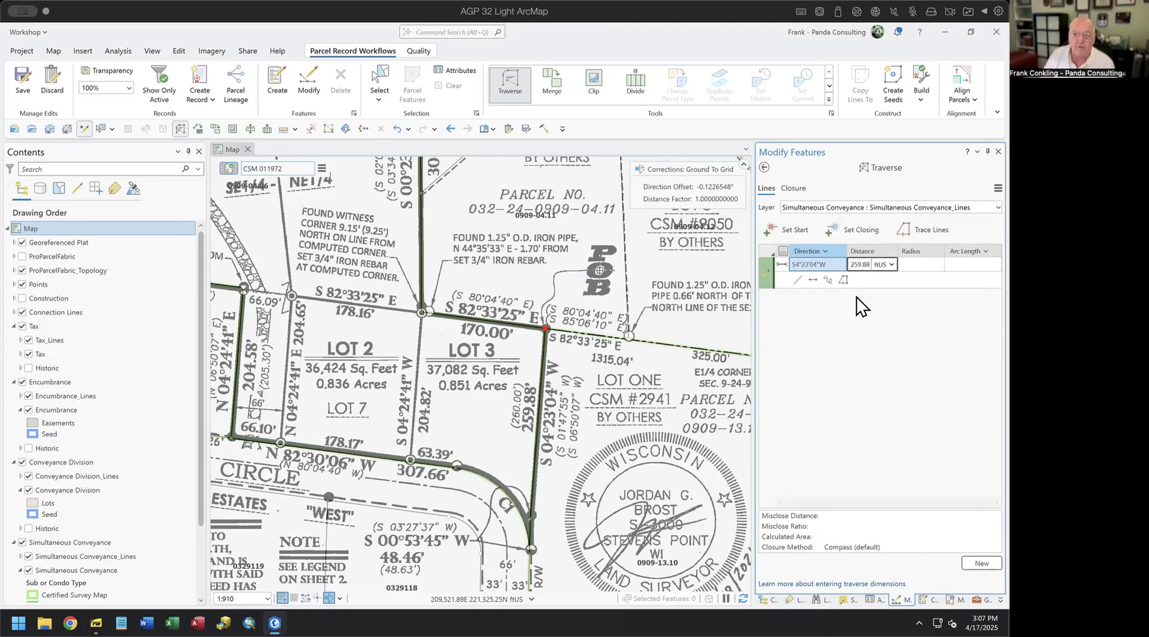
key(Return)
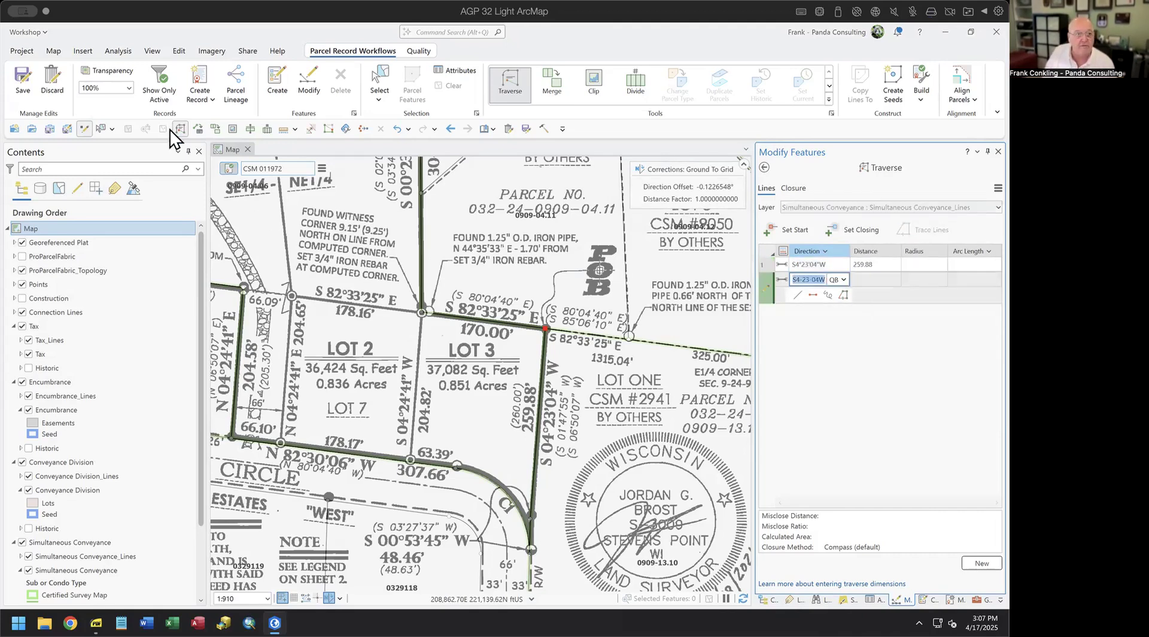
- Show only the active record's features and toggle the Georeferenced Plat off and back on
click(155, 71)
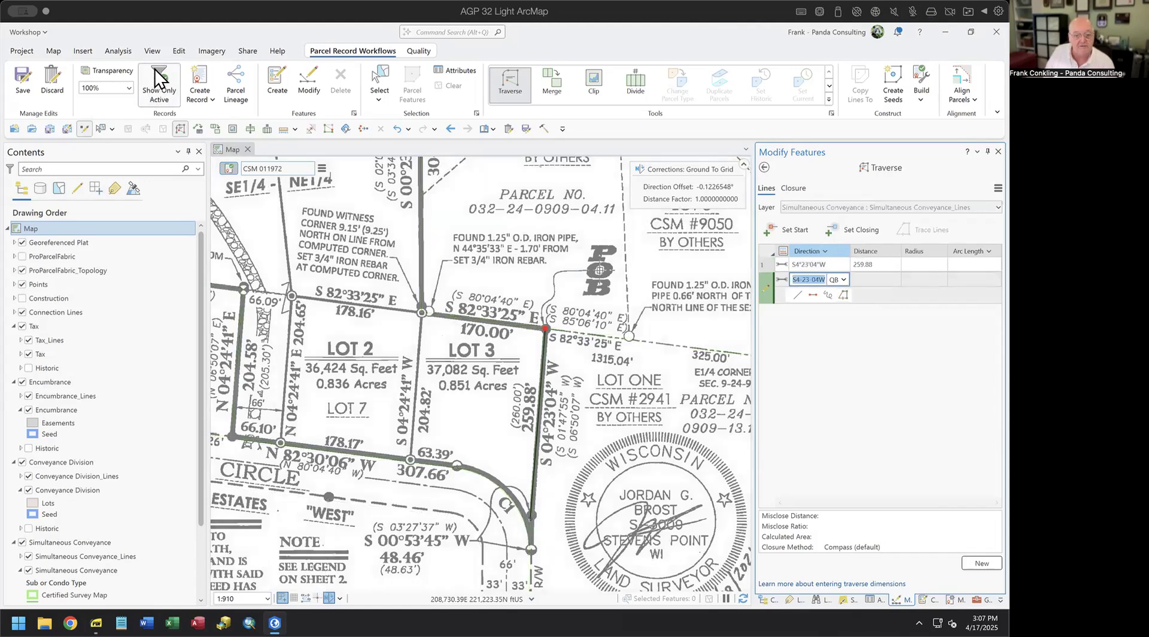
click(22, 243)
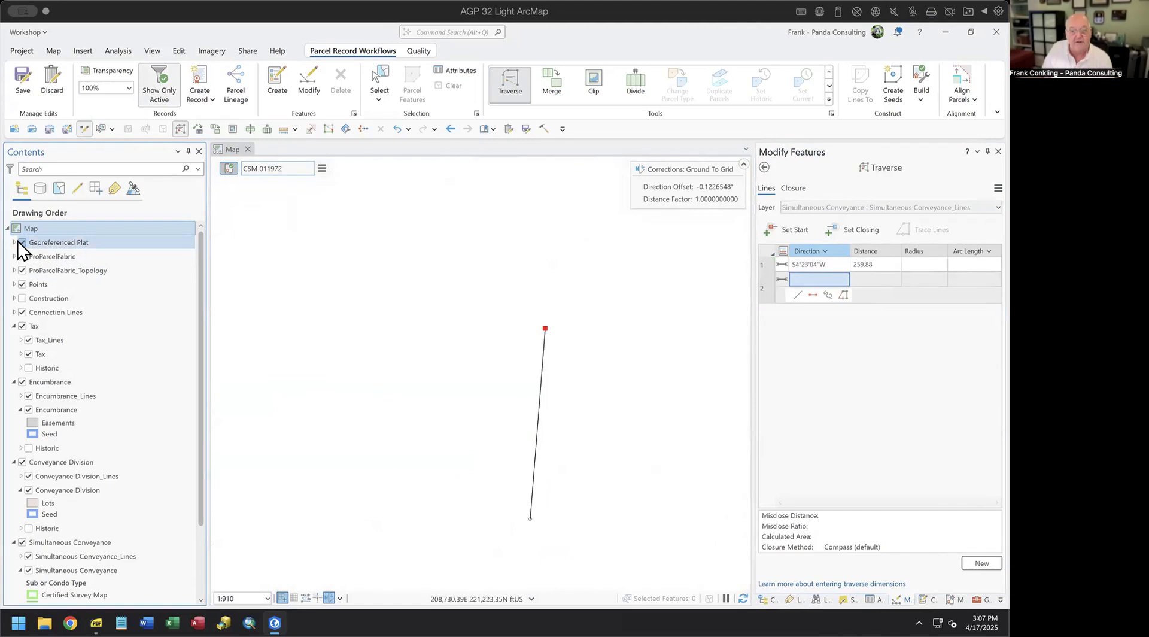
click(22, 242)
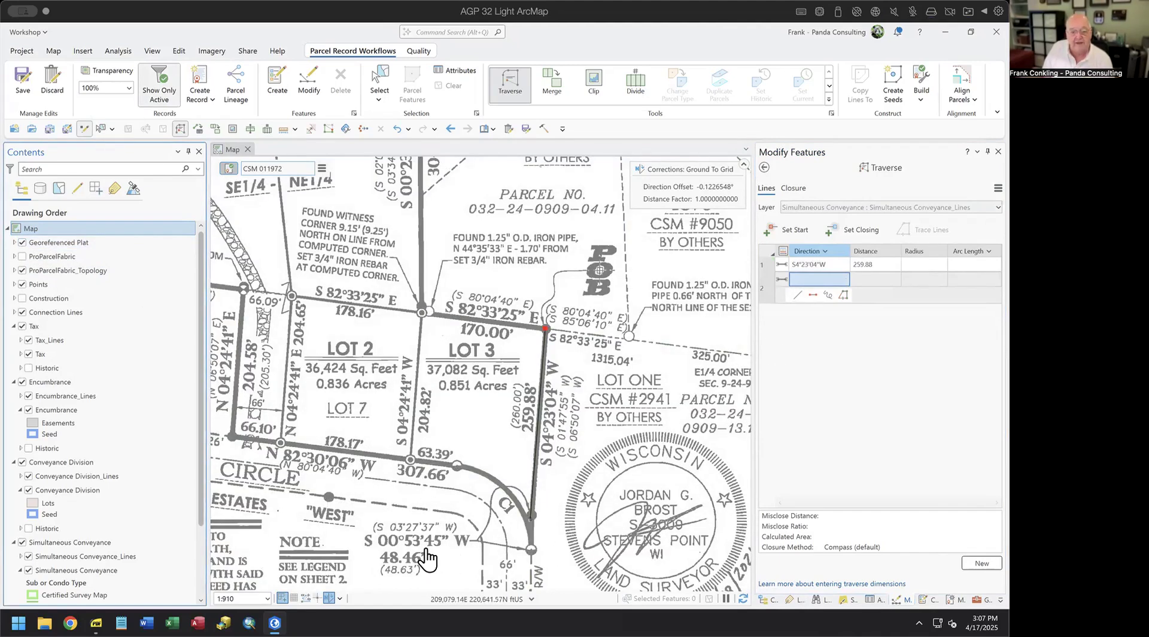
- Enter the second course, 00.5345-3 (S0°53'45"W) for 48.46, and pan to the Curve C1 table
click(817, 279)
text(00.5345-3)
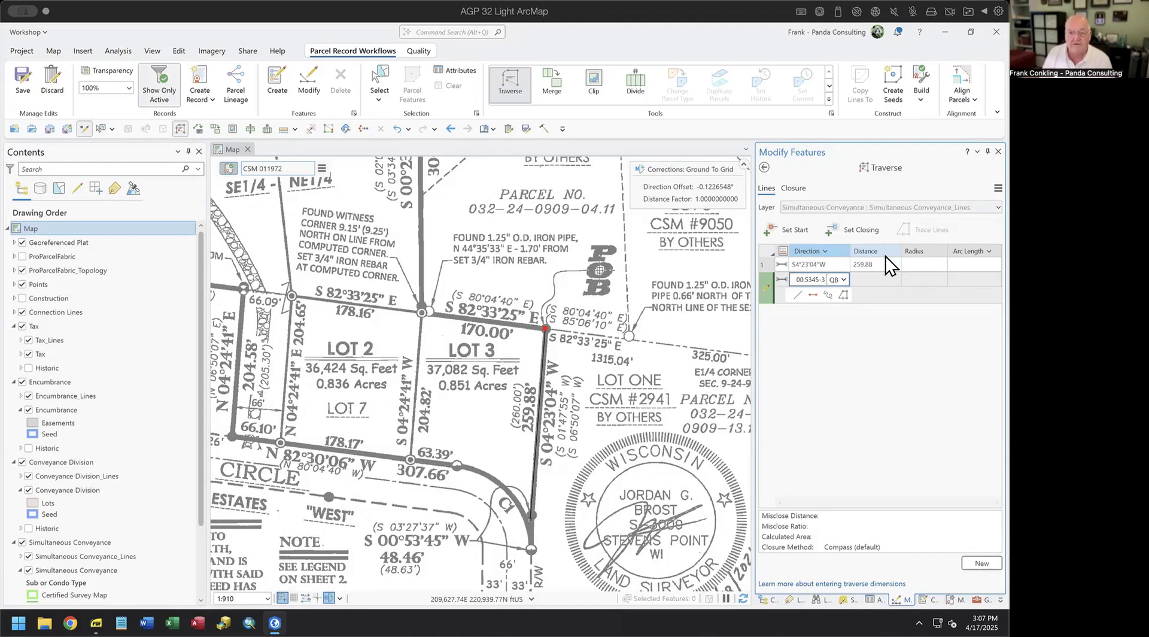
key(Tab)
text(48.46)
key(Return)
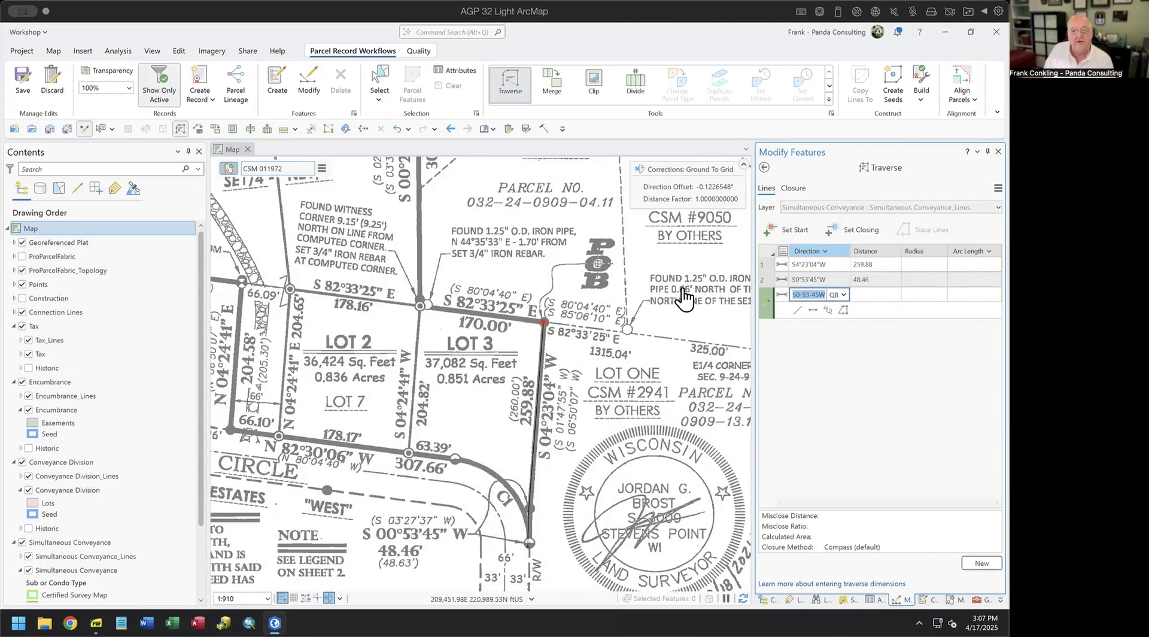
drag(696, 274, 438, 582)
drag(494, 396, 458, 362)
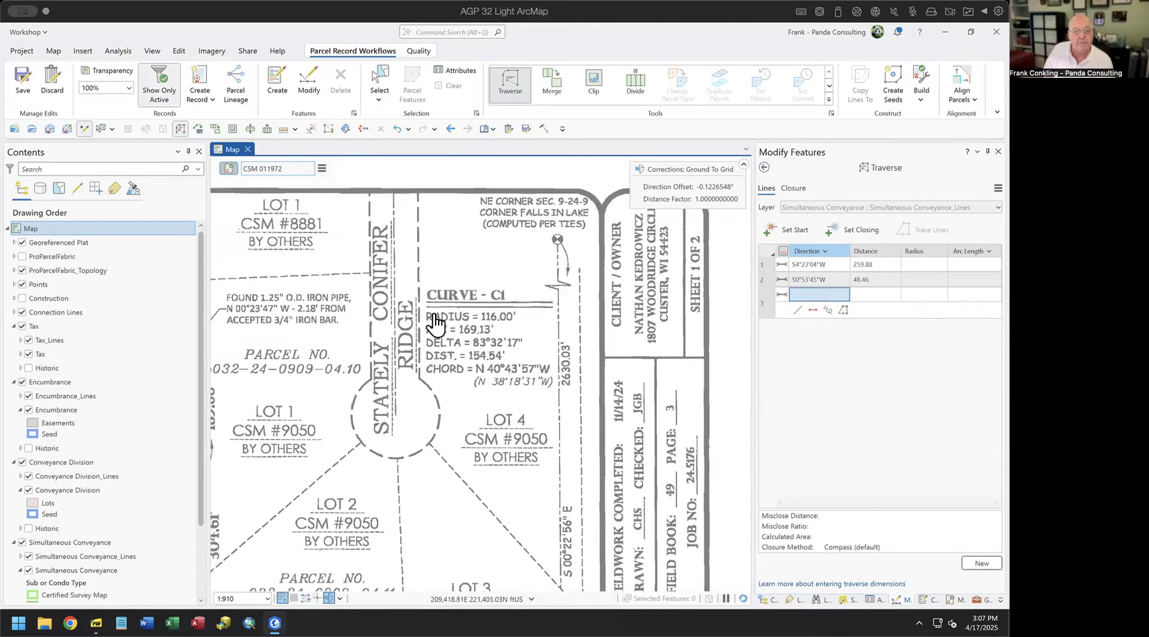
- Zoom in on the Curve C1 table and return to row 3's Direction cell
click(816, 293)
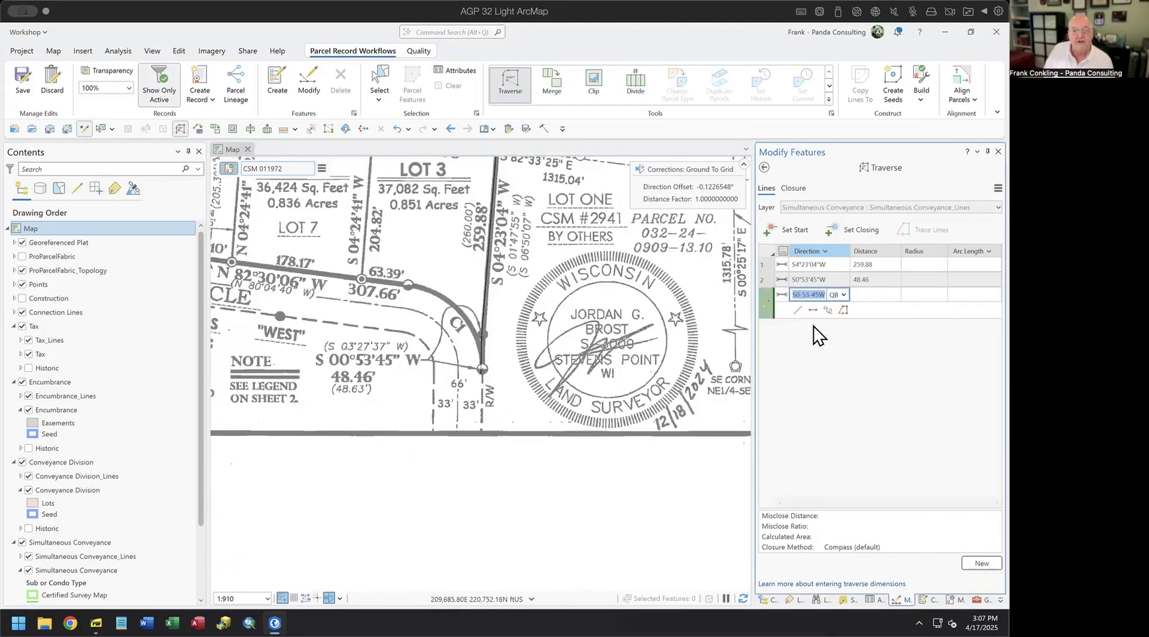
key(Escape)
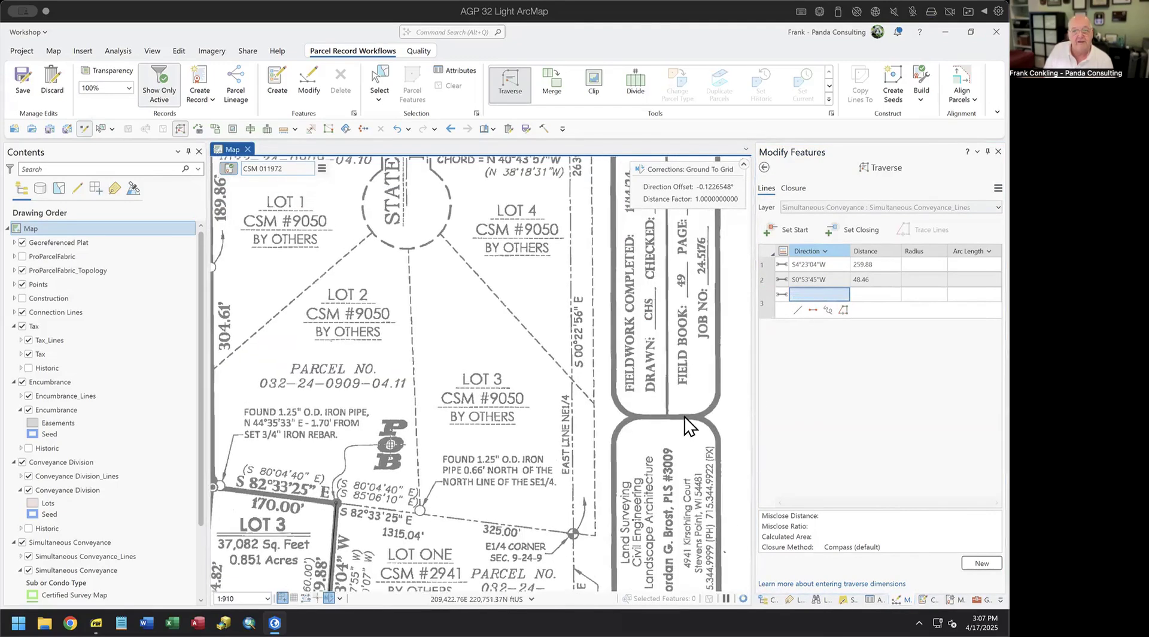
scroll(419, 557, down, 2)
scroll(423, 552, up, 5)
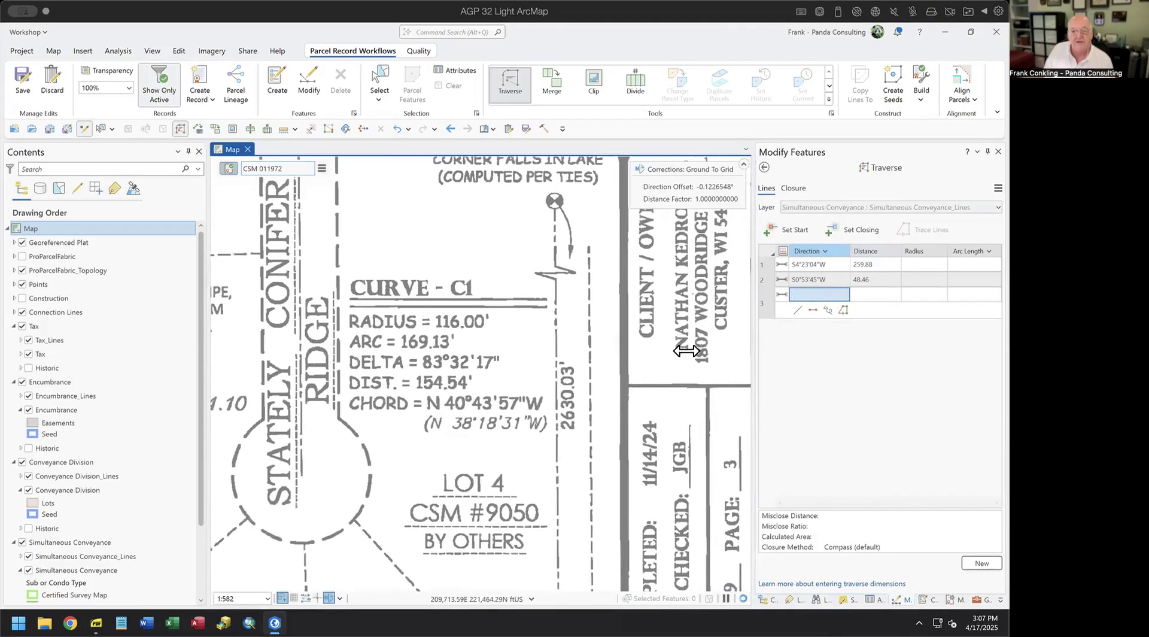
click(998, 188)
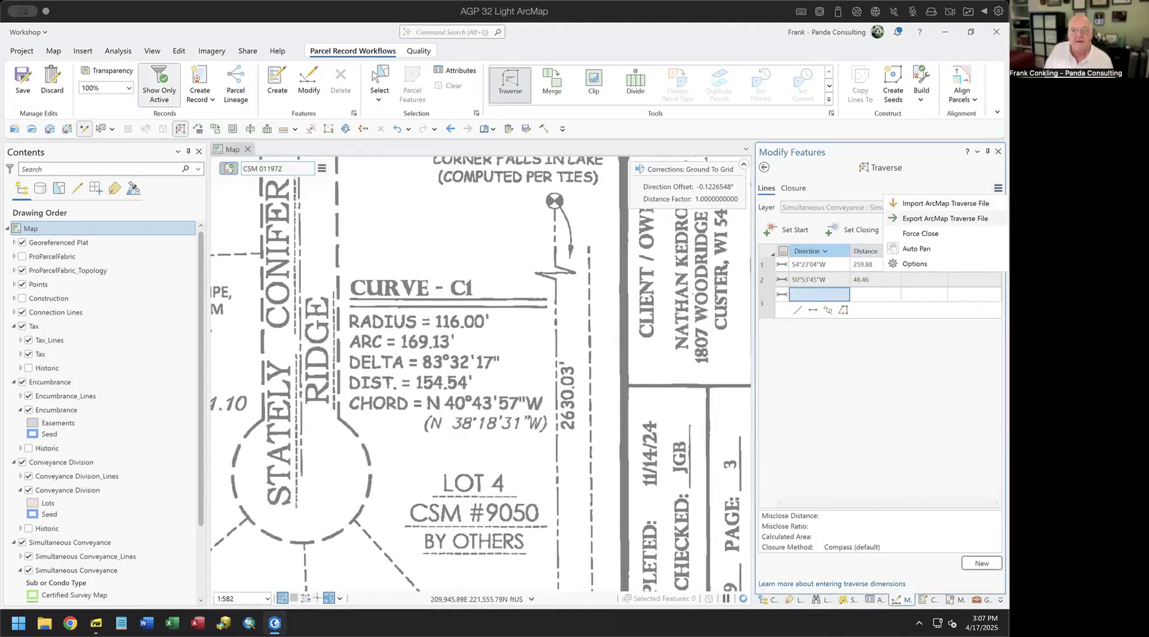
click(944, 256)
click(817, 295)
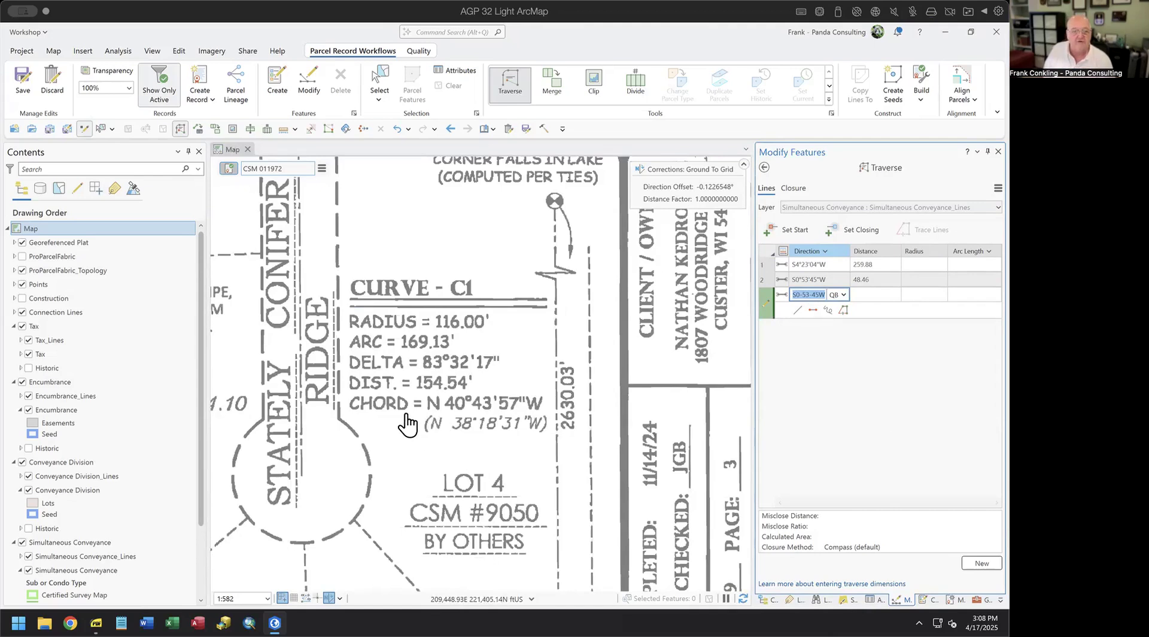
- Enter course 3 as curve C1: chord bearing 40.4357-4 (N40°43'57"W), distance 0, radius 116.00
text(40.4357)
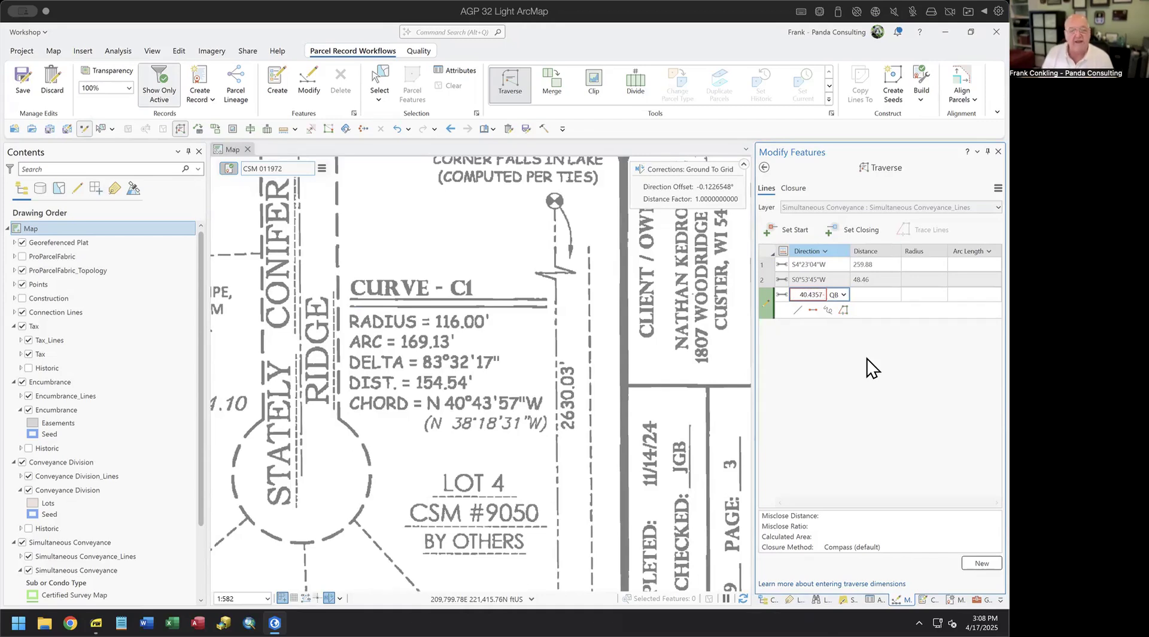
text(-4)
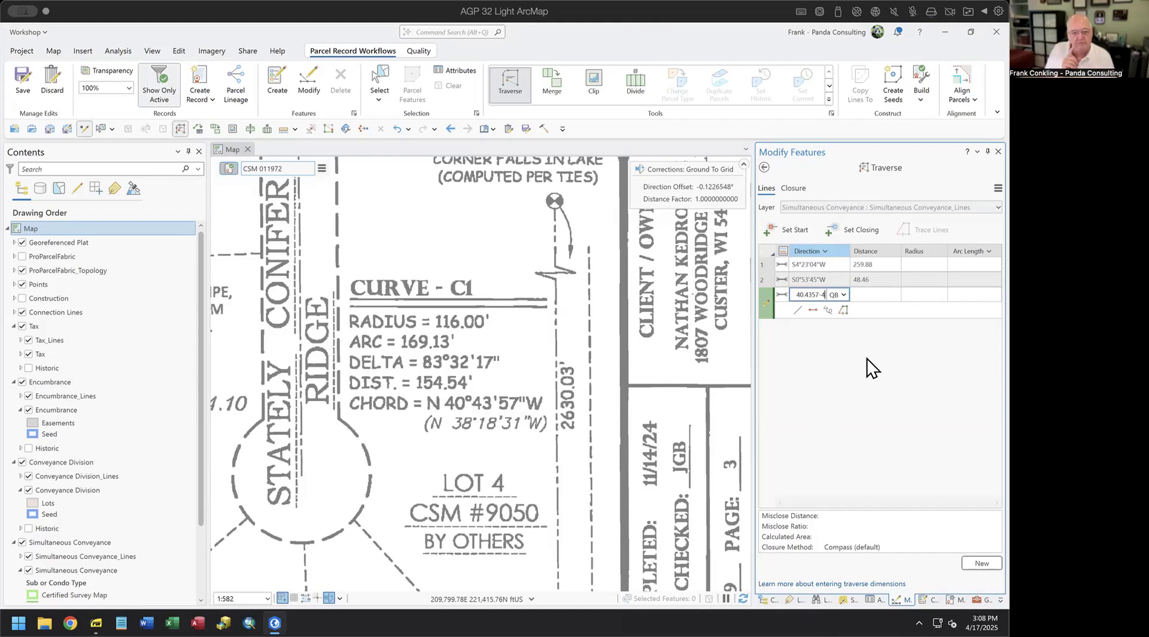
text(ch)
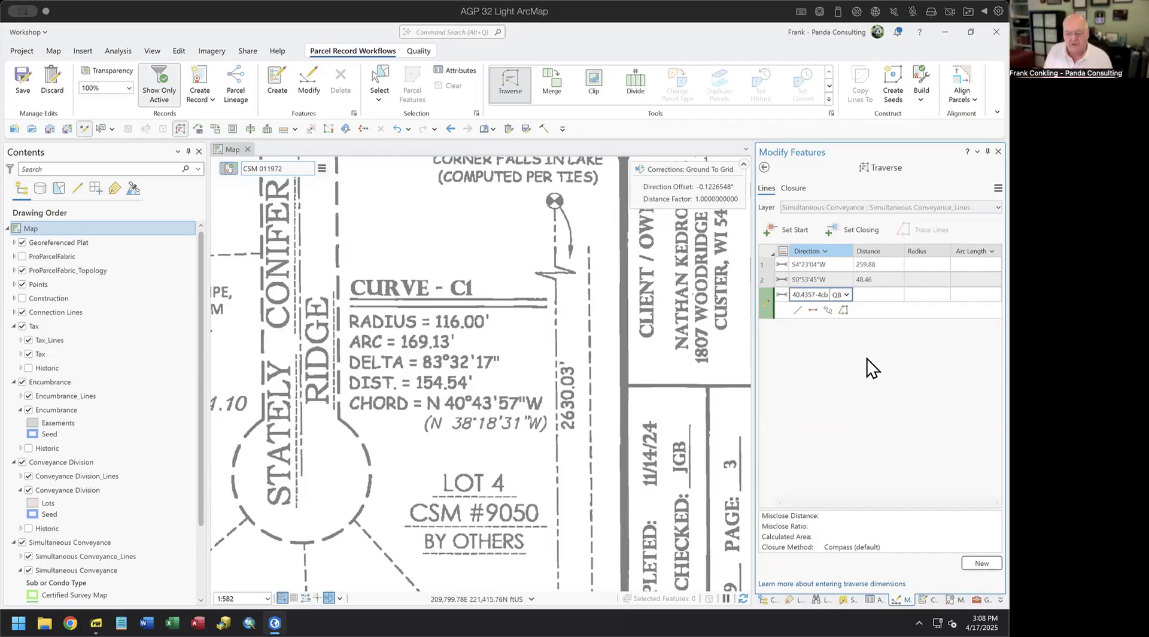
key(Tab)
text(0)
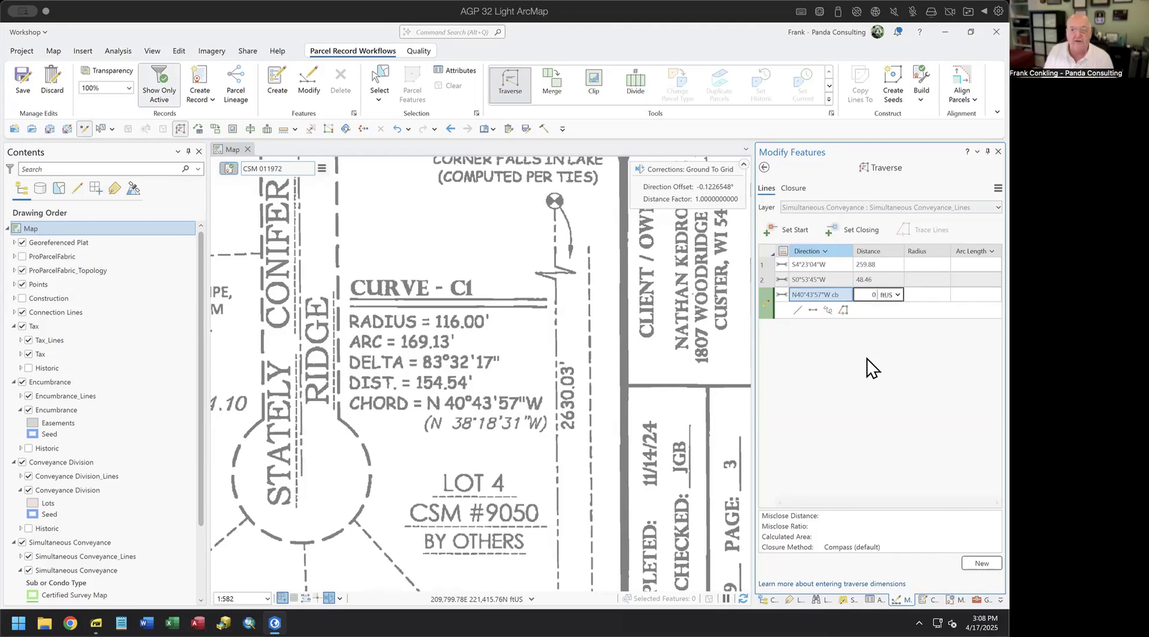
key(Tab)
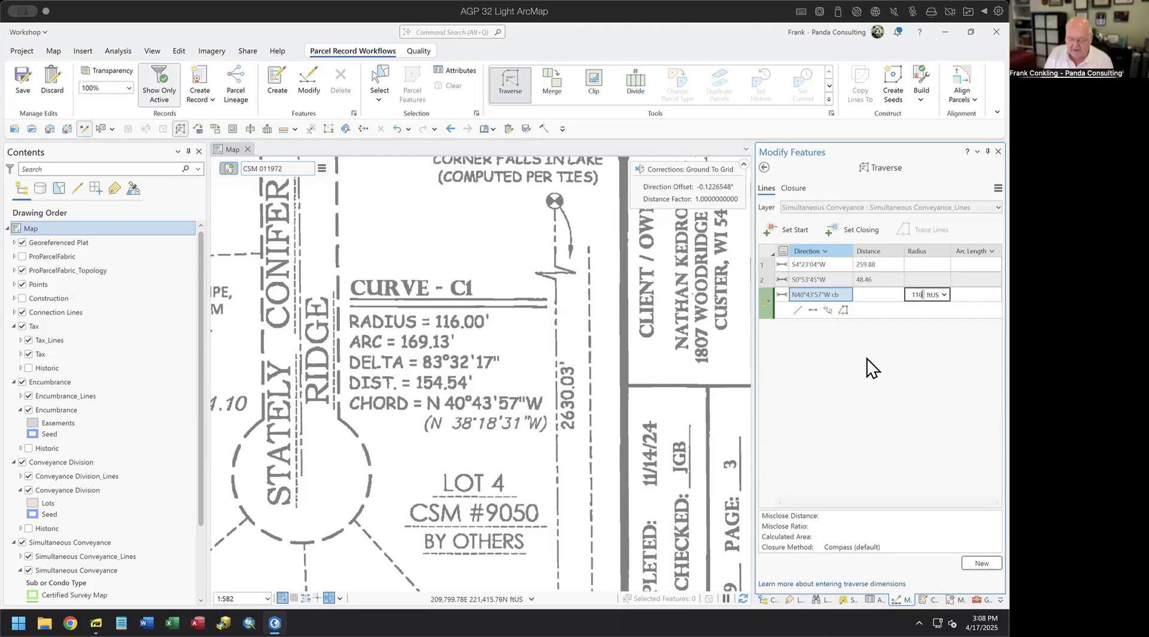
text(116.00)
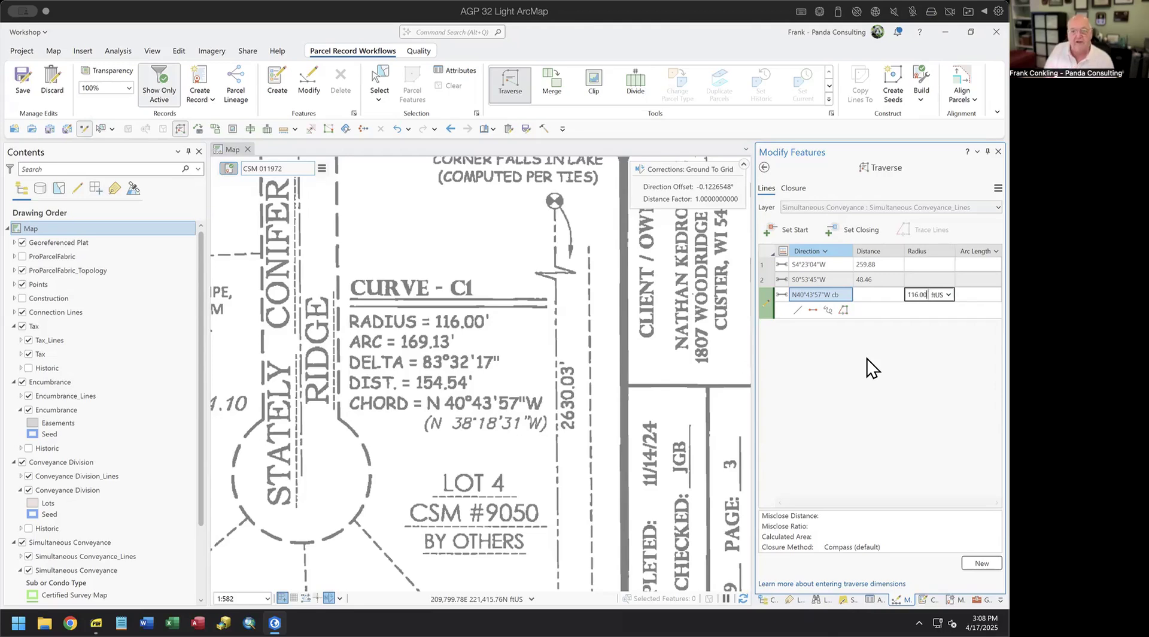
key(Return)
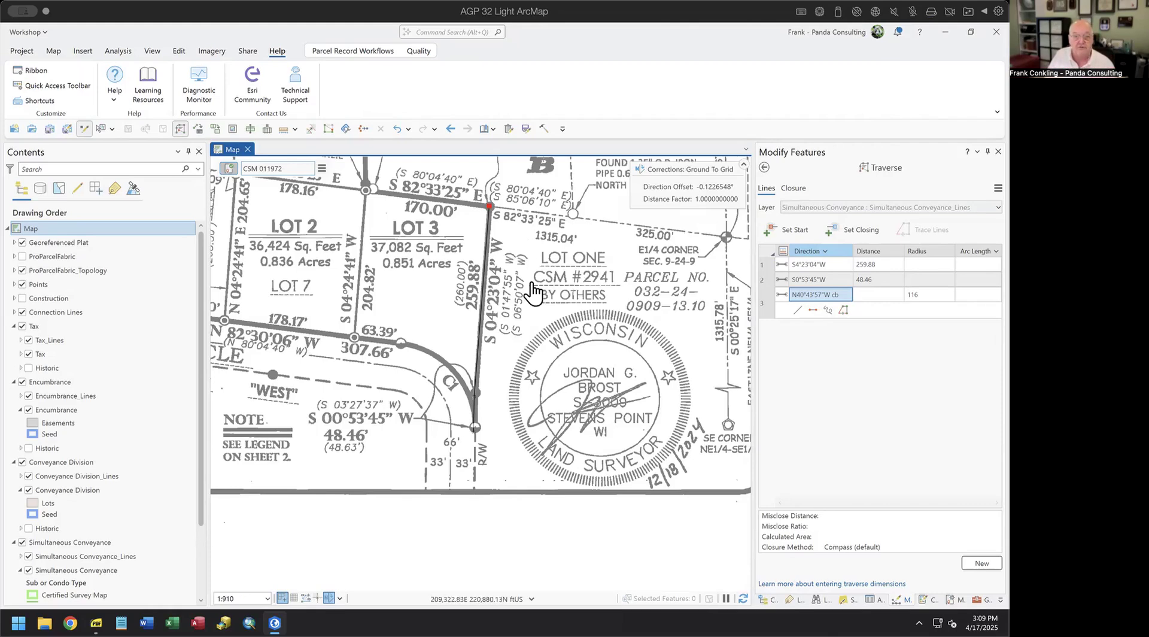
- Change row 3's radius from 116 to -116 to flip curve C1's direction
click(913, 294)
click(907, 294)
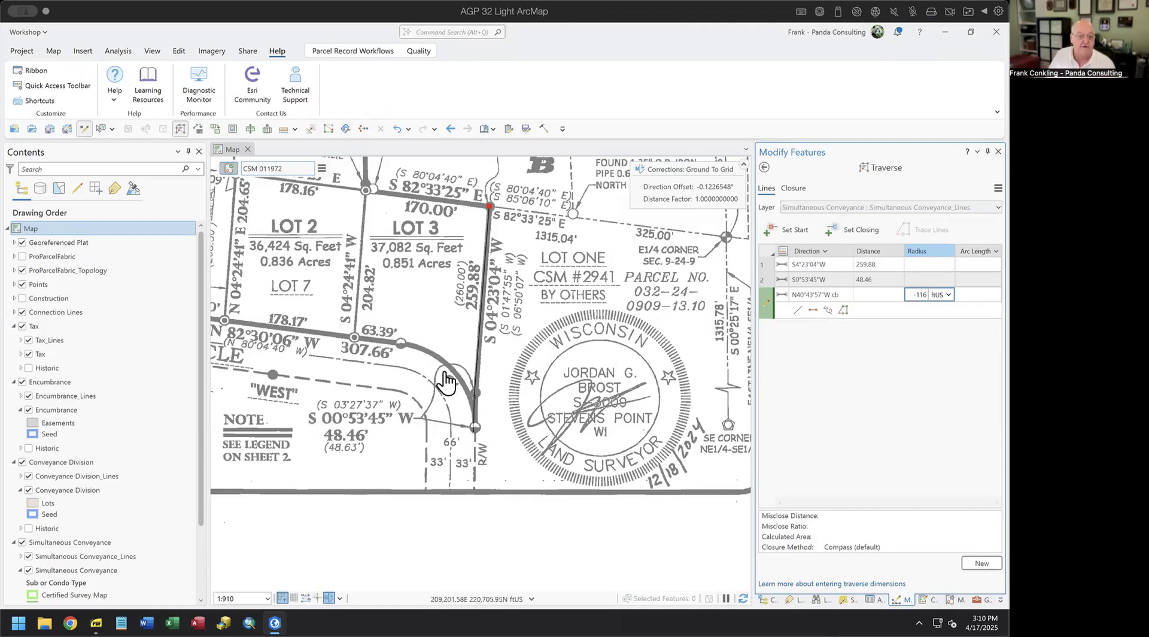
- Commit the -116 radius and zoom the plat to the CURVE - C1 table showing a 169.13 arc
text(-)
scroll(614, 208, down, 2)
scroll(560, 405, up, 4)
scroll(560, 405, down, 2)
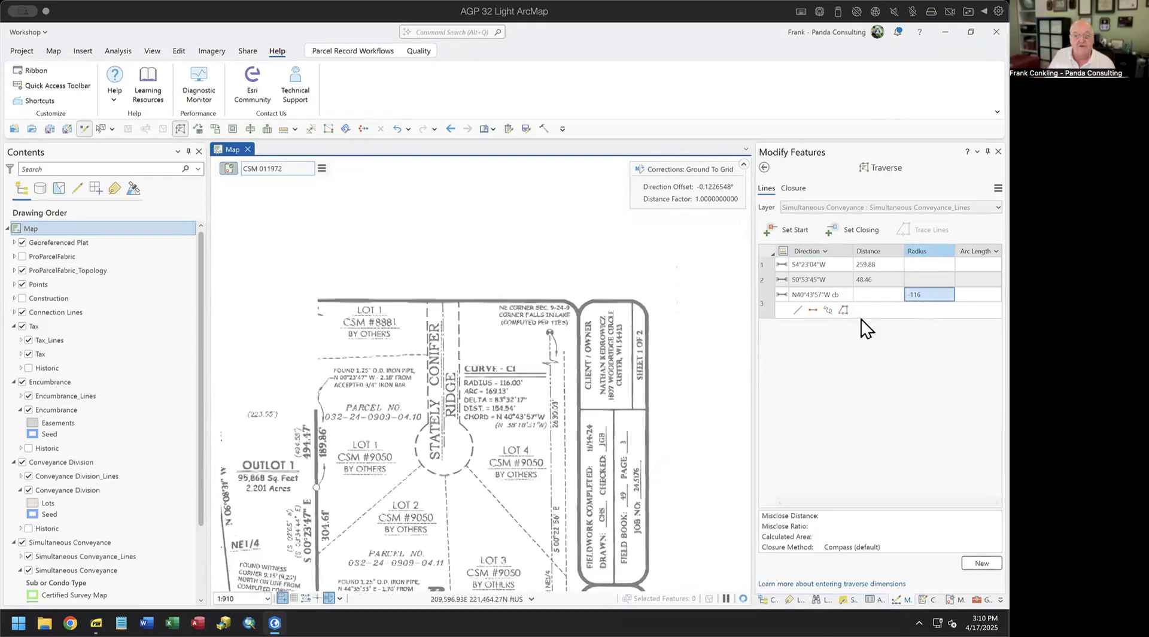
scroll(580, 398, up, 2)
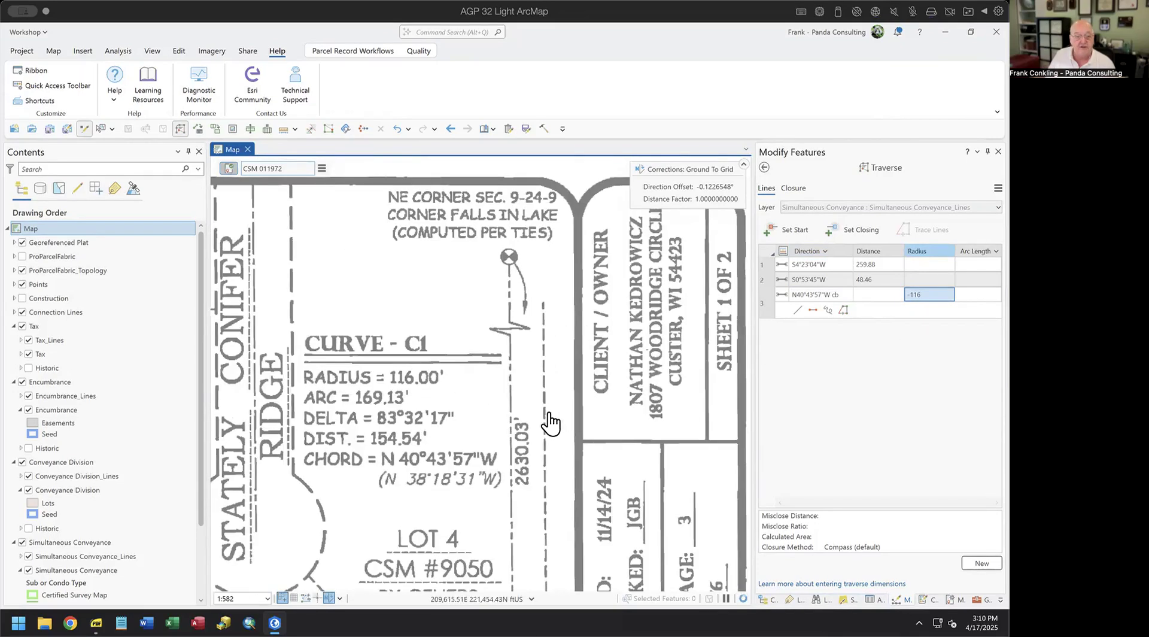
scroll(510, 406, up, 4)
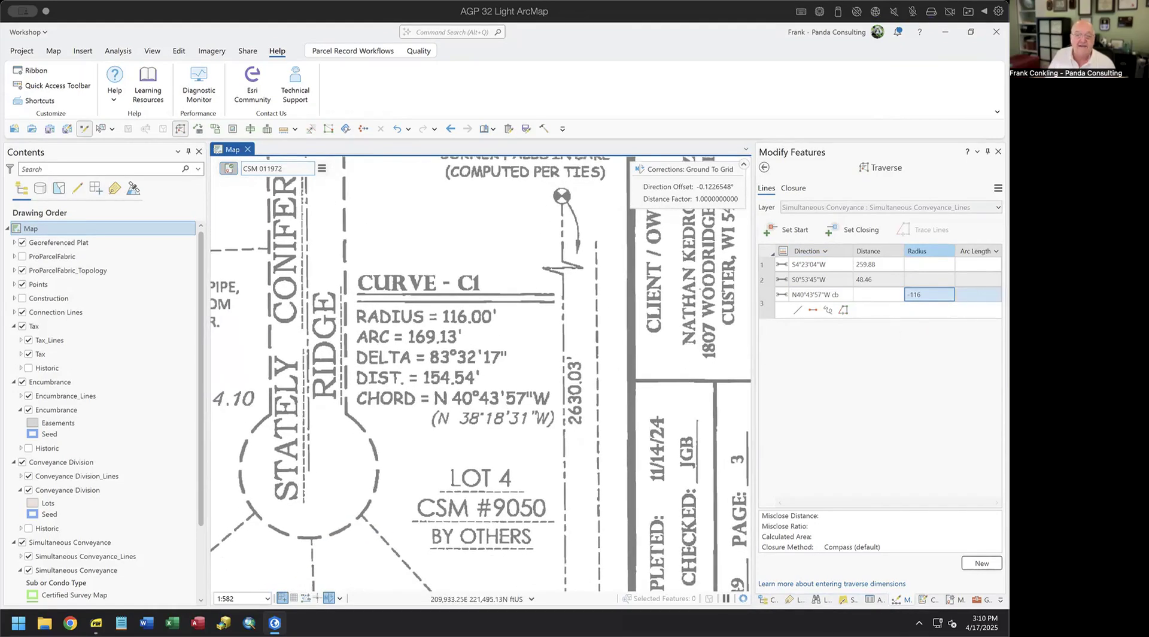
click(971, 294)
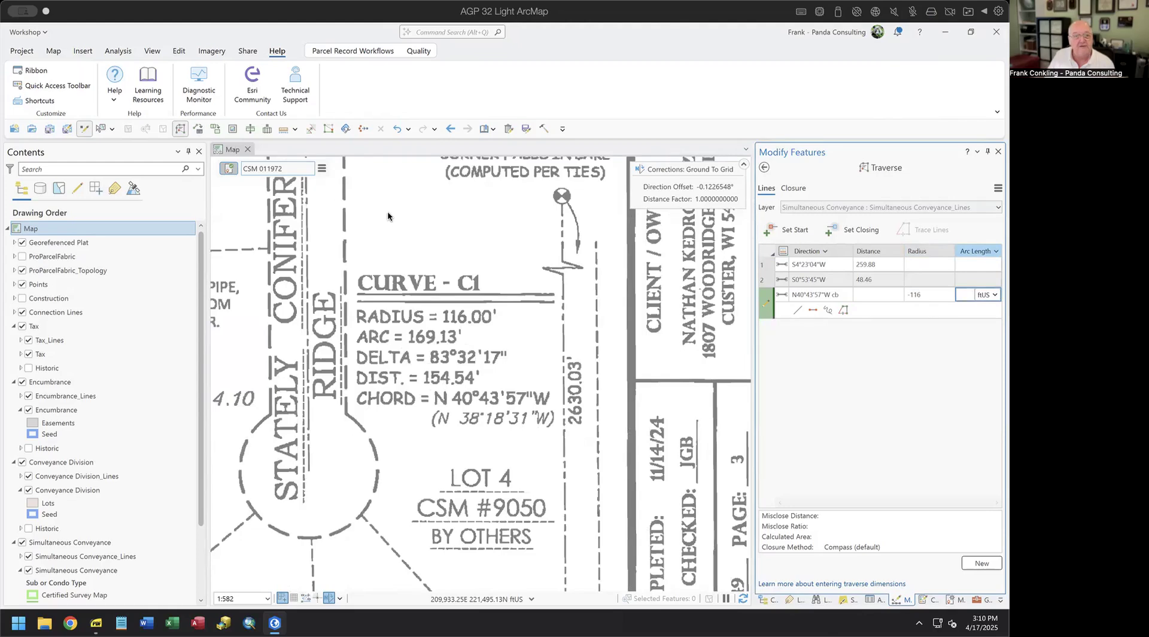
mouse_move(376, 189)
mouse_down()
mouse_move(392, 317)
mouse_move(388, 521)
mouse_move(416, 452)
mouse_move(440, 183)
mouse_up()
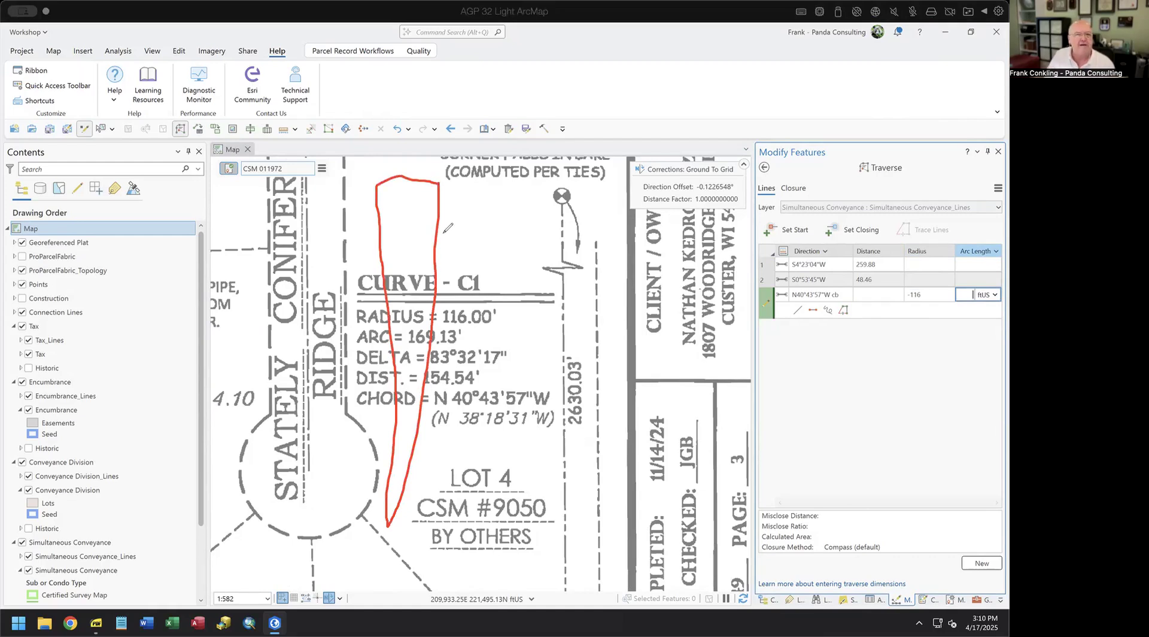
mouse_move(450, 243)
mouse_down()
mouse_move(484, 254)
mouse_move(455, 285)
mouse_up()
mouse_move(497, 246)
mouse_down()
mouse_move(479, 267)
mouse_move(518, 245)
mouse_up()
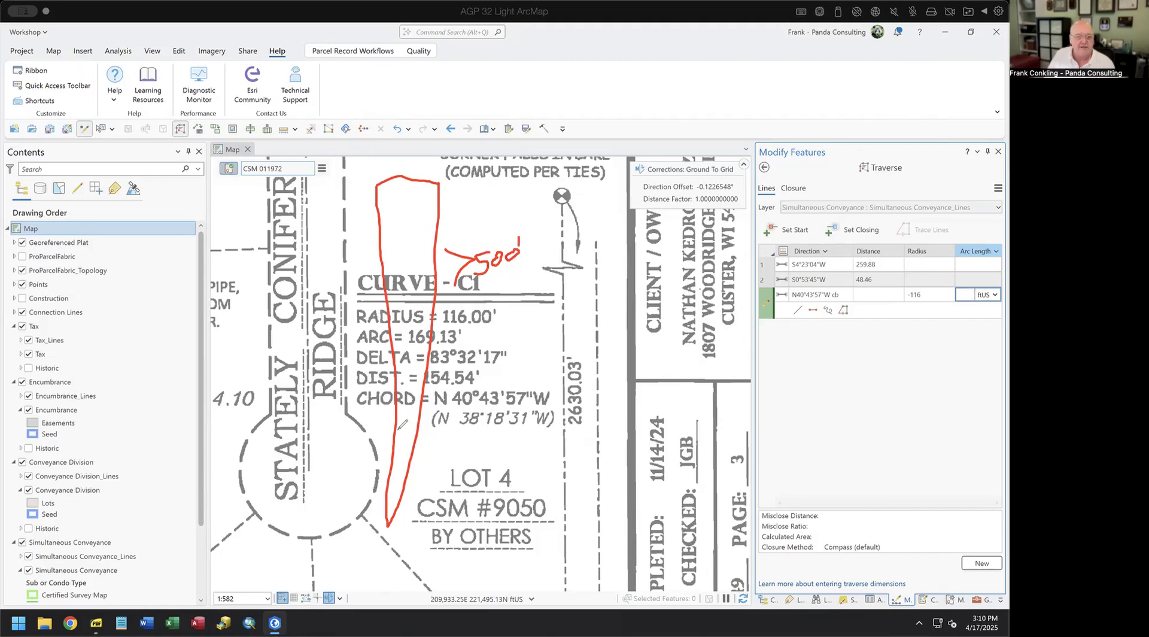
mouse_move(401, 420)
mouse_down()
mouse_move(407, 453)
mouse_move(412, 417)
mouse_move(415, 439)
mouse_move(398, 439)
mouse_up()
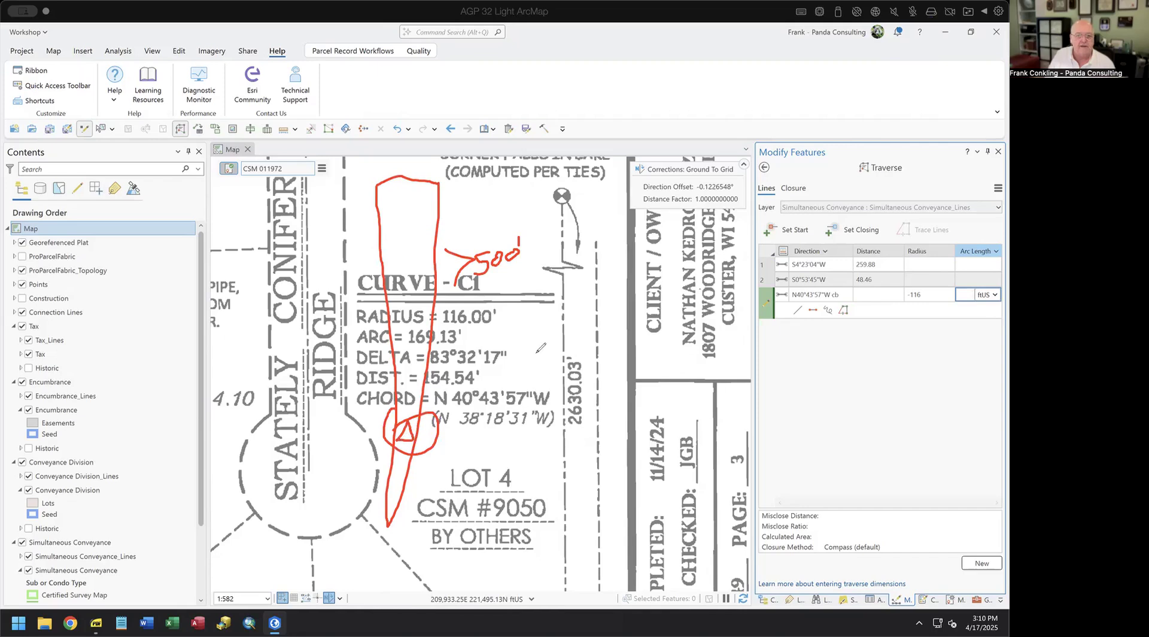
mouse_move(524, 208)
mouse_down()
mouse_move(577, 358)
mouse_move(628, 204)
mouse_up()
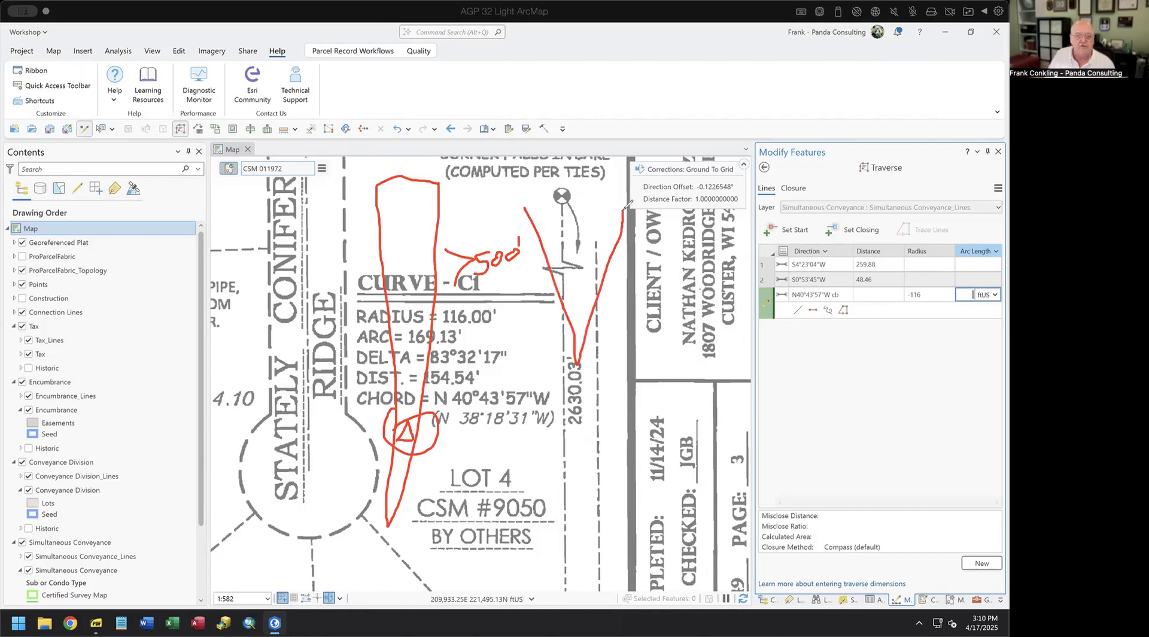
mouse_move(526, 209)
mouse_down()
mouse_move(592, 191)
mouse_move(623, 211)
mouse_up()
mouse_move(528, 310)
mouse_down()
mouse_move(528, 333)
mouse_move(567, 298)
mouse_up()
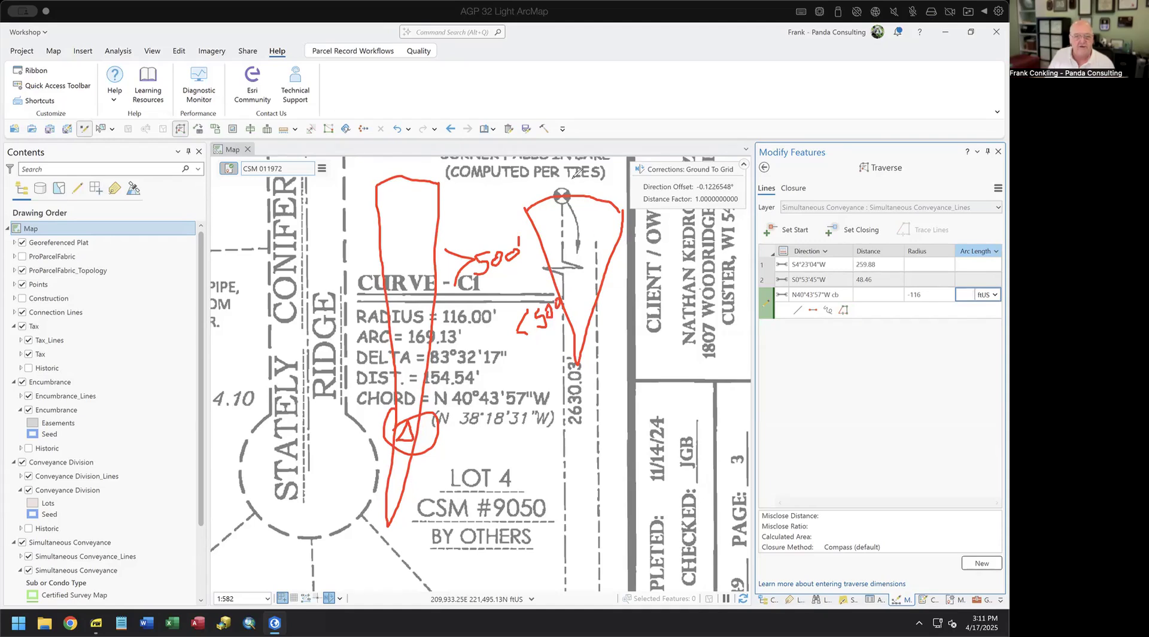
mouse_move(574, 193)
mouse_down()
mouse_move(600, 182)
mouse_move(529, 213)
mouse_move(636, 215)
mouse_up()
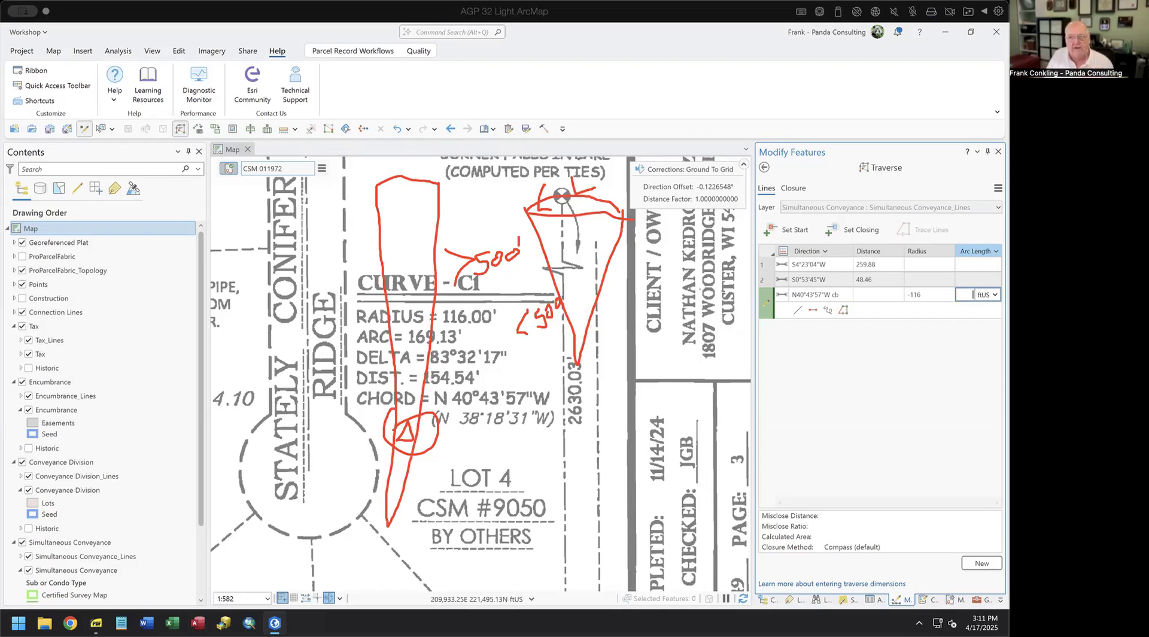
mouse_move(420, 451)
mouse_down()
mouse_move(423, 399)
mouse_move(380, 422)
mouse_move(422, 452)
mouse_move(430, 422)
mouse_up()
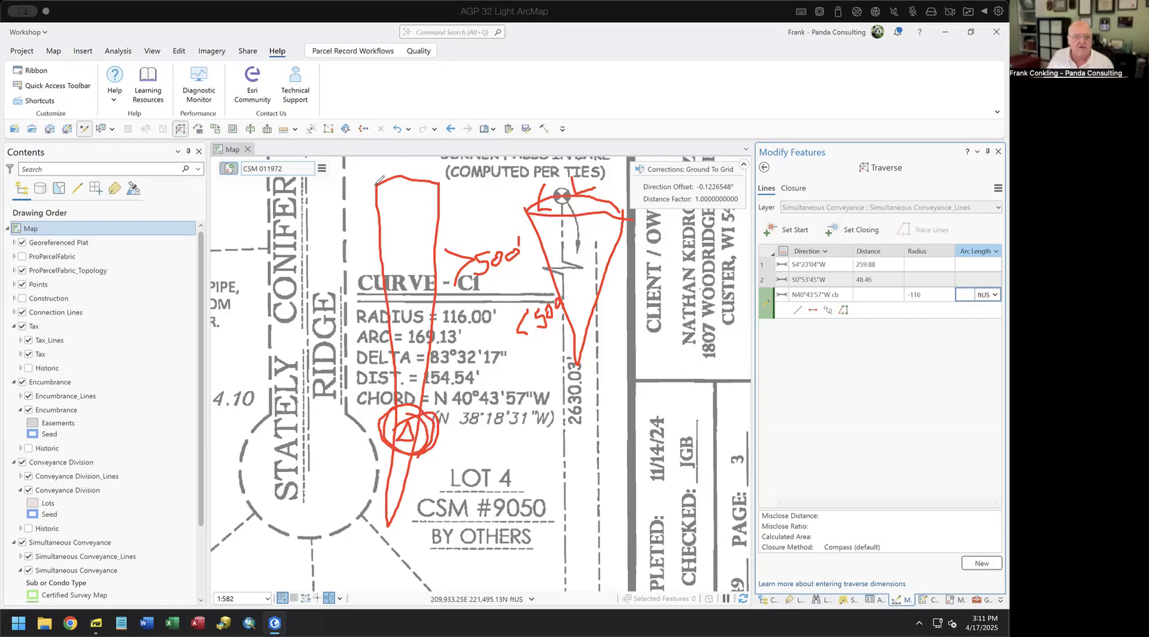
drag(382, 182, 434, 181)
drag(390, 175, 430, 172)
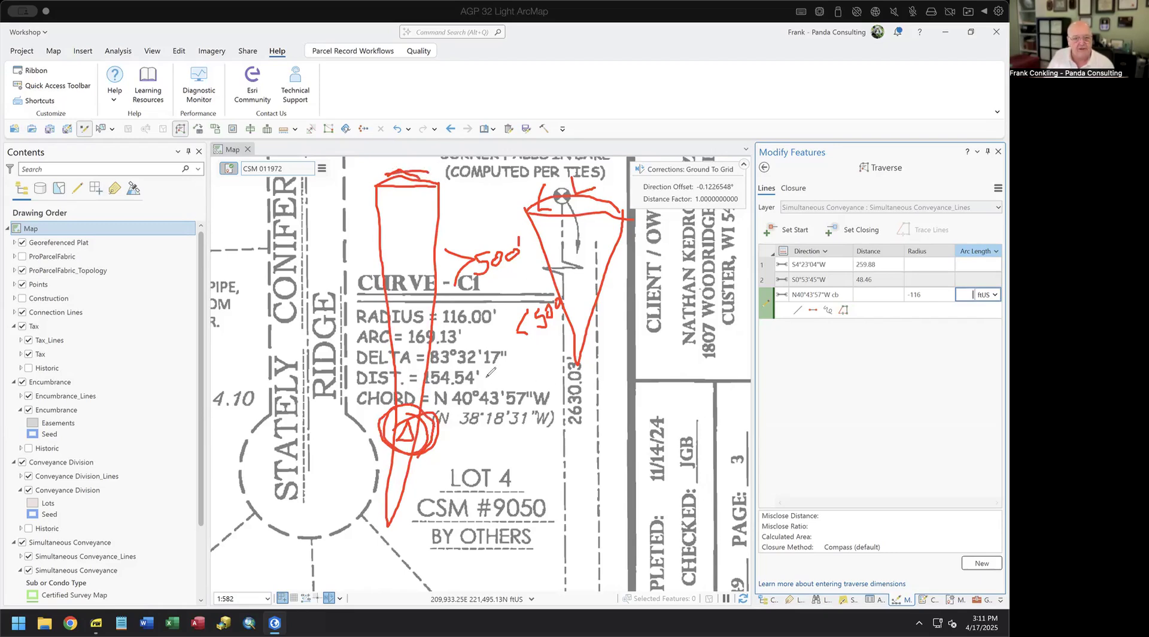
drag(482, 379, 501, 374)
drag(464, 336, 487, 334)
mouse_move(481, 367)
mouse_down()
mouse_move(484, 381)
mouse_move(479, 373)
mouse_up()
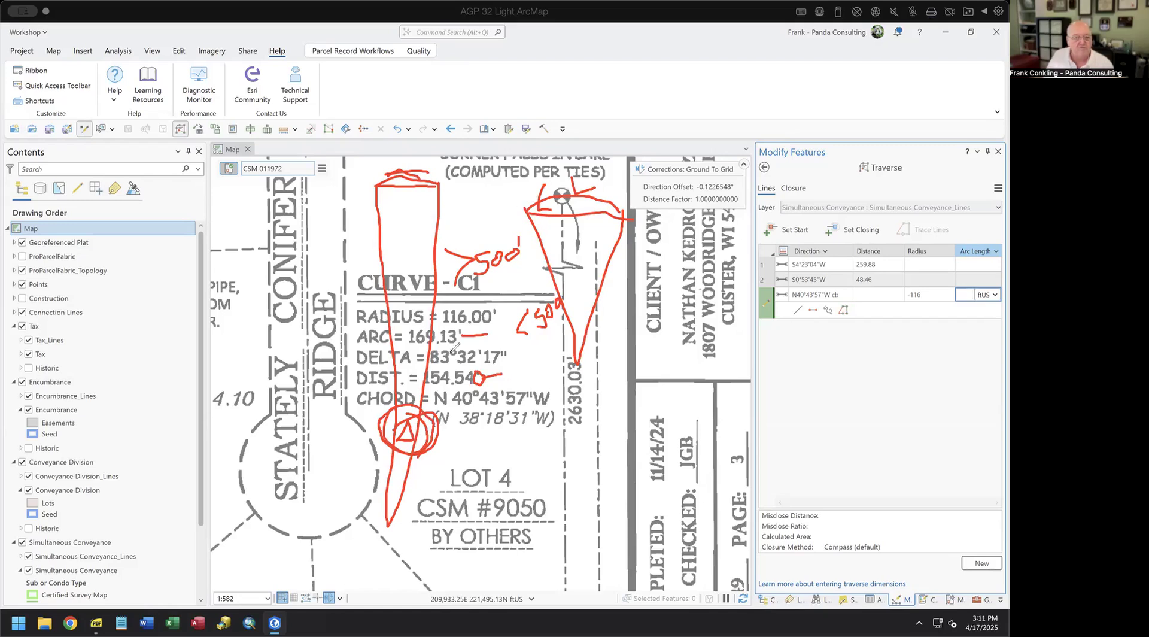
drag(449, 443, 461, 443)
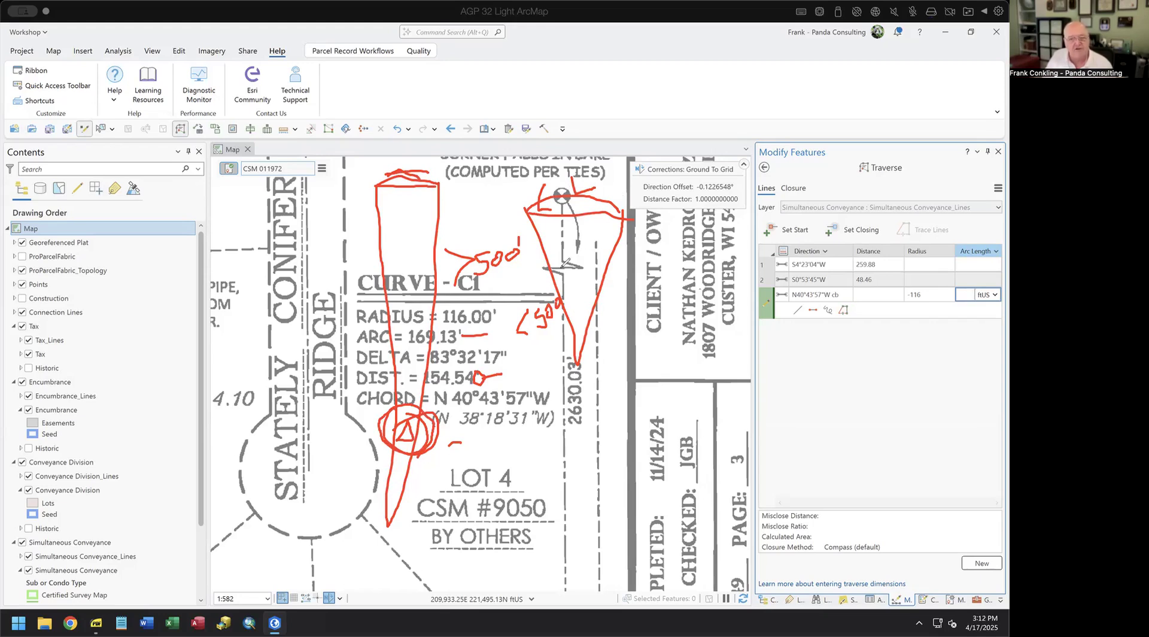
mouse_move(574, 282)
mouse_down()
mouse_move(584, 297)
mouse_move(573, 301)
mouse_up()
mouse_move(385, 167)
mouse_down()
mouse_move(432, 167)
mouse_move(434, 193)
mouse_up()
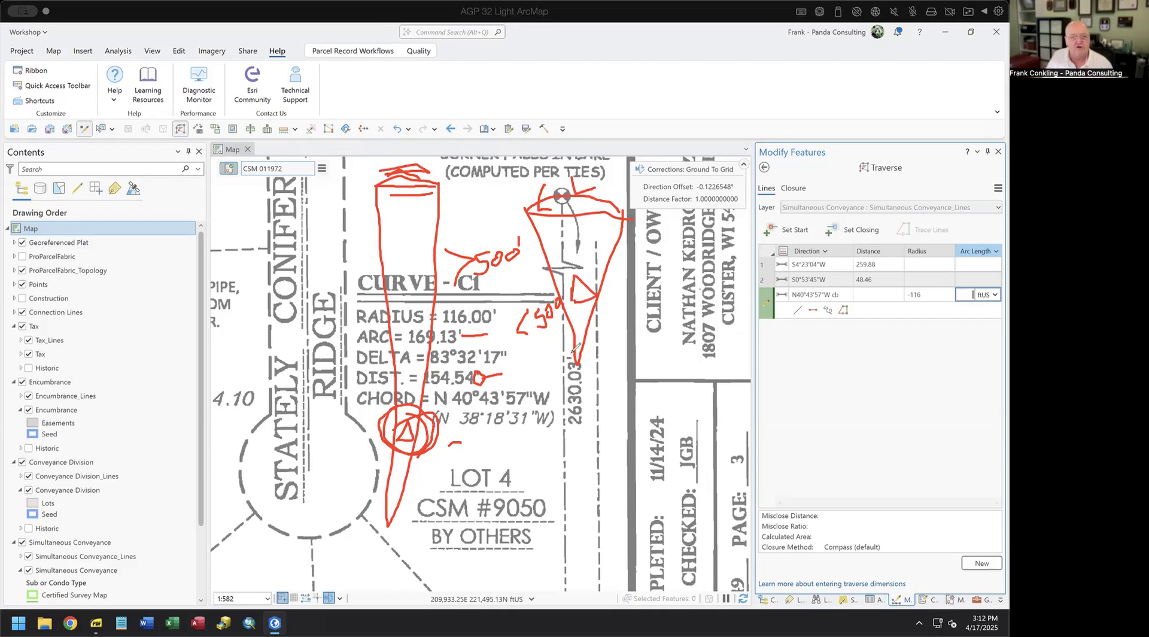
mouse_move(576, 305)
mouse_down()
mouse_move(620, 290)
mouse_move(566, 278)
mouse_move(592, 308)
mouse_move(566, 290)
mouse_up()
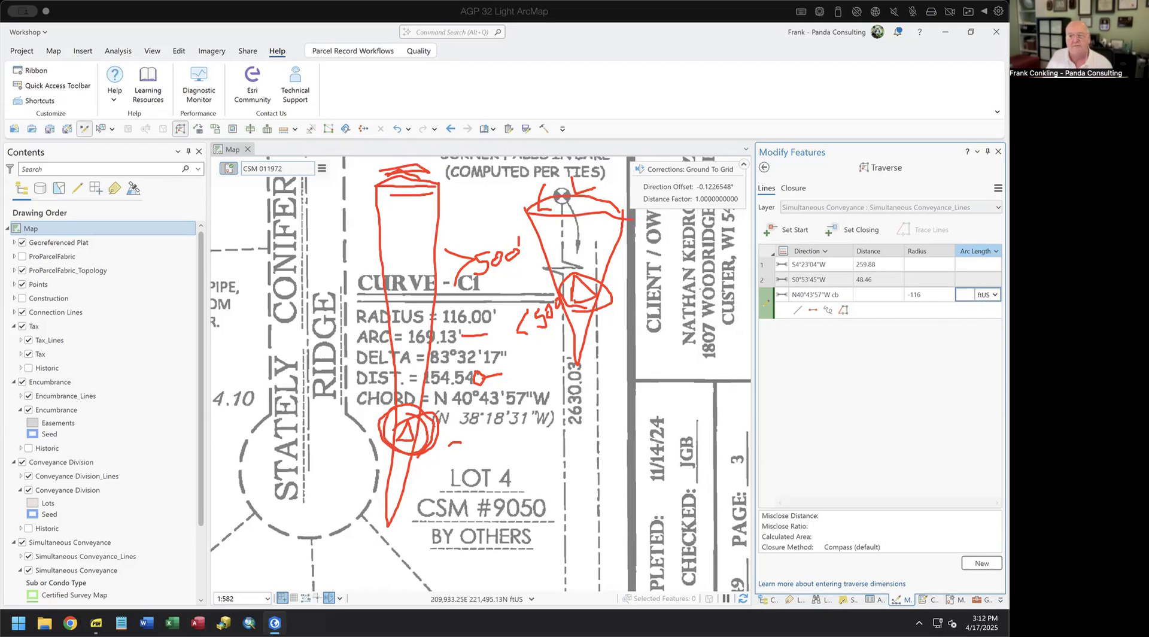
key(Escape)
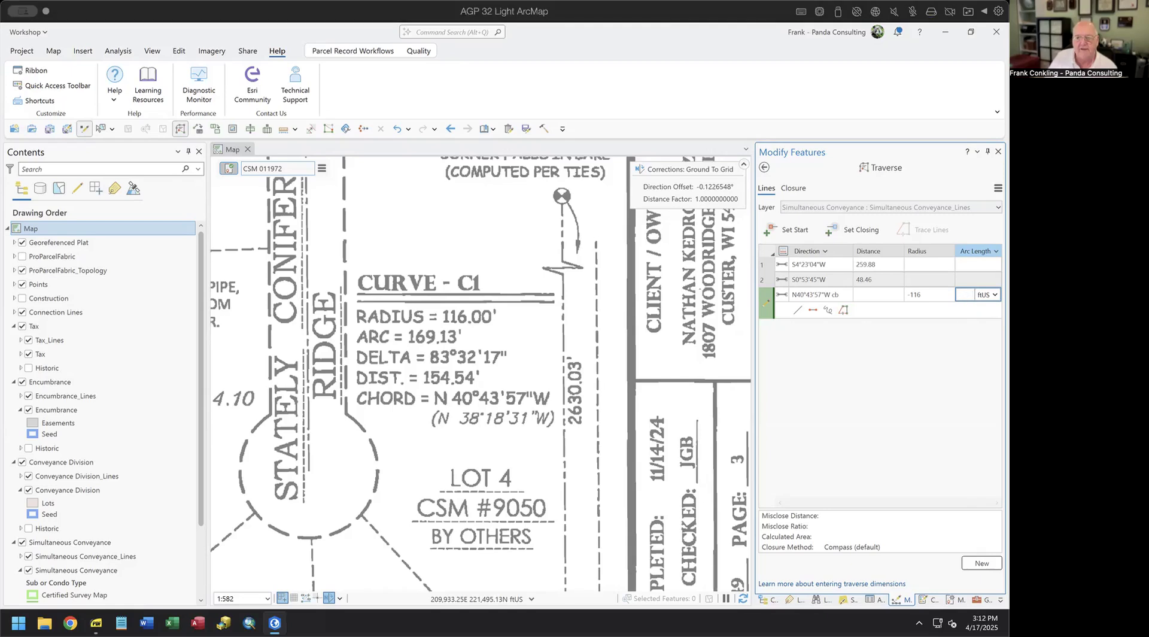
- Enter curve C1's 83.3217 delta angle to finish course three, then turn on Auto Pan
text(83.)
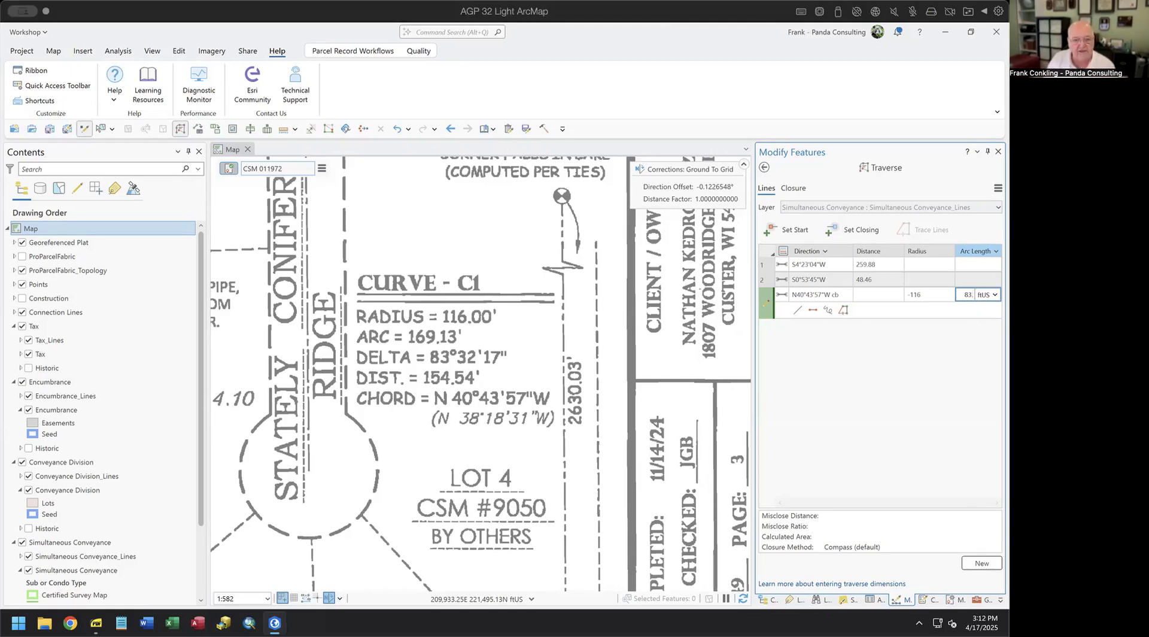
text(3217)
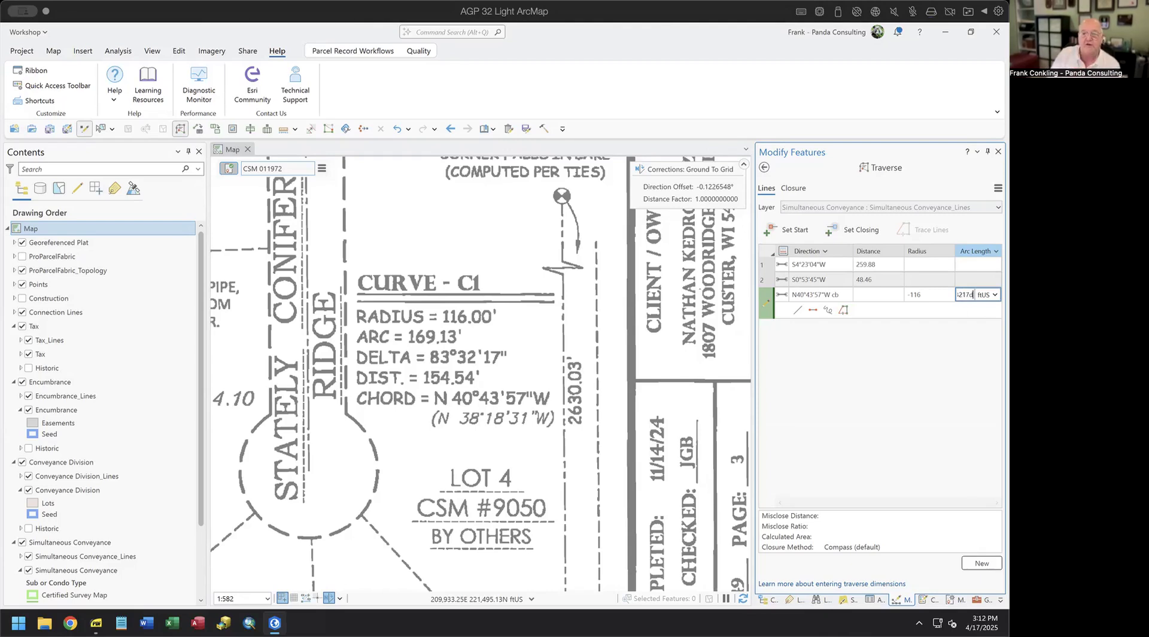
key(Return)
key(ctrl+c)
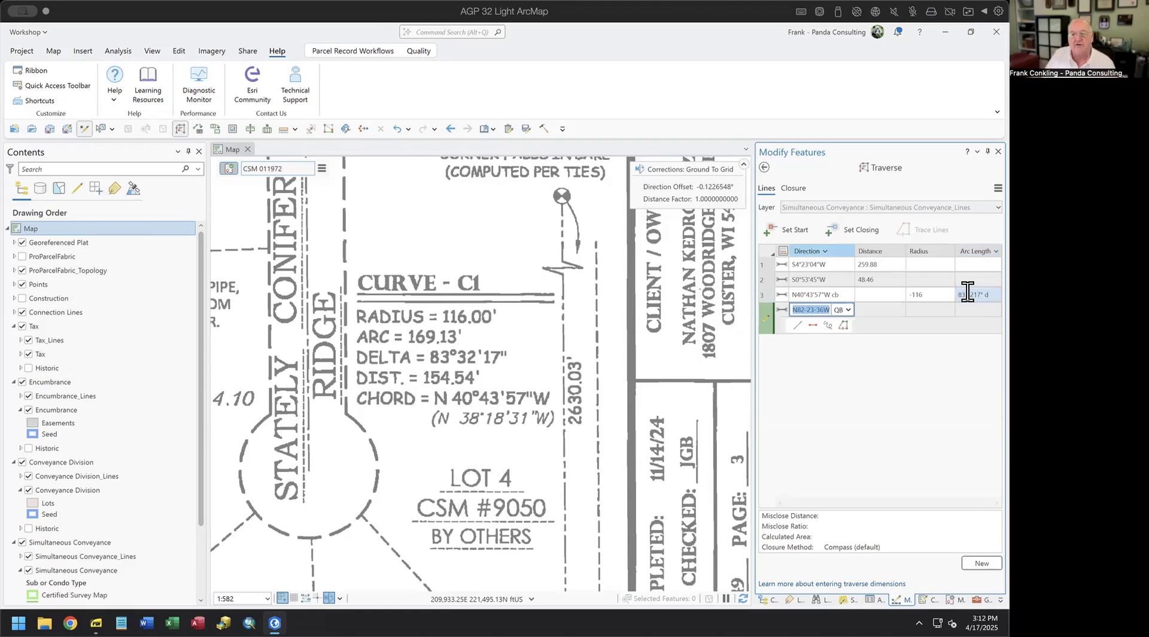
click(507, 390)
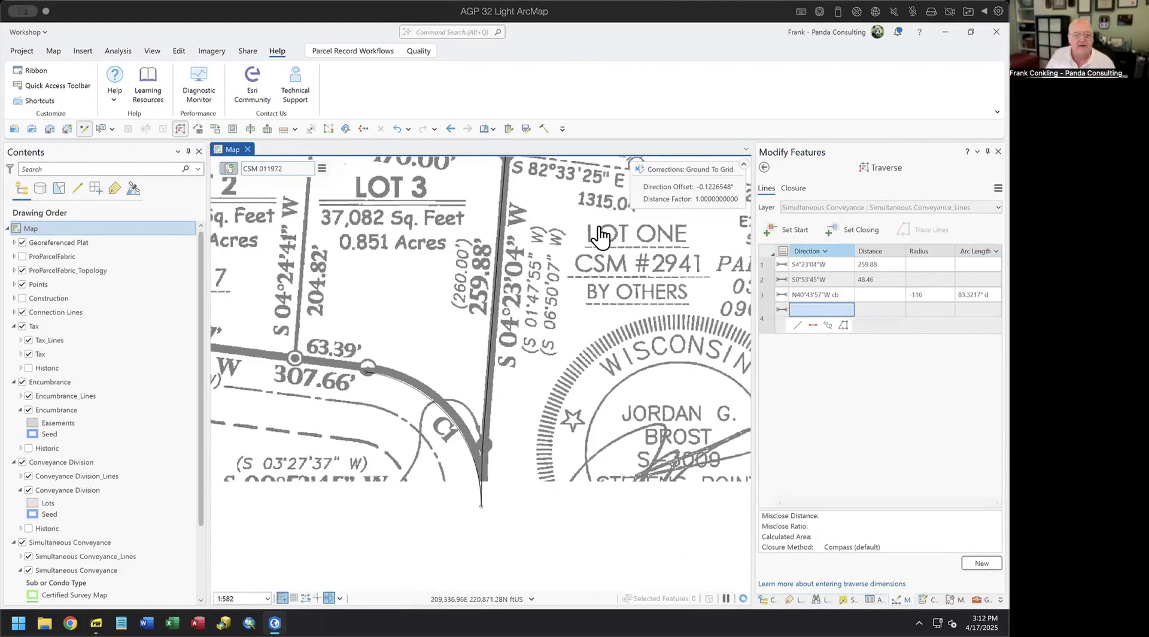
click(998, 188)
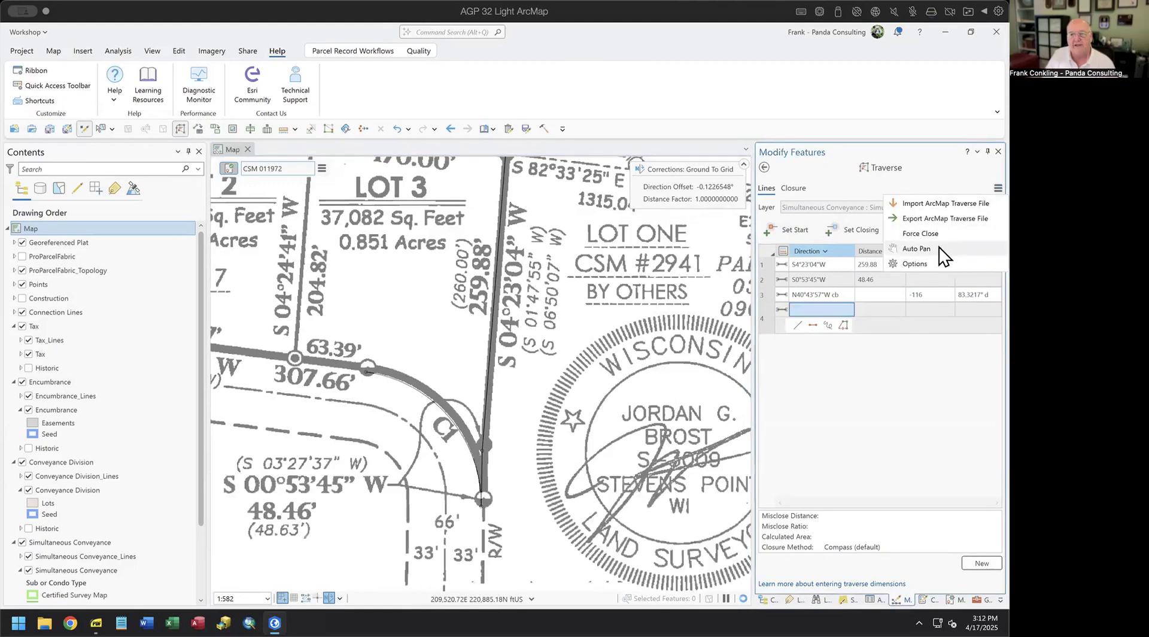
click(940, 248)
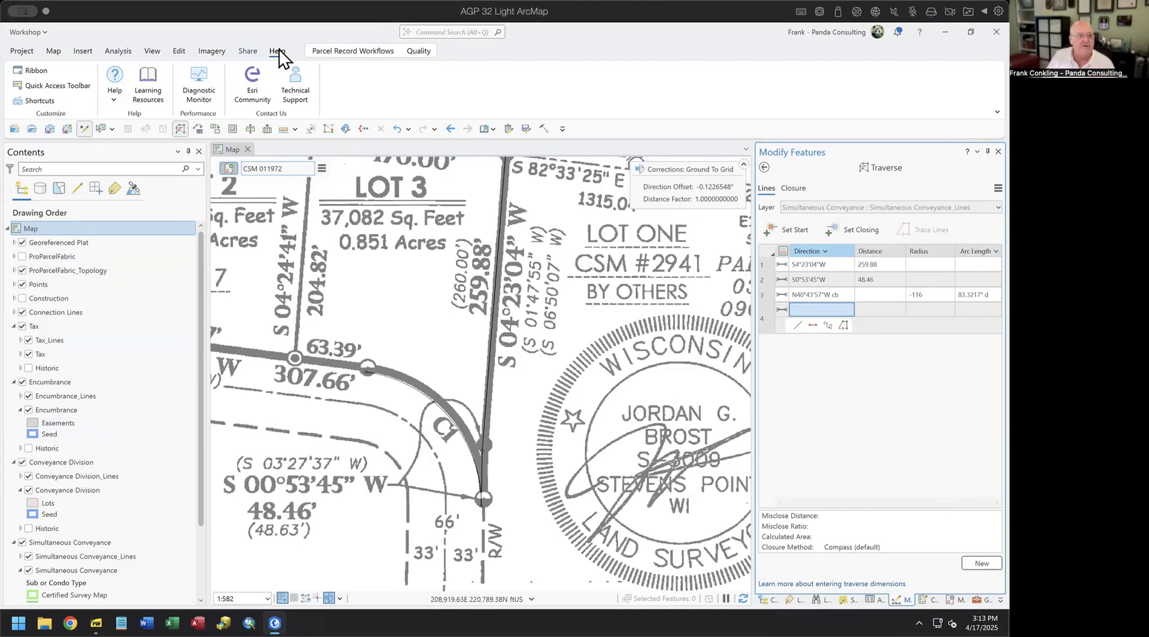
- Show only the active record's features and hide the Tax, Encumbrance, Conveyance Division and Simultaneous Conveyance layers
click(344, 51)
click(157, 84)
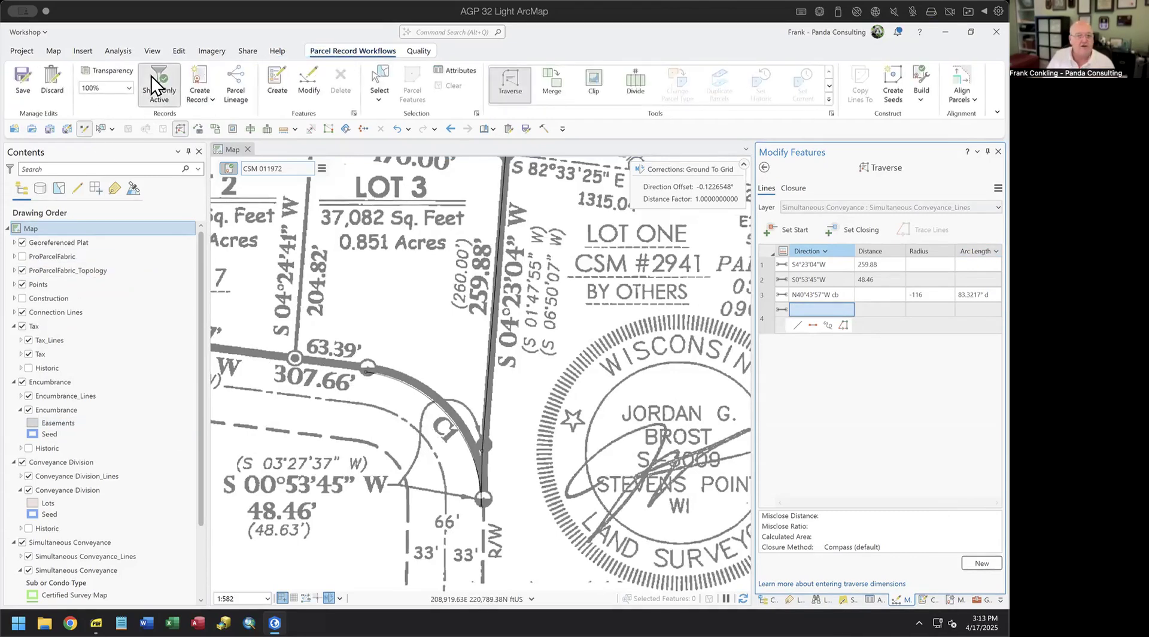
click(23, 243)
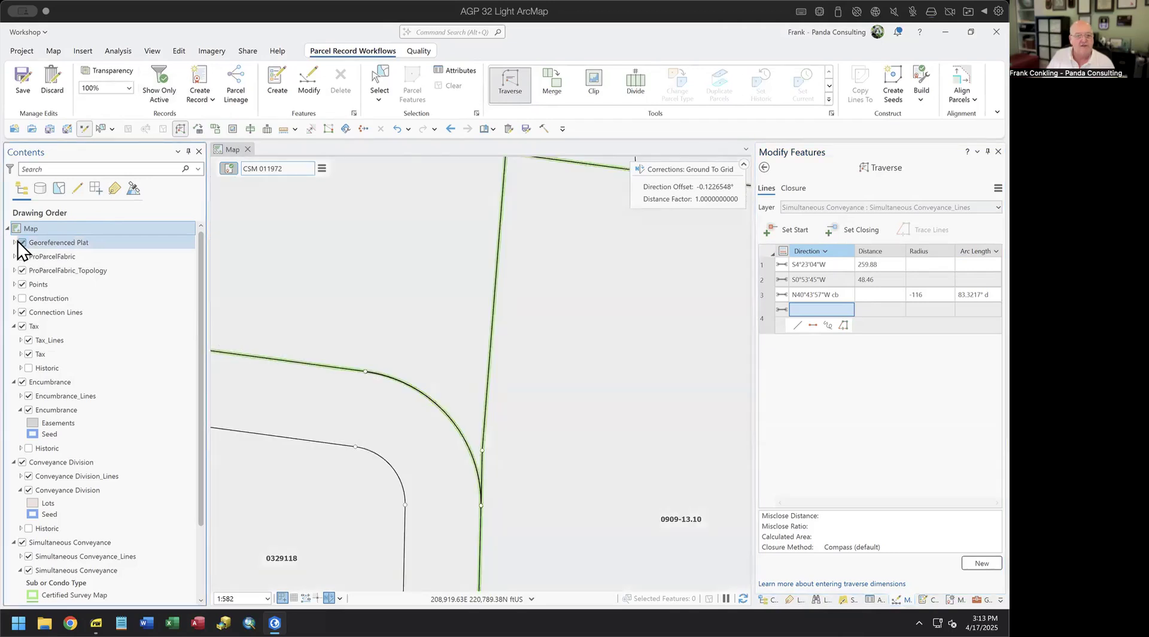
click(22, 243)
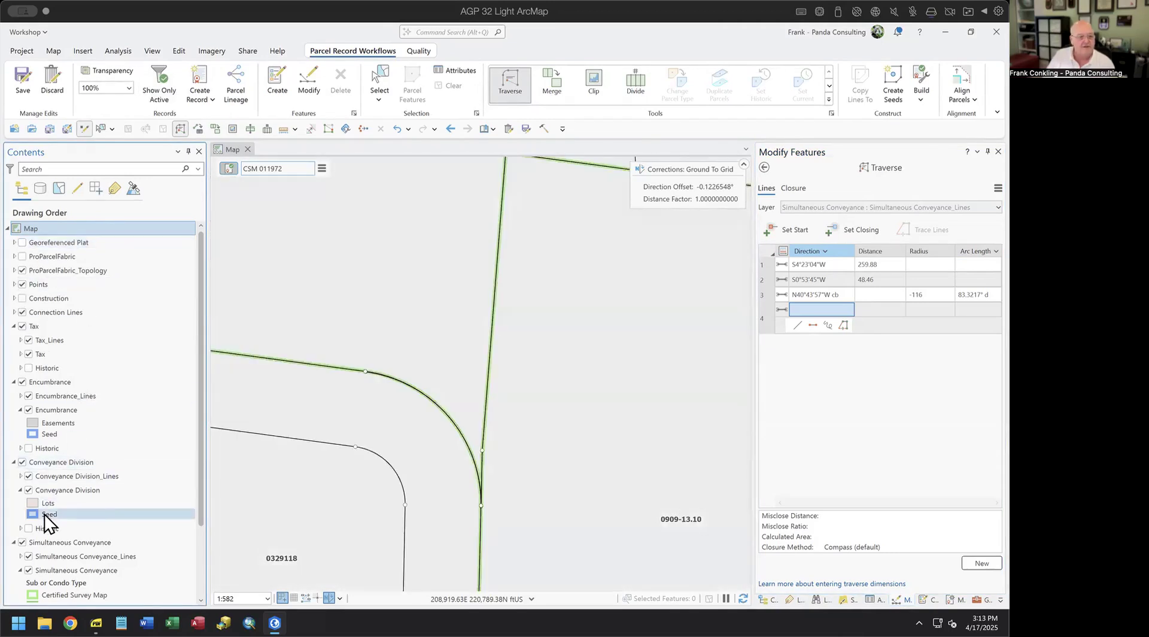
click(22, 542)
click(22, 462)
click(22, 383)
click(23, 327)
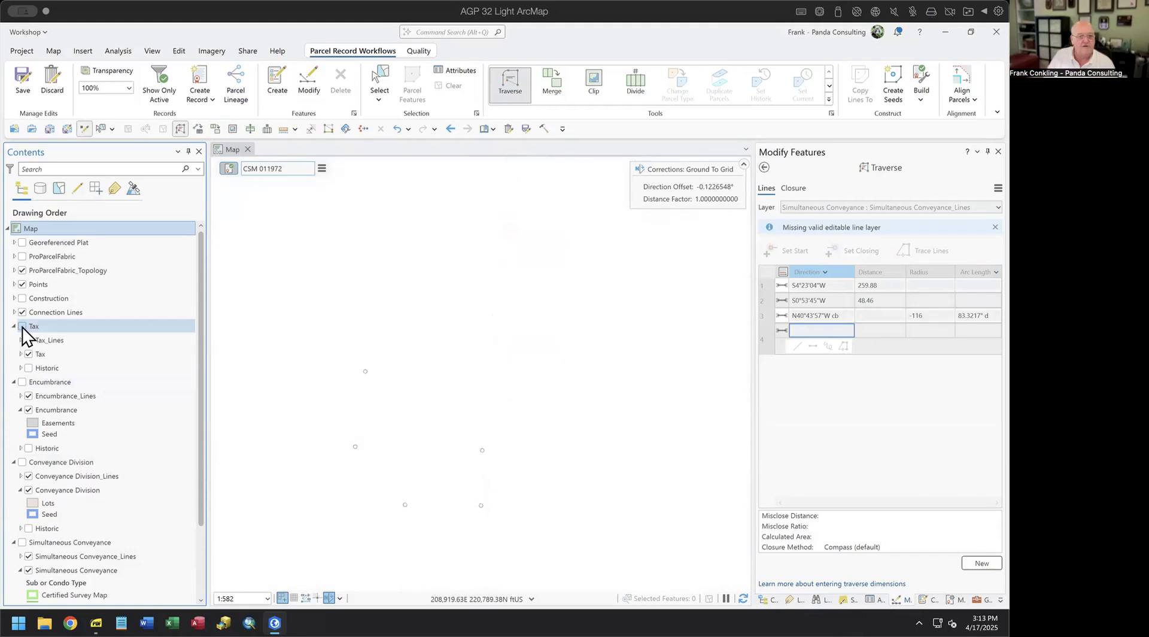
click(156, 83)
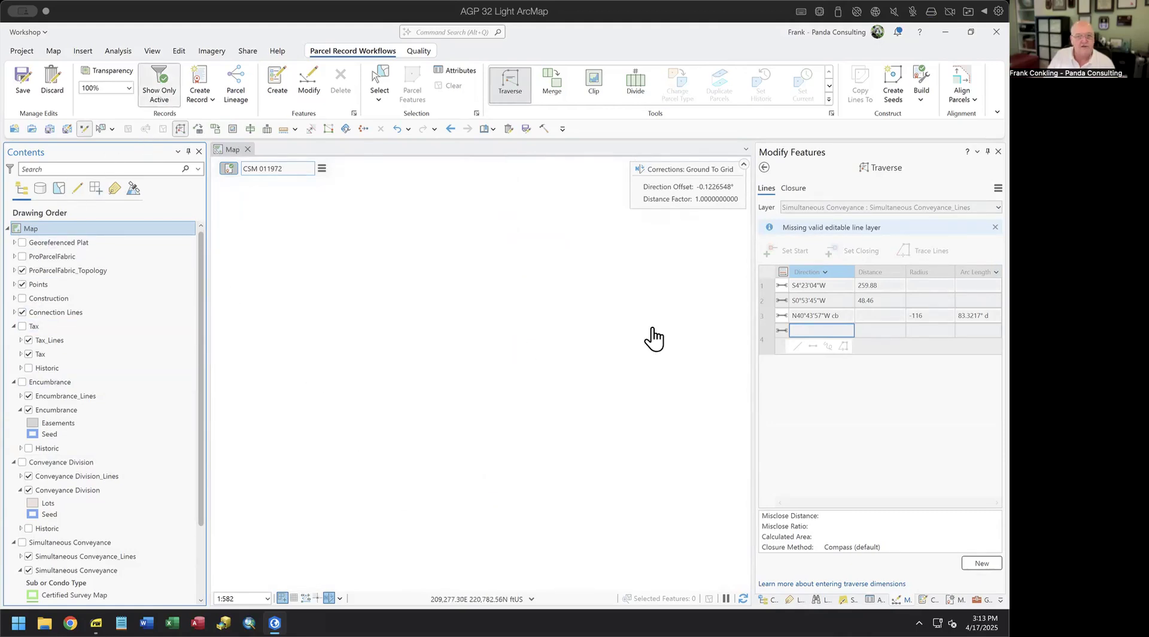
- Turn the Simultaneous Conveyance lines and scanned plat back on, and paste N82-23-36W as course four's direction
scroll(553, 350, down, 5)
click(164, 88)
click(163, 89)
click(25, 546)
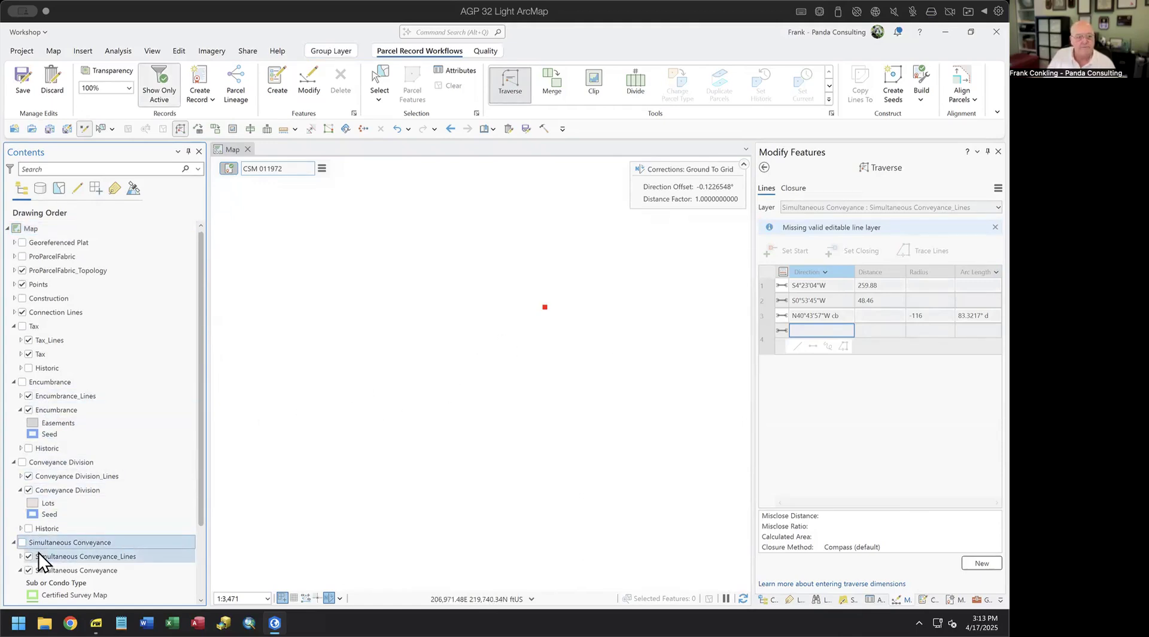
click(21, 542)
scroll(489, 351, up, 2)
scroll(432, 425, up, 2)
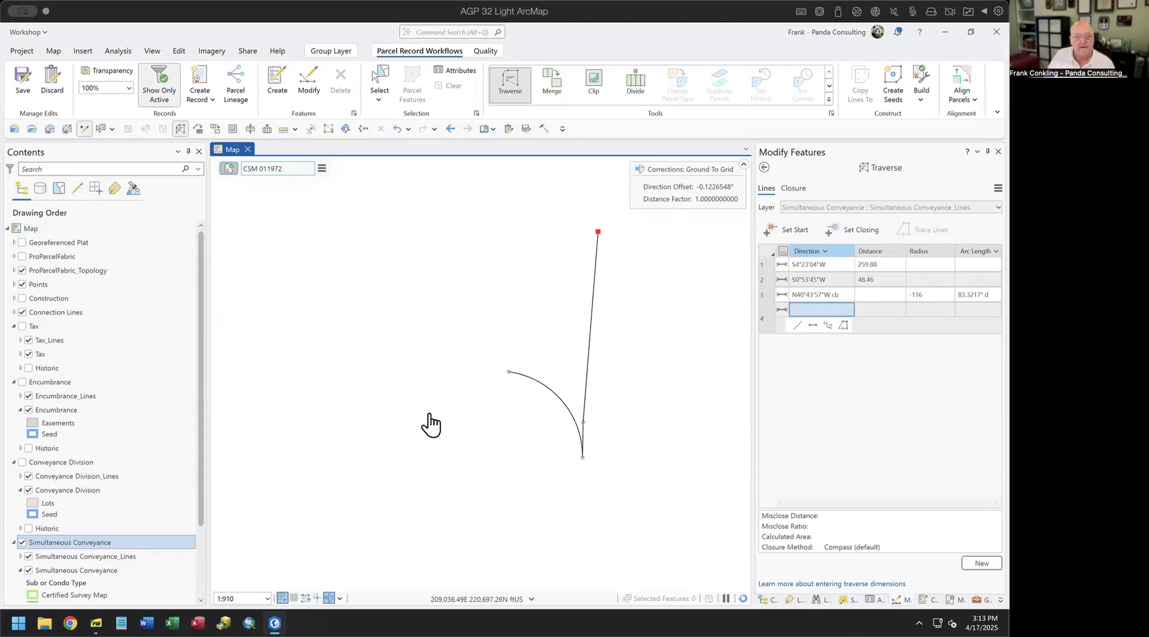
click(23, 243)
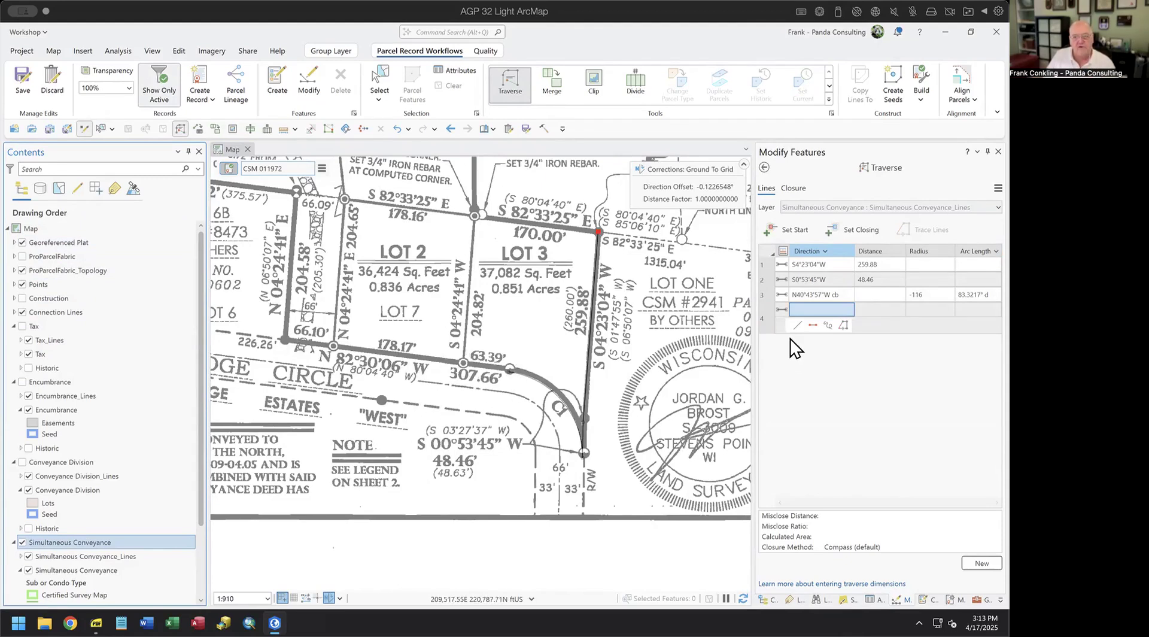
click(821, 309)
key(ctrl+v)
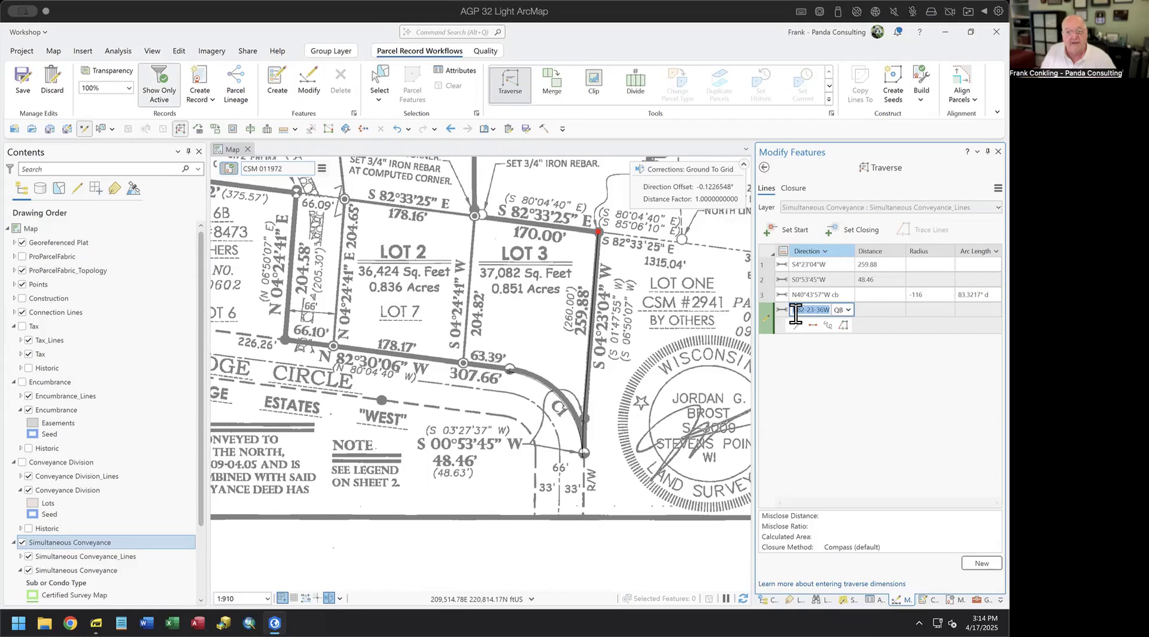
- Enter the course N82°30'06"W at 307.66 ft in the widened traverse panel
drag(755, 353, 692, 372)
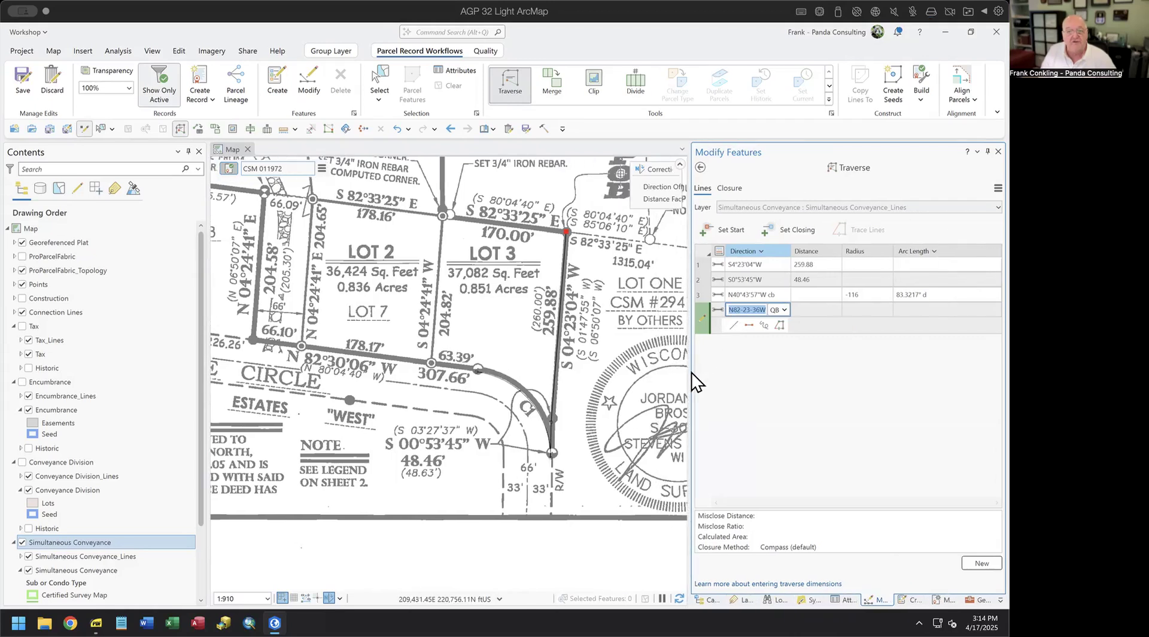
click(744, 312)
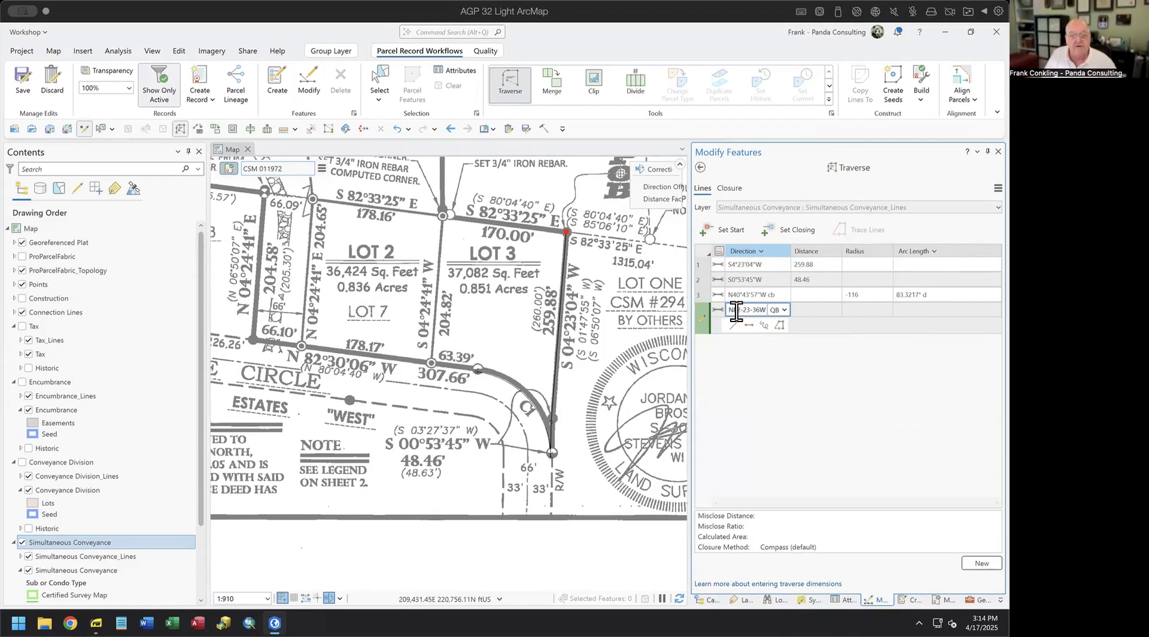
drag(732, 310, 784, 307)
key(BackSpace)
text(82.3006)
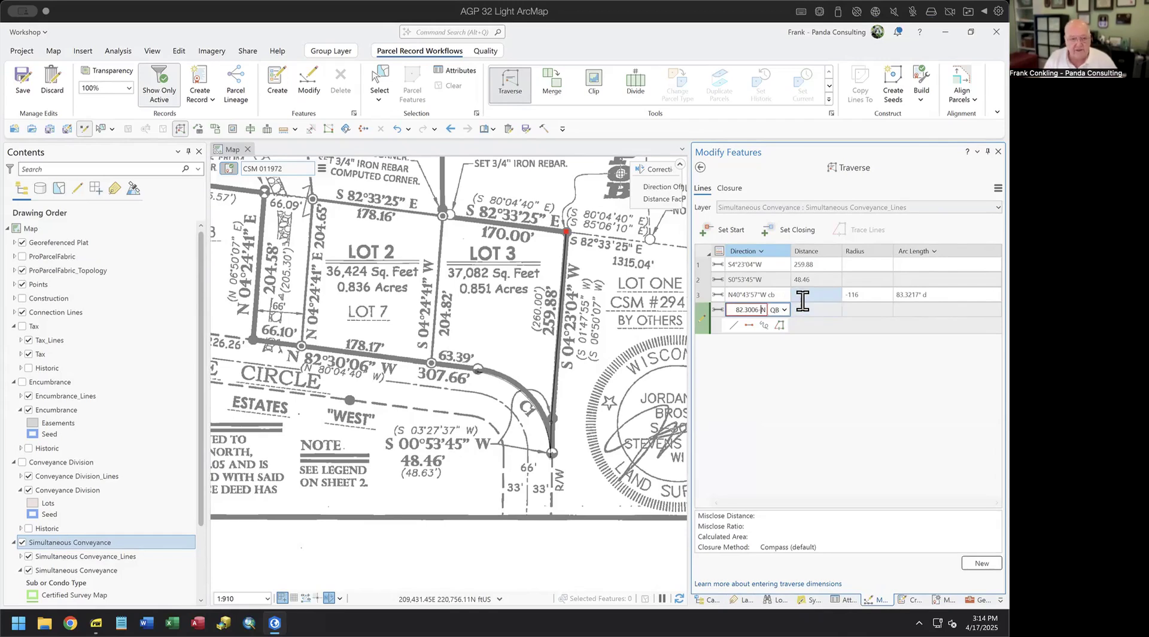
text(-)
key(Tab)
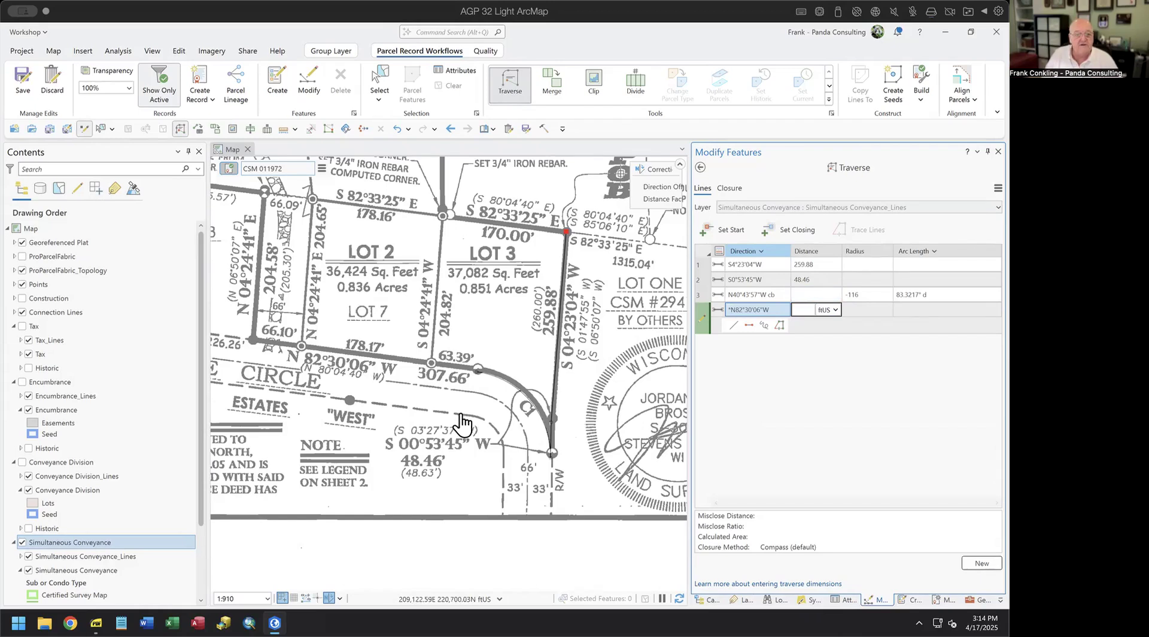
text(30)
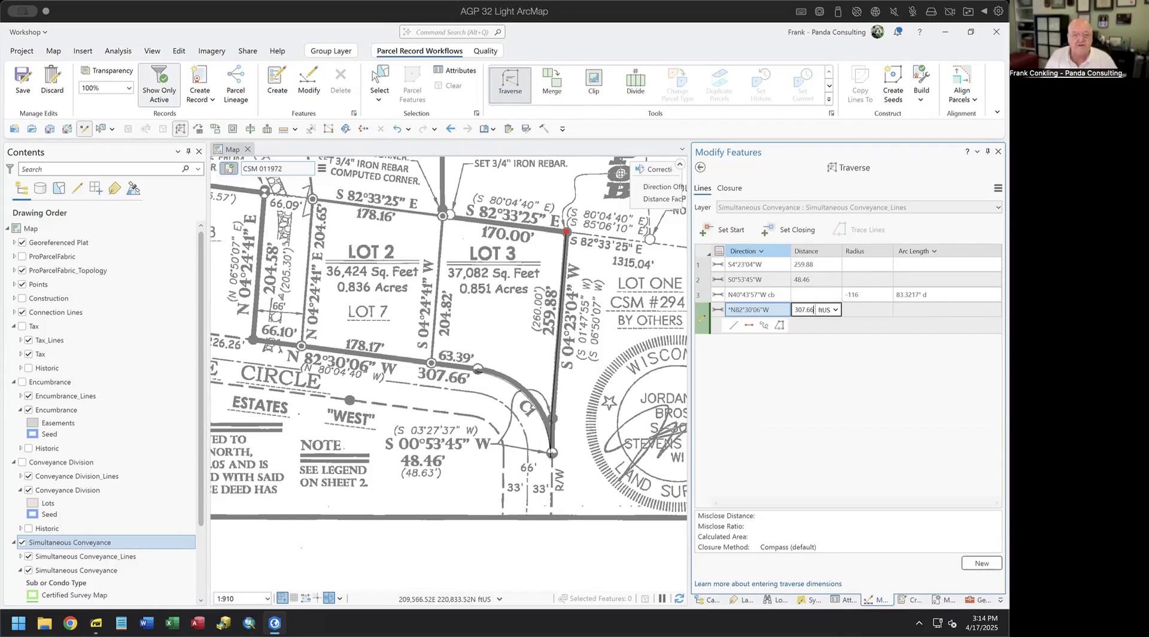
text(7.66)
key(Return)
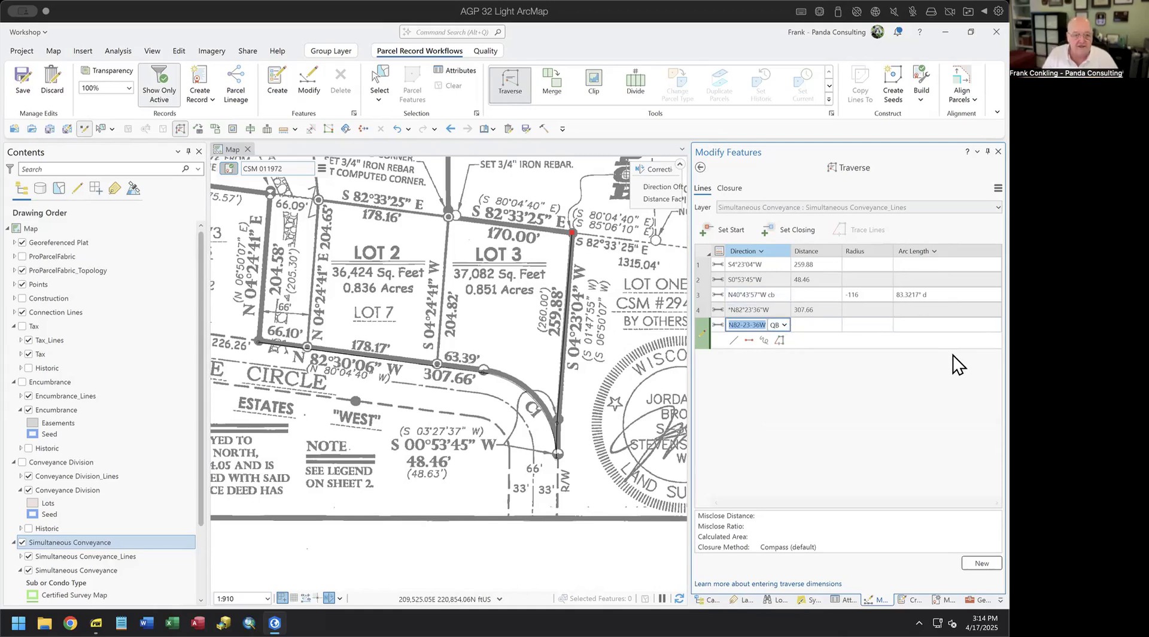
- Add the course N4°24'41"E at 204.58 ft
text(04)
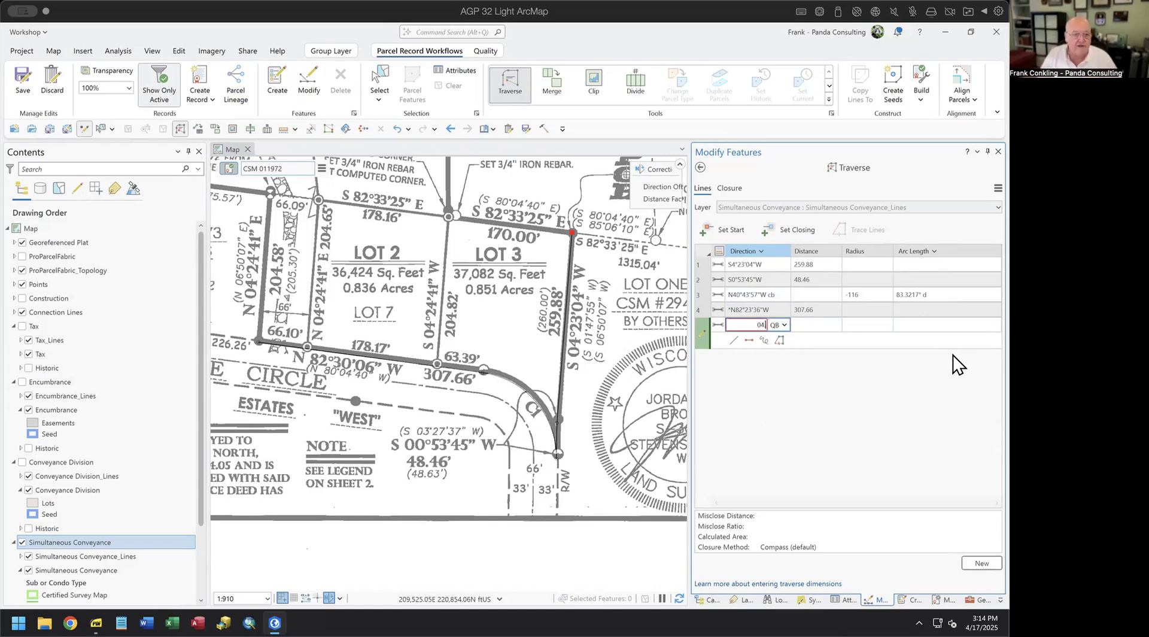
text(.2441-)
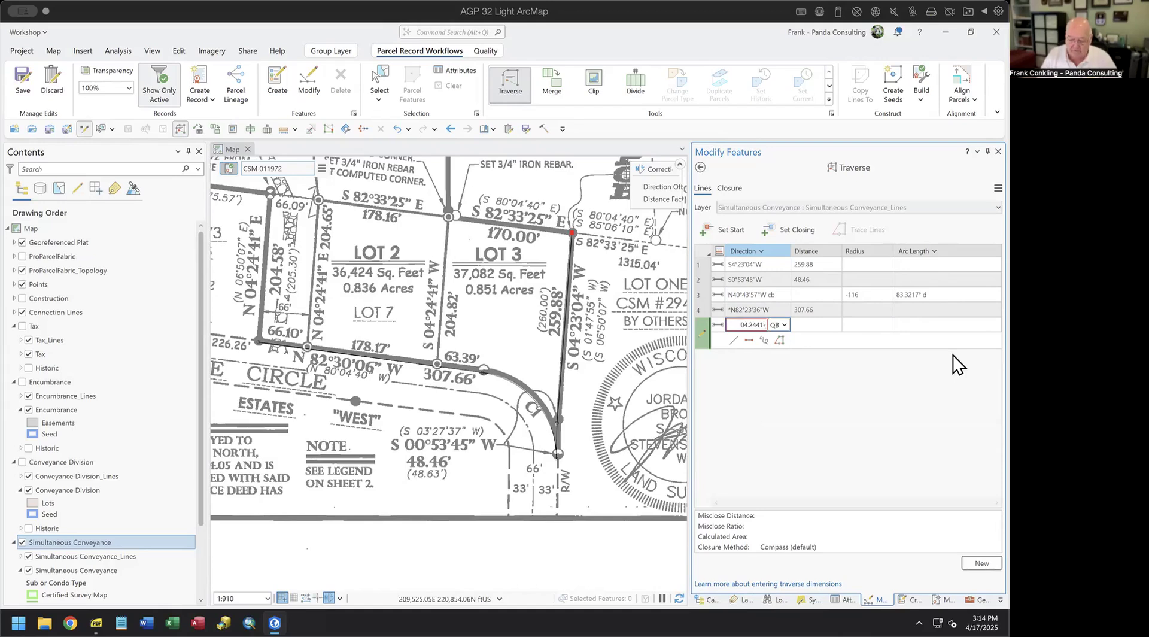
text(1)
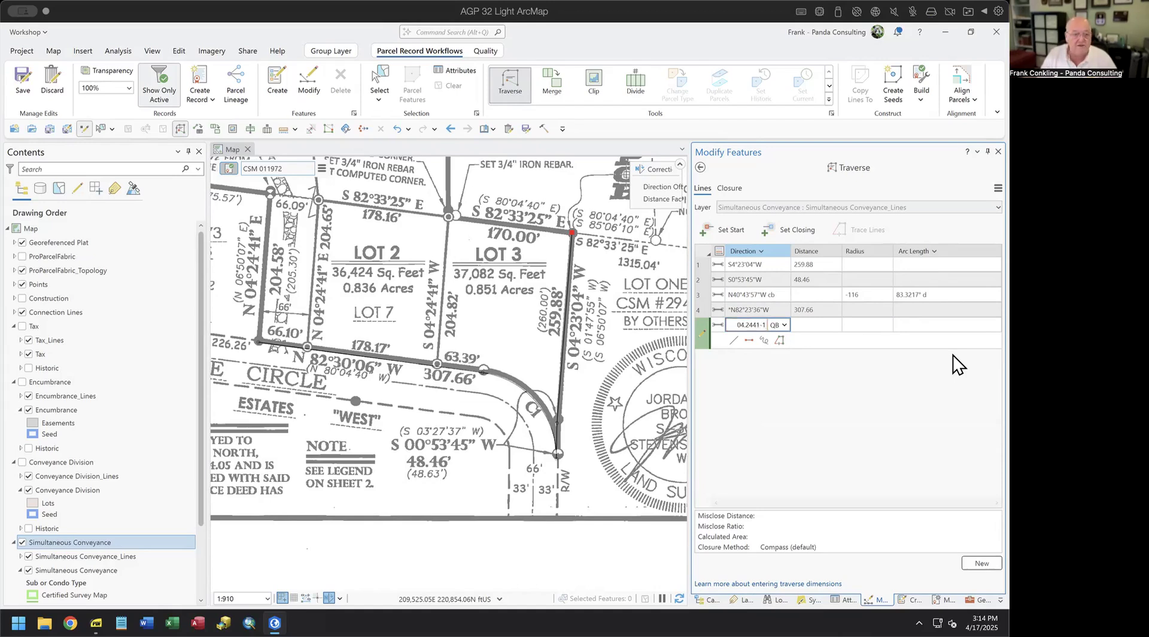
key(Tab)
text(204.58)
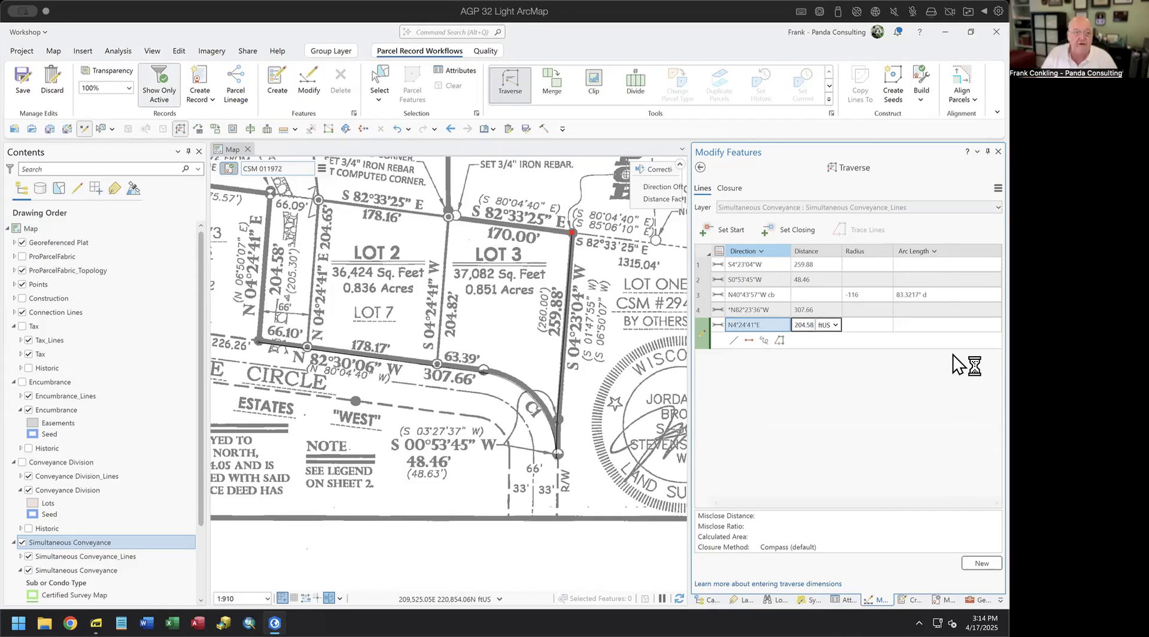
key(Return)
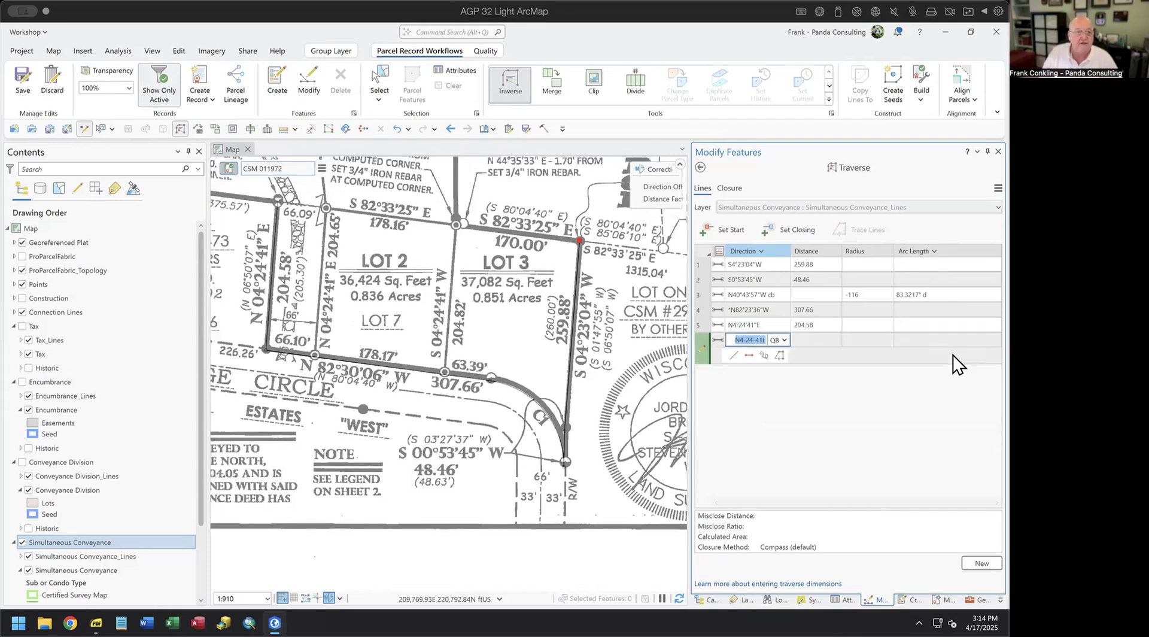
- Add the course N82°33'25"W at 3,785.82 ft and reopen its distance for correction
key(BackSpace)
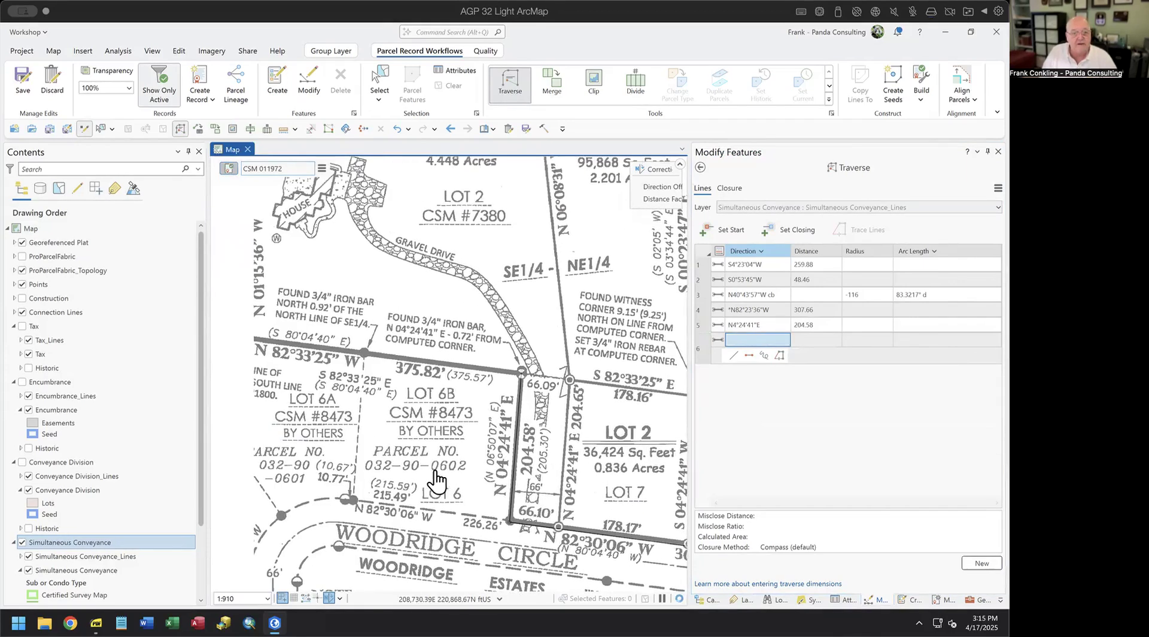
click(752, 336)
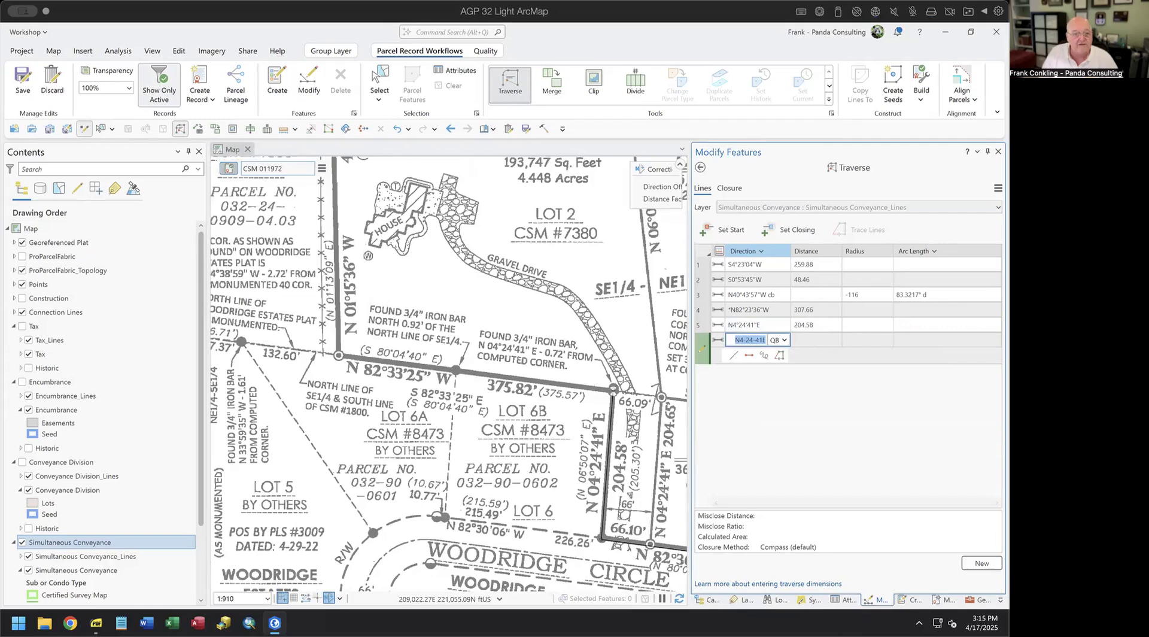
text(82.3325)
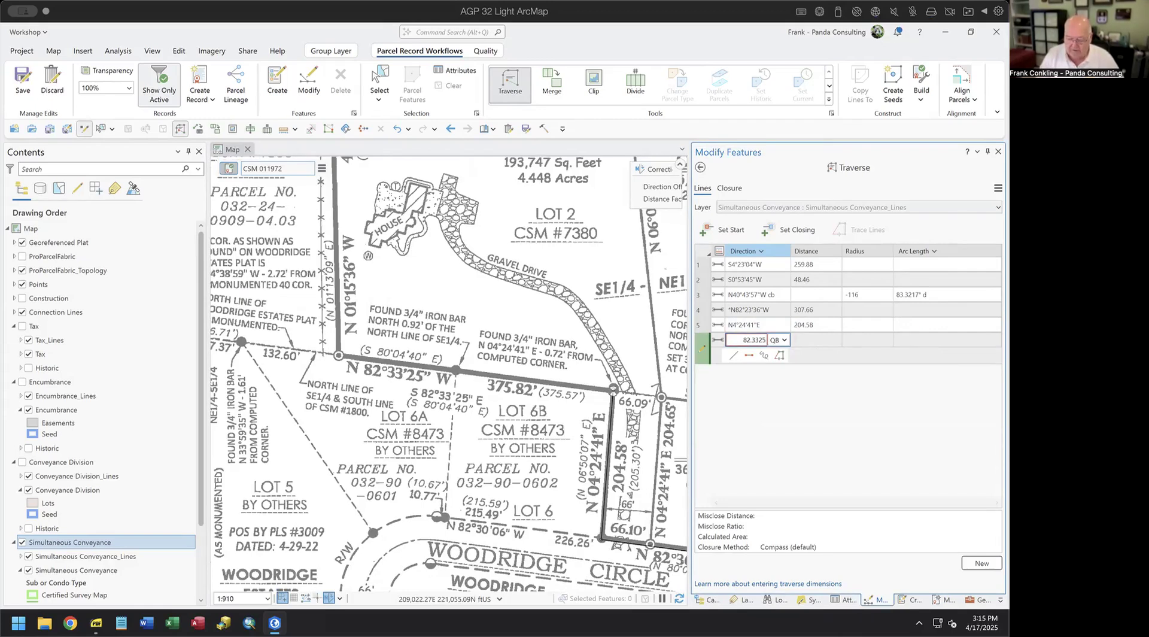
text(-4)
key(Tab)
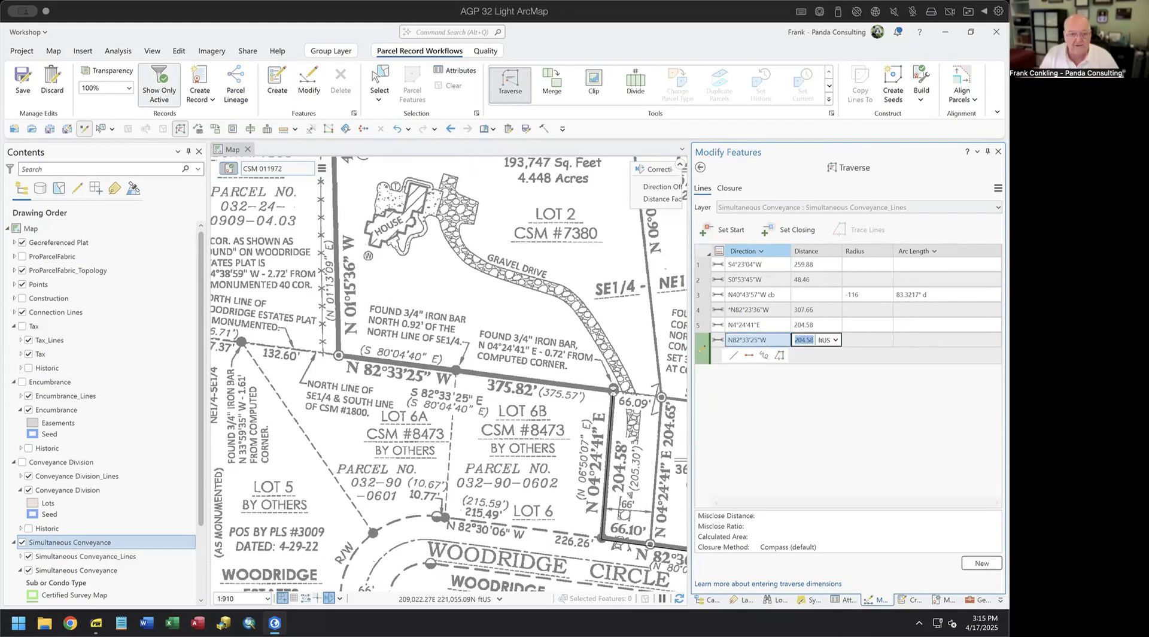
text(3,78)
text(5.82)
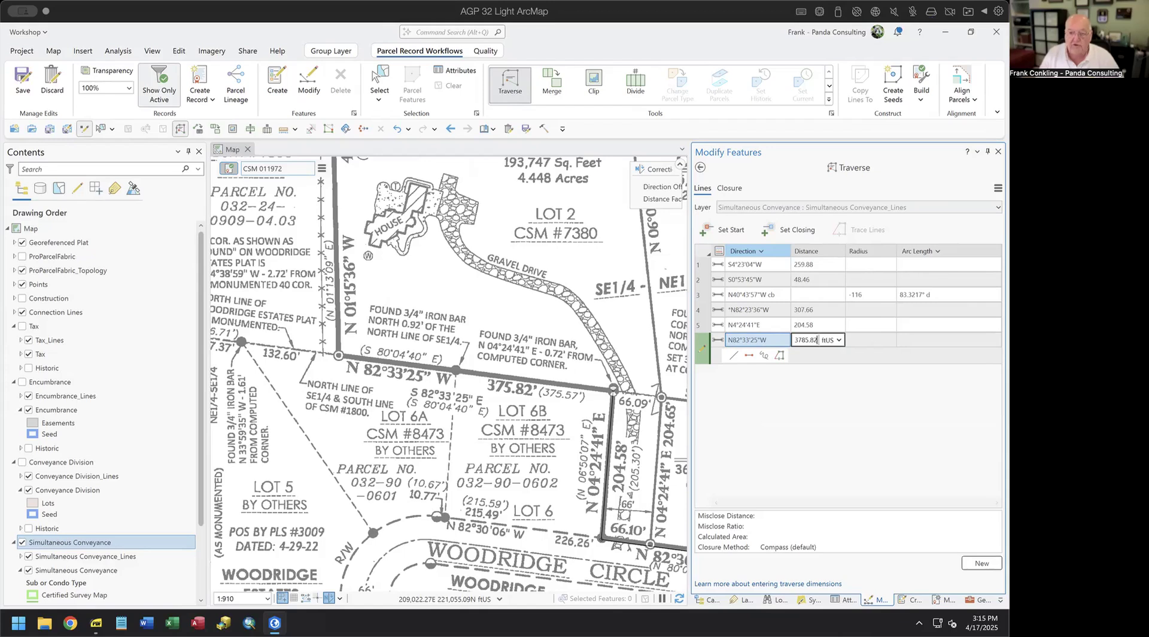
key(Return)
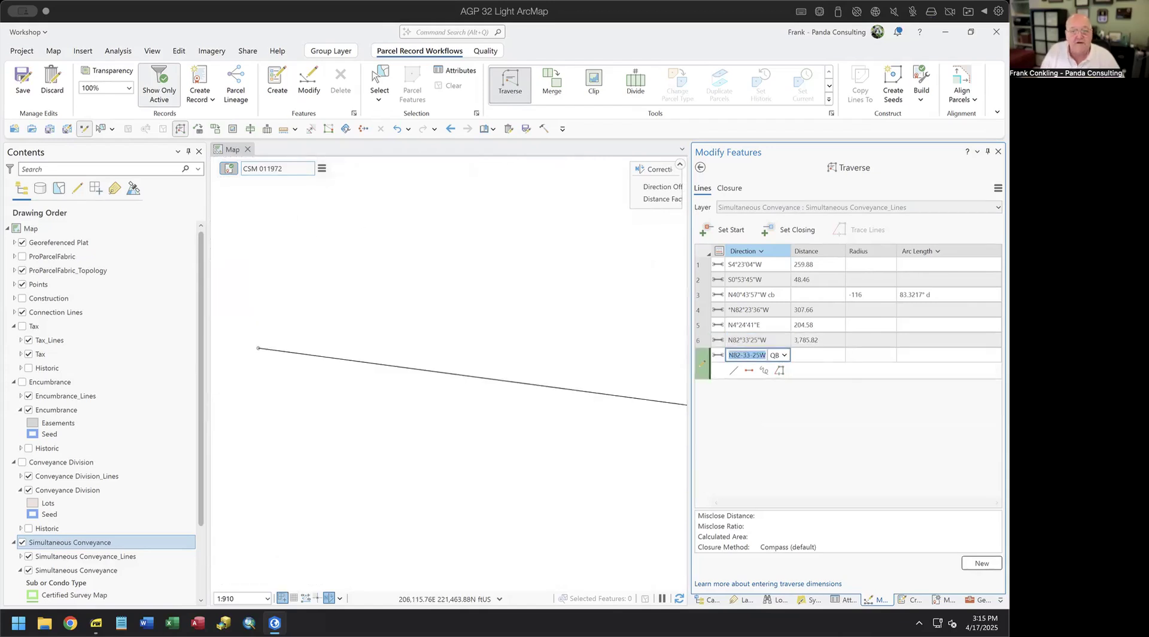
click(803, 341)
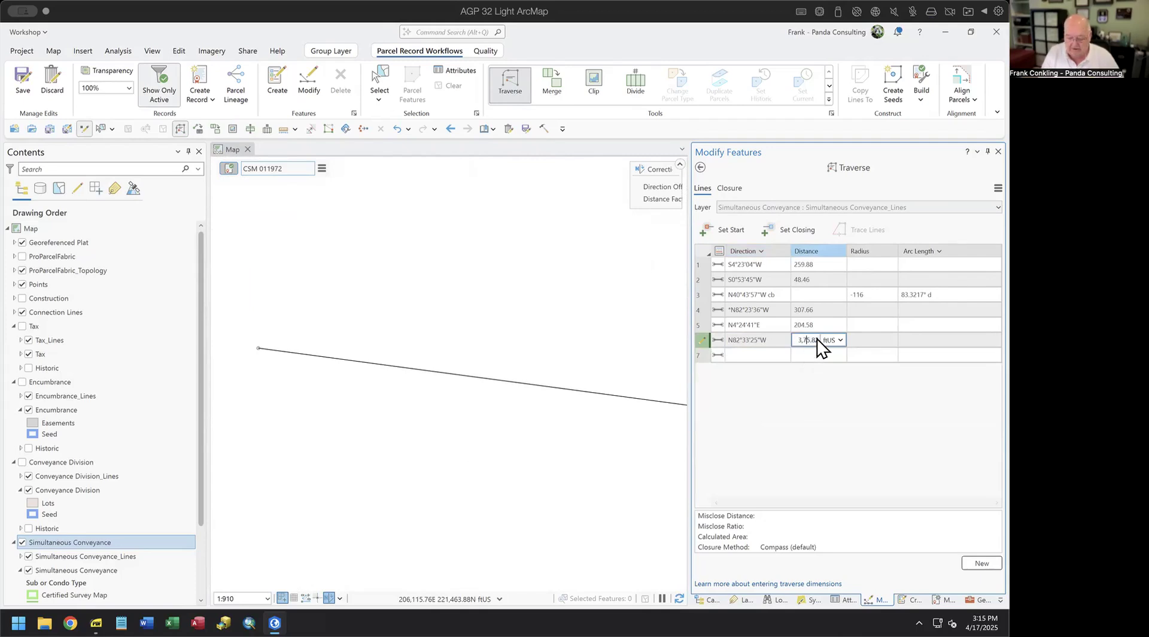
- Correct the previous distance to 375.82 and add course 7, N1°15'36"W at 400.52
key(Return)
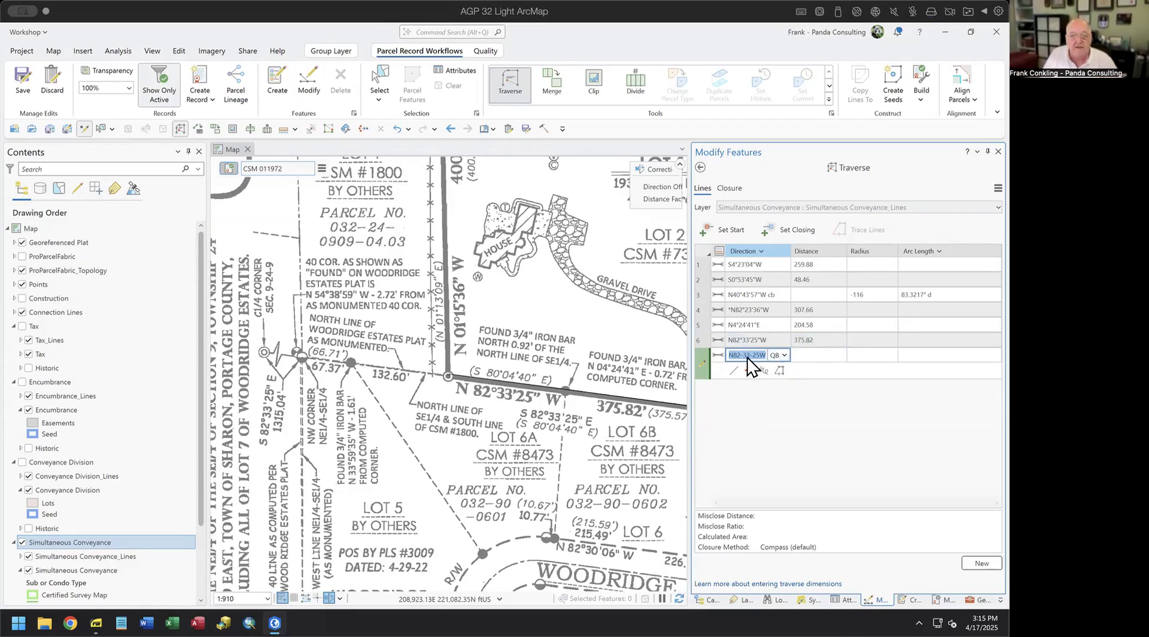
text(1.1536-4)
key(Tab)
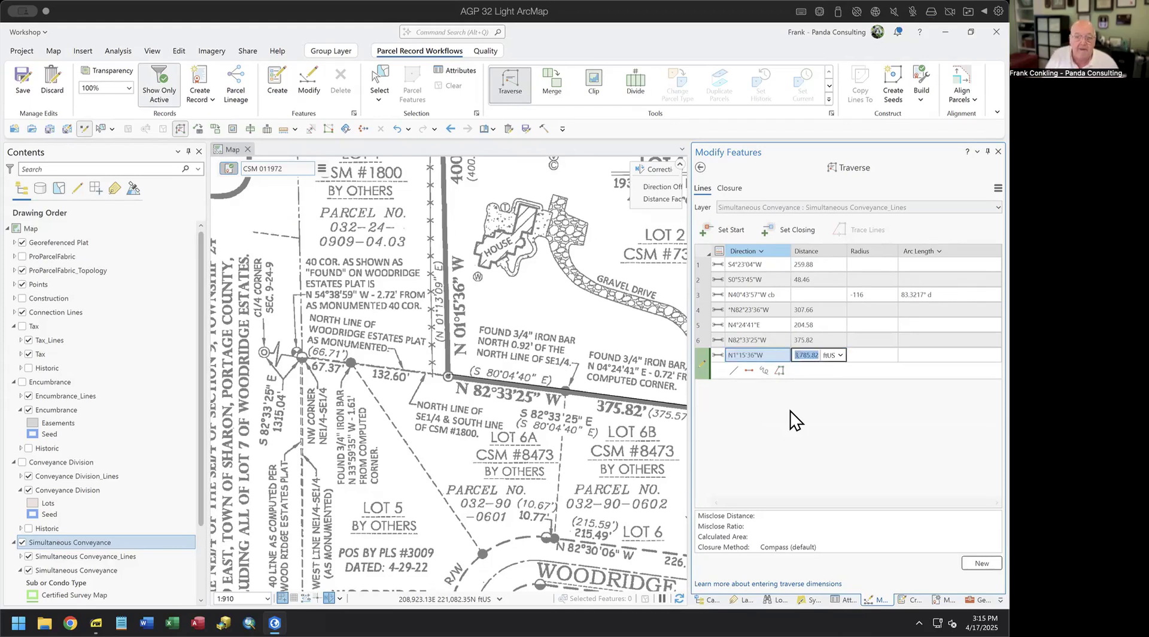
key(Escape)
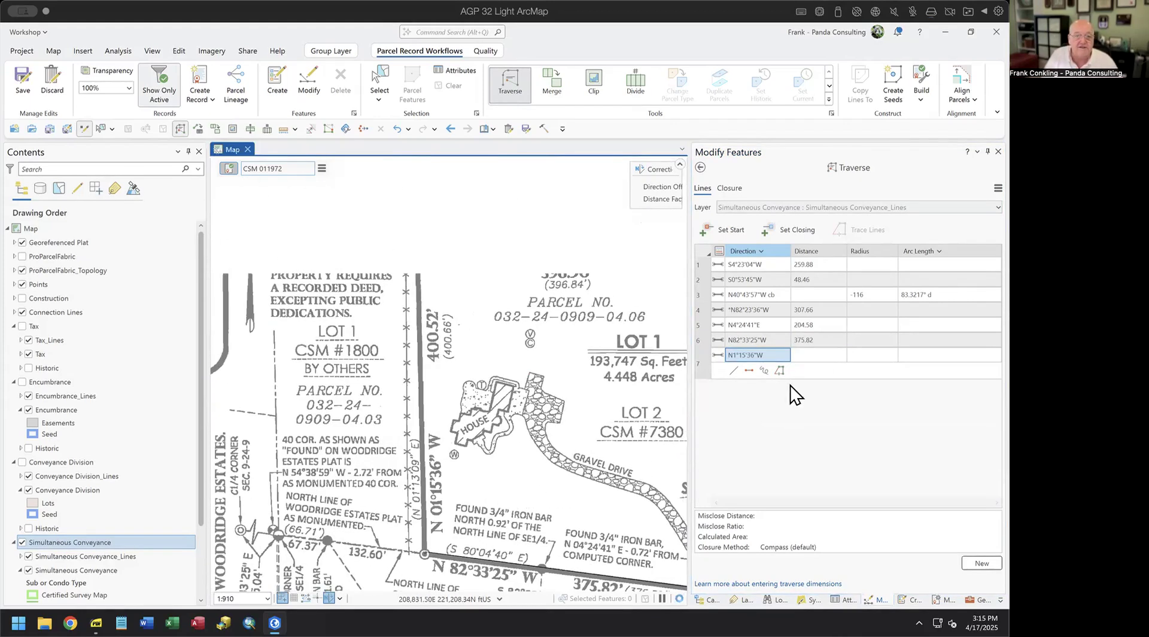
click(833, 354)
text(400.)
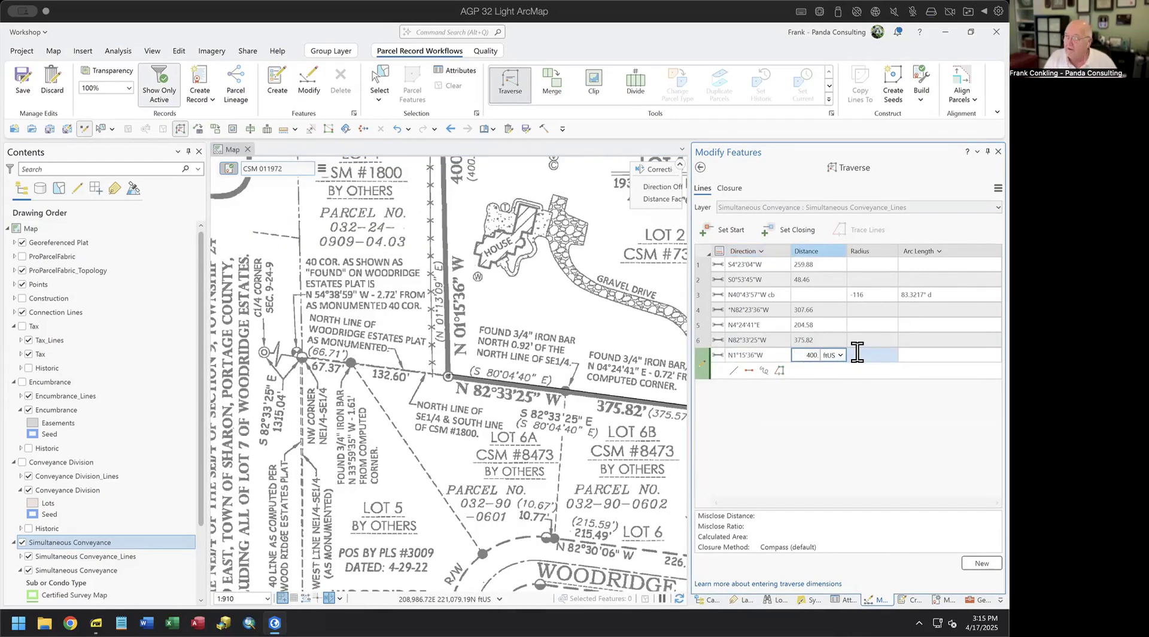
text(52)
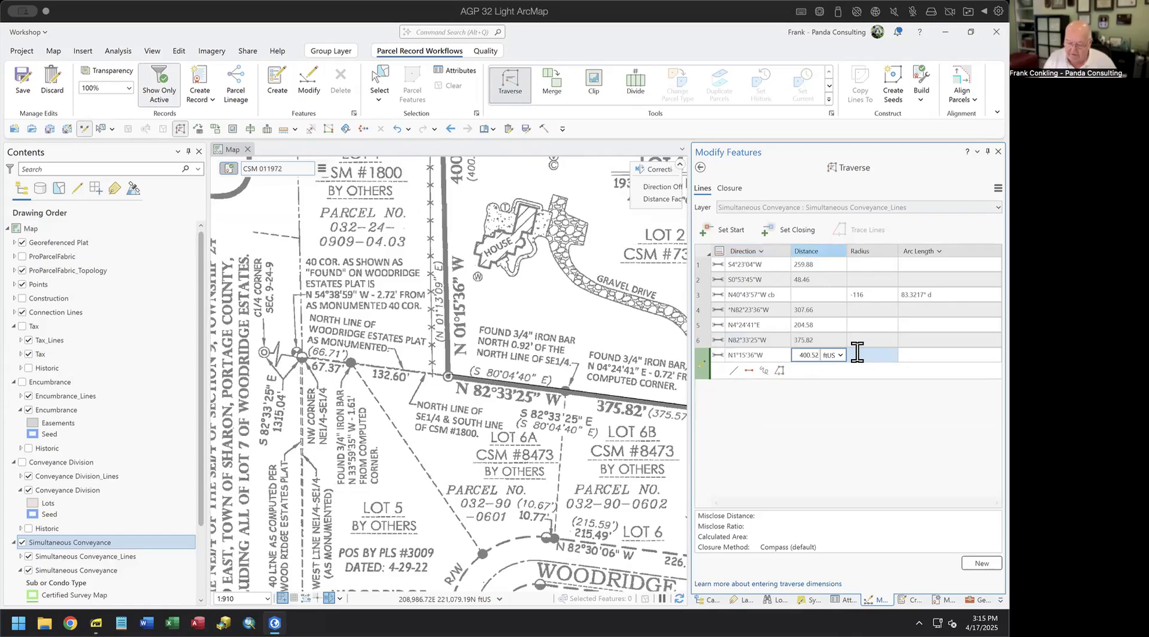
key(Return)
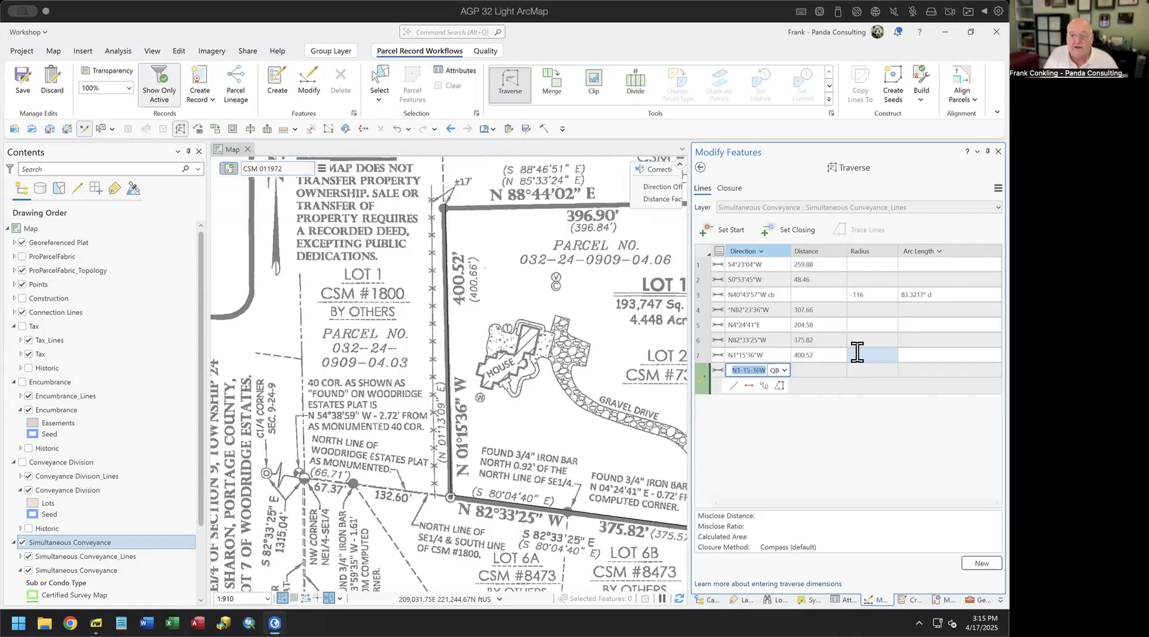
drag(596, 301, 433, 385)
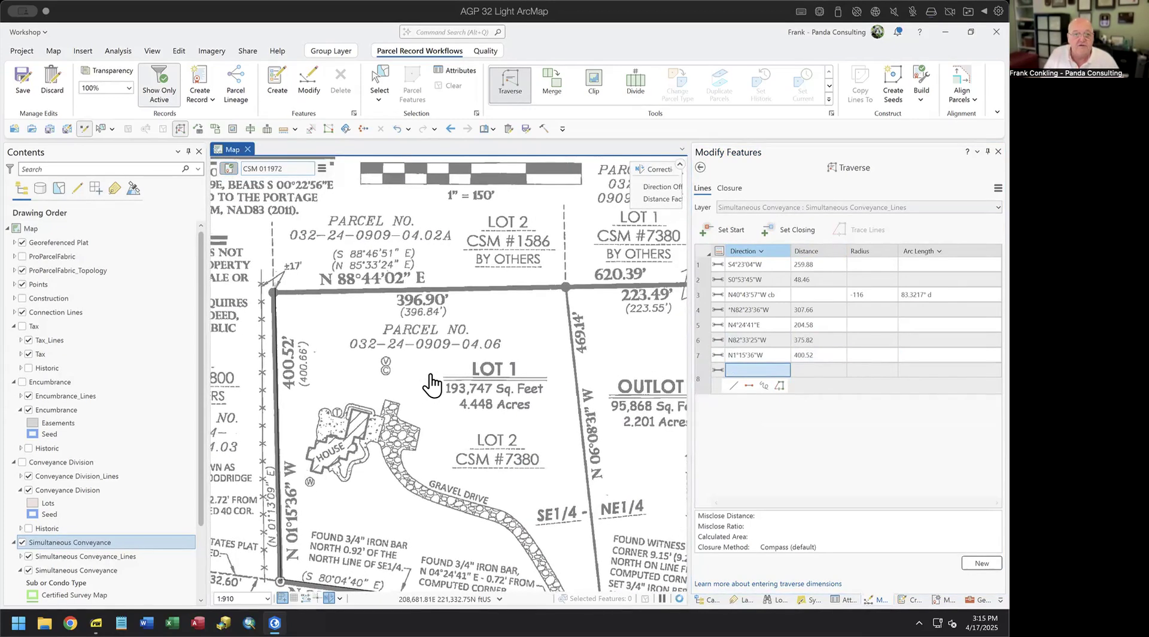
- Enter course 8 as direction 88.4402-1 (N88°44'02"E) with distance 620.39
click(777, 372)
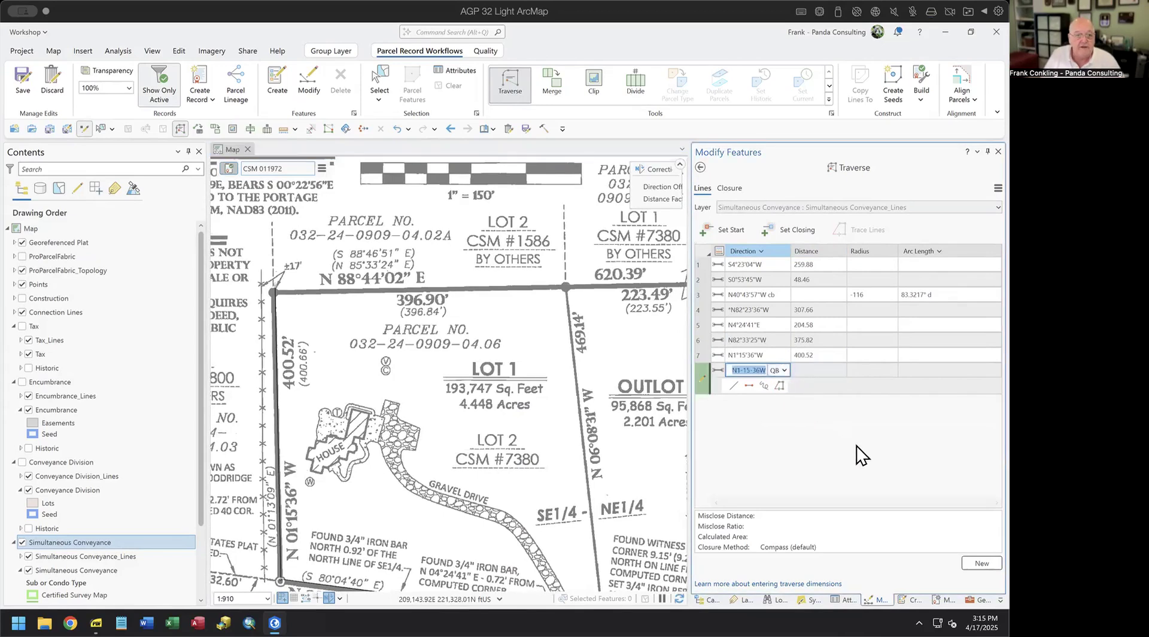
text(88.44)
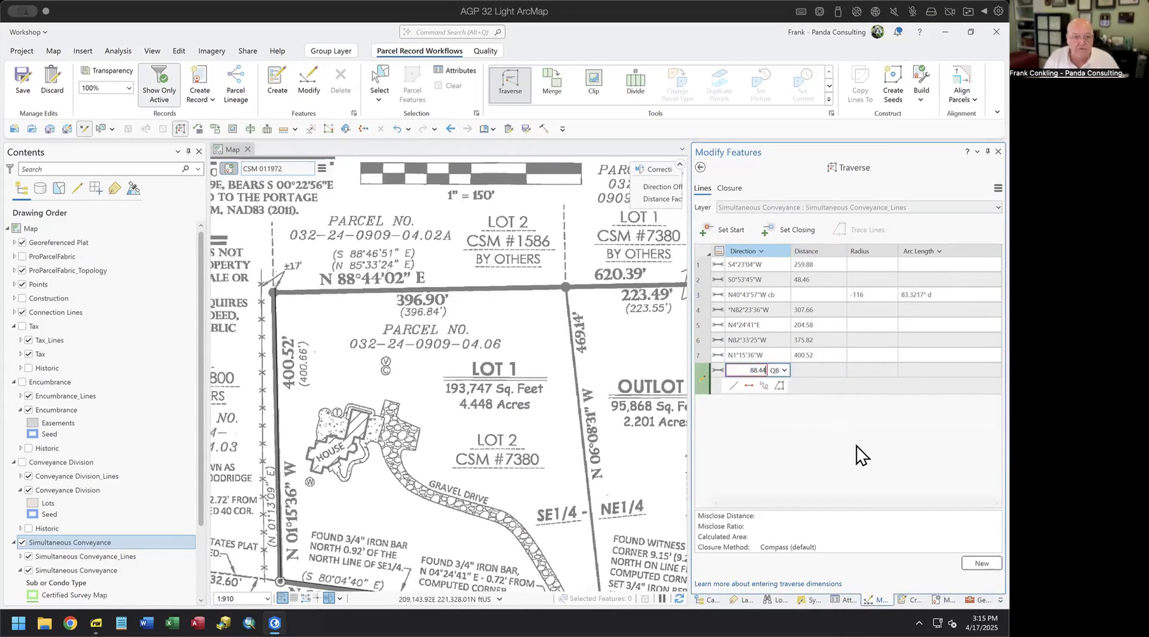
text(02-1)
key(Tab)
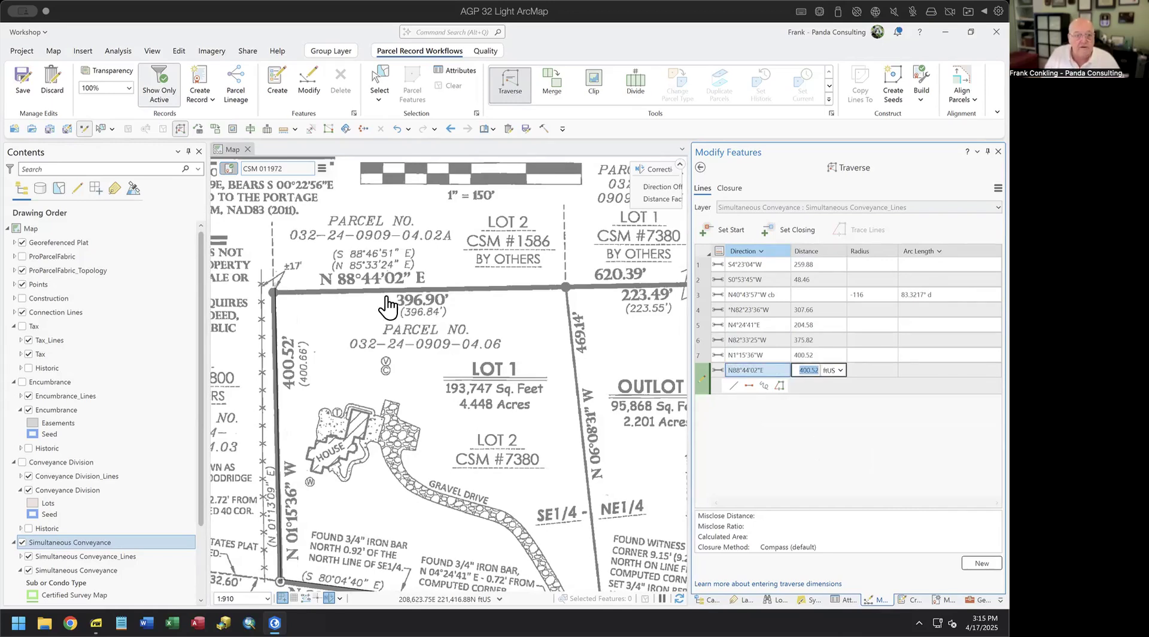
text(620.)
text(39)
key(Return)
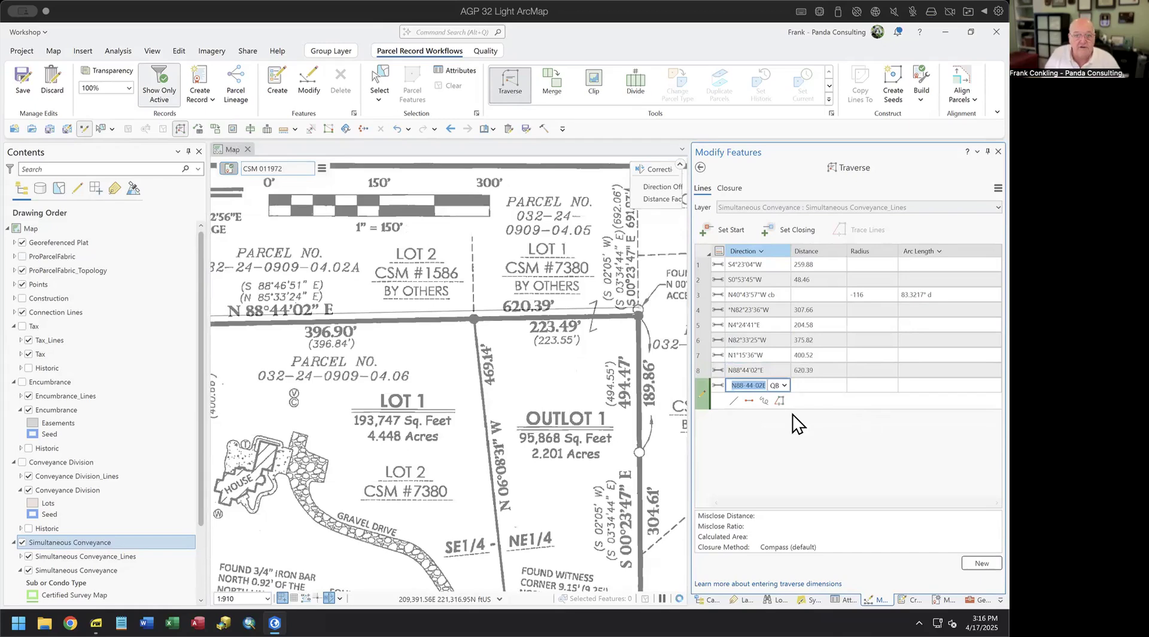
drag(611, 402, 453, 279)
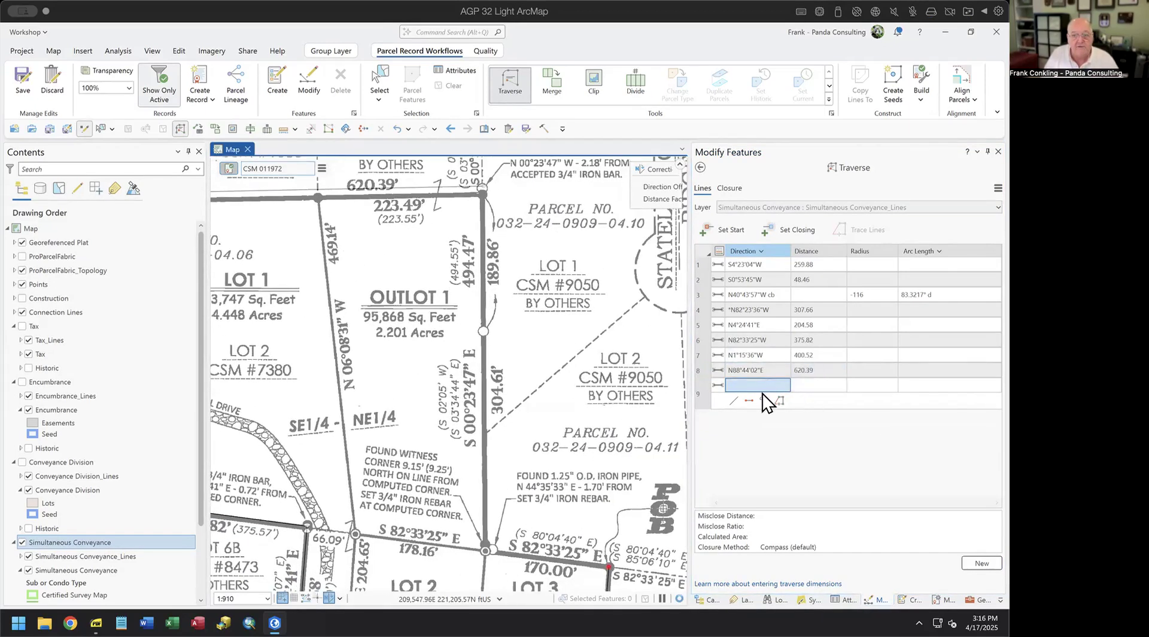
- Add course 9, S0°23'47"E at 494.47 along the east boundary
drag(546, 444, 546, 277)
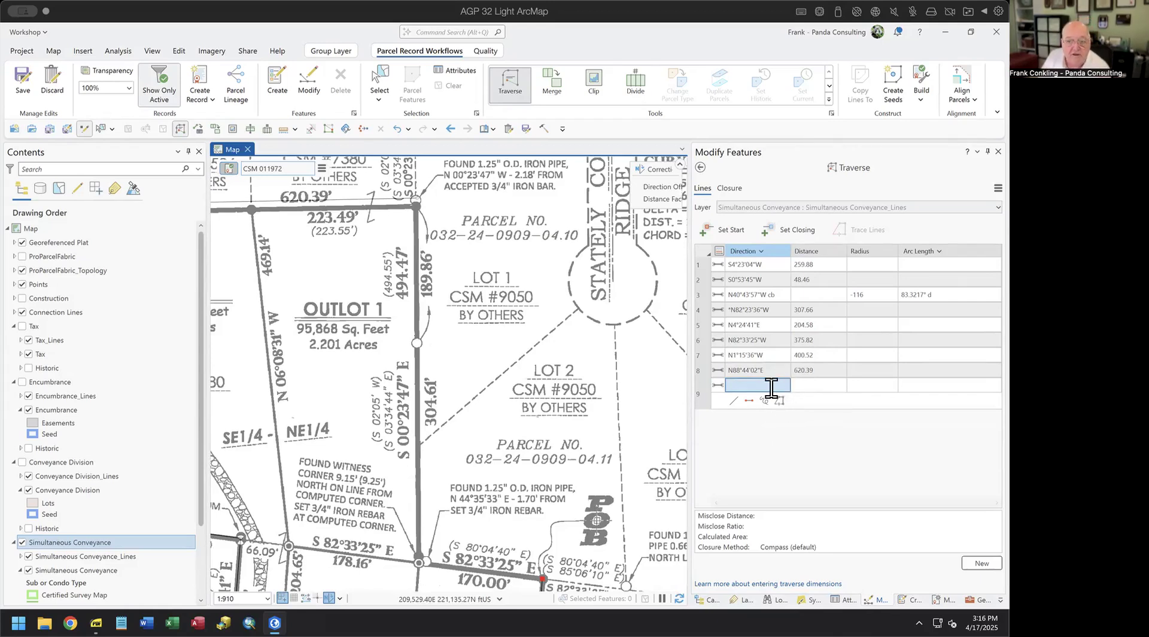
drag(533, 450, 534, 361)
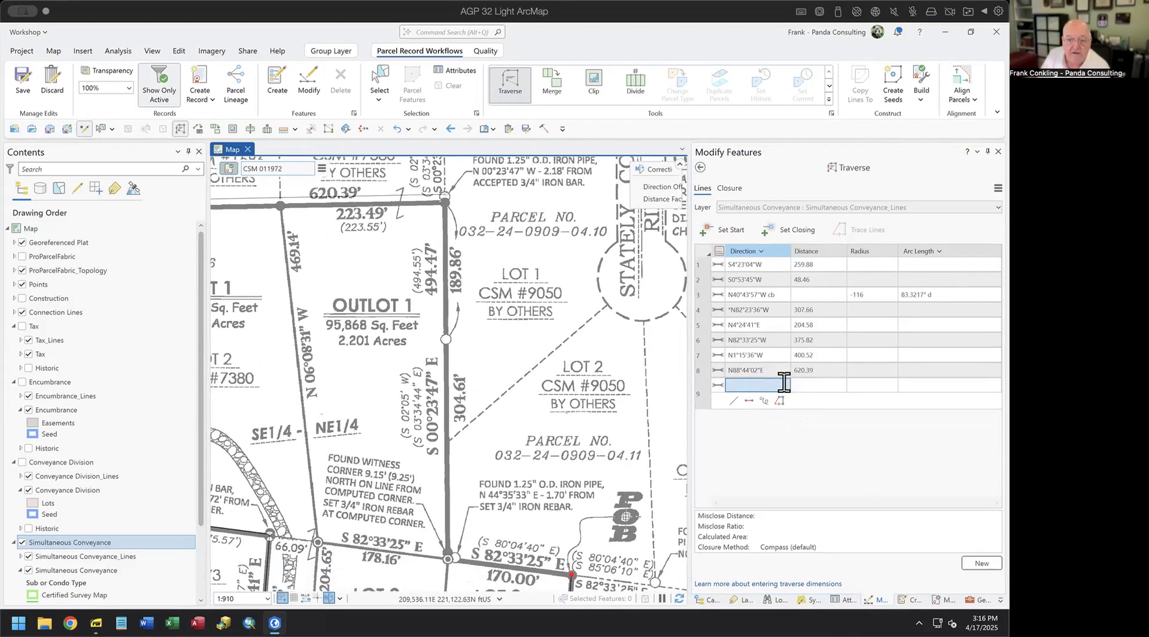
text(00)
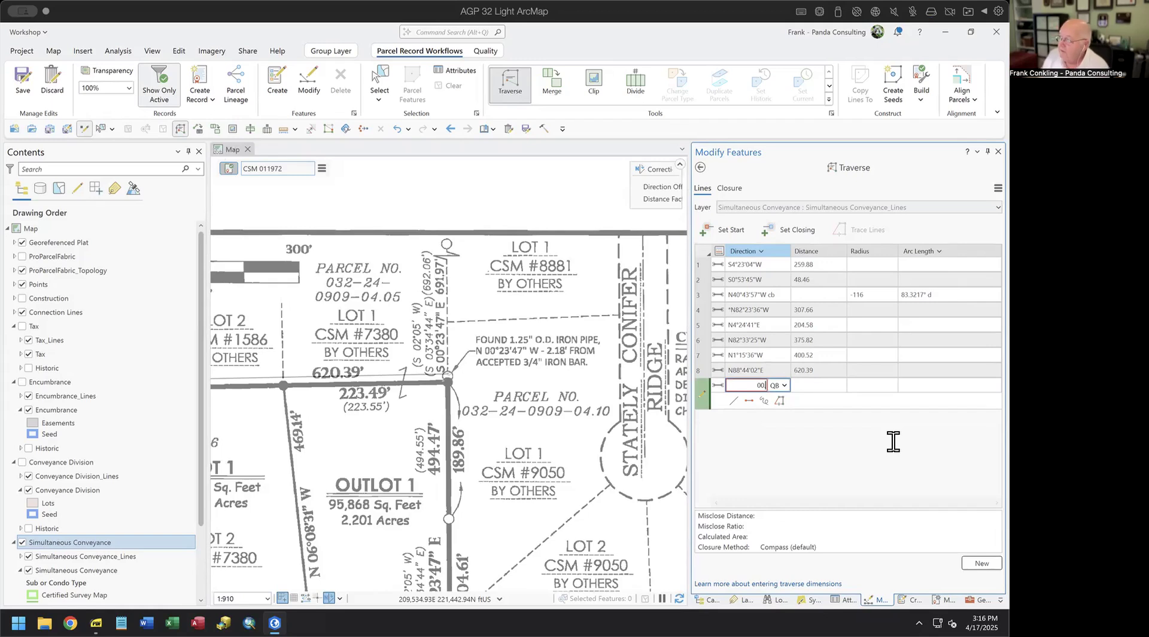
text(.2347-2)
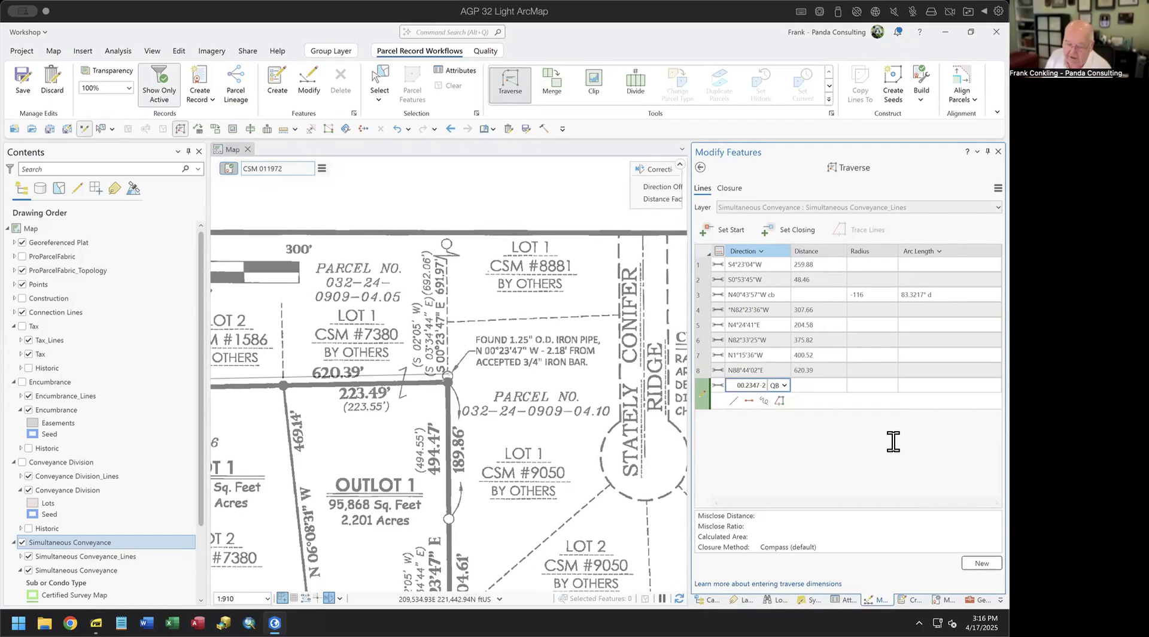
key(Tab)
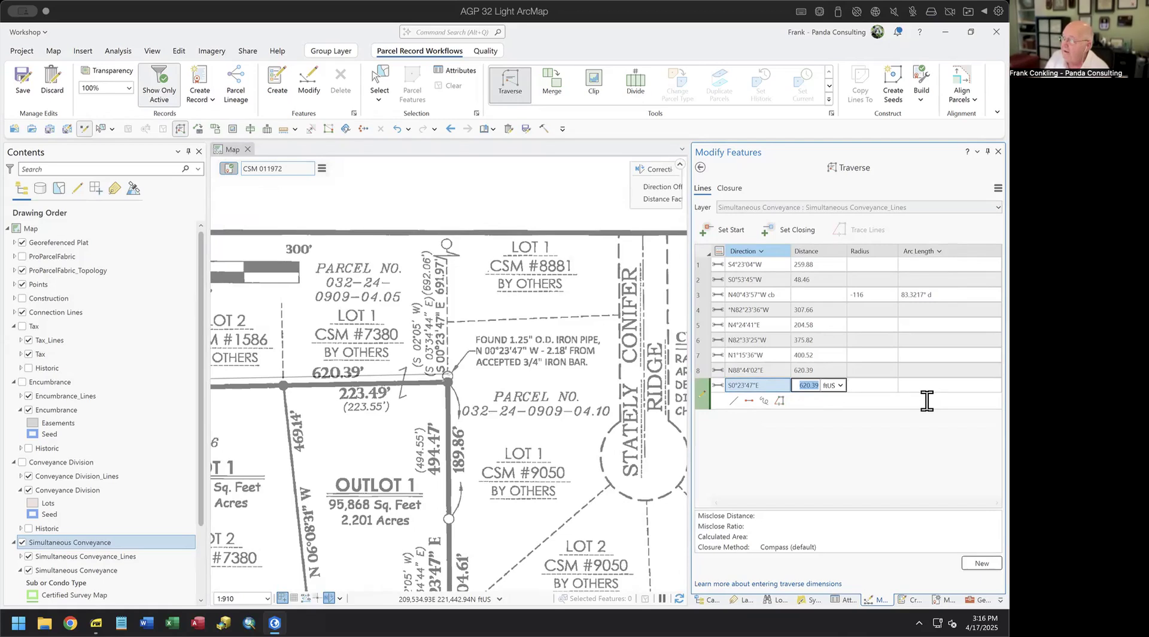
text(494)
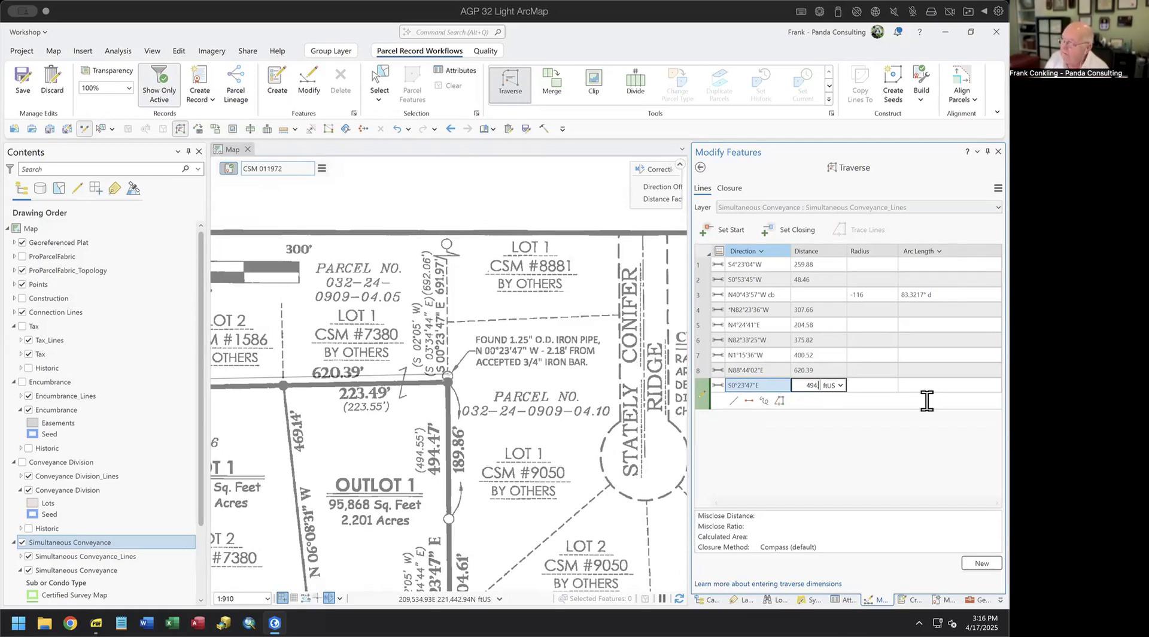
text(.47)
key(Return)
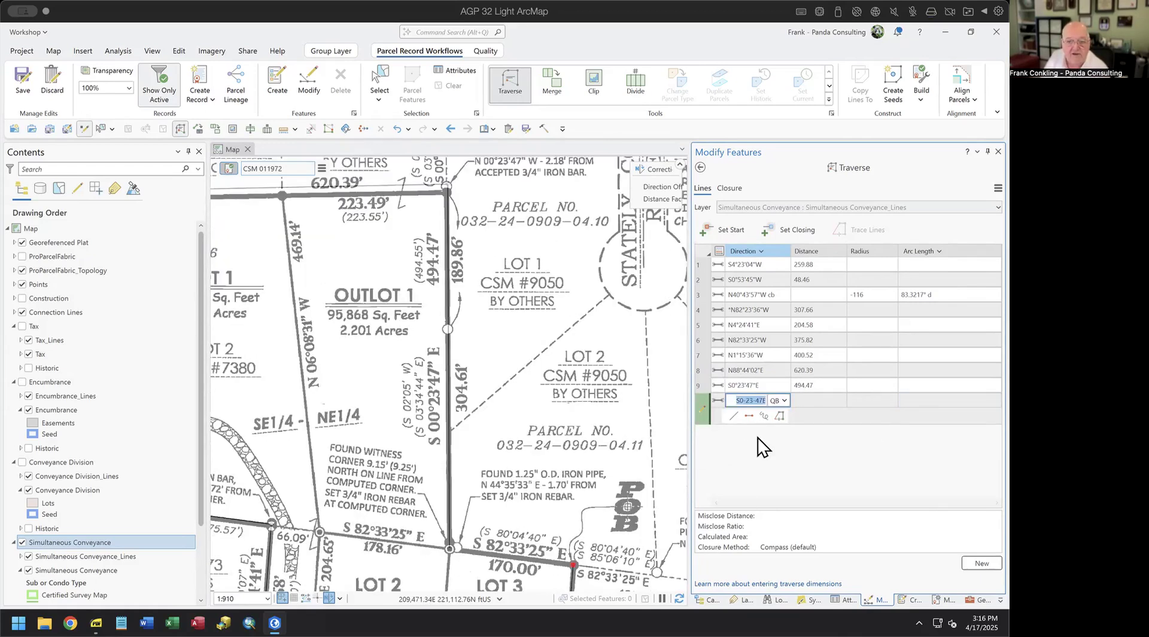
- Add course 10, S82°33'25"E at 170, closing the traverse, and view the whole plat
text(82)
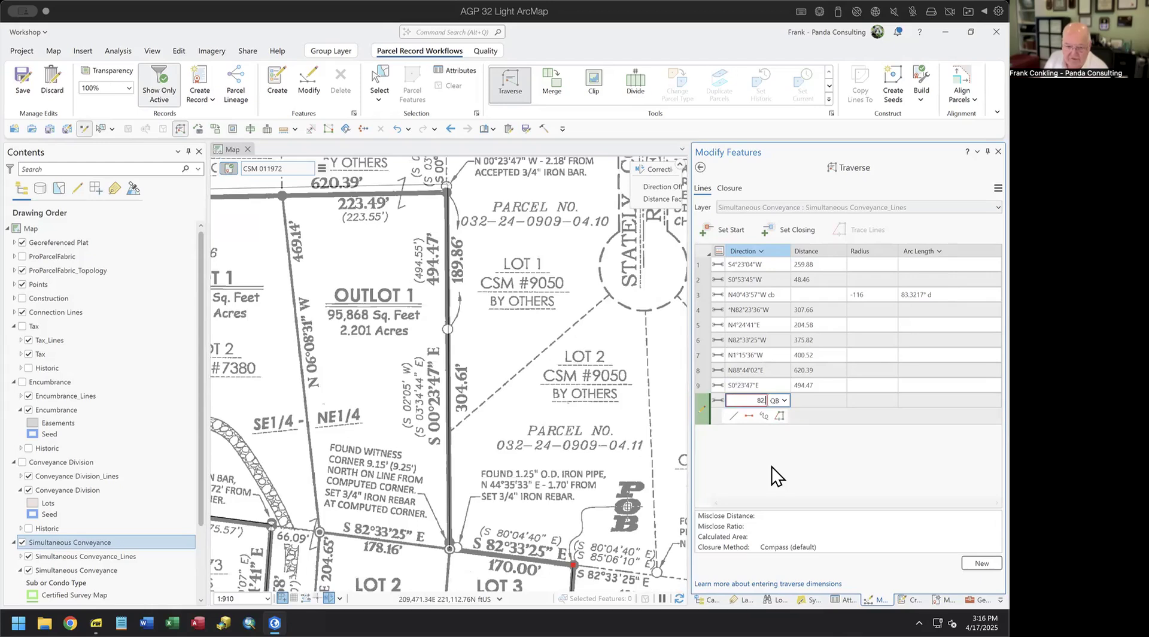
text(.3325-)
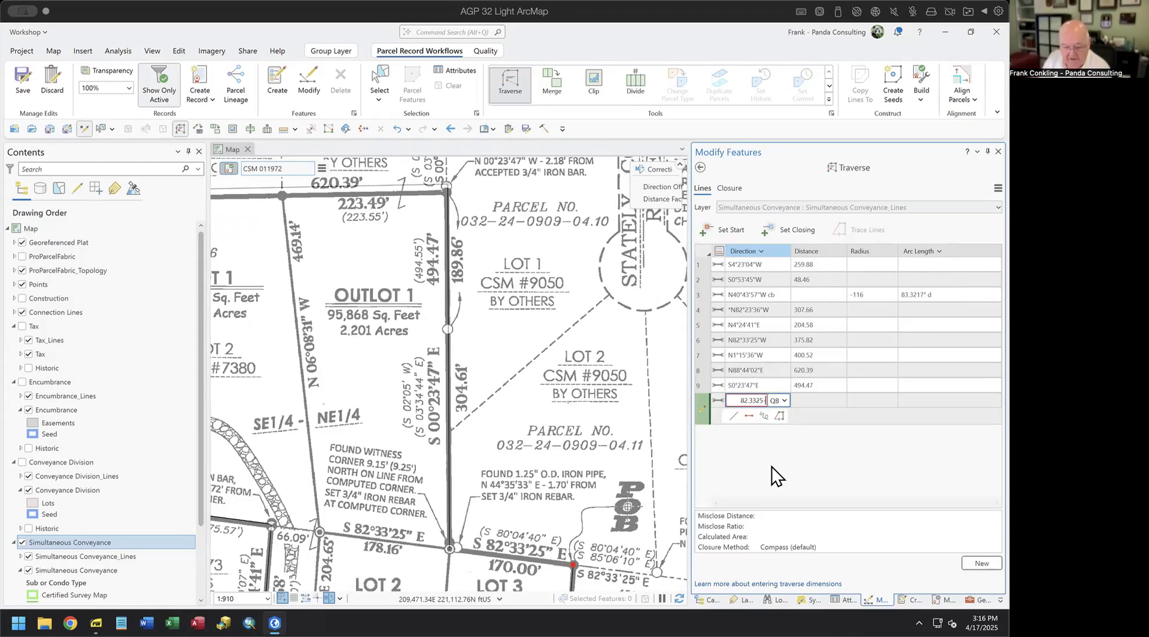
text(2)
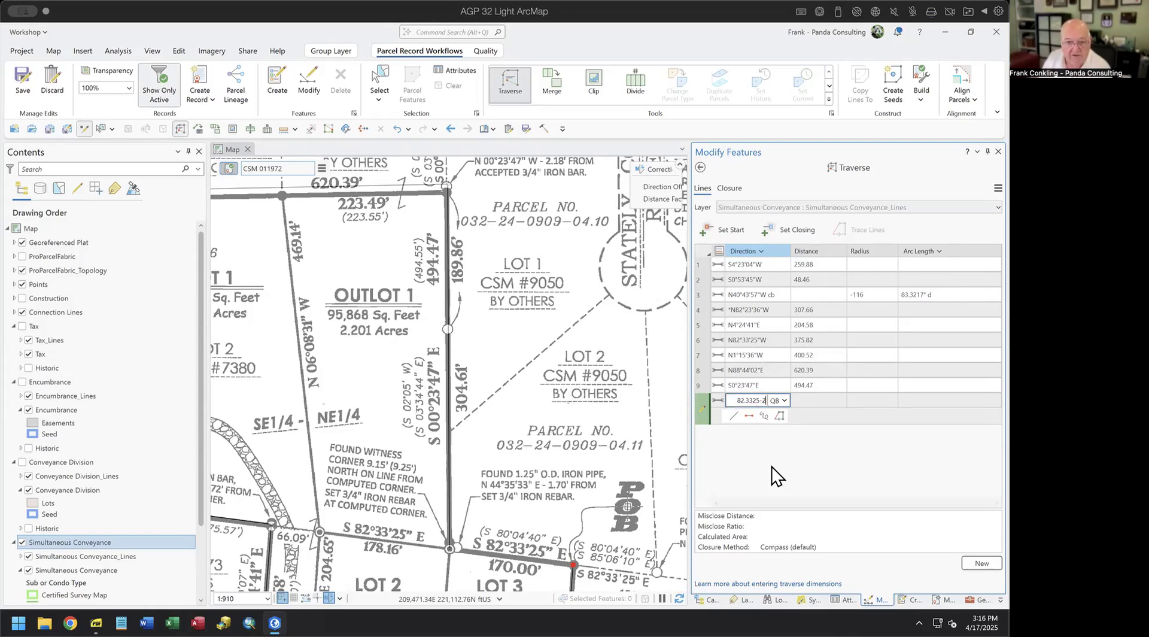
key(Tab)
text(170.00)
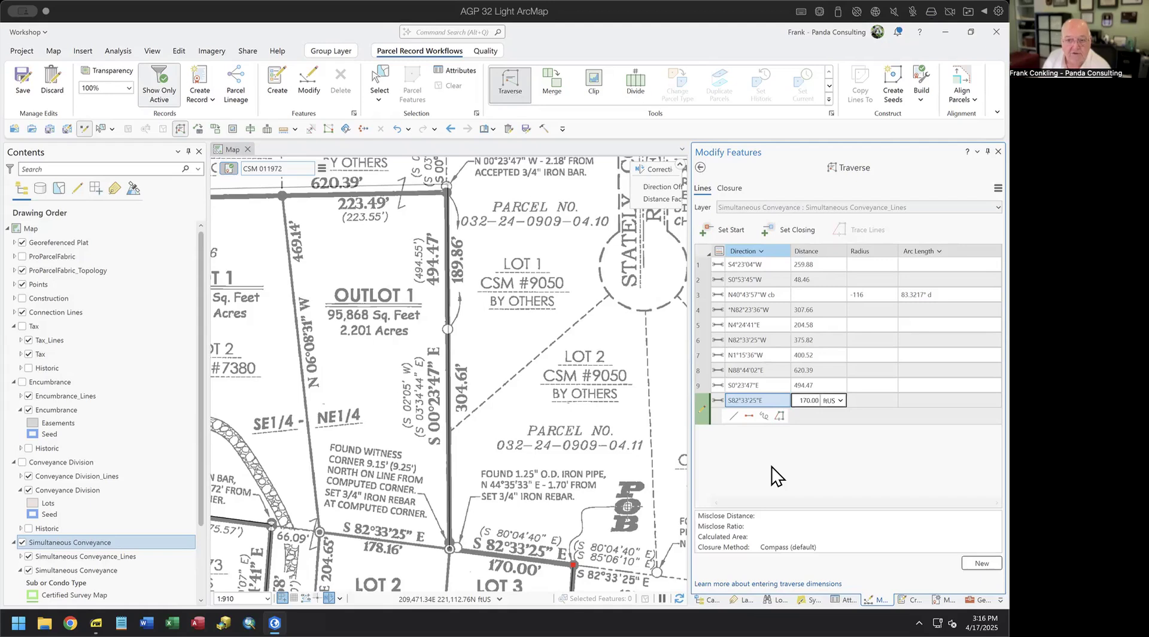
key(Return)
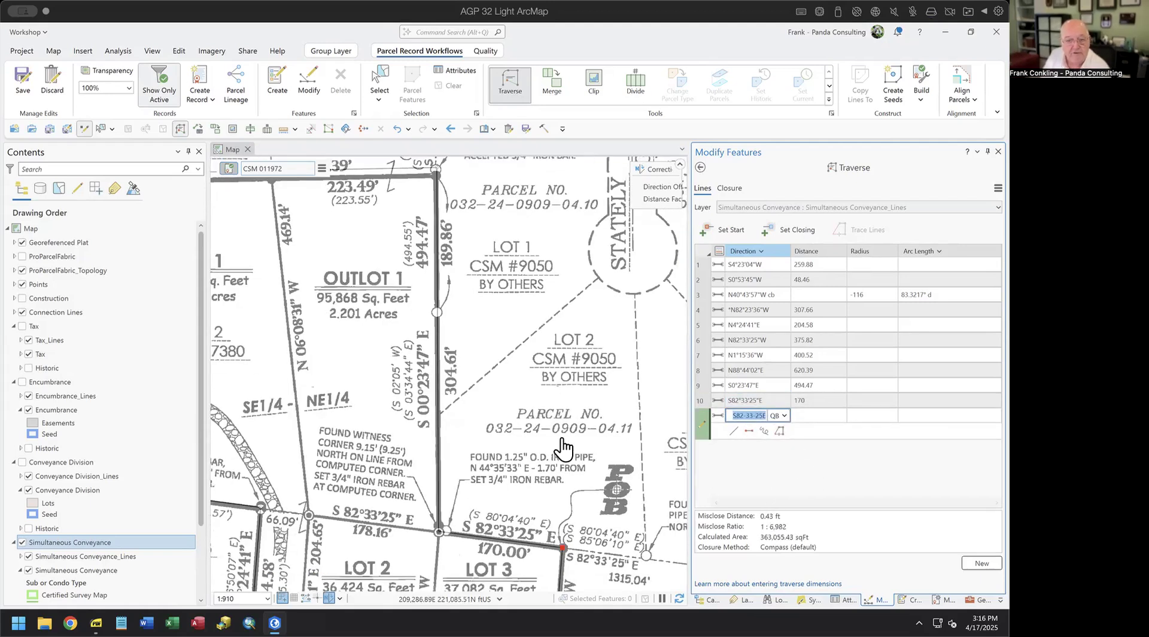
scroll(561, 451, down, 3)
drag(561, 450, 513, 359)
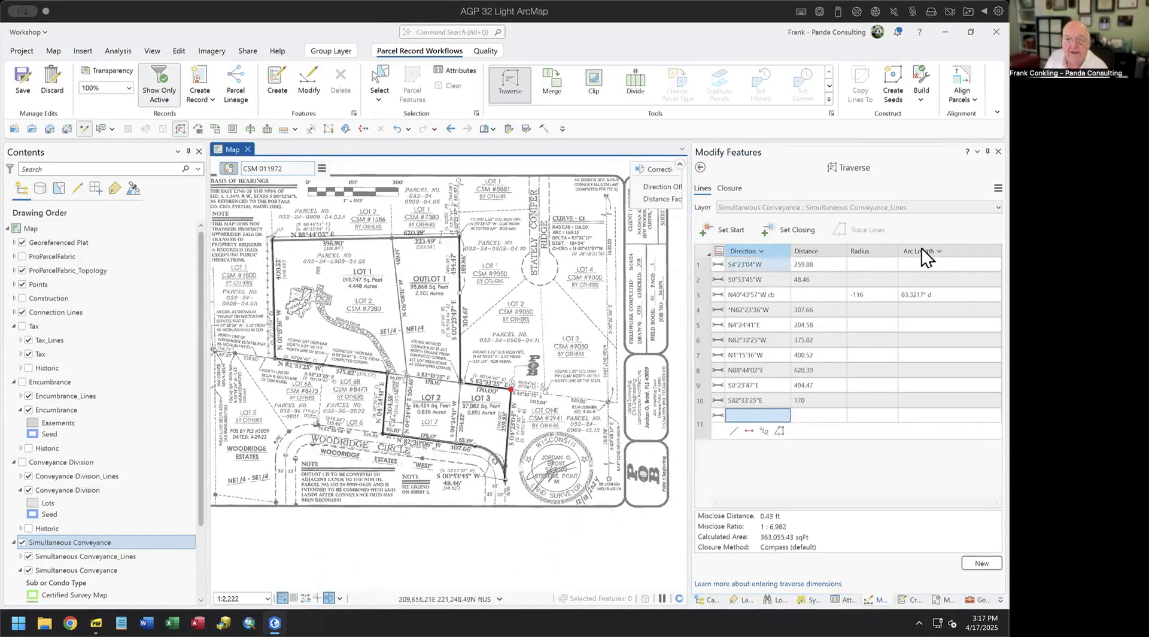
click(998, 188)
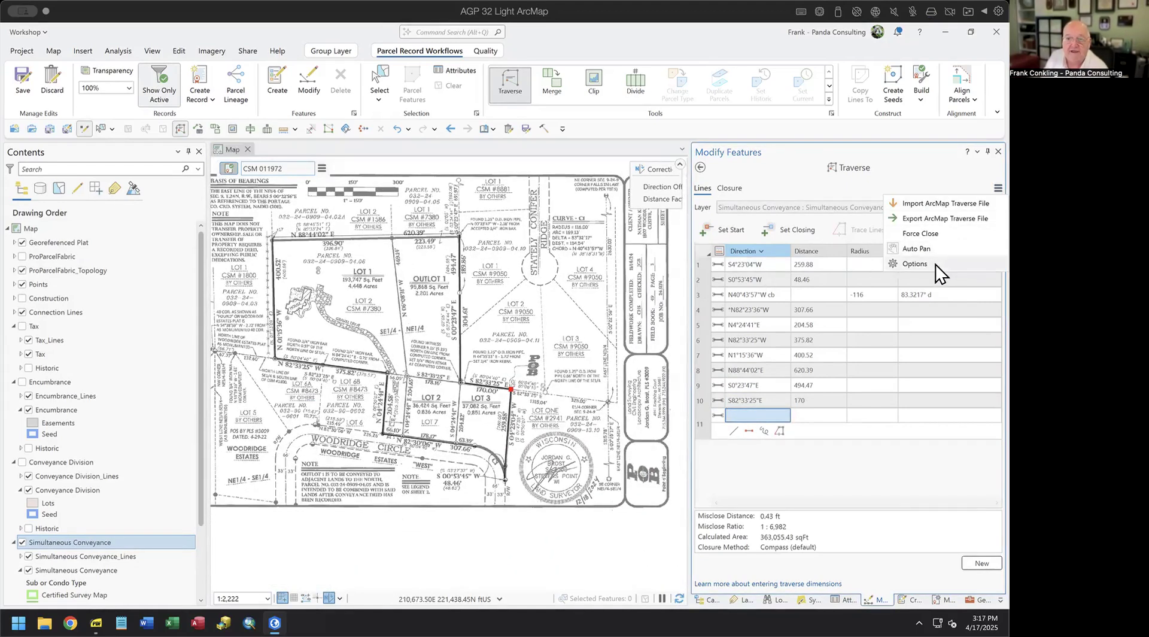
- Dismiss the traverse Options unchanged and show the Closure tab with Compass-adjusted courses and residuals
click(936, 264)
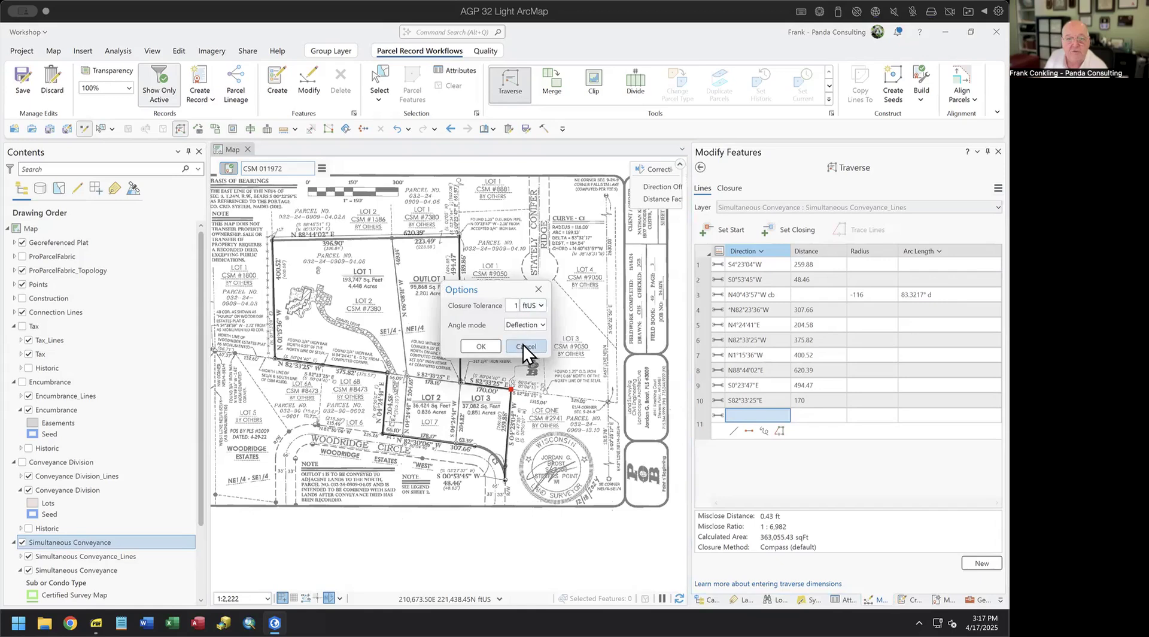
click(538, 289)
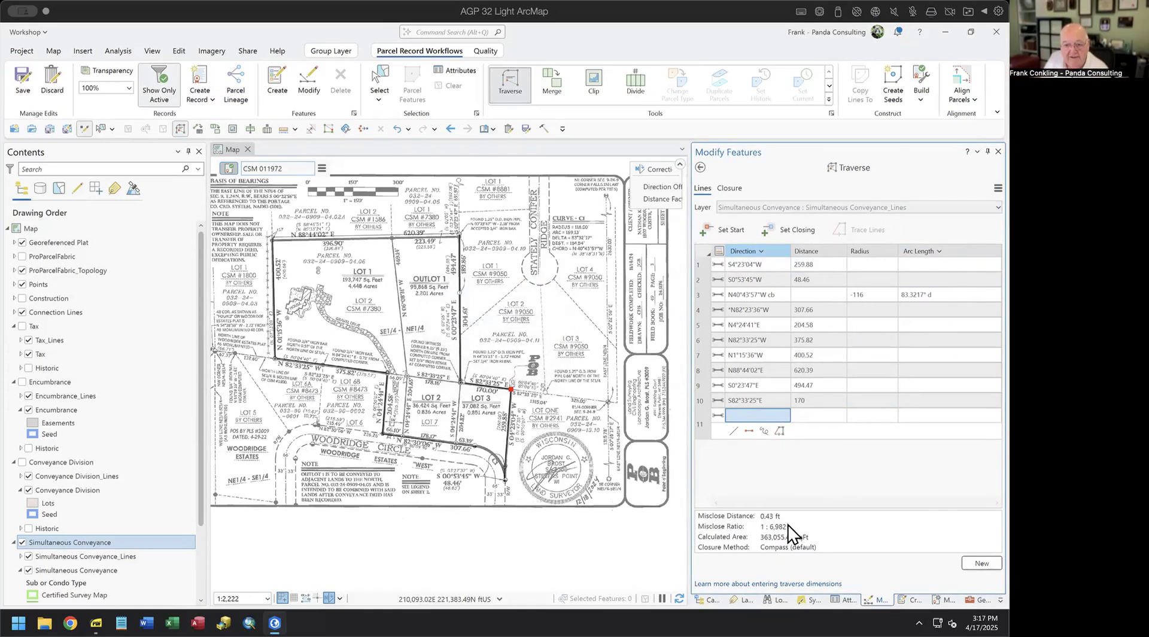
click(732, 188)
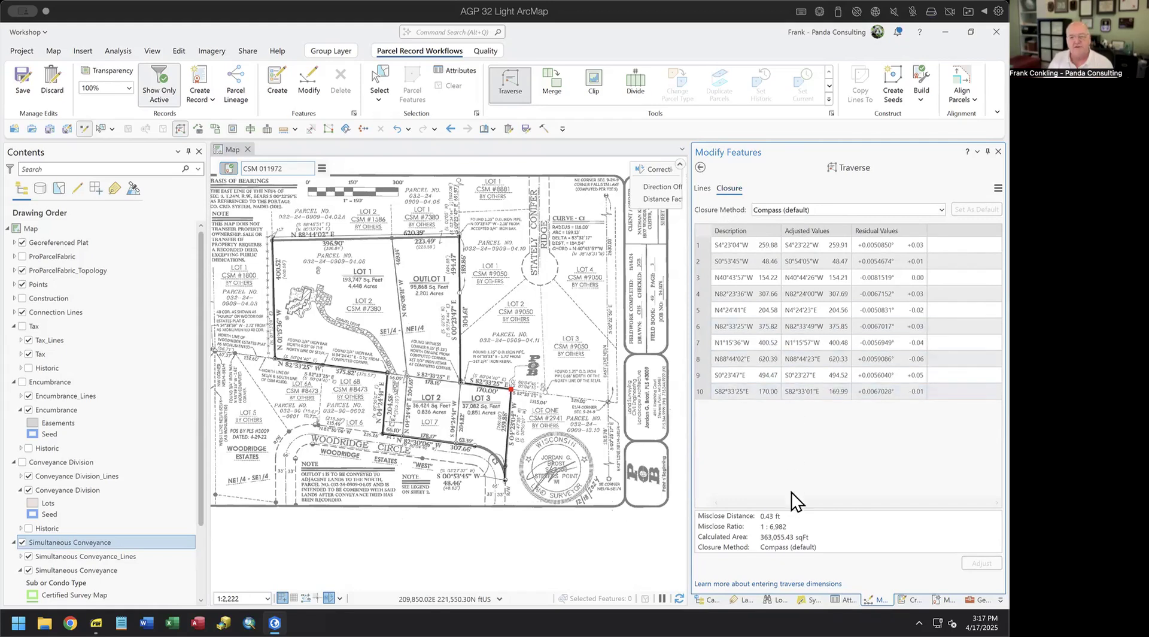
- Select the fifth course in the closure table and list the closure adjustment methods
click(784, 311)
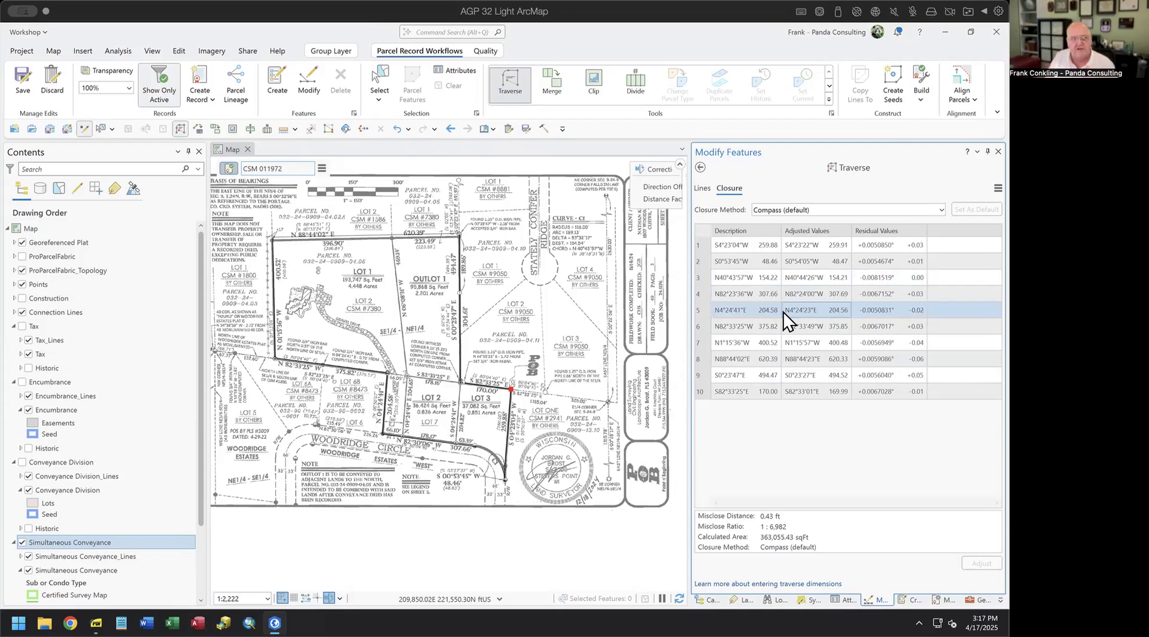
click(943, 209)
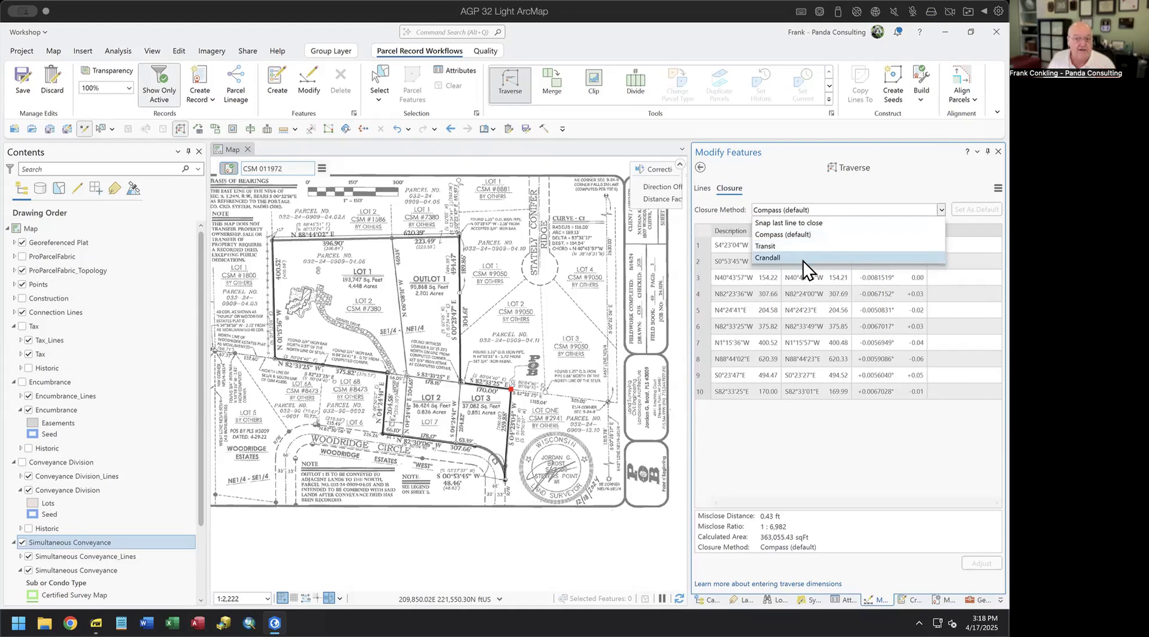
- Leave Compass as the closure method, return to the Lines tab, and finish the traverse
click(791, 237)
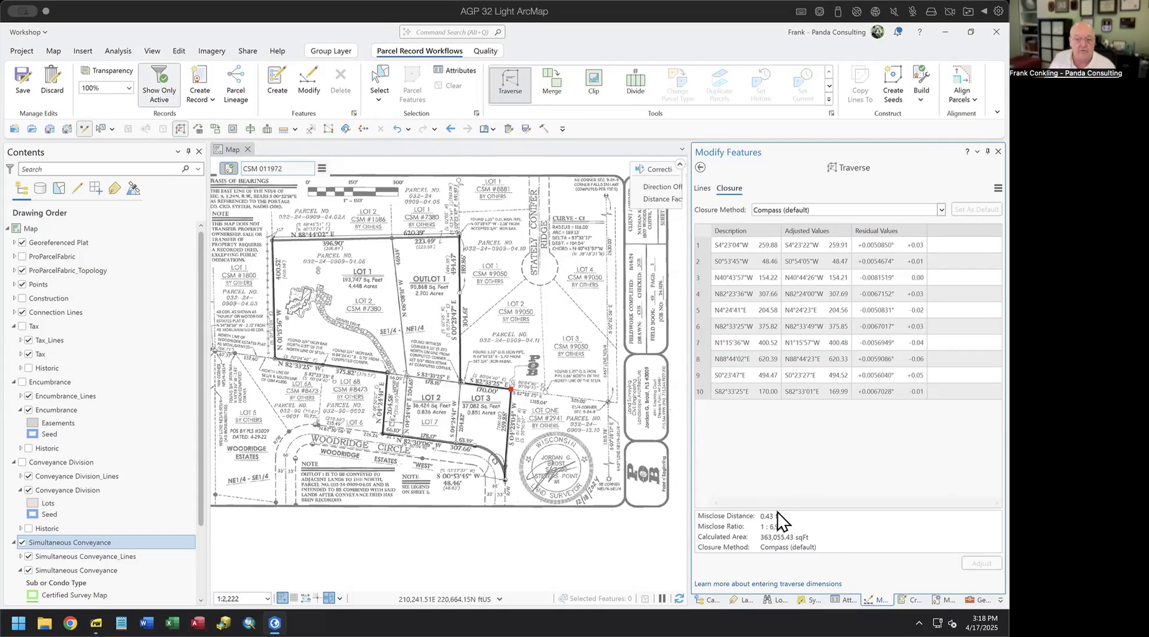
click(702, 191)
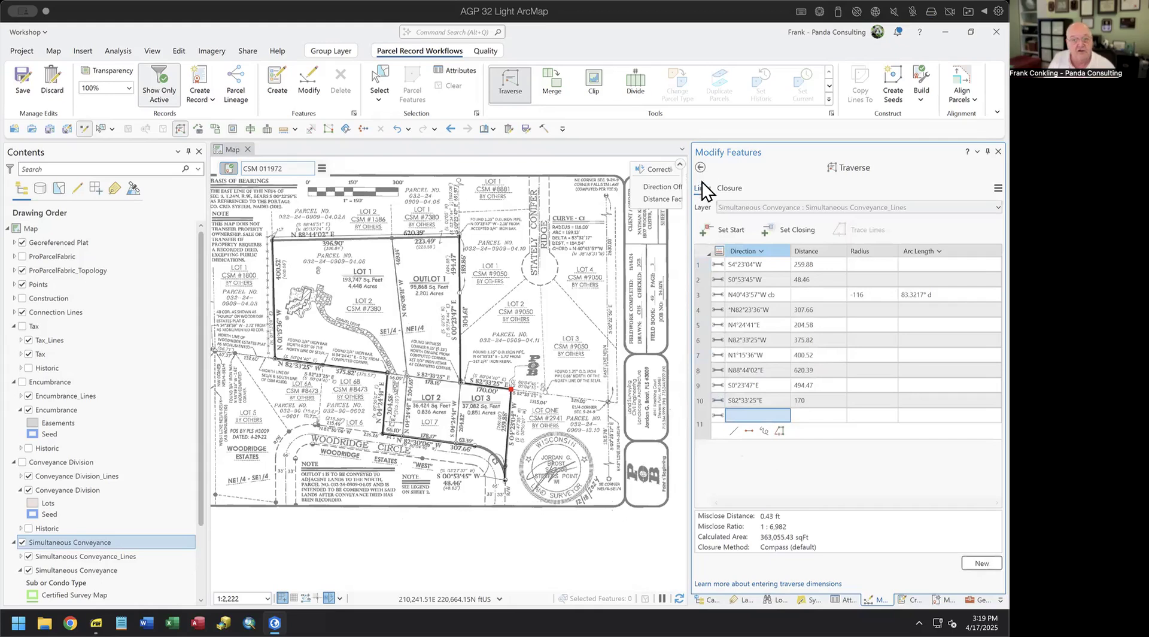
click(699, 166)
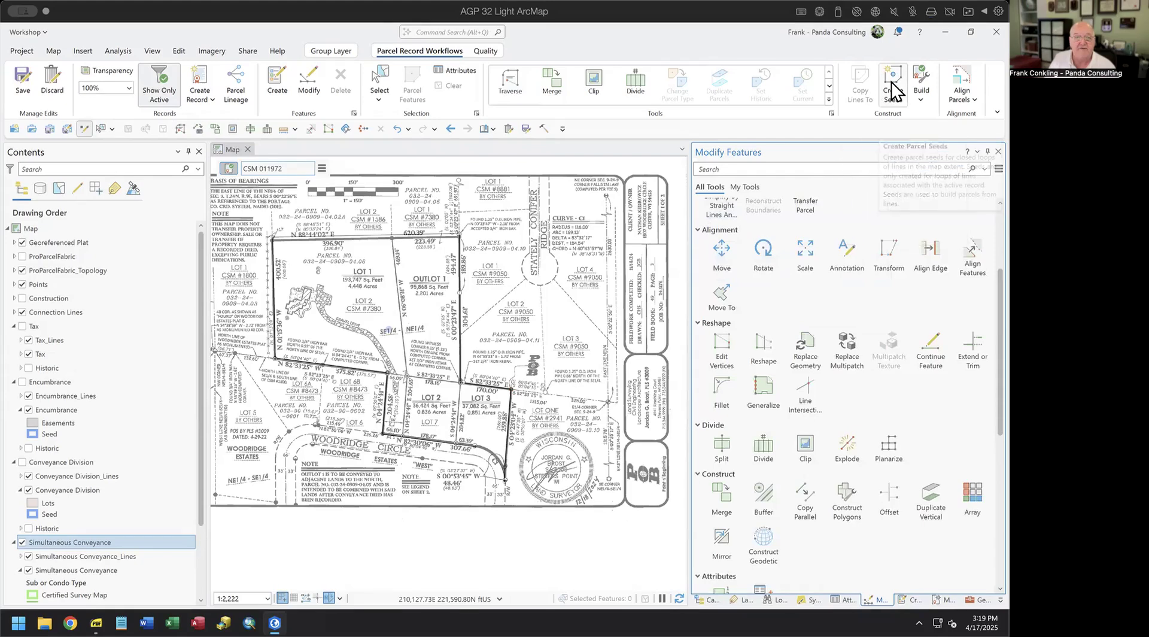
- Hide the Georeferenced Plat layer and select the seed point inside the traverse boundary
click(22, 242)
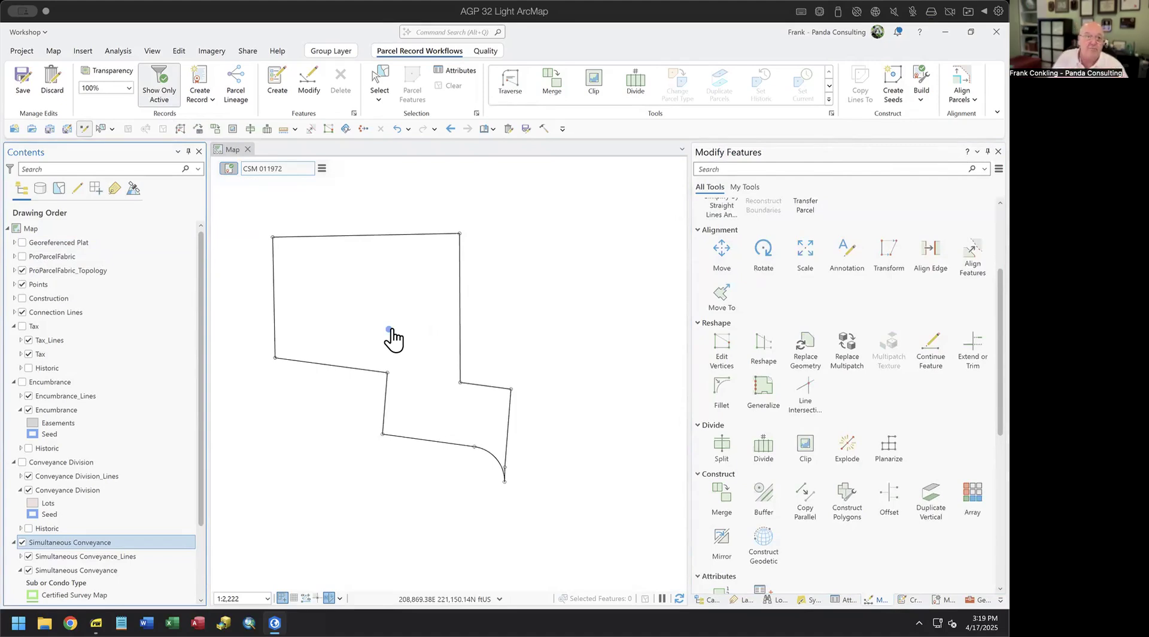
click(373, 95)
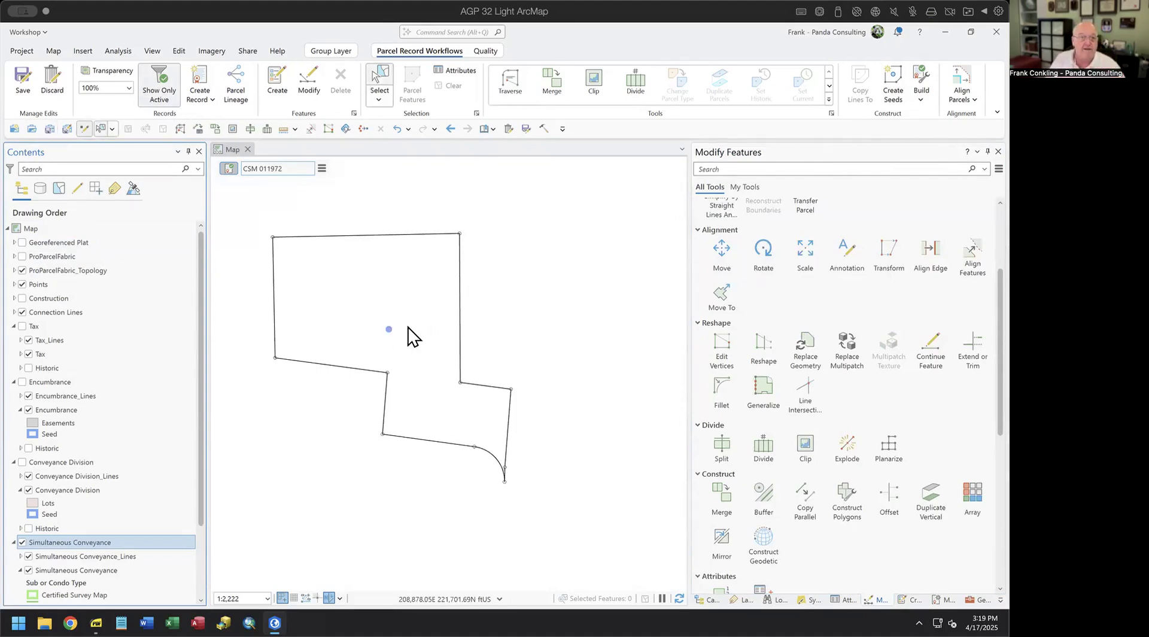
click(389, 328)
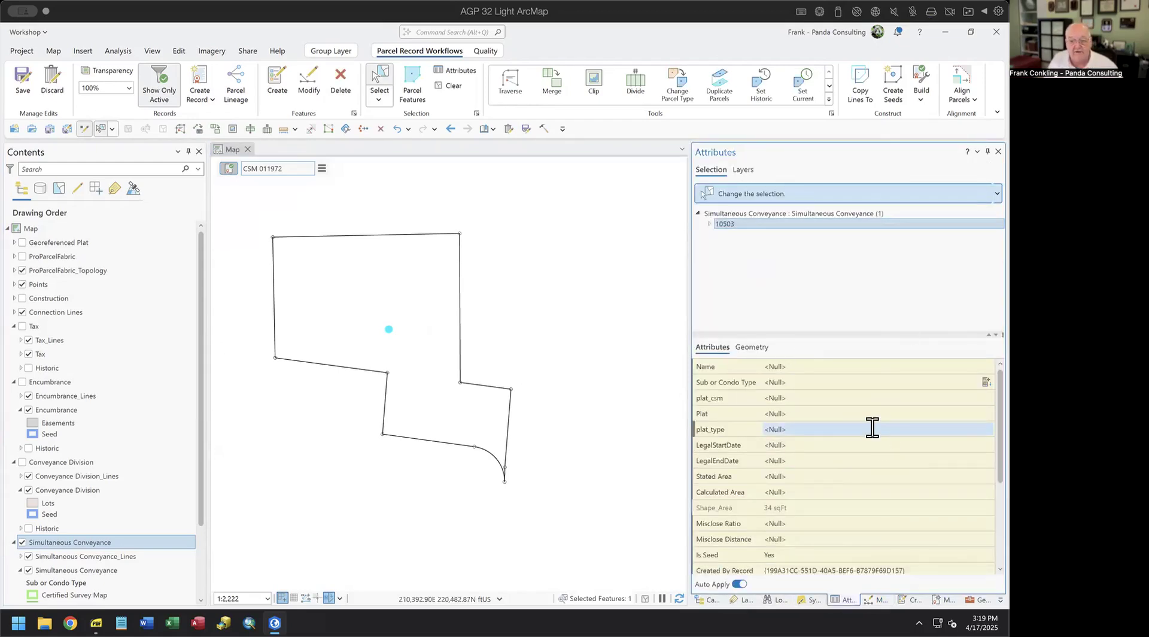
- Review the seed's attributes, Is Seed Yes and area 34 sqFt, then clear the selection
scroll(872, 429, down, 2)
click(850, 416)
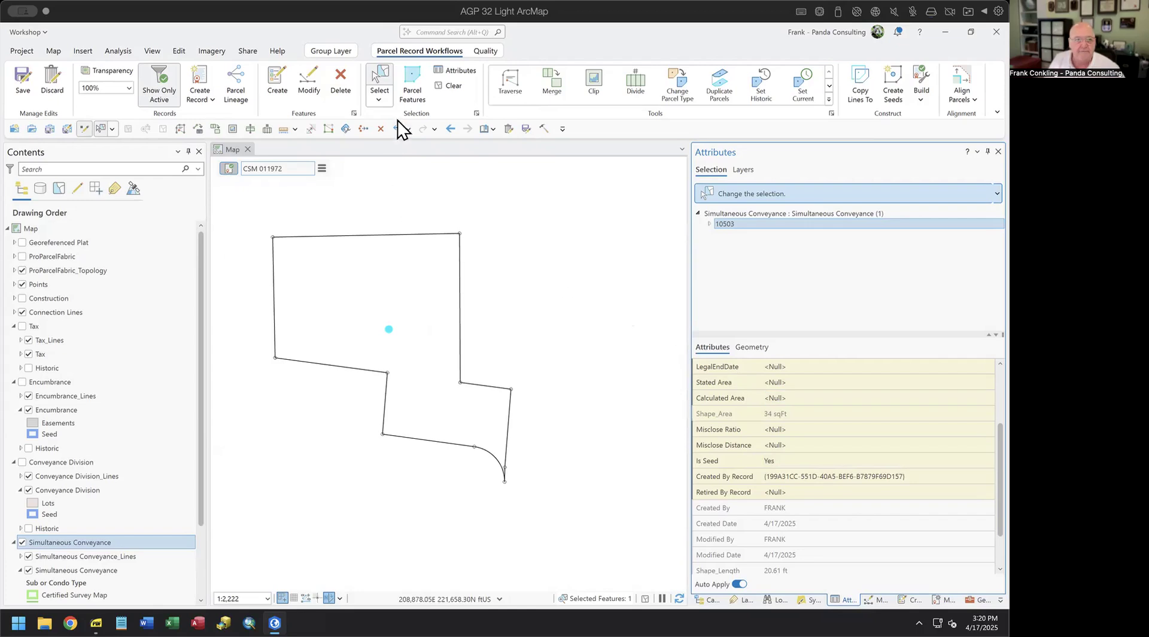
click(447, 85)
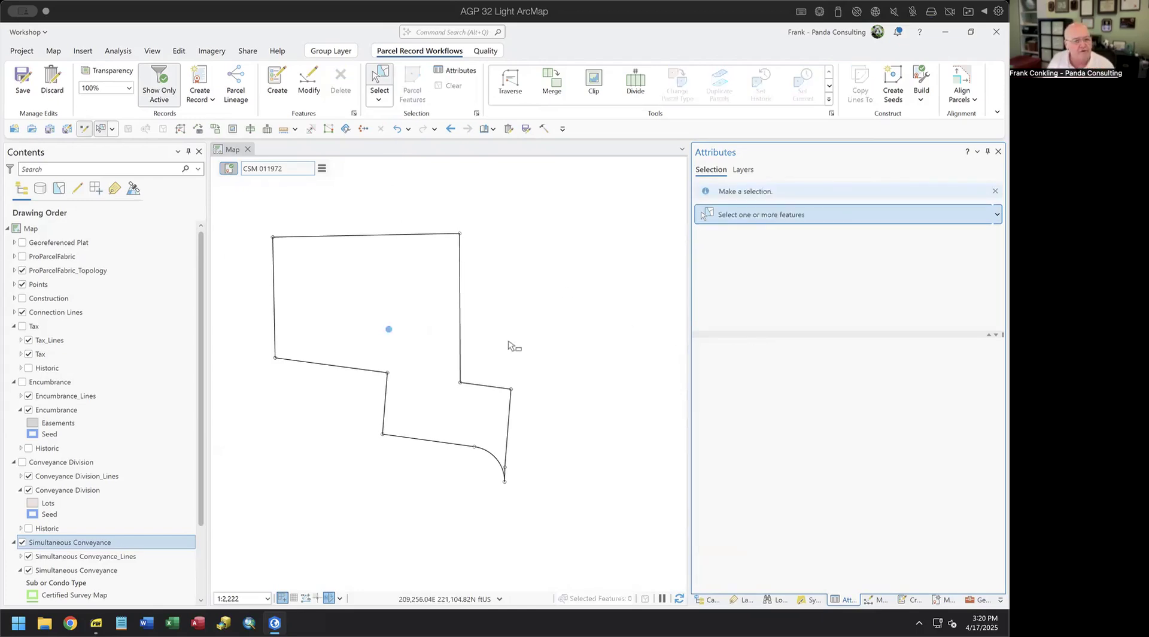
- Try labelling the Simultaneous Conveyance_Lines layer, then dismiss its options without changes
right_click(105, 558)
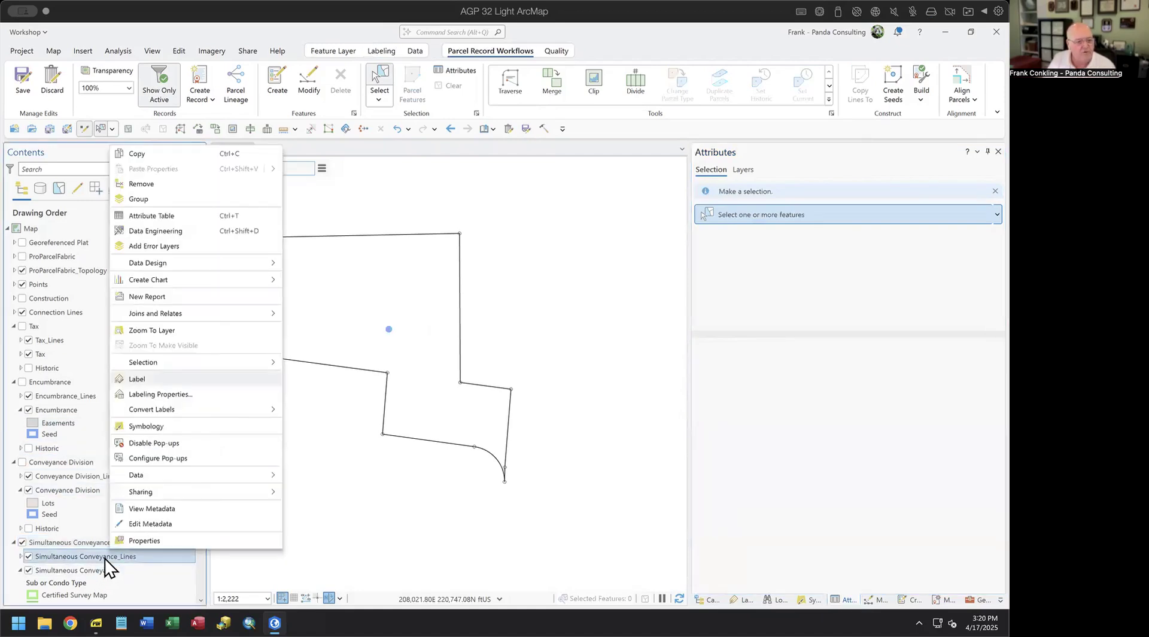
click(151, 383)
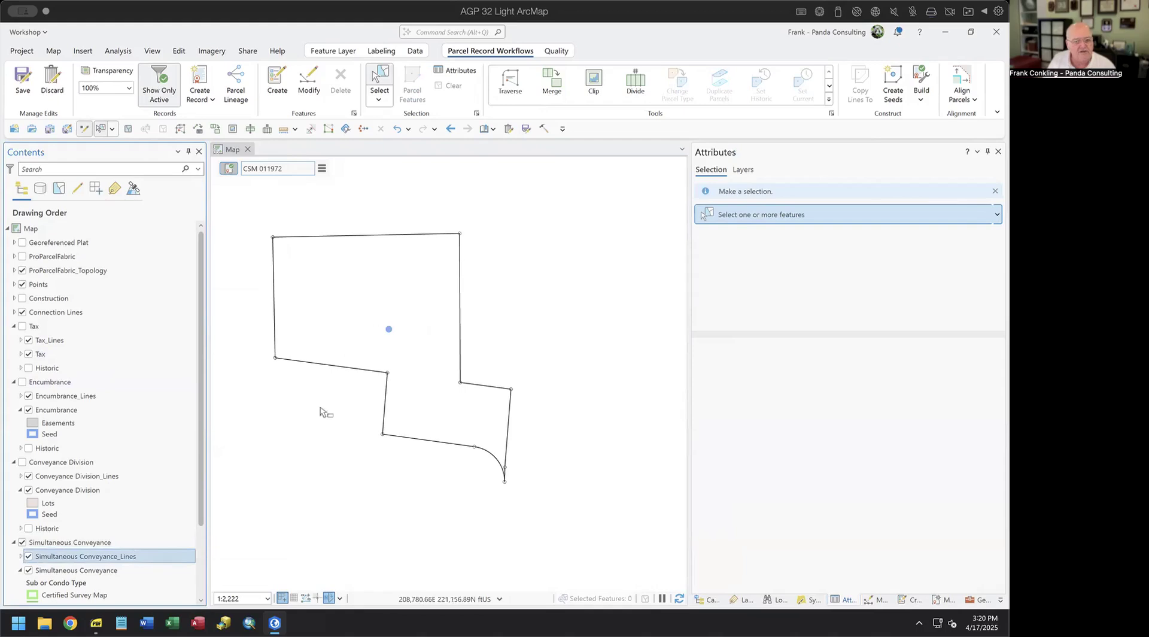
right_click(123, 558)
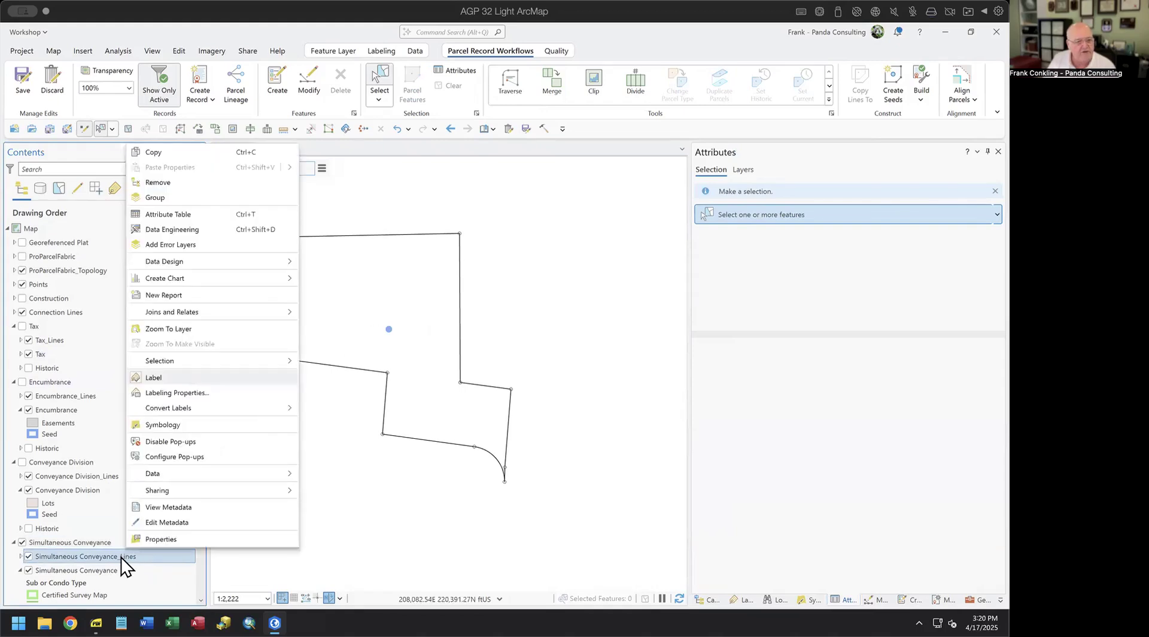
click(518, 214)
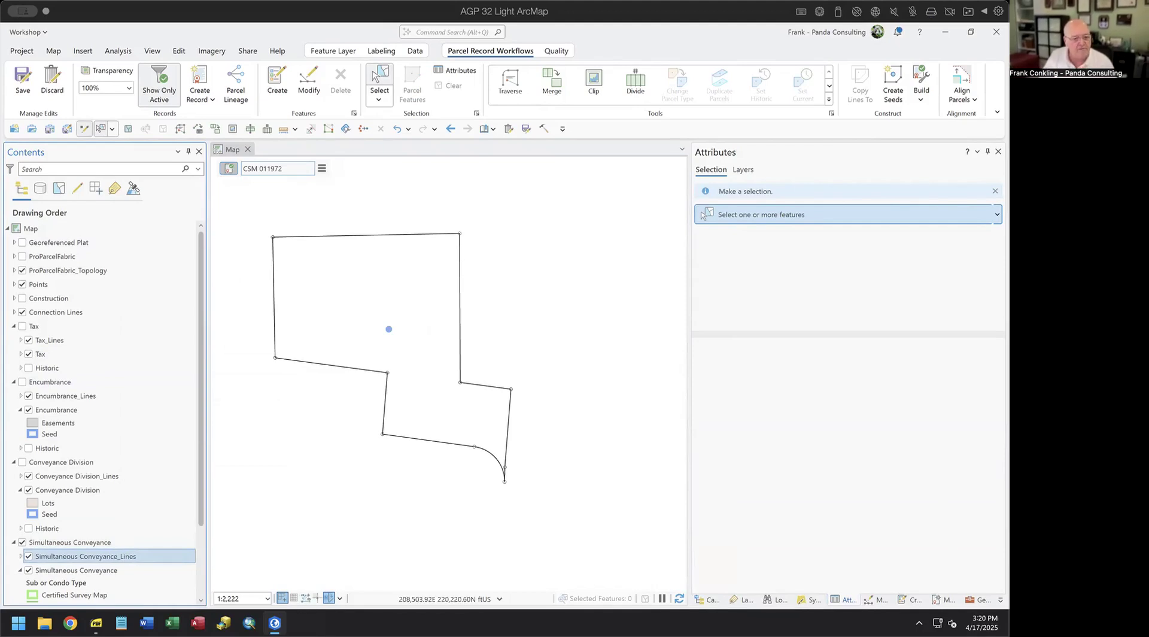
- Pan the parcel outline toward the map centre and compare it against the scanned plat, leaving the plat hidden
click(267, 598)
click(267, 598)
drag(351, 285, 402, 307)
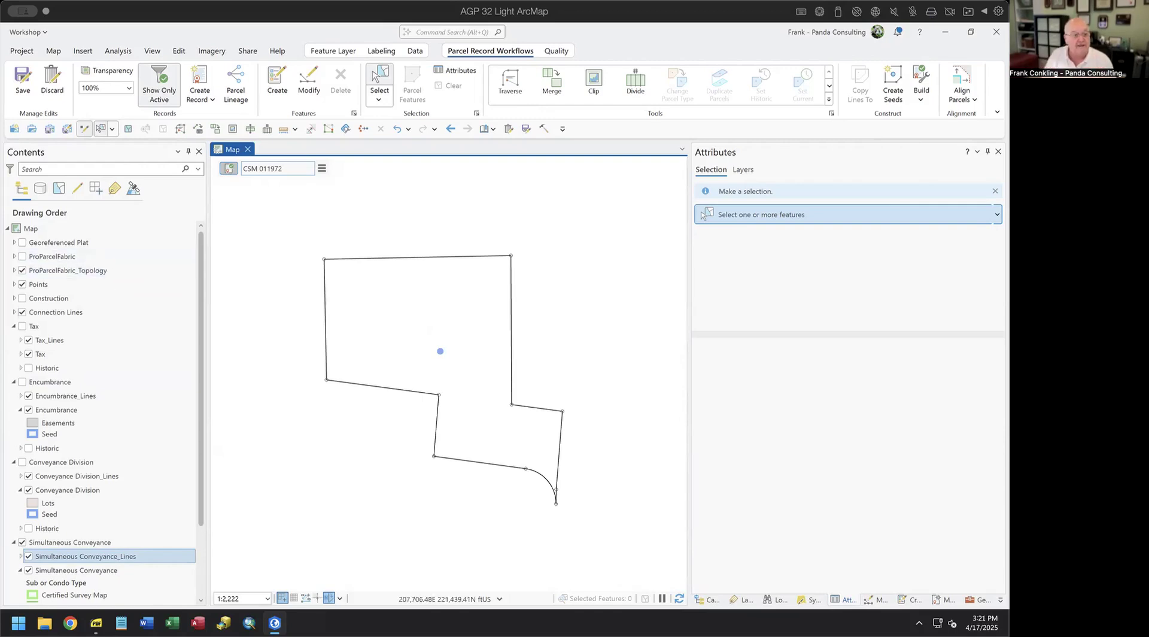
click(26, 243)
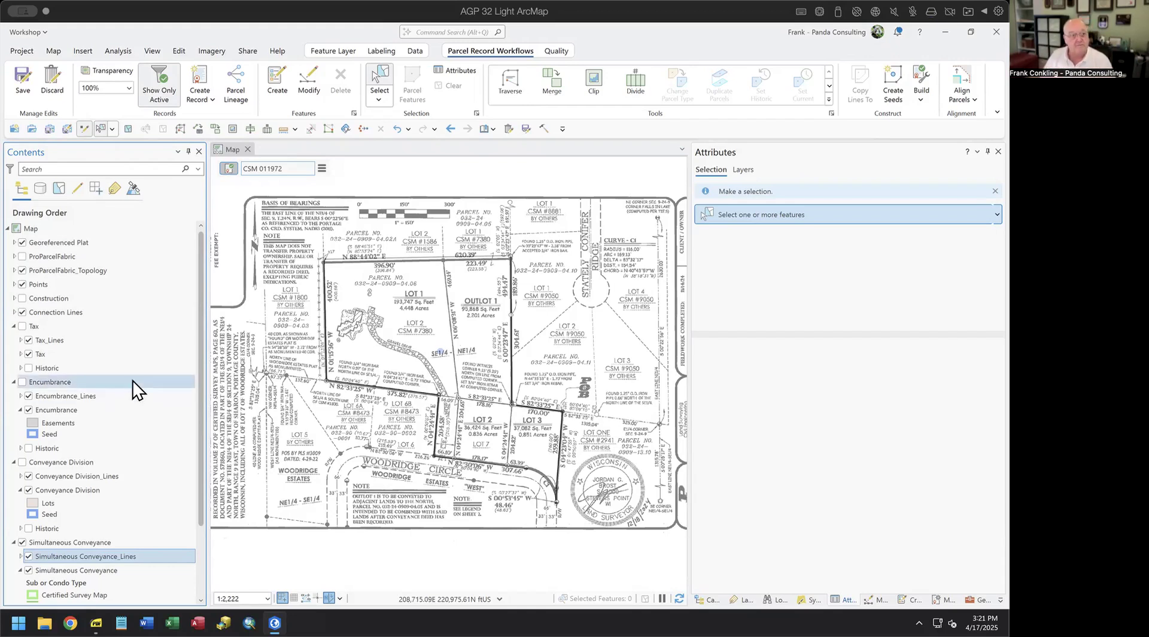
click(22, 242)
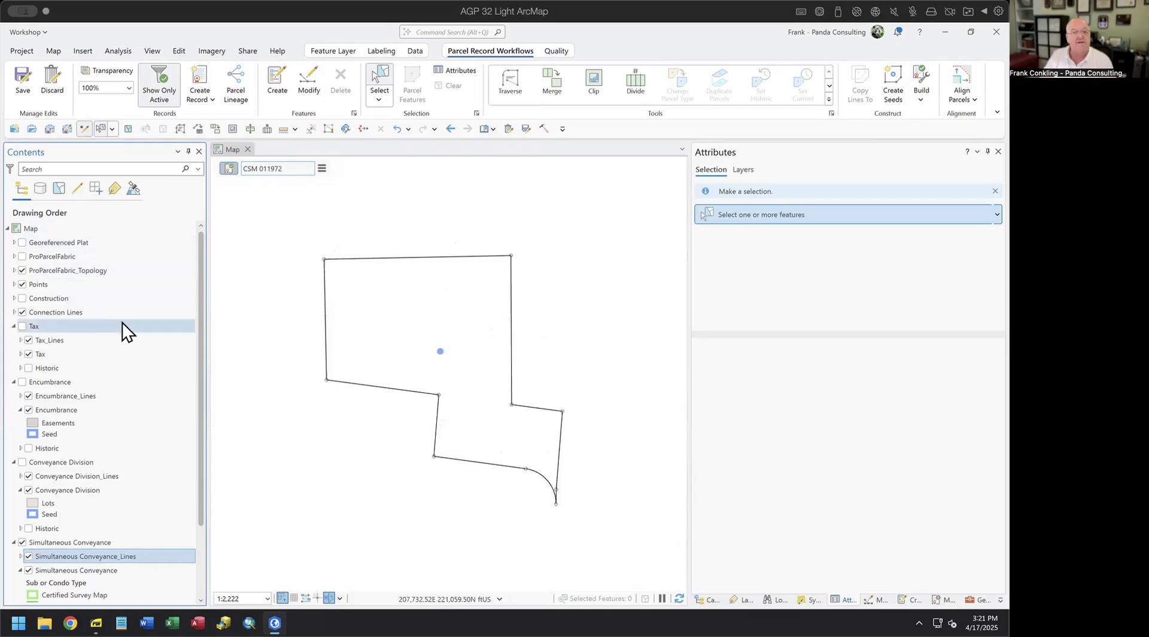
- Build the seed into a 363,054 sqft Simultaneous Conveyance parcel and bring up the Building a Subdivision slides
click(926, 73)
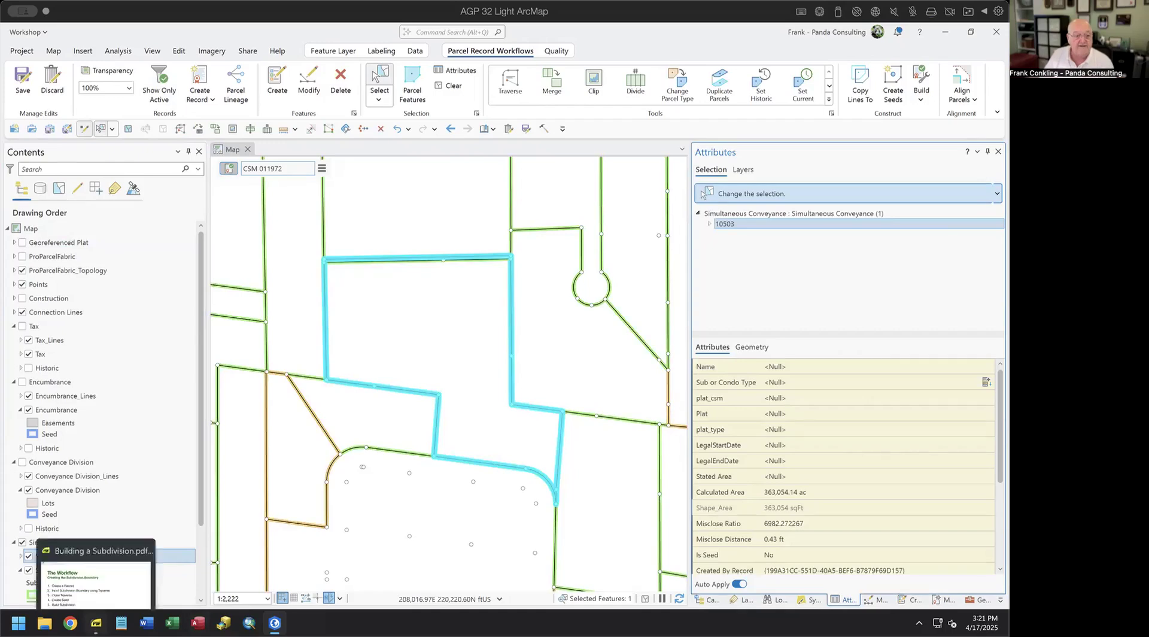
click(114, 563)
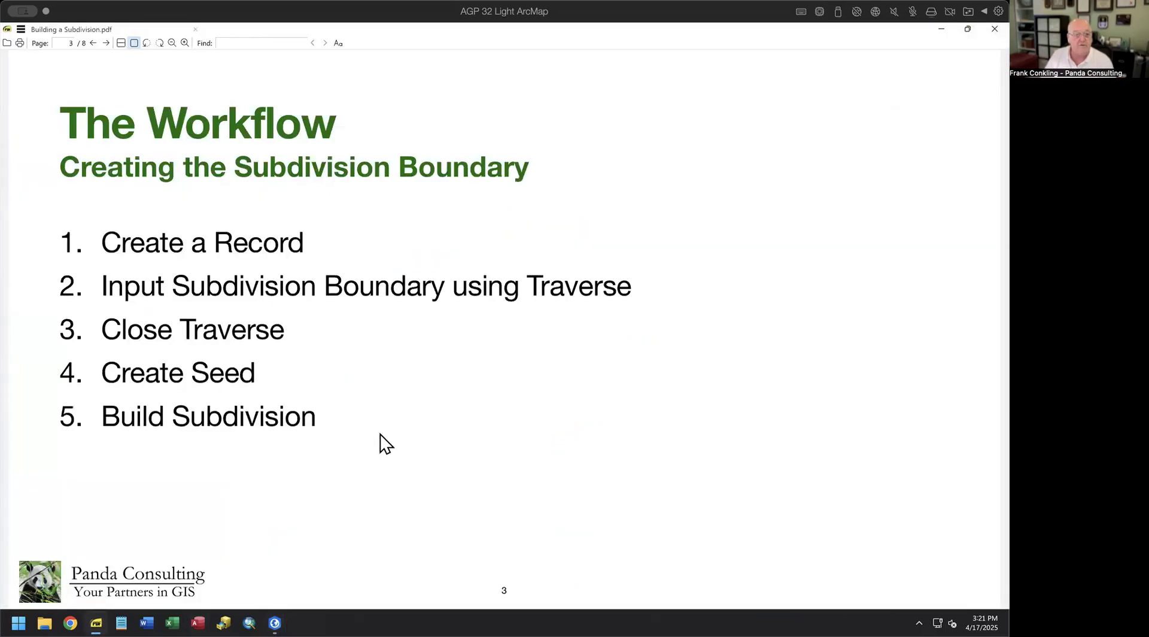
- Advance to page 4, Fitting the New Data, then return to ArcGIS Pro
key(Page_Down)
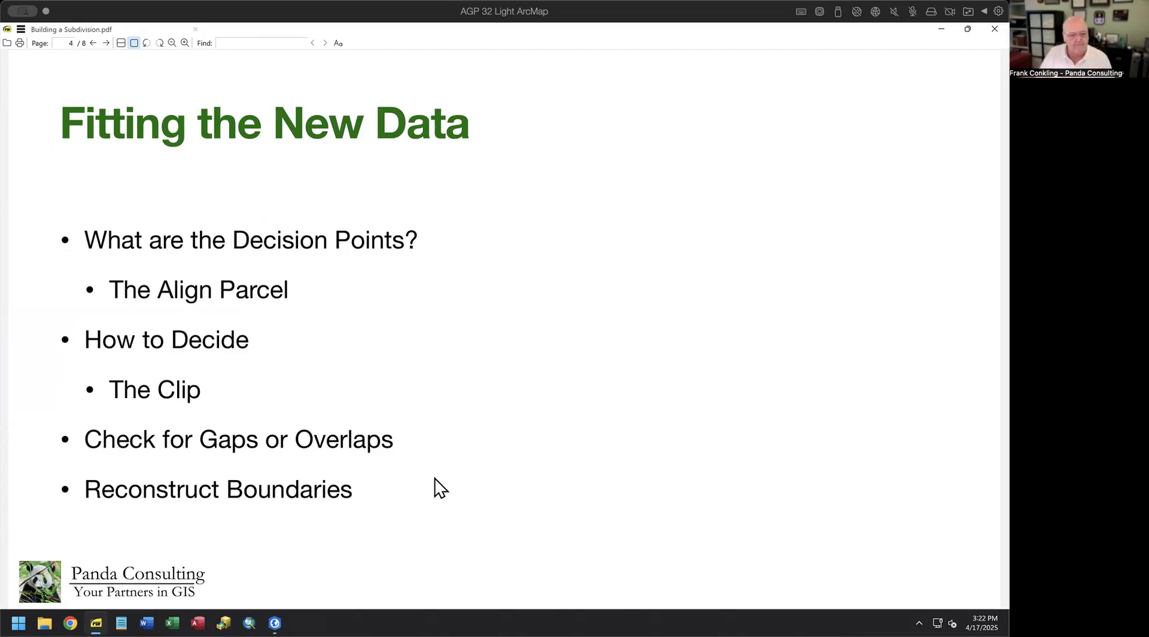
key(alt+Tab)
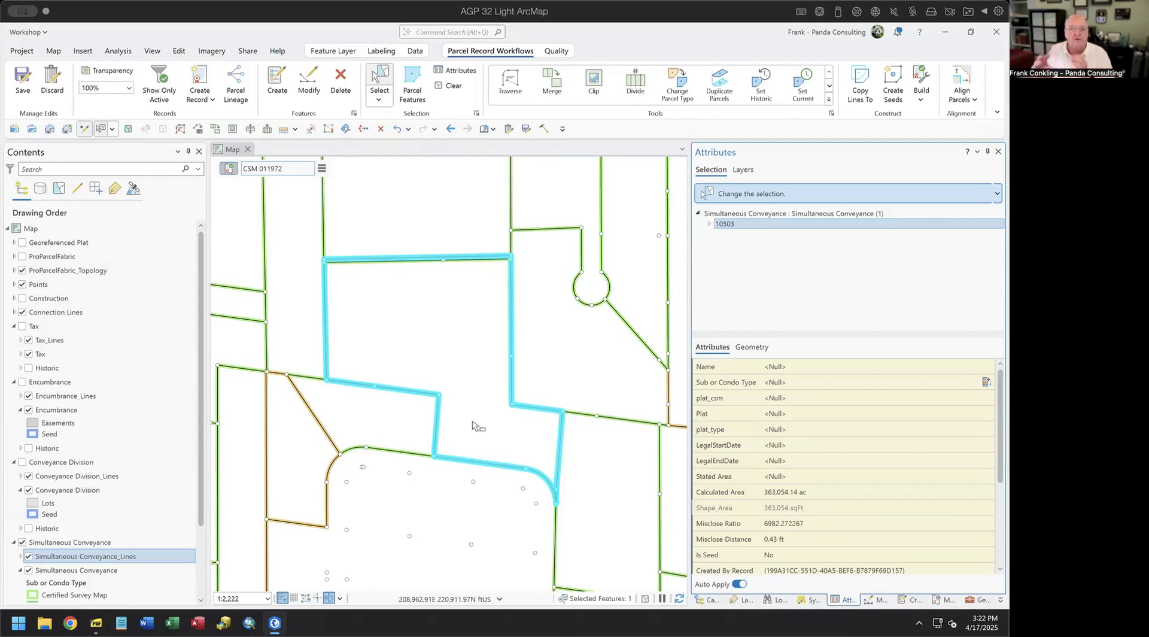
- Exit Align Parcels and show parcel 10503's attributes: misclose 0.43 ft, ratio 6982.27, Is Seed No
click(962, 81)
click(850, 422)
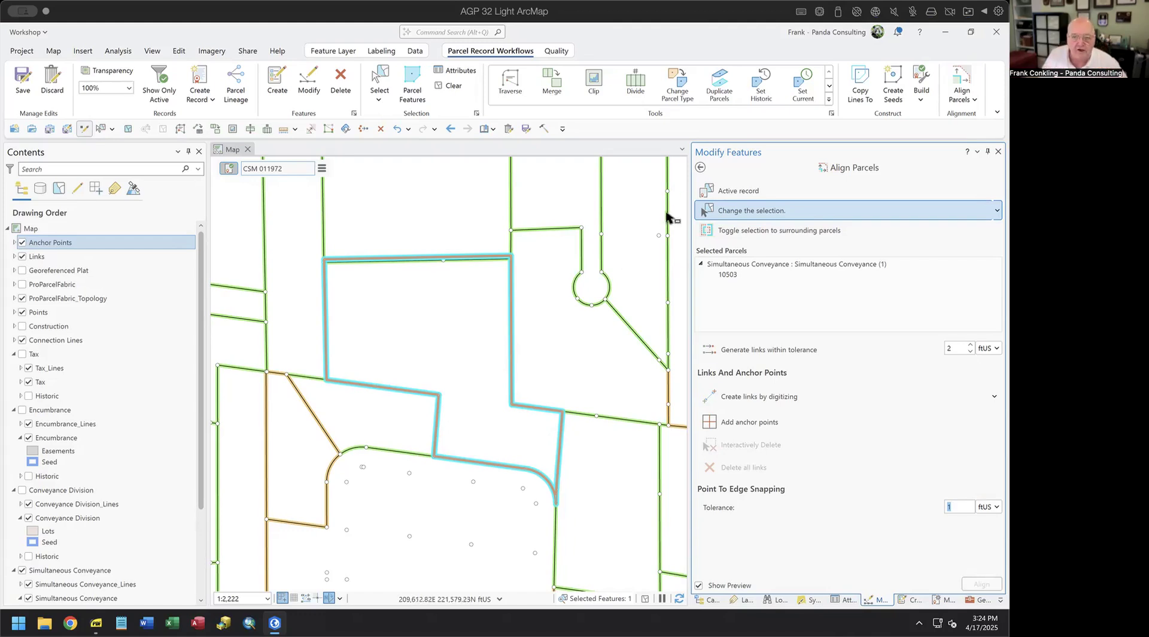
click(701, 168)
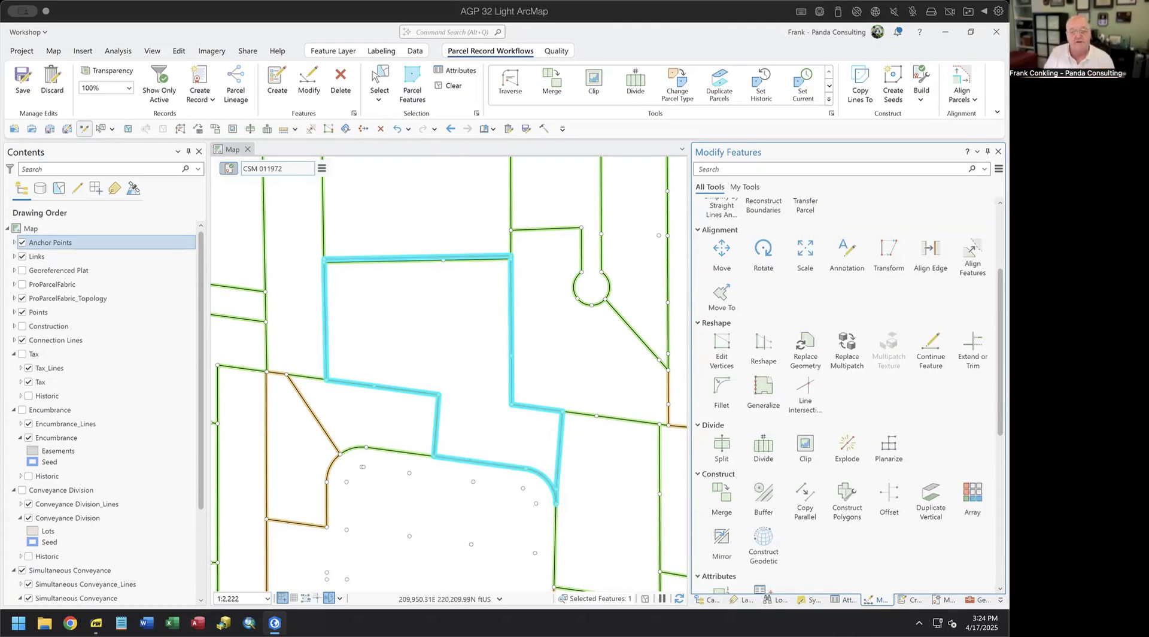
click(844, 599)
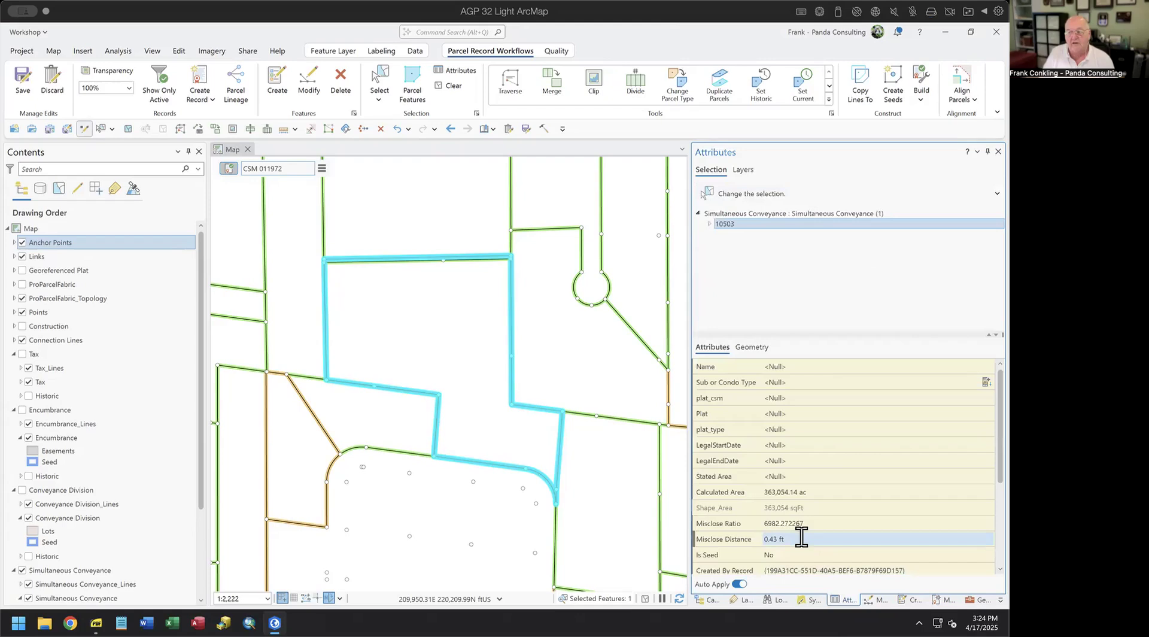
- Inspect one of the parcel's empty attribute values, then bring the Fitting the New Data slide forward
click(833, 393)
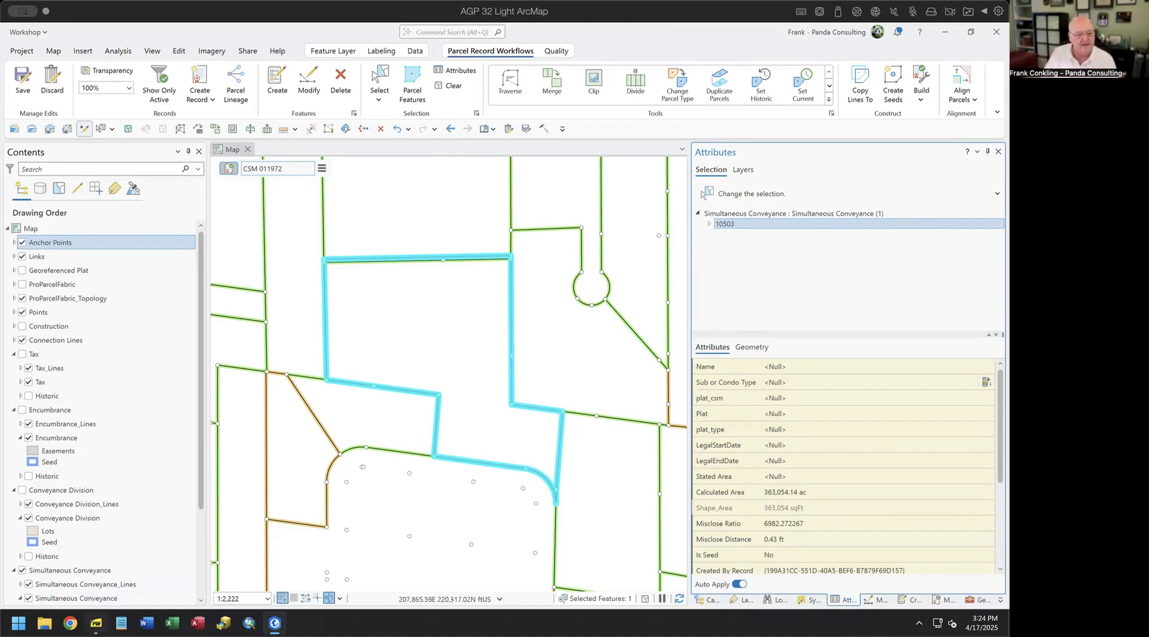
click(96, 623)
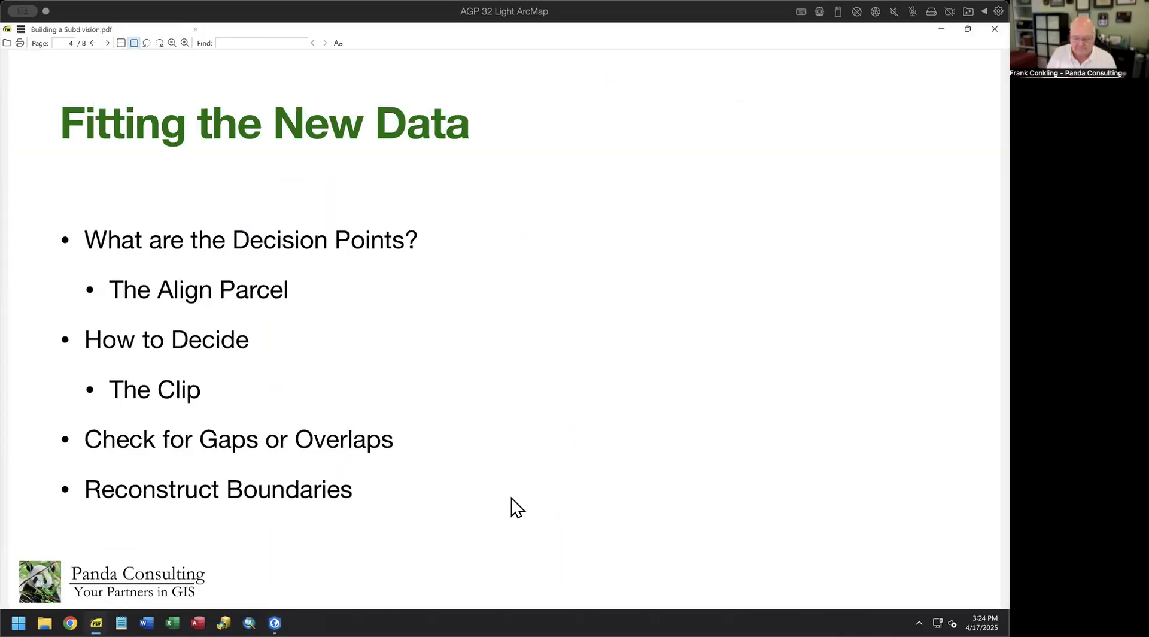
- Move to slide 5, Mapping the Lots, and highlight item 1, 'Create or Reuse the Record (Discussion)'
scroll(513, 506, down, 1)
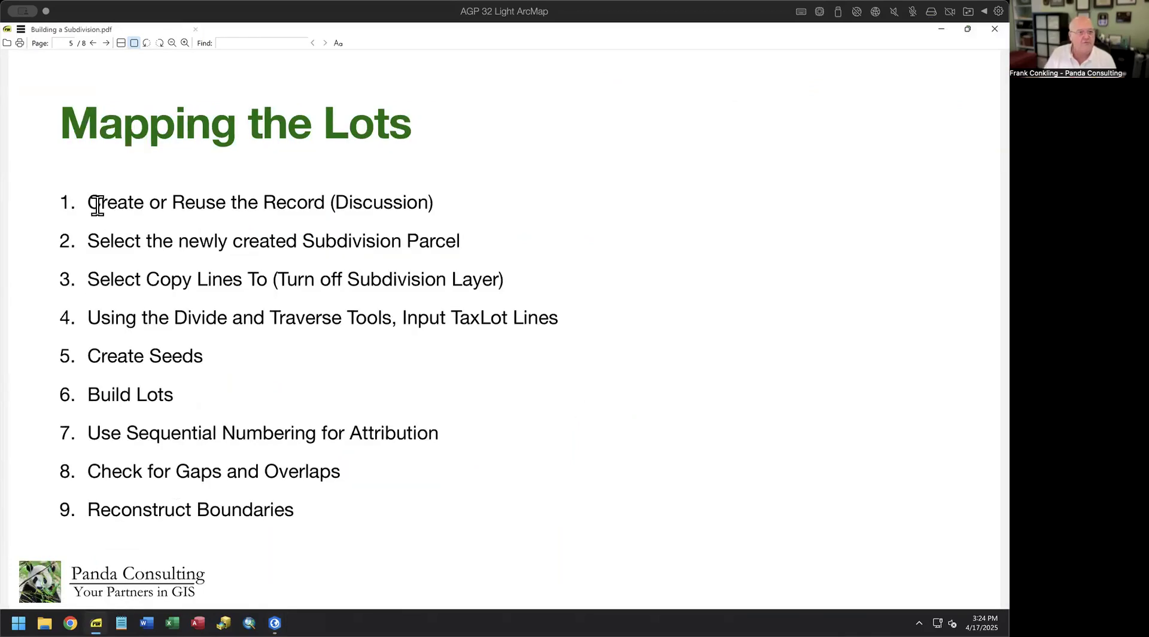
drag(88, 203, 443, 195)
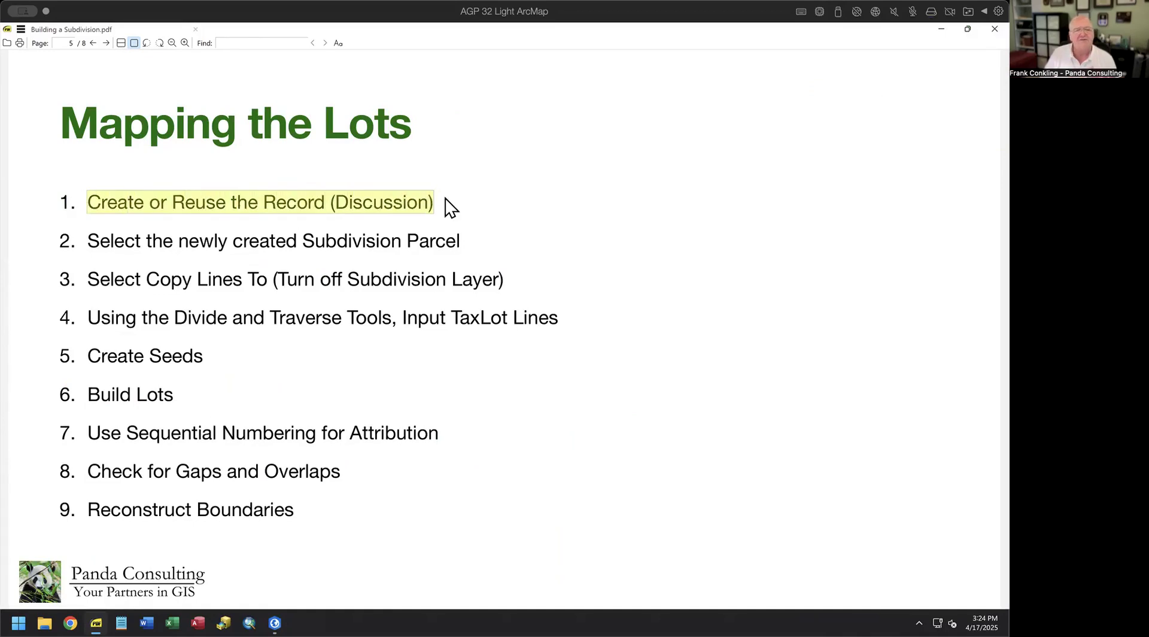
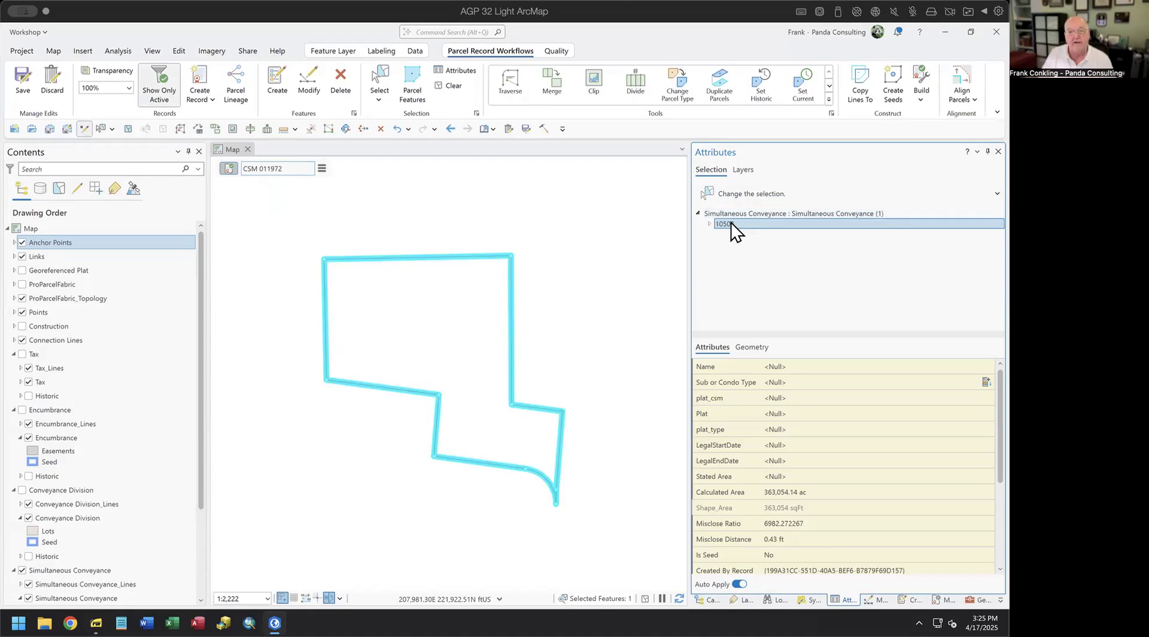
- Review the parcel types offered by Copy Lines To, then cancel without copying
click(860, 77)
click(771, 214)
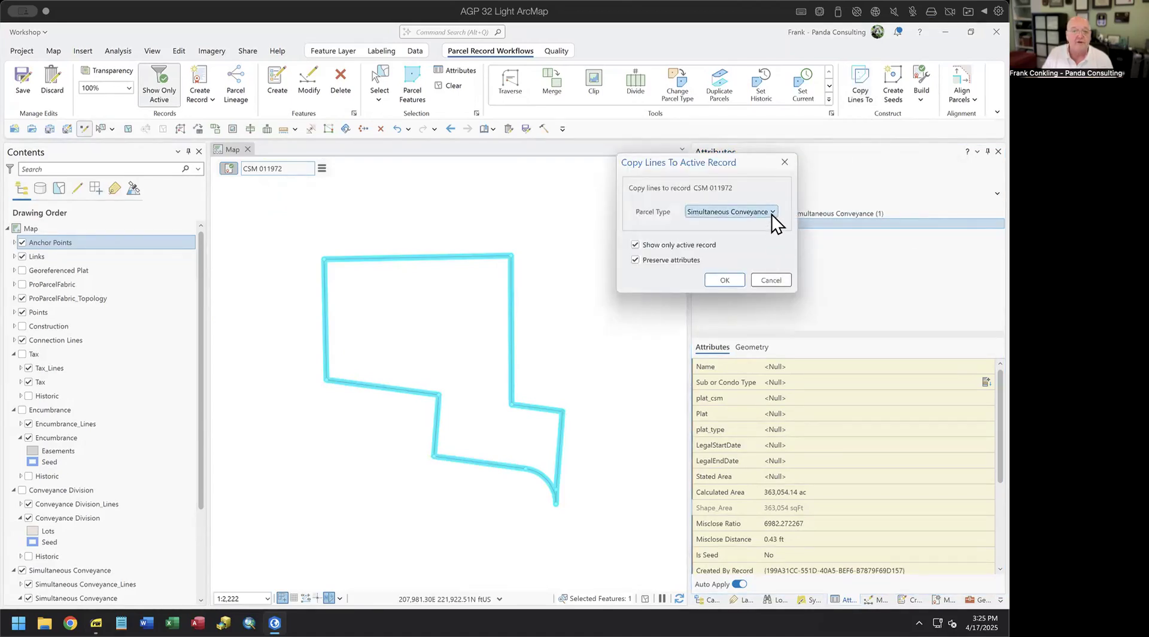
click(785, 160)
click(783, 163)
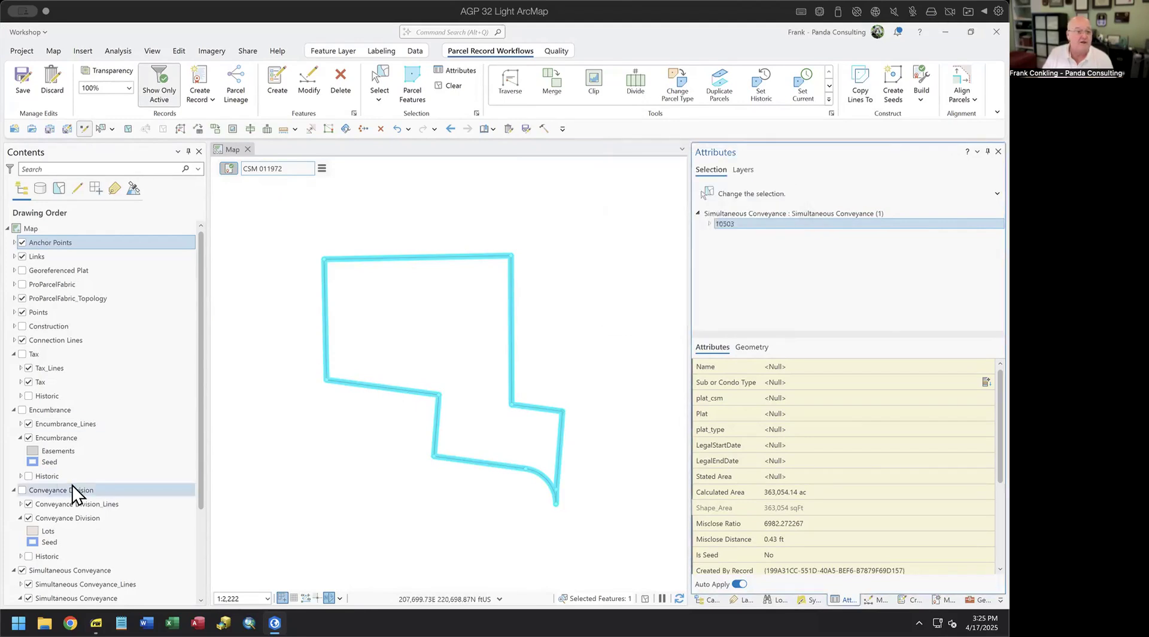
- Turn on Conveyance Division and copy parcel 10503's ten boundary lines into it for CSM 011972
click(22, 490)
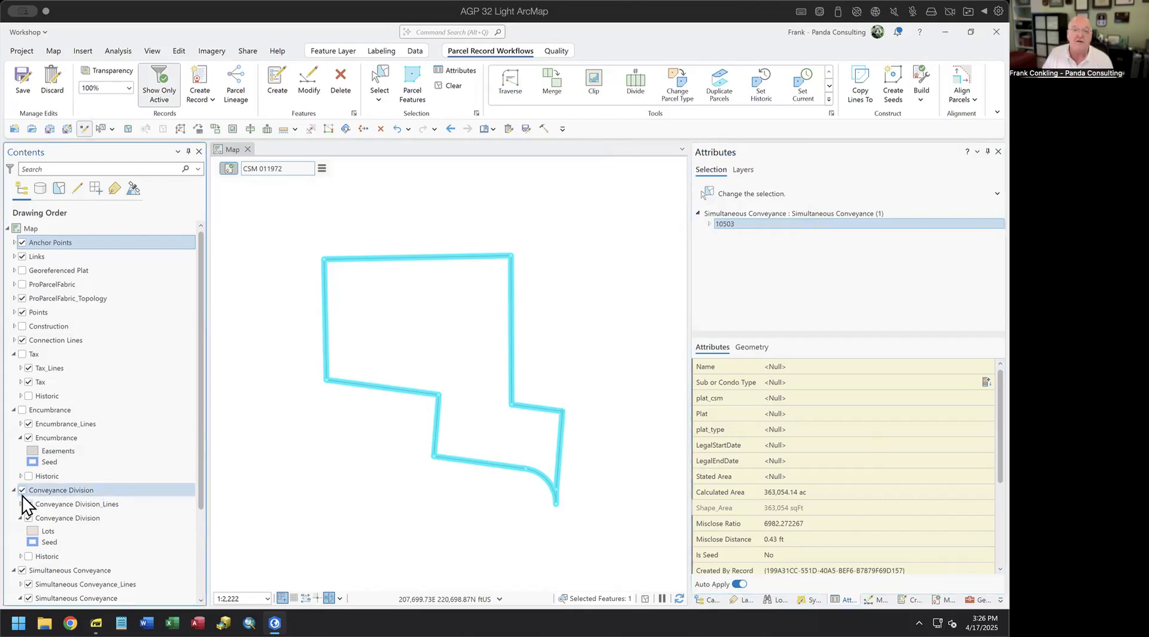
click(860, 84)
click(739, 213)
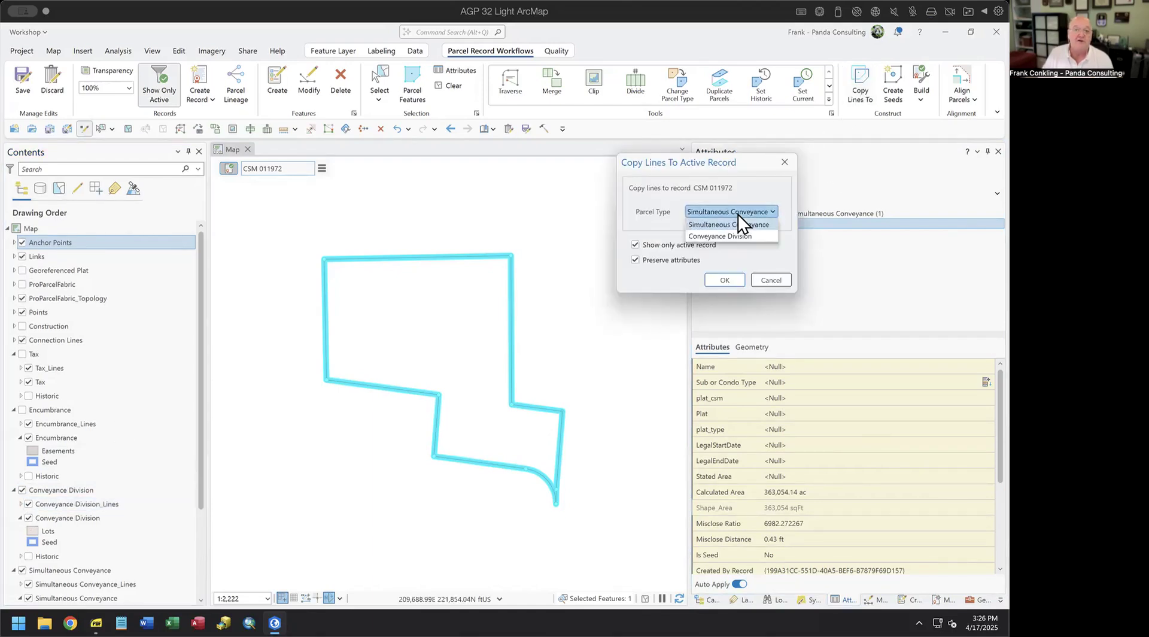
click(737, 236)
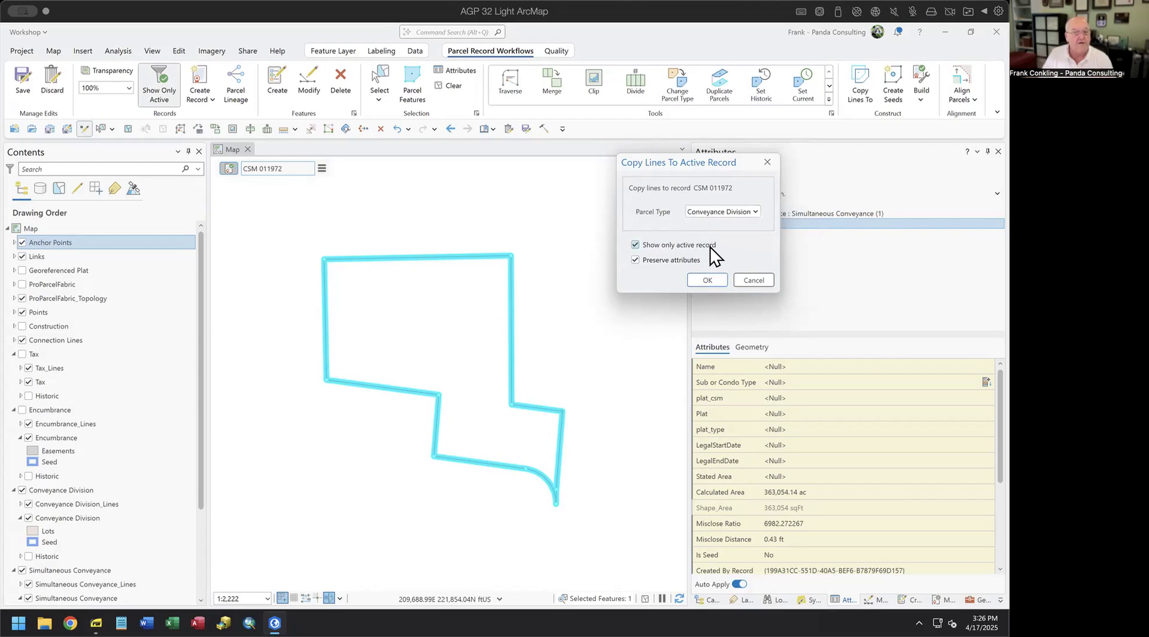
click(707, 280)
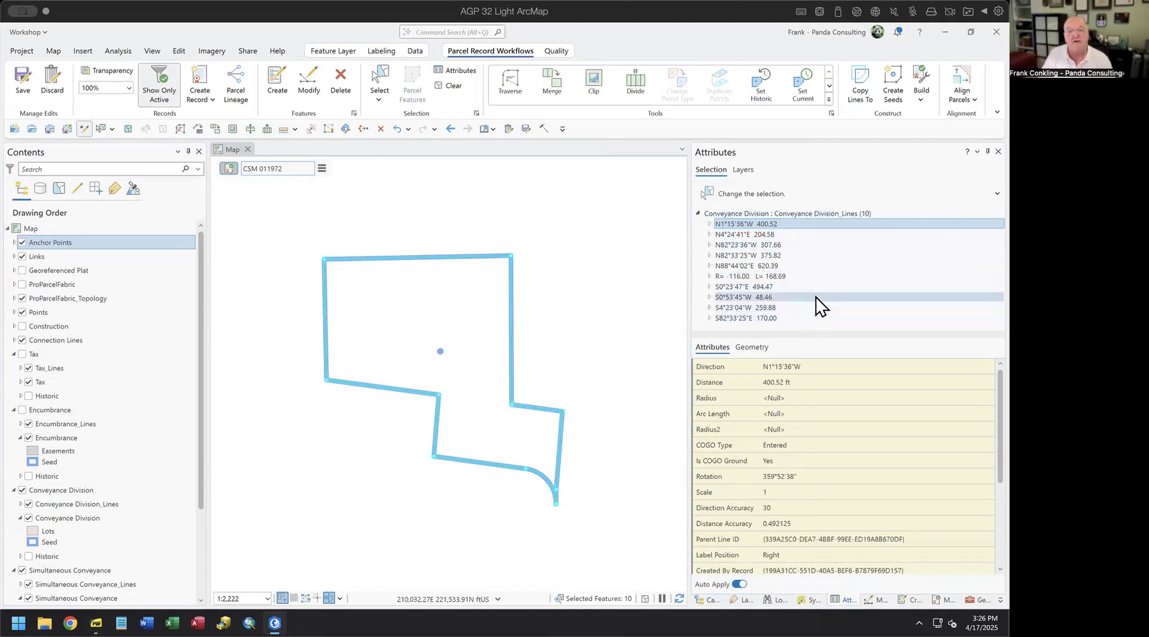
click(698, 213)
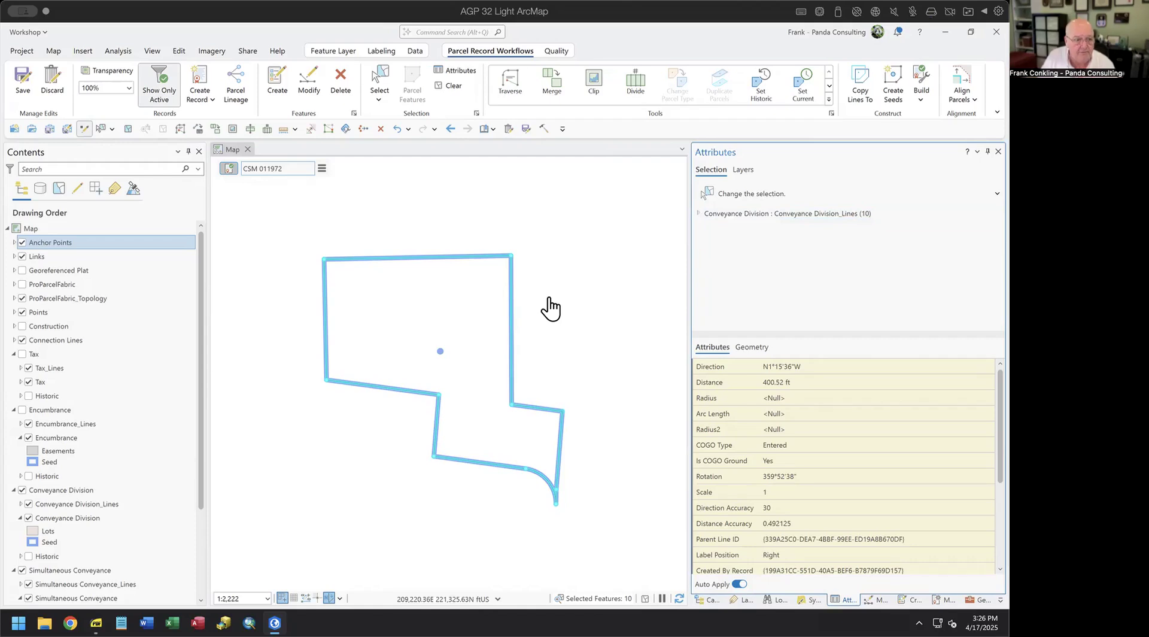
- Box-select the boundary and inspect the N88°44'02"E line and parcel 10503 attributes, then clear the selection
click(380, 77)
drag(396, 243, 419, 291)
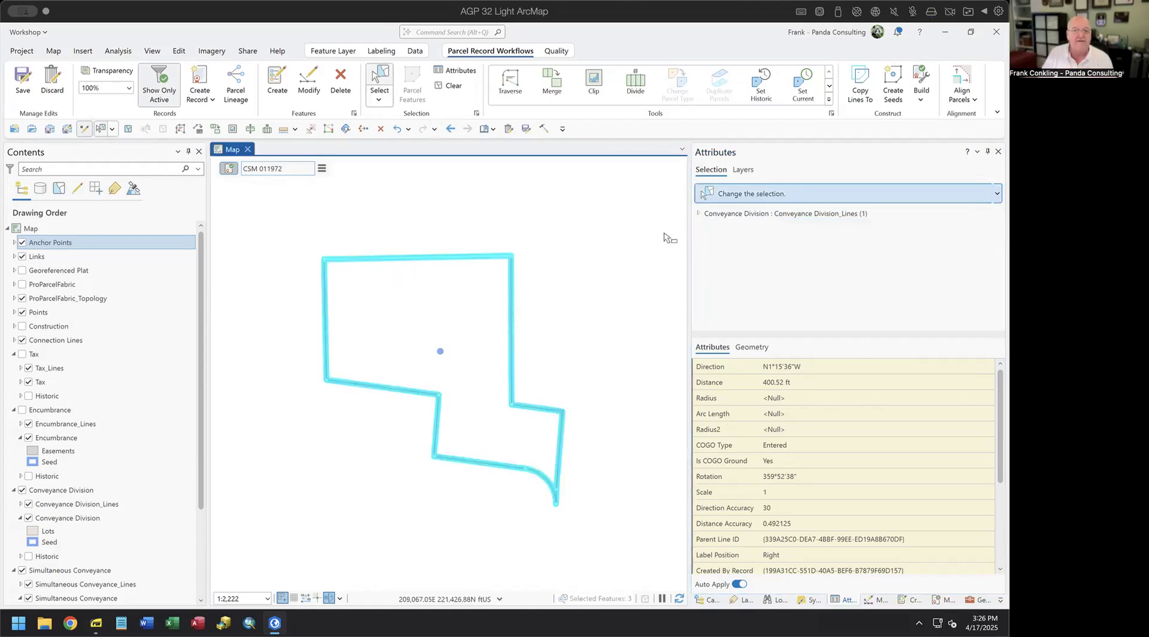
click(751, 235)
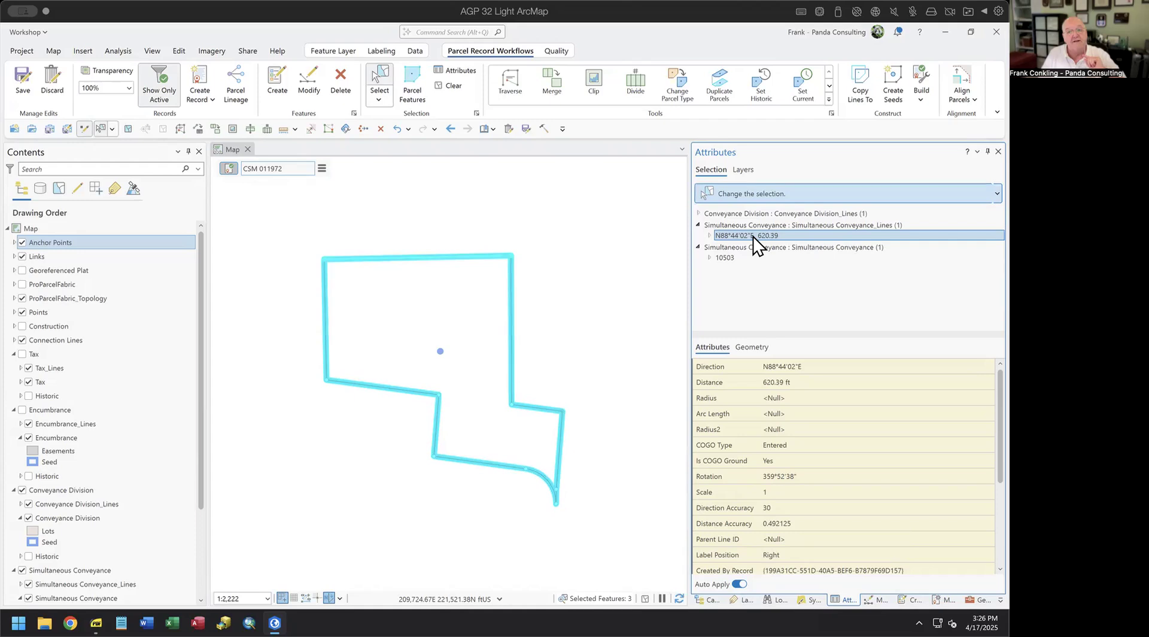
click(731, 258)
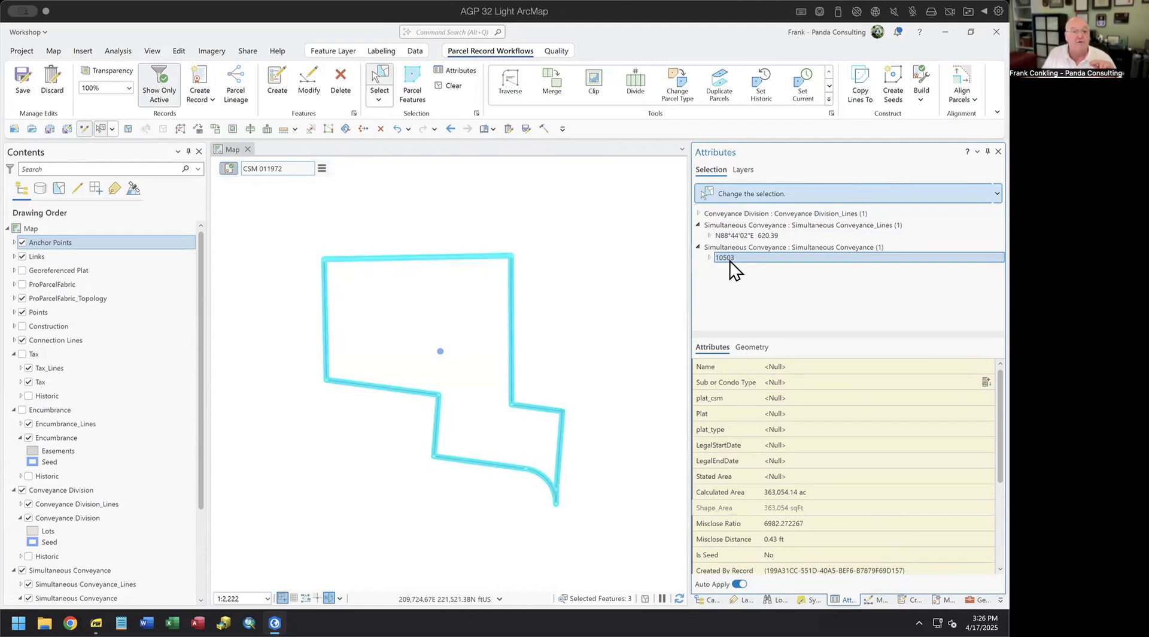
click(627, 301)
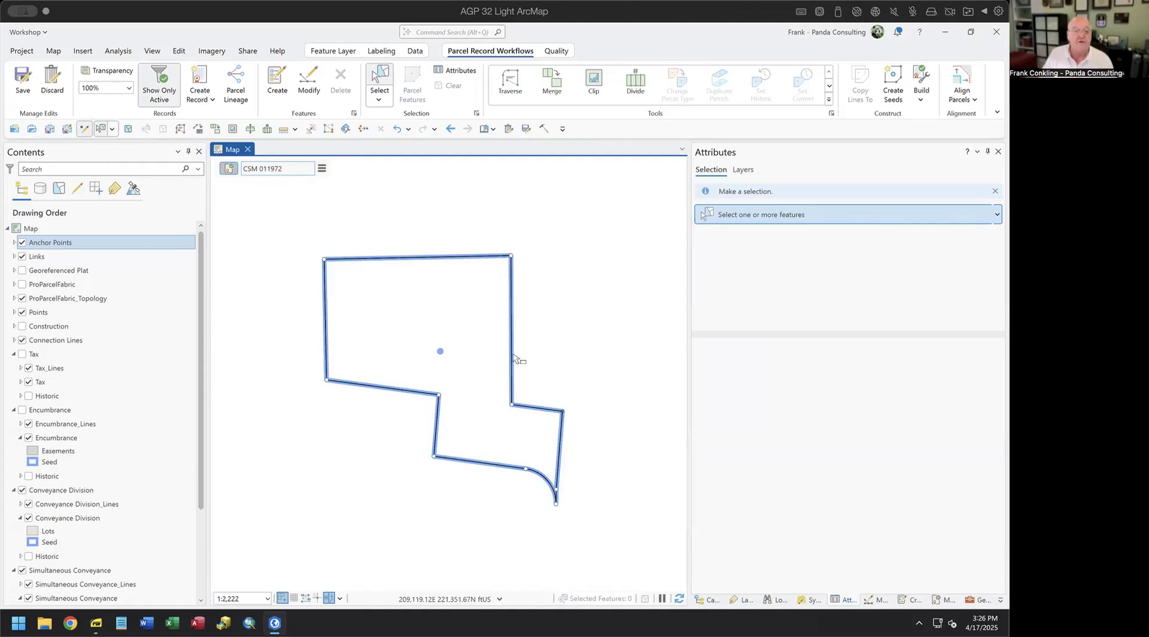
- Hide Simultaneous Conveyance and select the remaining boundary lines to confirm they're the copied ones
click(22, 571)
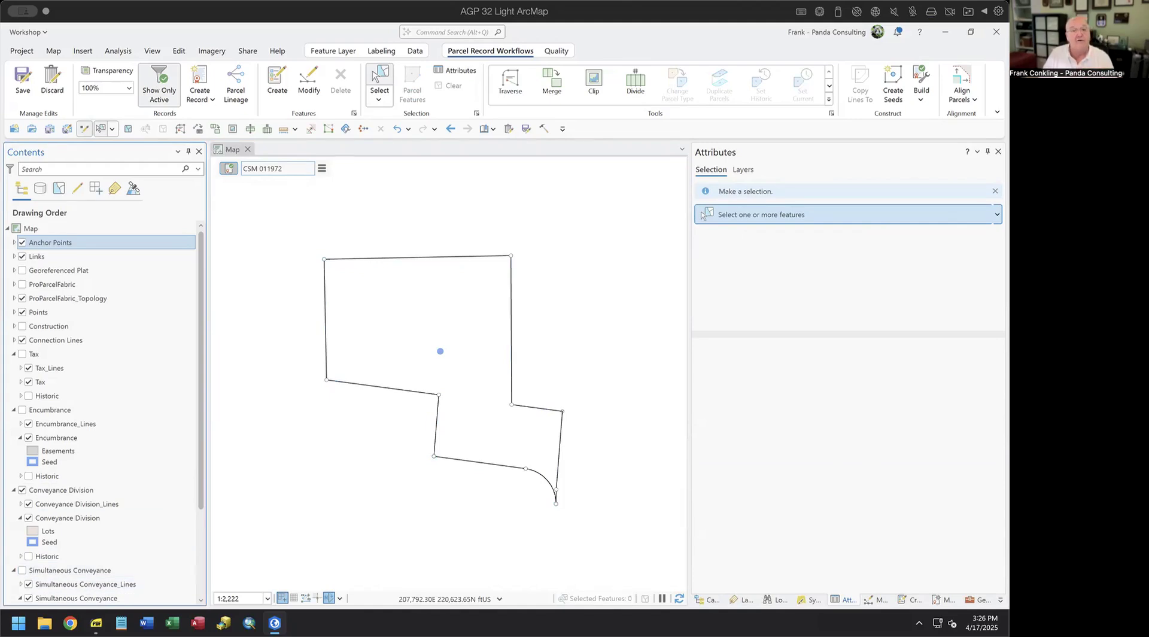
drag(387, 244, 391, 296)
click(329, 308)
click(515, 383)
click(538, 408)
click(562, 449)
click(595, 312)
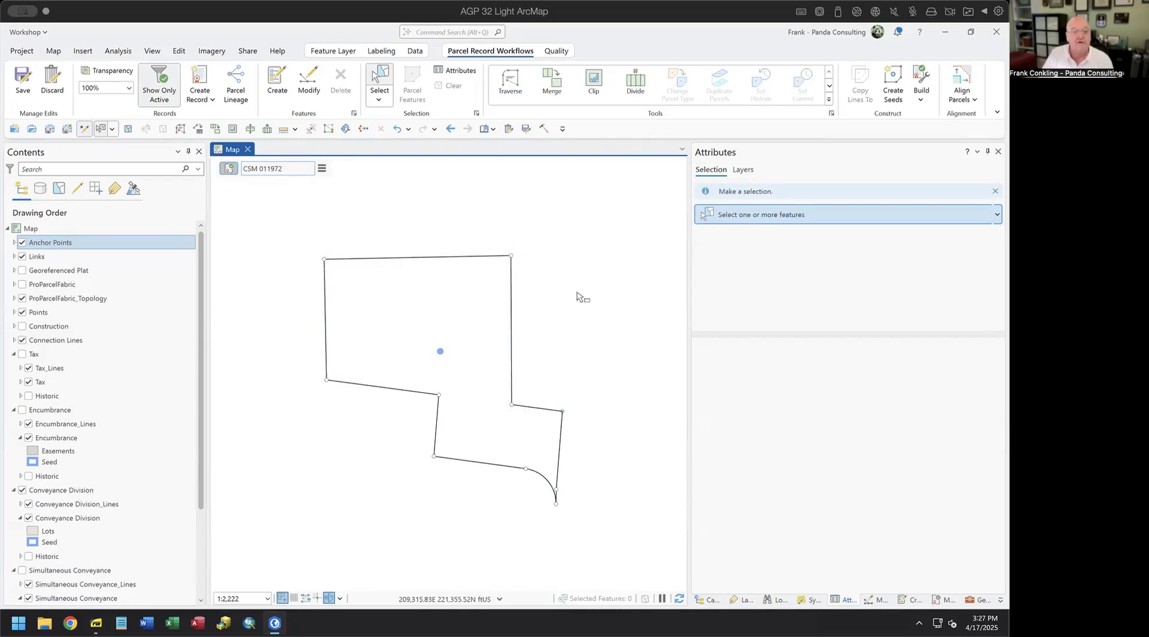
- Show the Georeferenced Plat and set Divide on the 620.39 ft N88°44'02"E top line
click(21, 270)
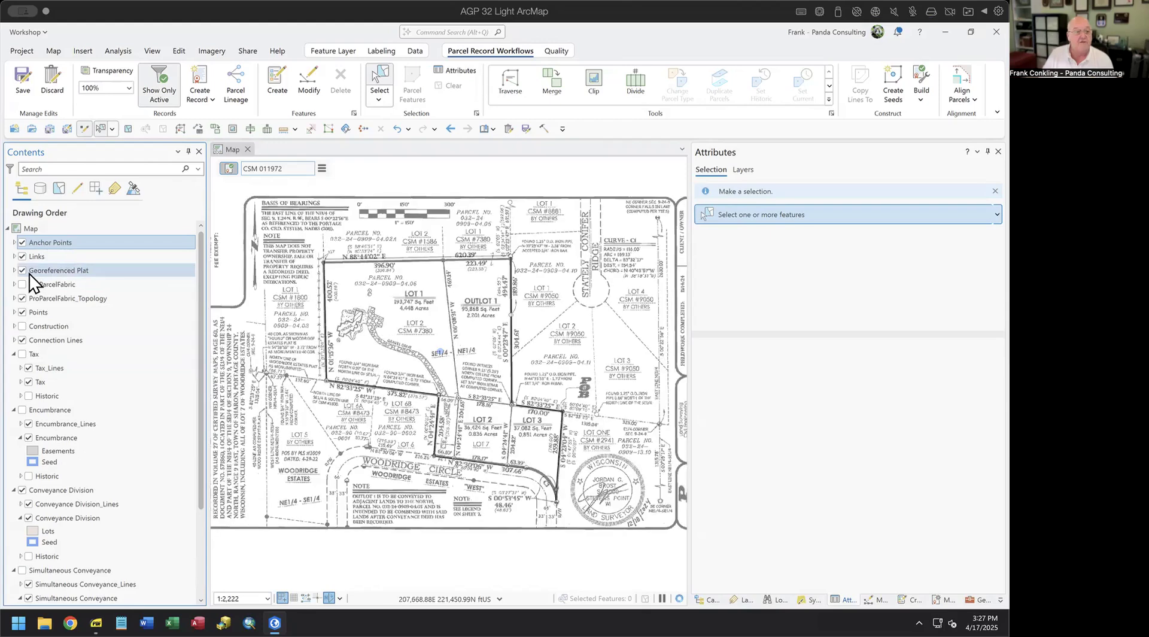
scroll(405, 276, up, 2)
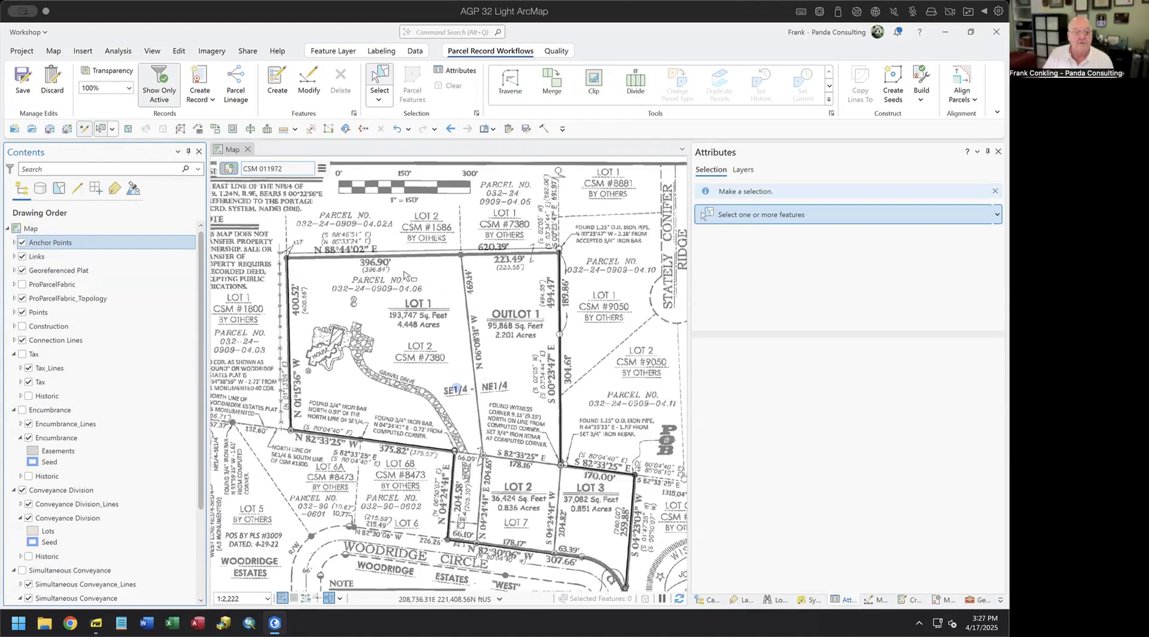
drag(421, 242, 436, 276)
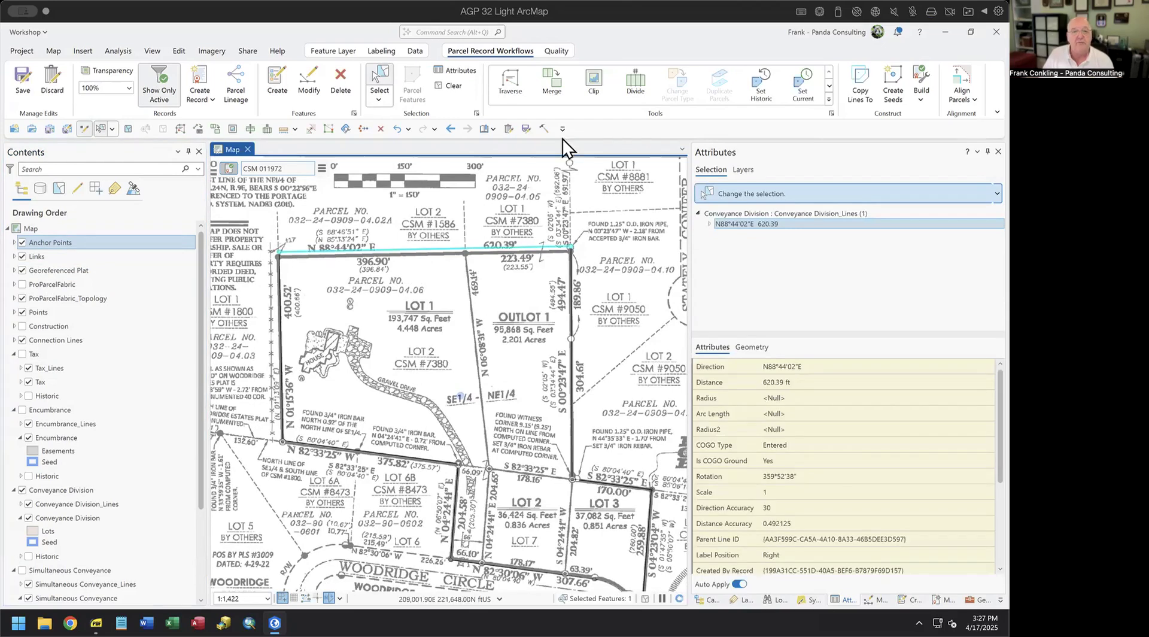
click(633, 85)
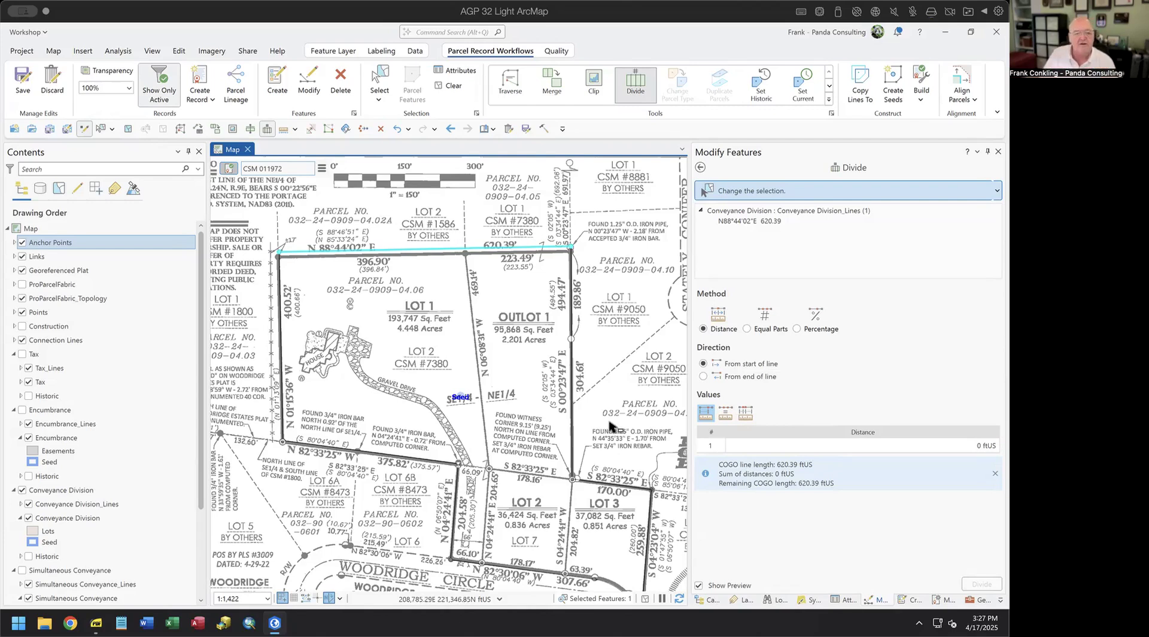
- Switch the Divide values to varying distances and begin editing the first distance row
click(963, 447)
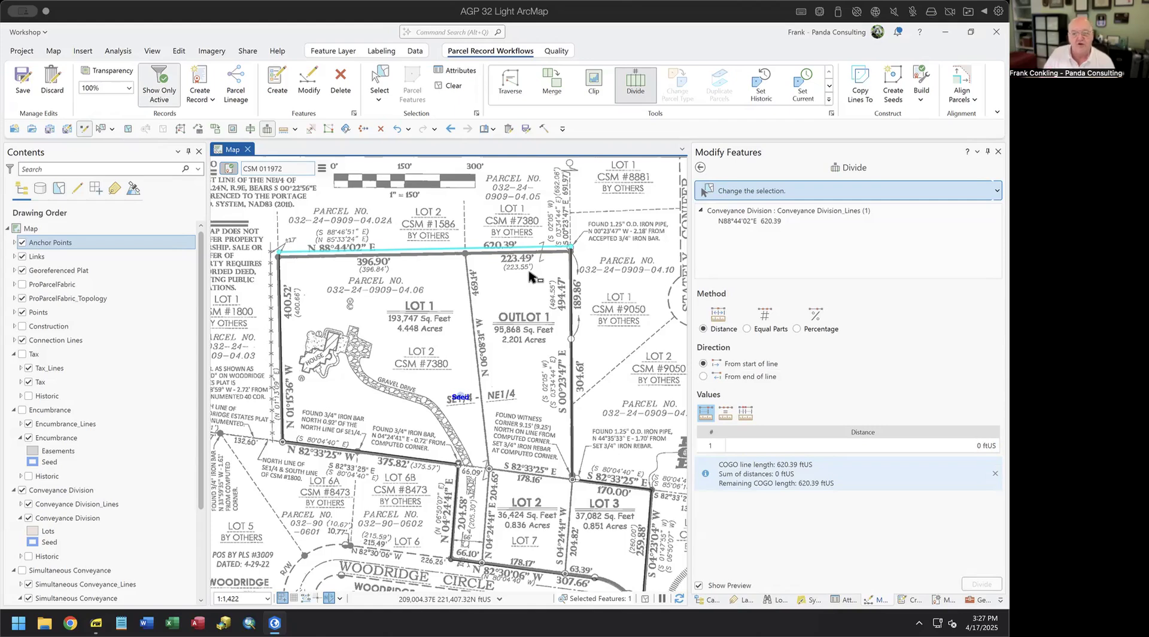
click(746, 413)
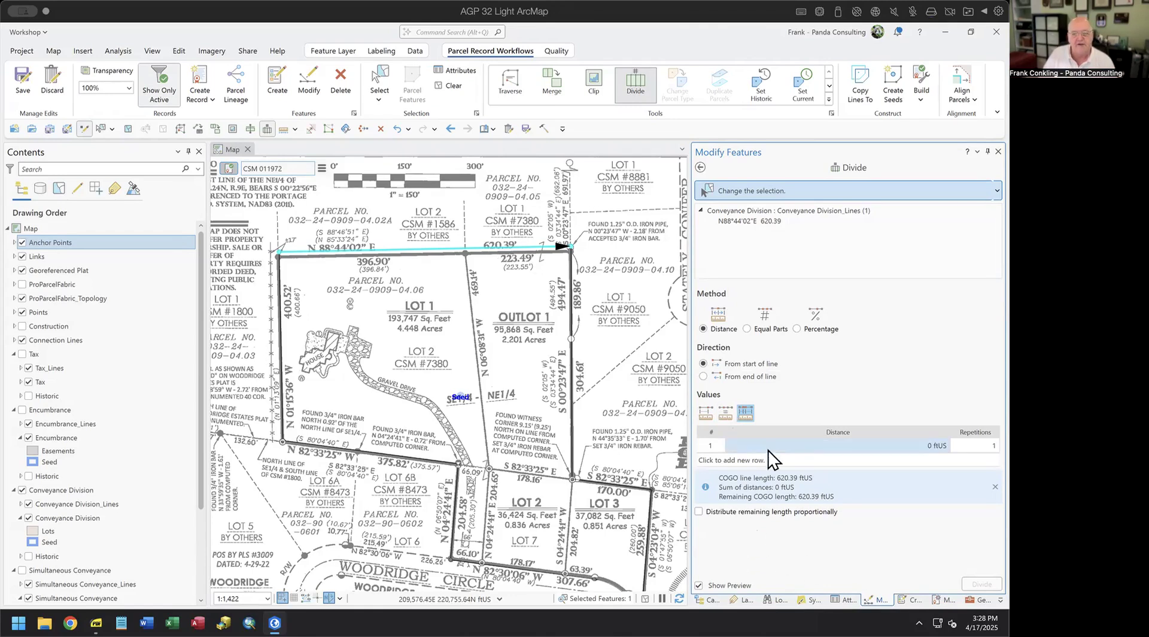
click(919, 449)
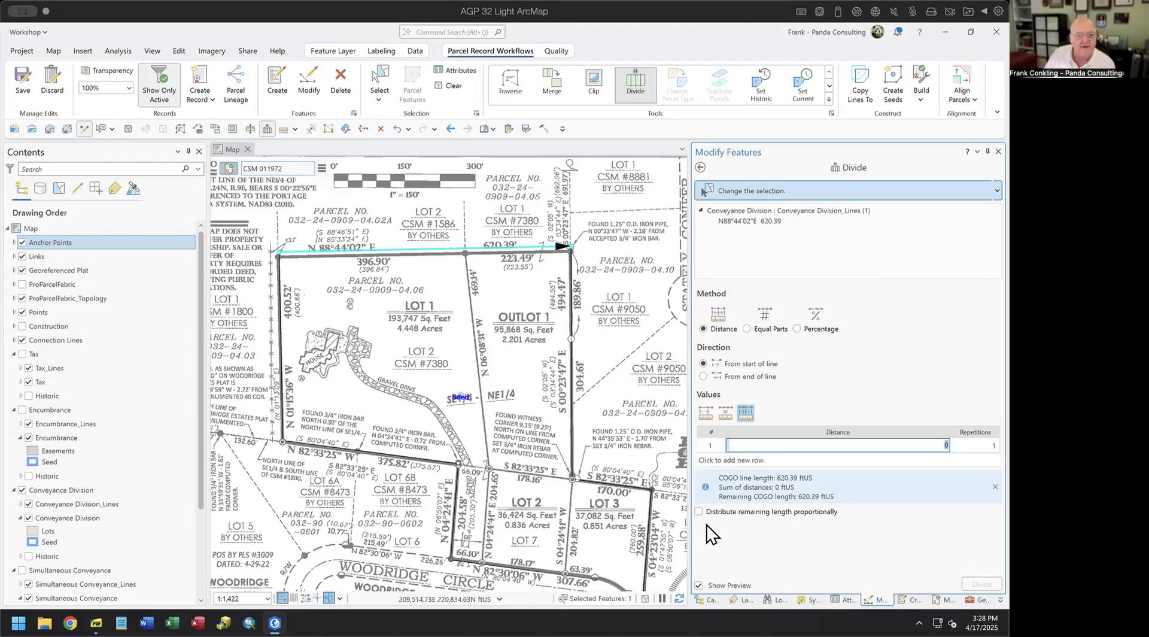
- Enter division distances of 396.9 and 233.49 ftUS for the top line
text(3)
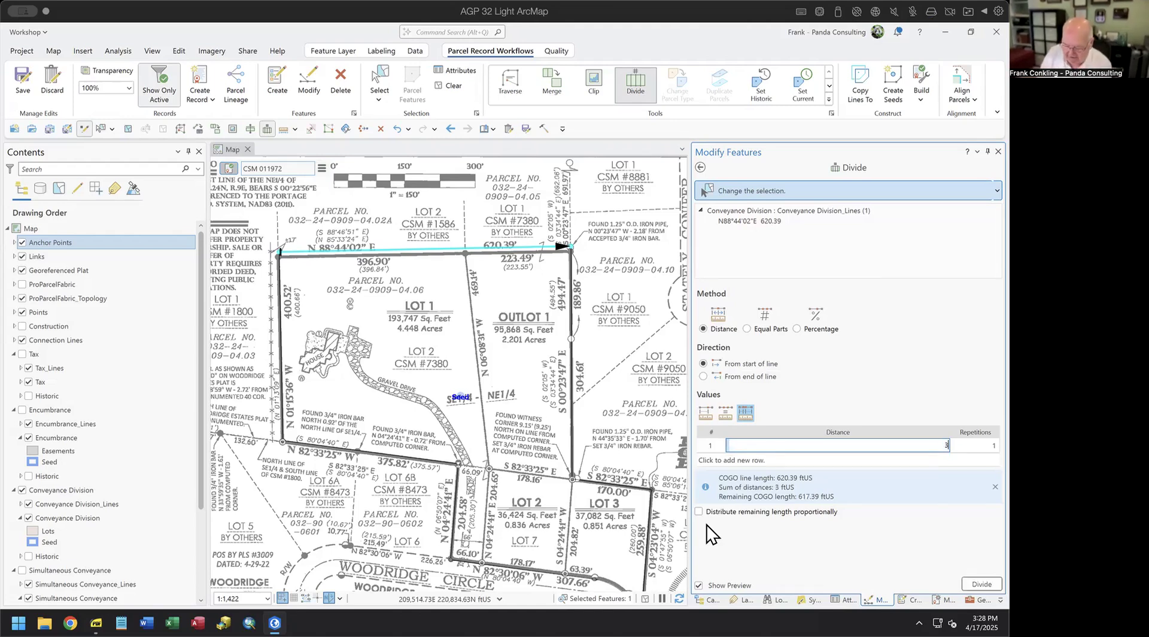
text(96.)
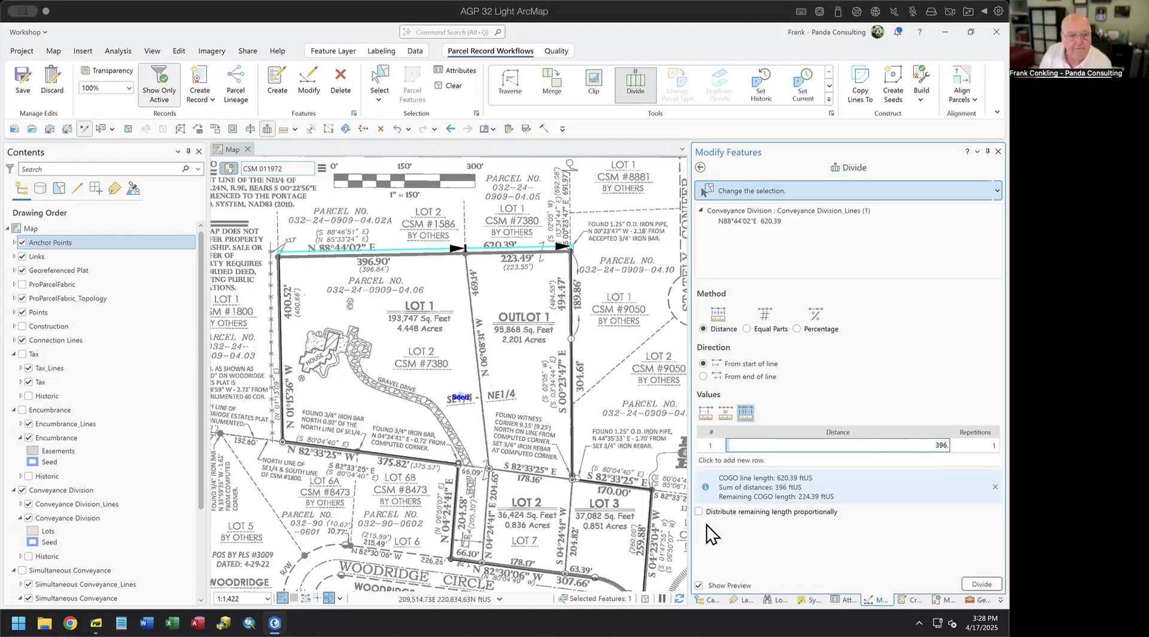
text(9 ftUS)
key(Return)
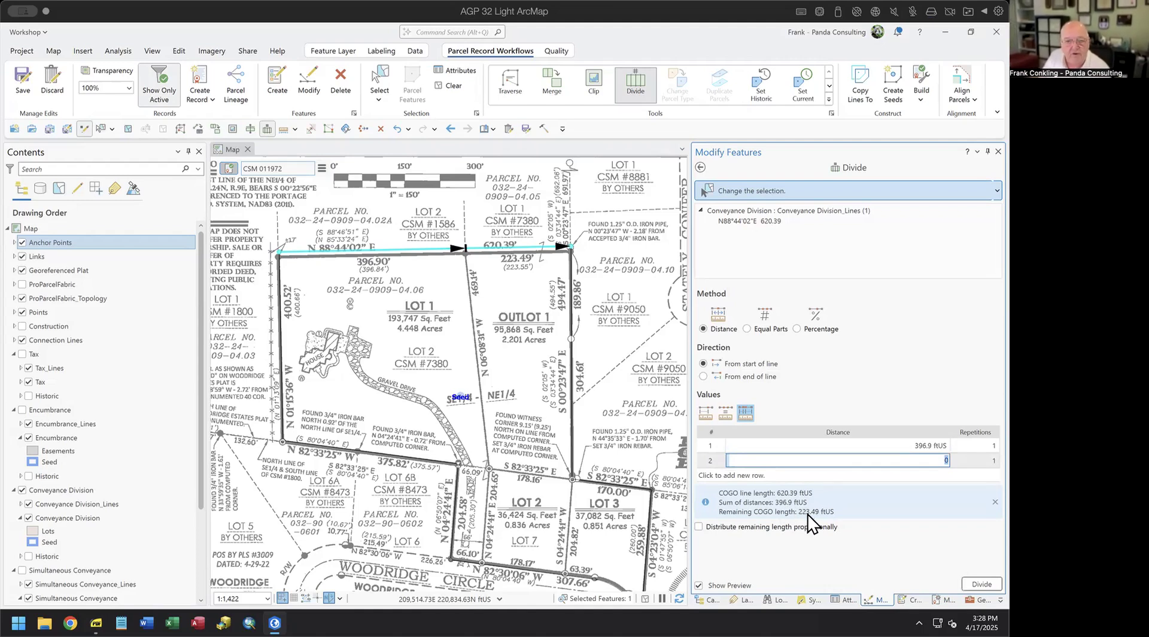
click(923, 459)
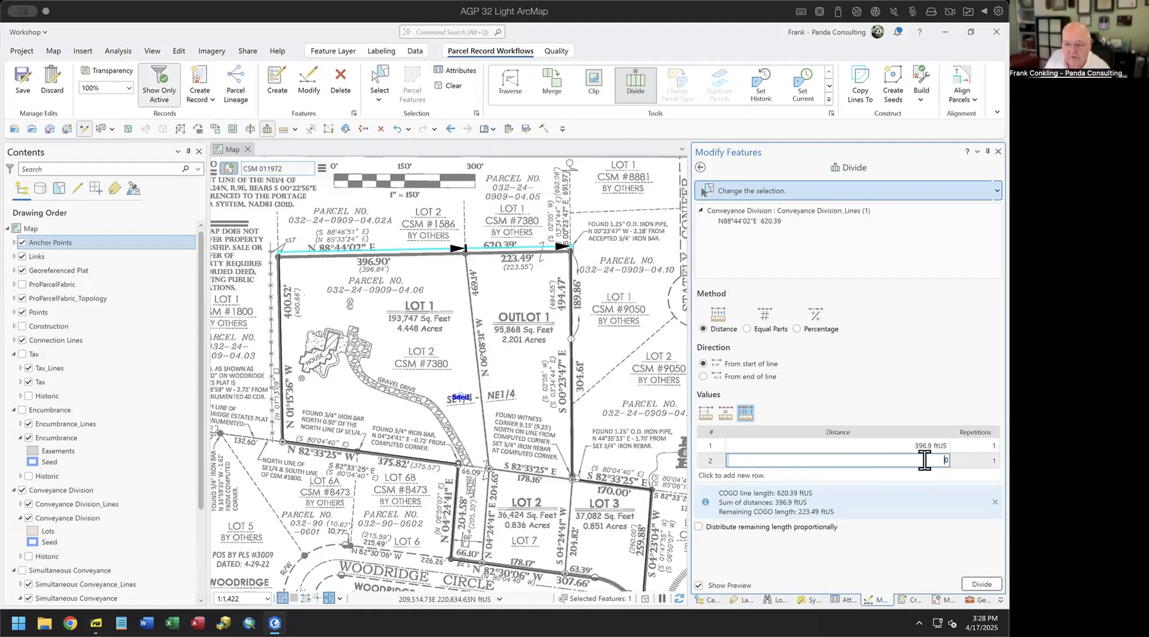
key(Delete)
text(33.)
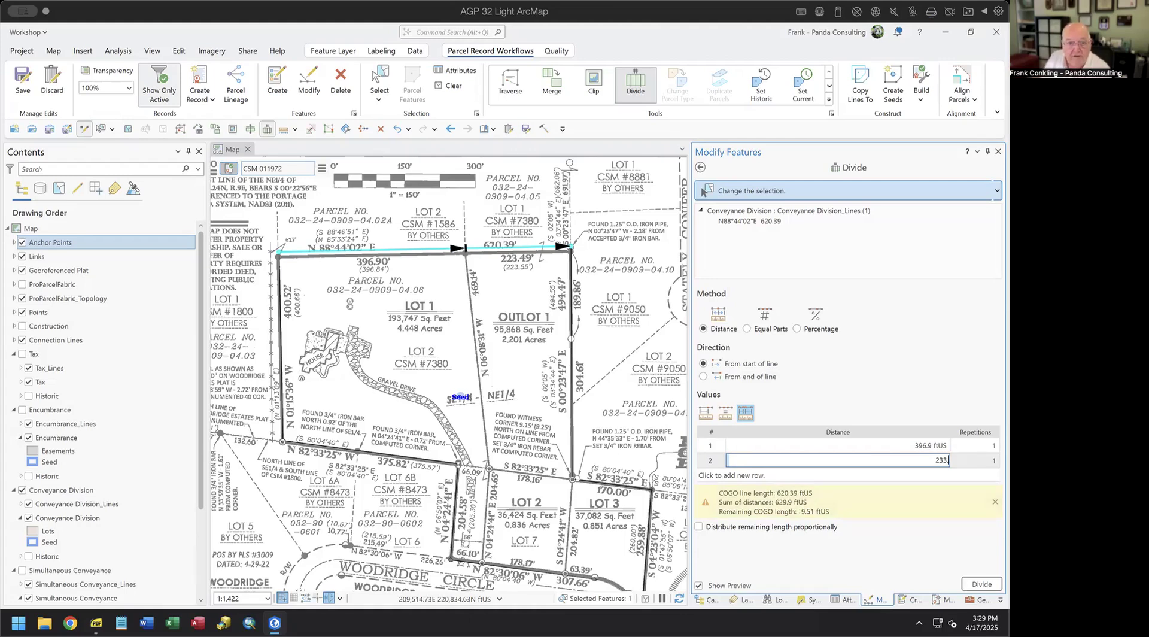
text(49)
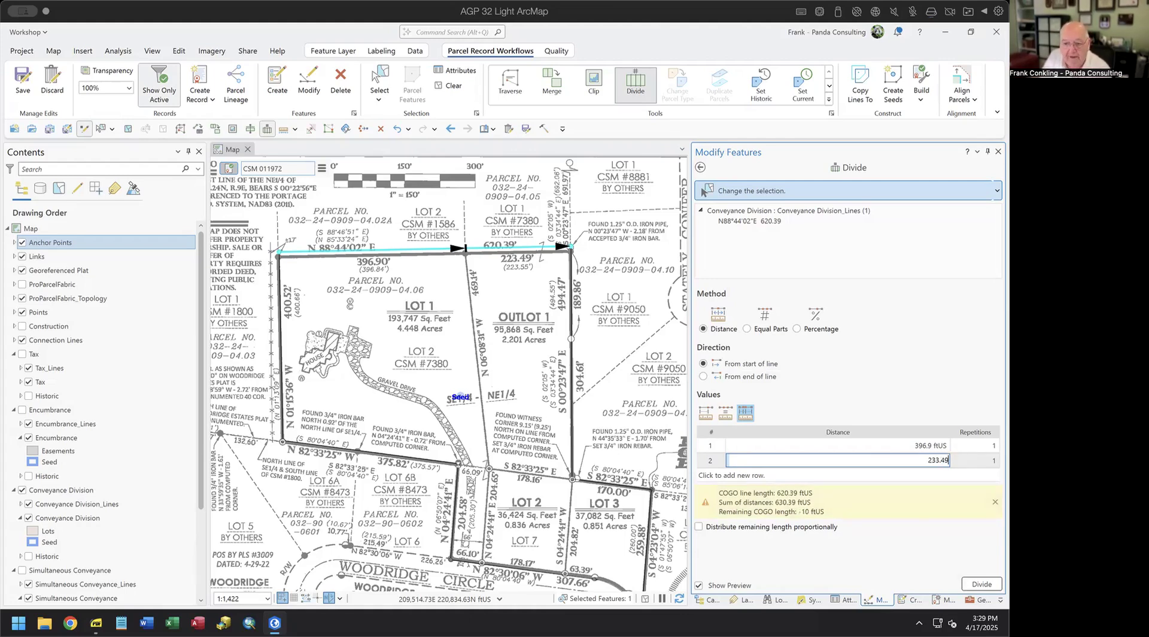
key(Return)
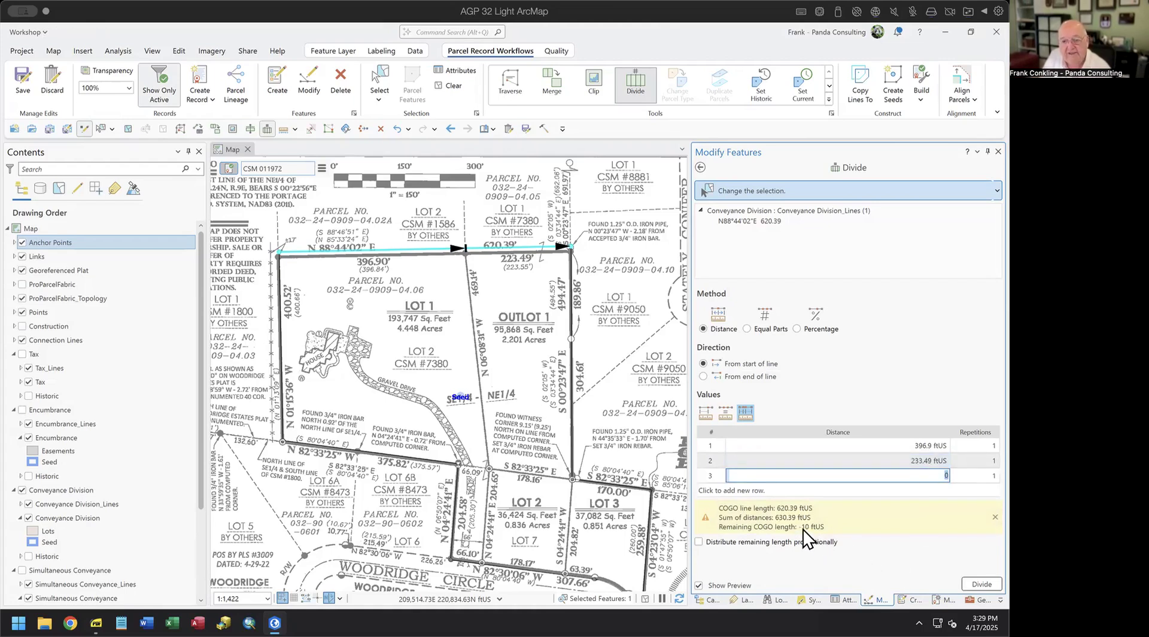
- Delete the extra third distance row and distribute the remaining length proportionally
click(710, 475)
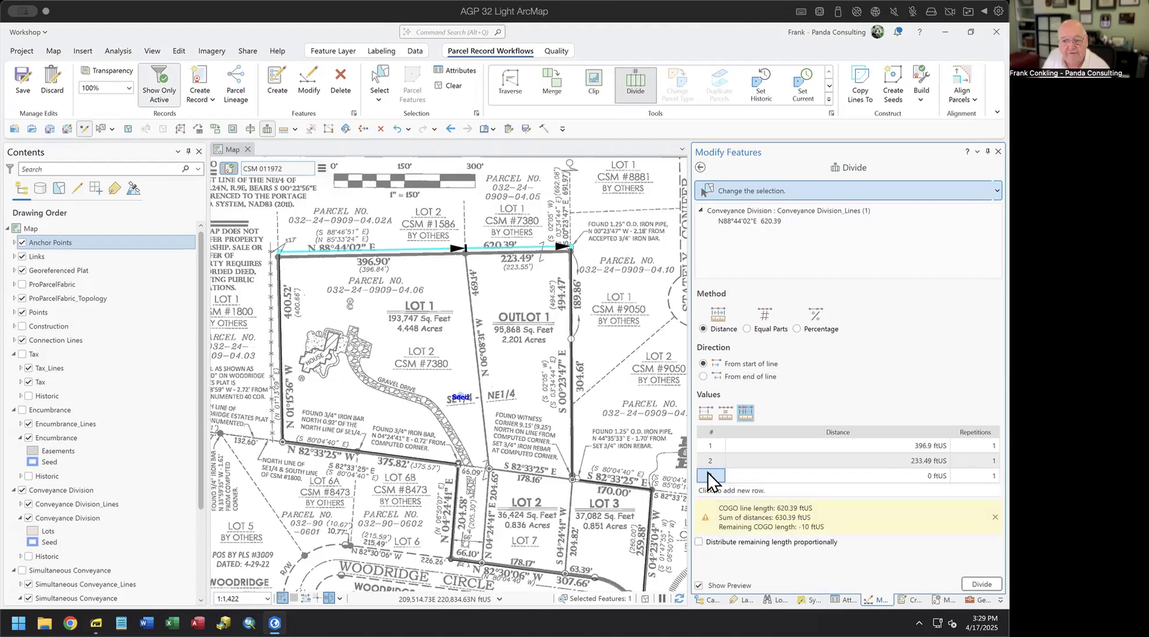
right_click(709, 476)
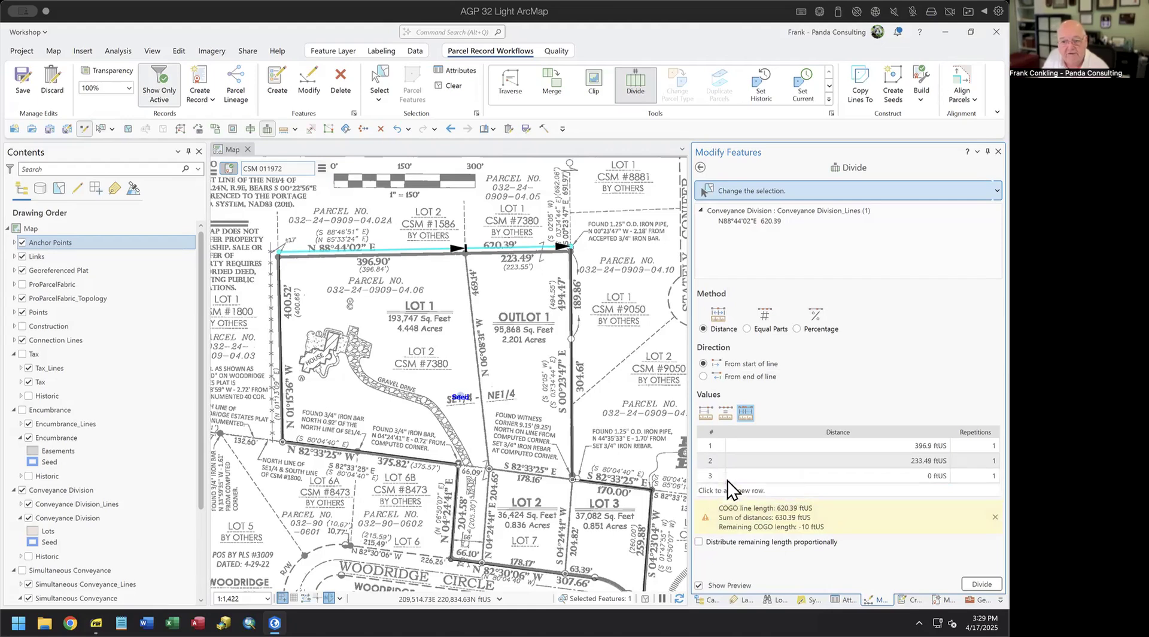
click(727, 480)
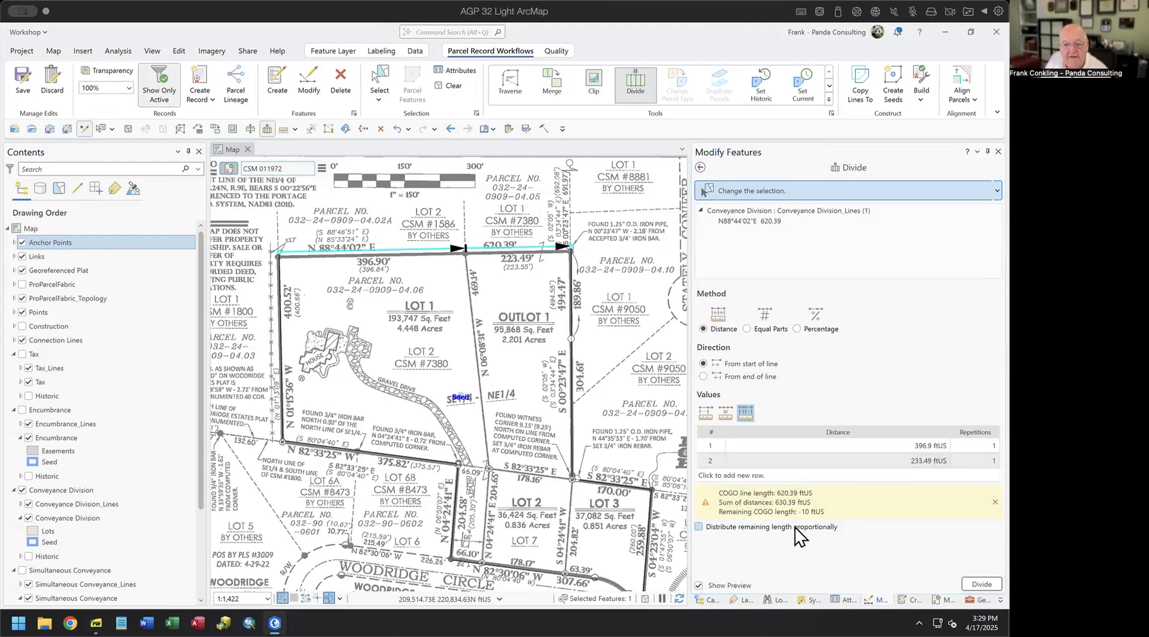
mouse_move(781, 526)
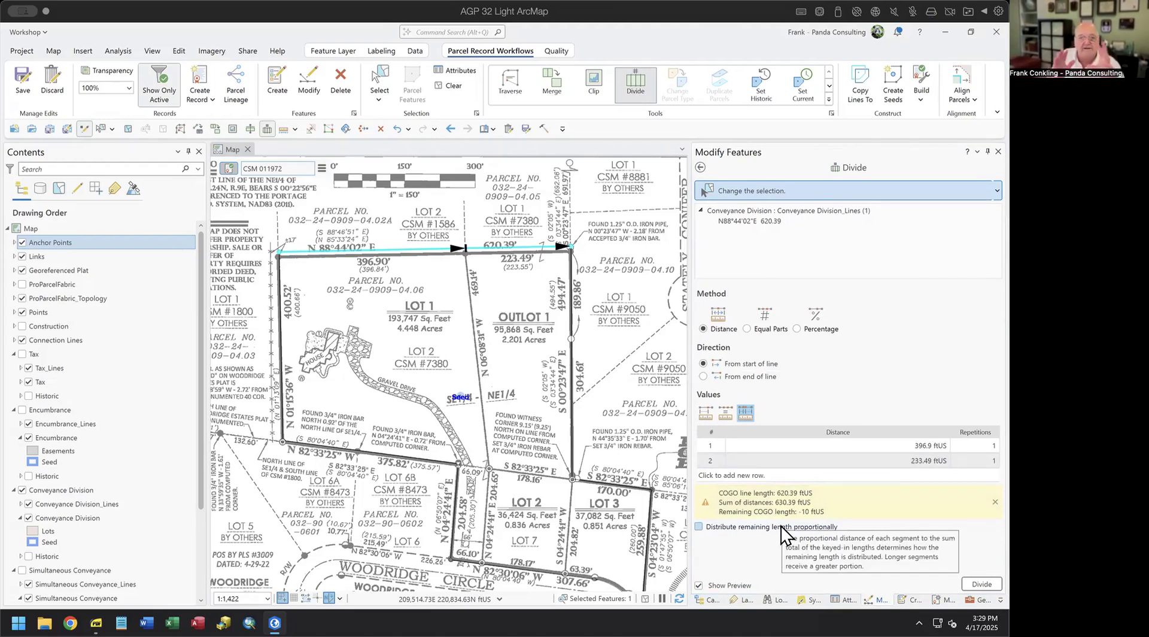
click(782, 525)
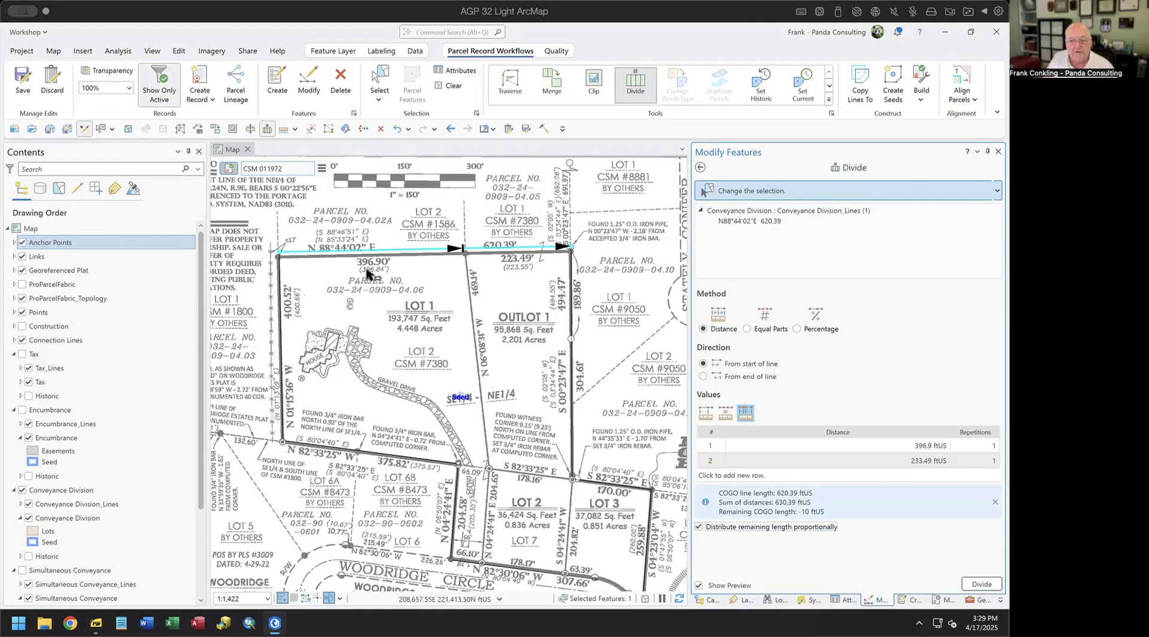
click(895, 444)
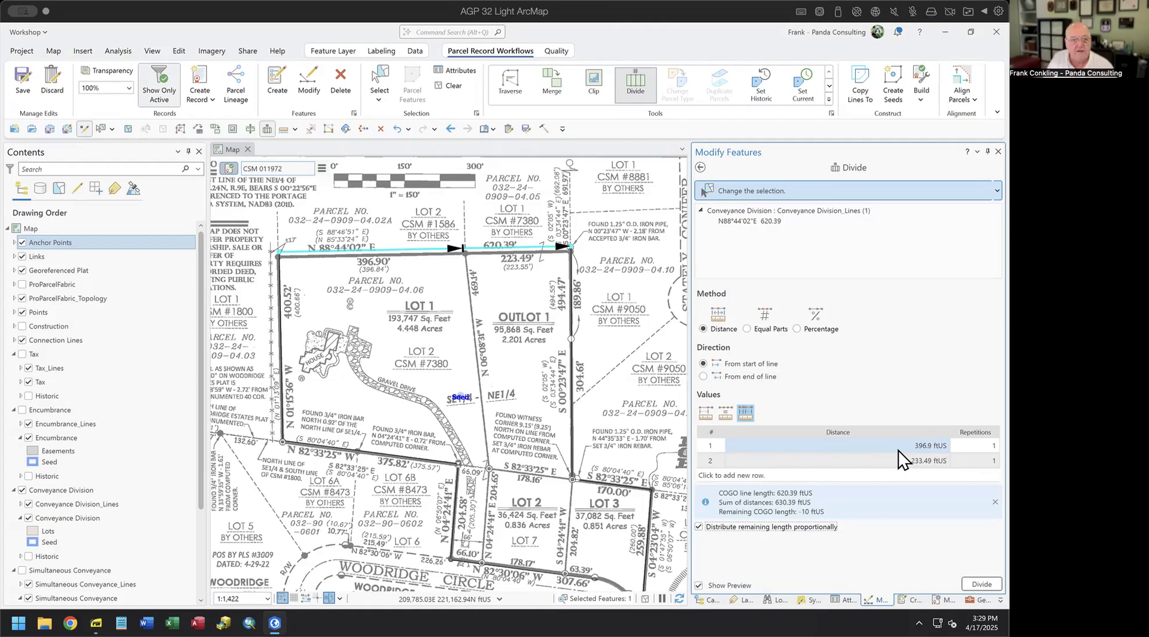
- Correct the second distance from 233.49 to 223.49 and delete the empty third row
click(900, 461)
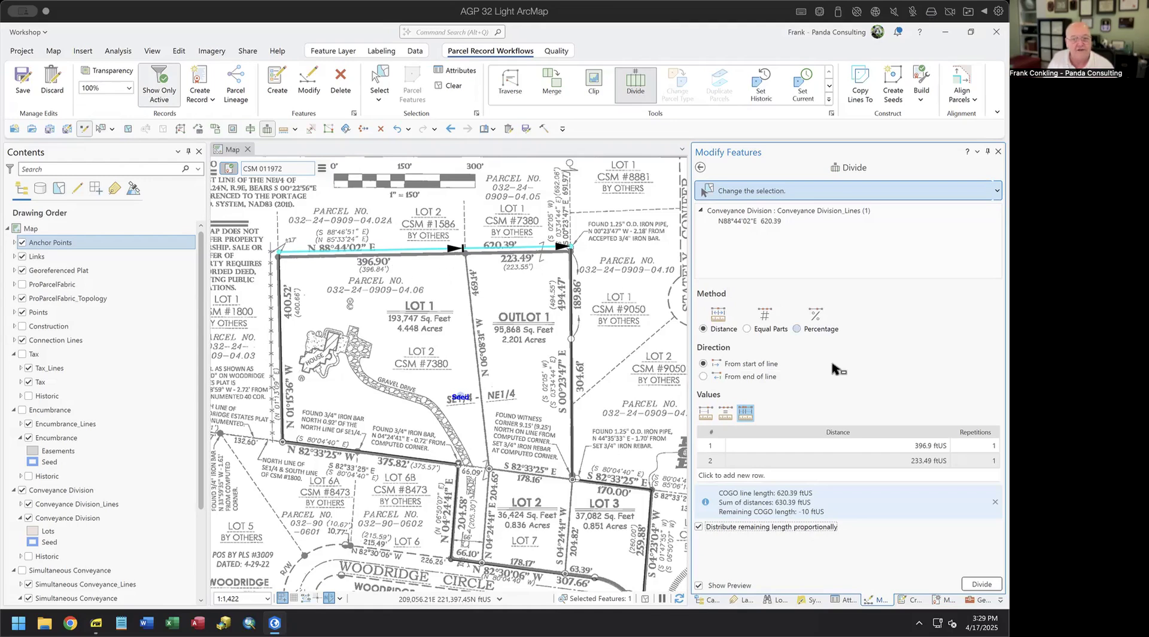
click(893, 460)
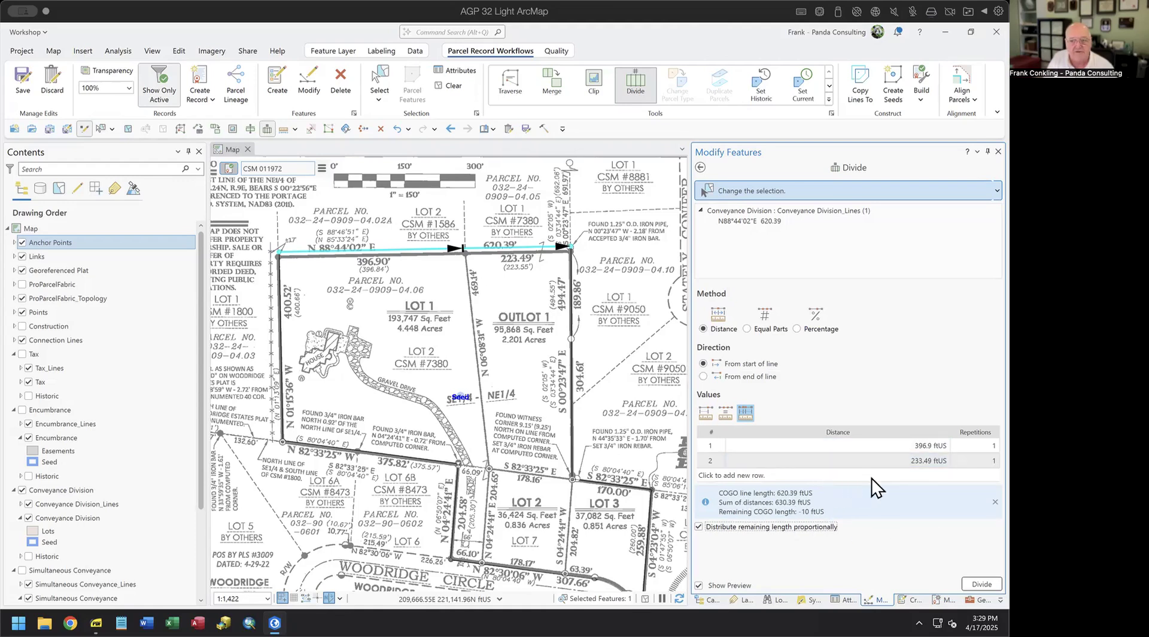
click(917, 463)
click(937, 461)
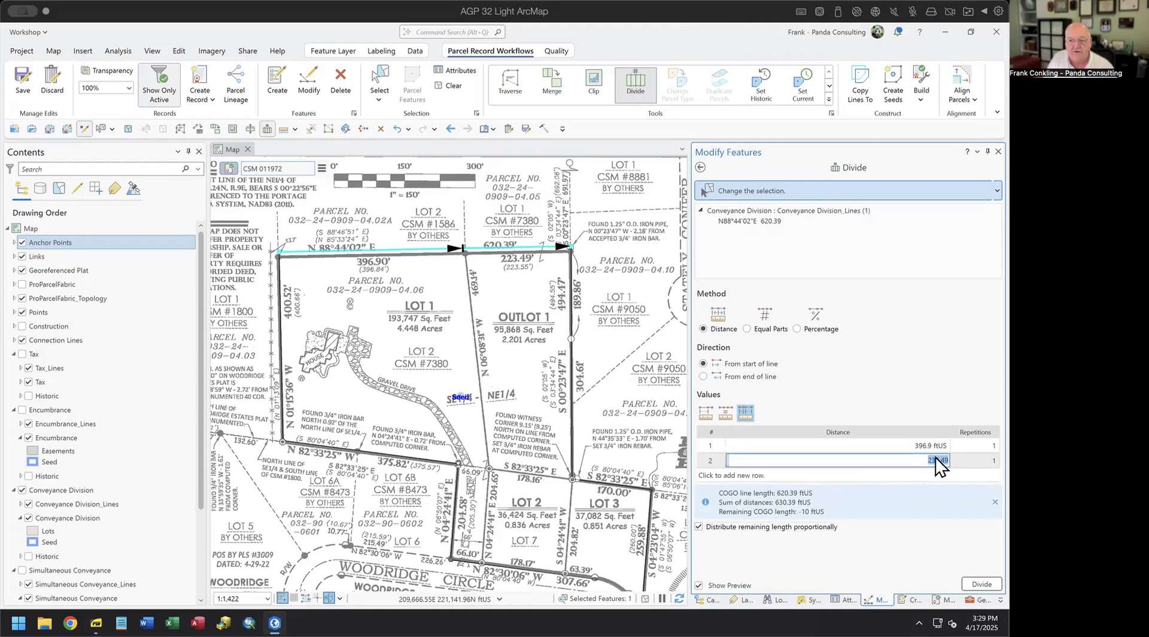
key(BackSpace)
text(2)
key(Return)
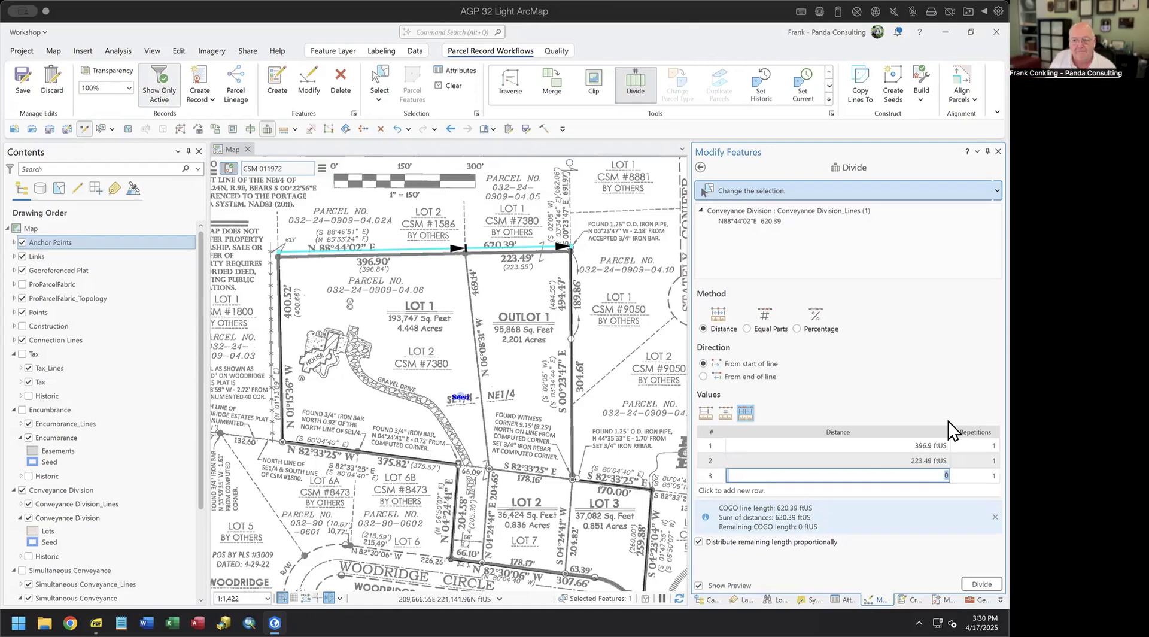
right_click(711, 476)
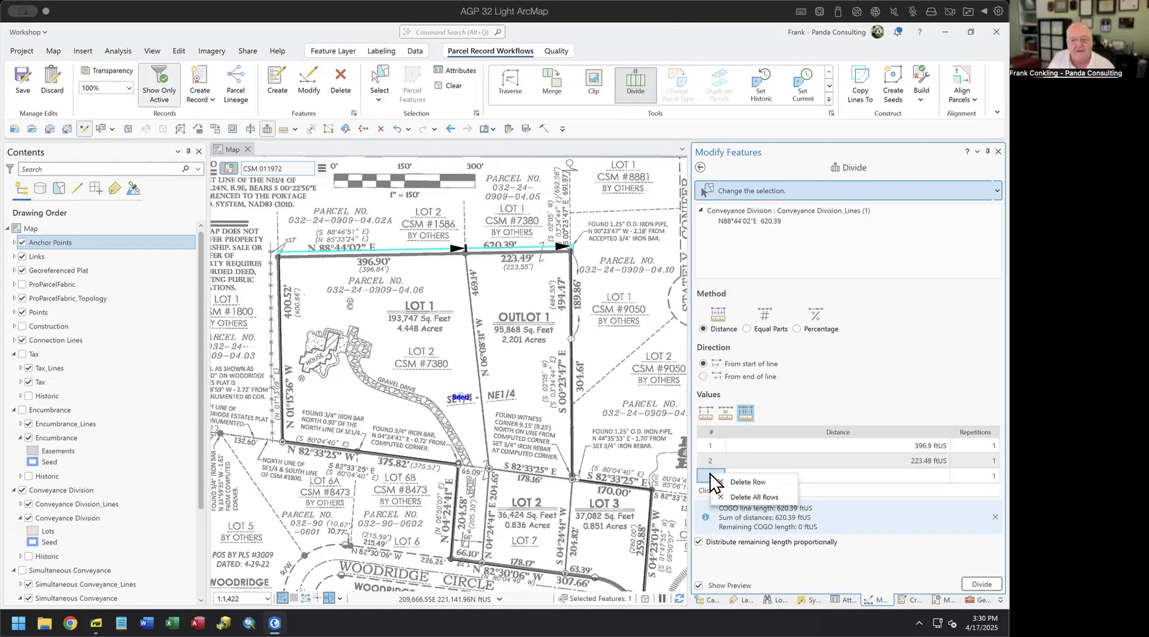
click(742, 481)
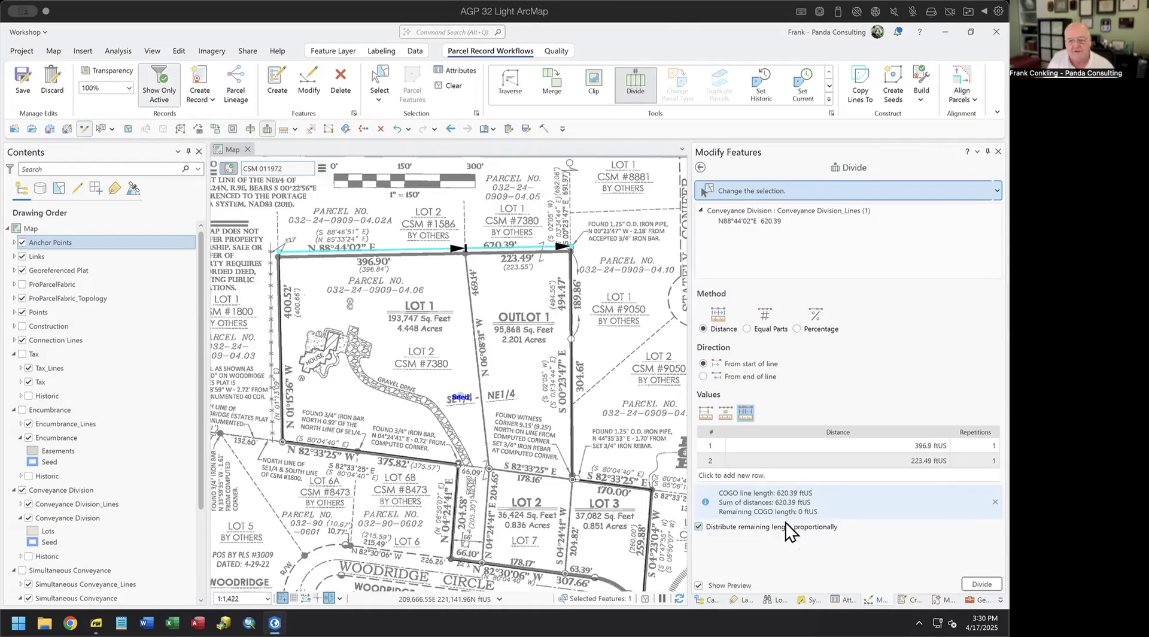
- Divide the top line into 396.90 and 223.49 ft and inspect the new segments' Distance attribute
mouse_move(722, 526)
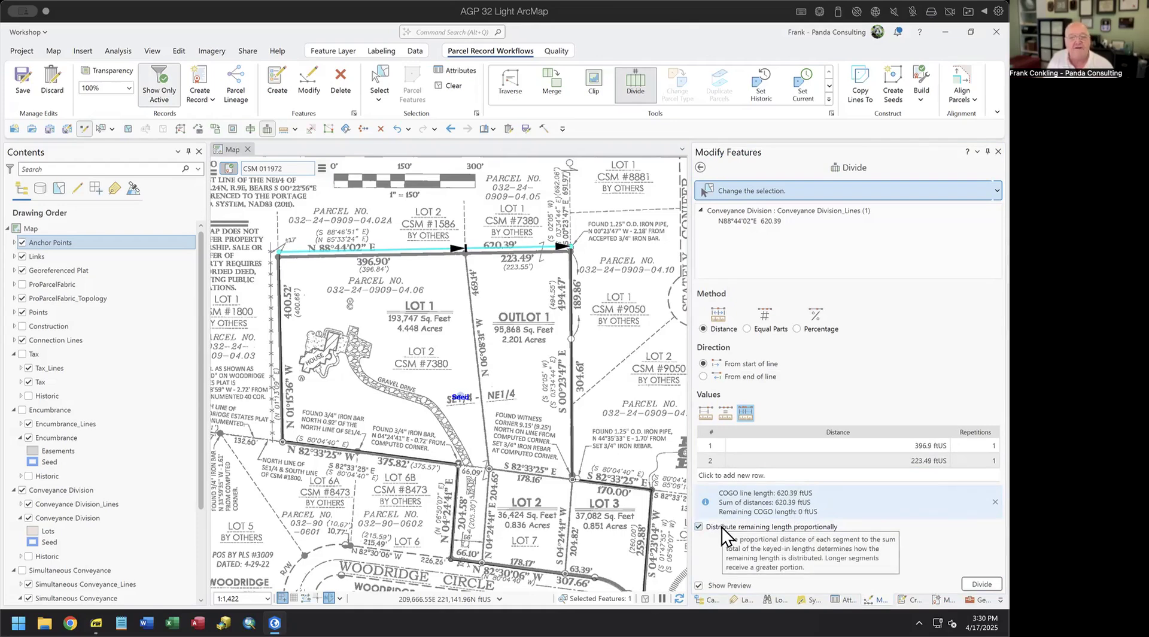
click(982, 584)
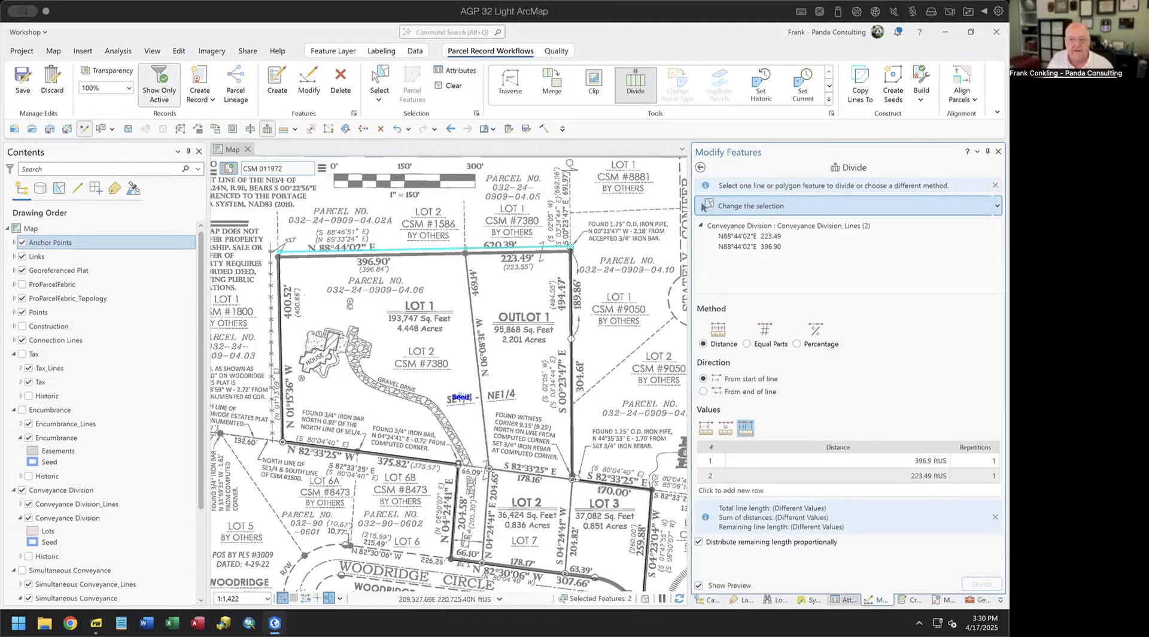
click(844, 599)
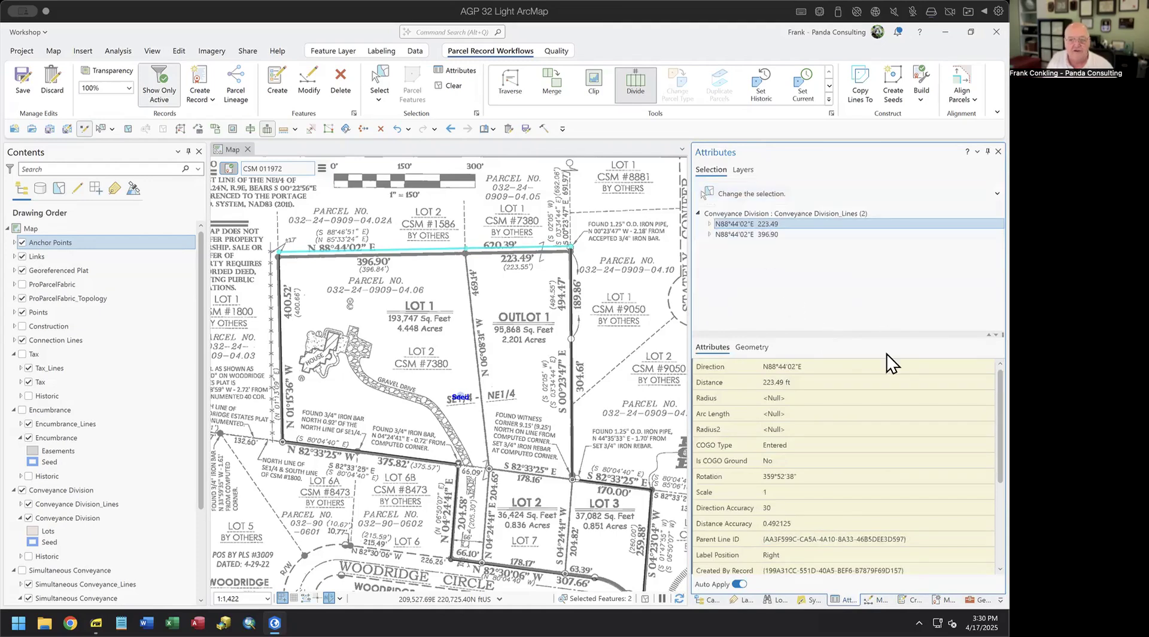
click(834, 377)
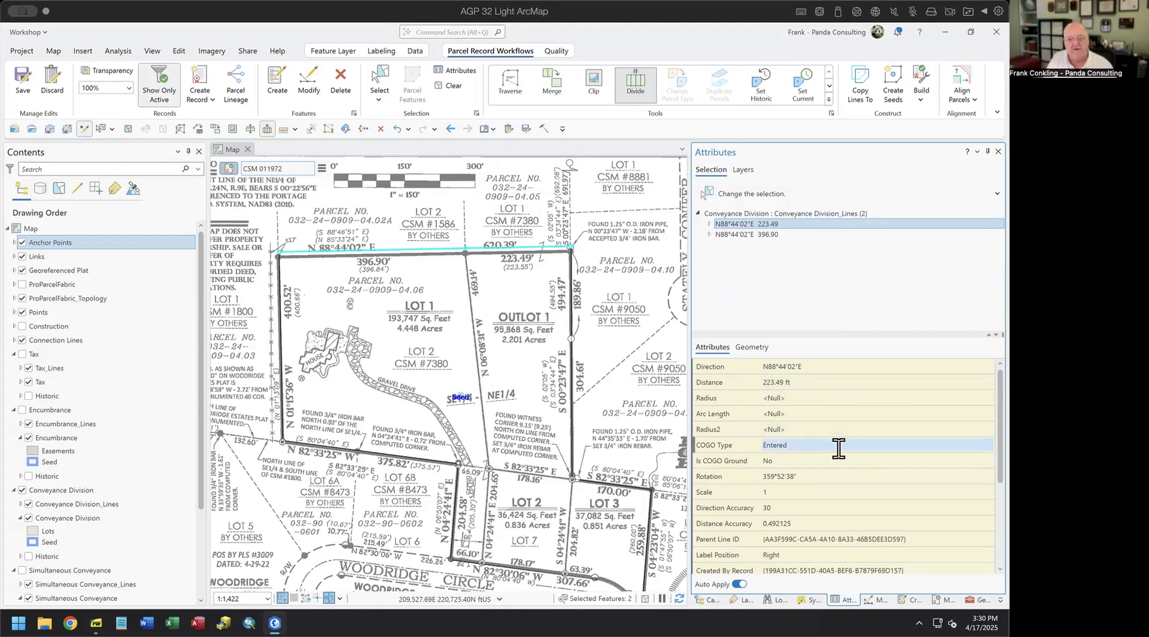
- Confirm the 396.90 segment's COGO Type stays Entered, then select the 494.47 ft east line
click(774, 233)
click(813, 445)
click(813, 444)
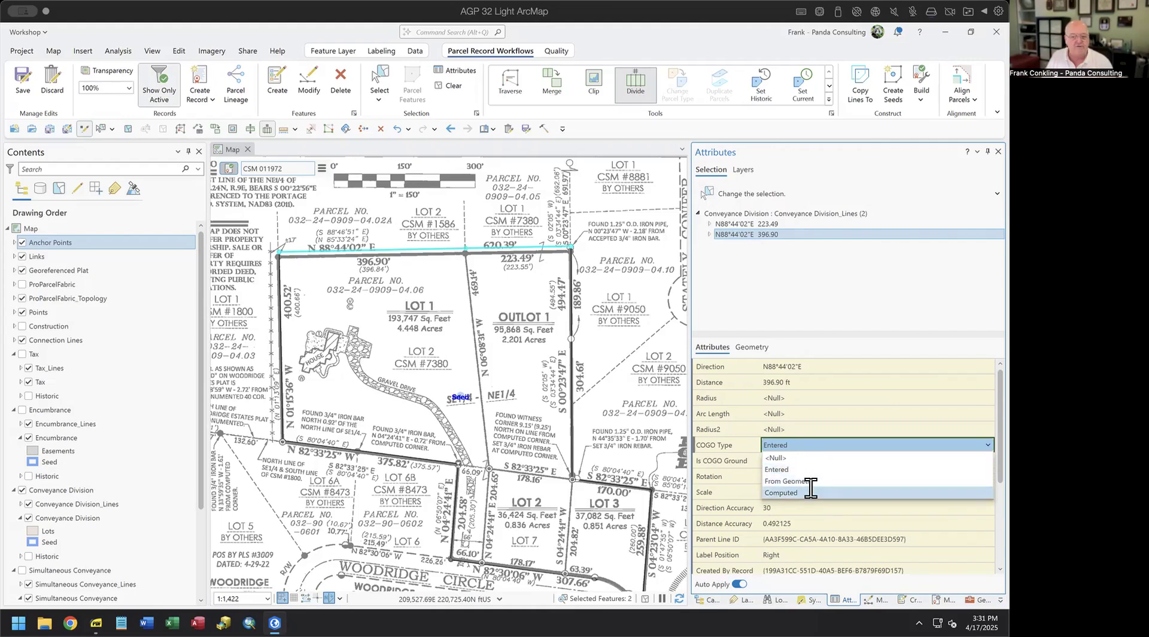
click(840, 336)
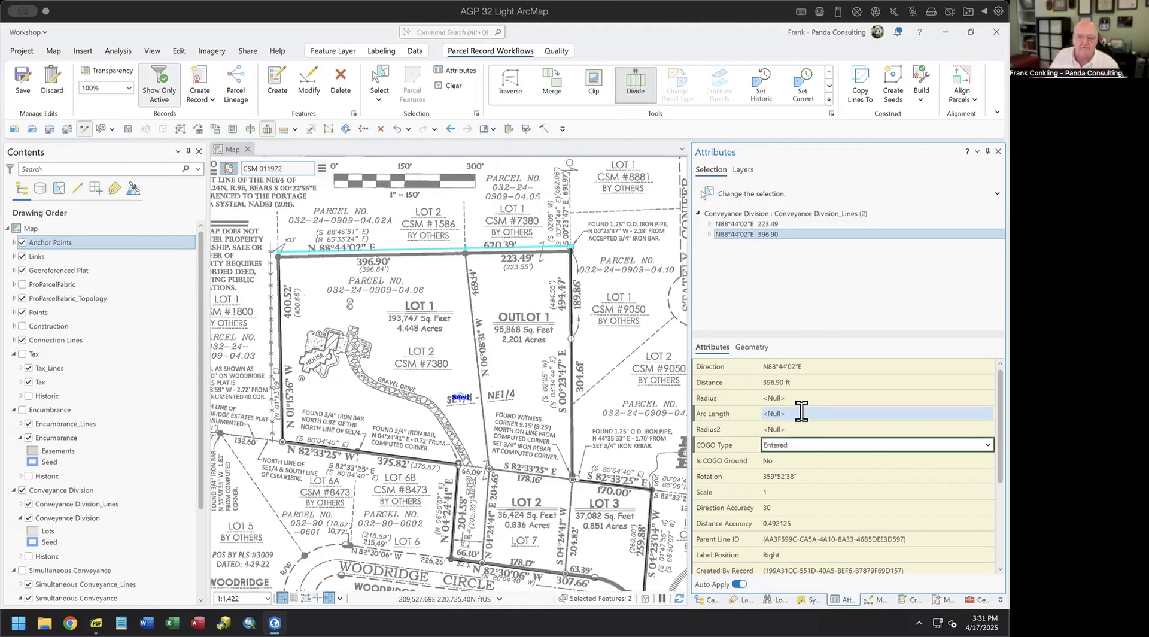
click(379, 78)
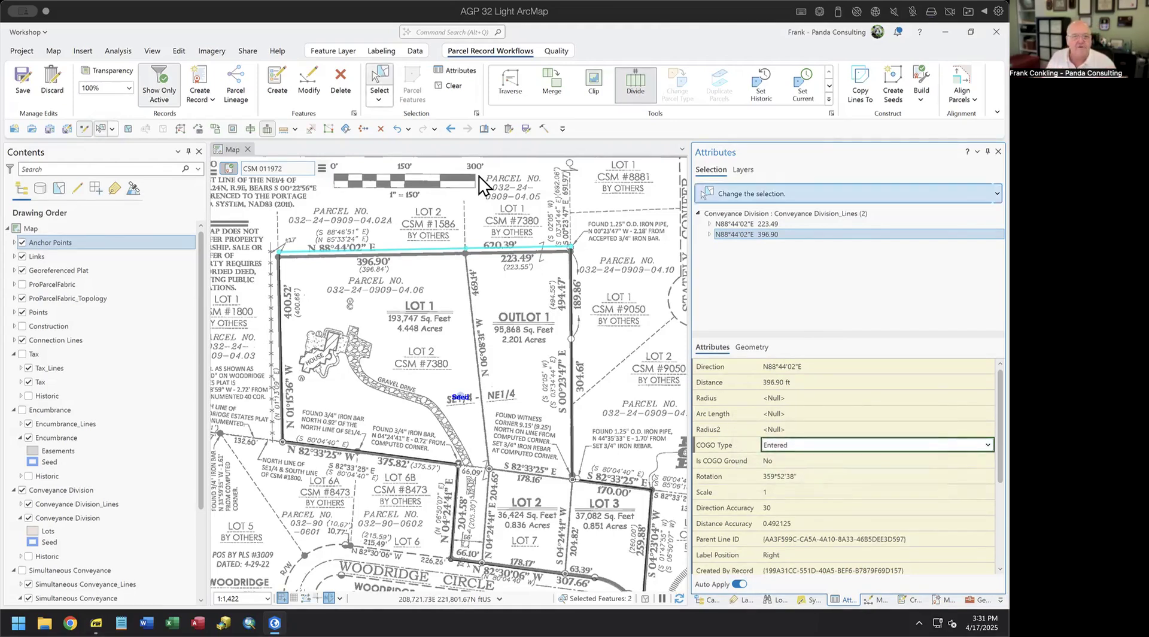
click(571, 312)
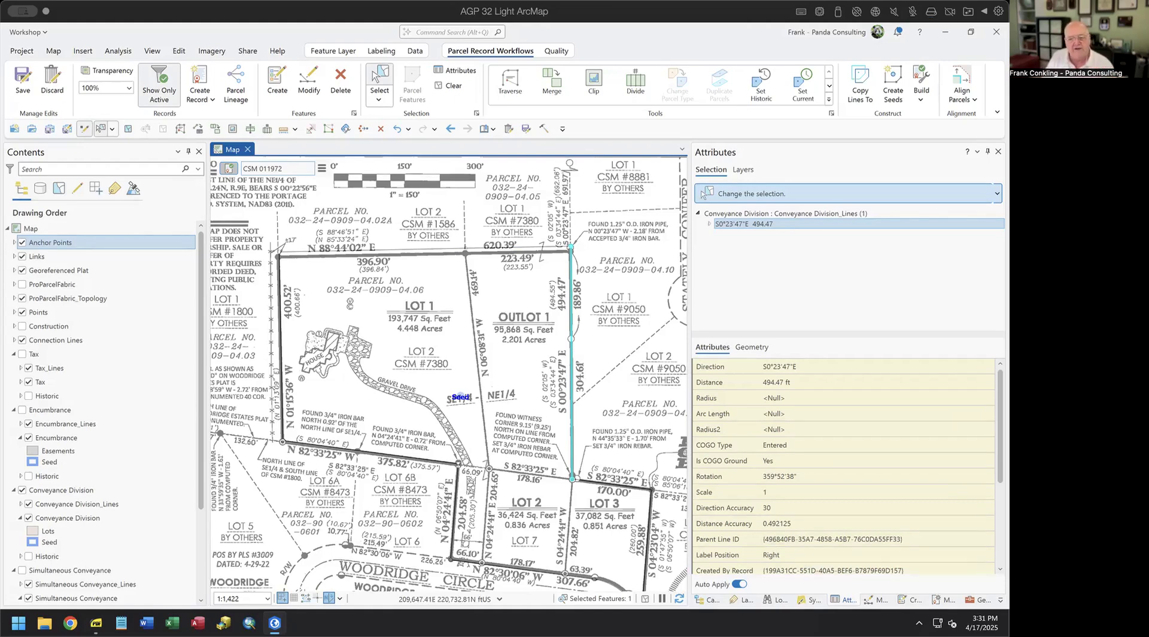
- Divide the 494.47 ft east line into 189.86 and 304.61 ftUS, then select the 307.66 ft frontage line
click(877, 599)
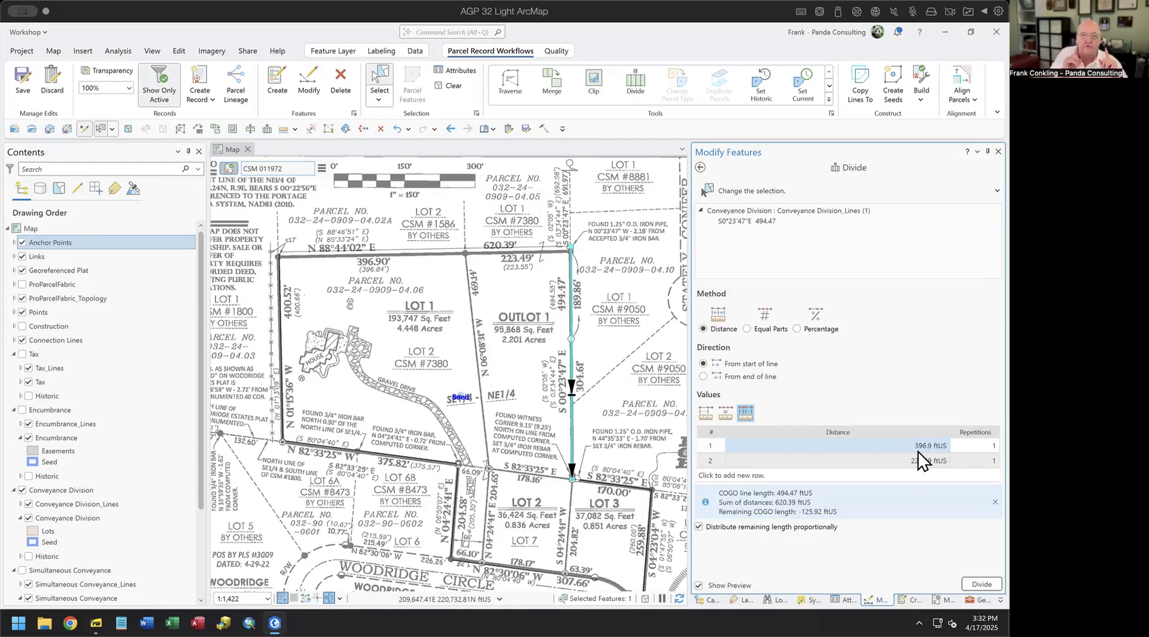
click(705, 413)
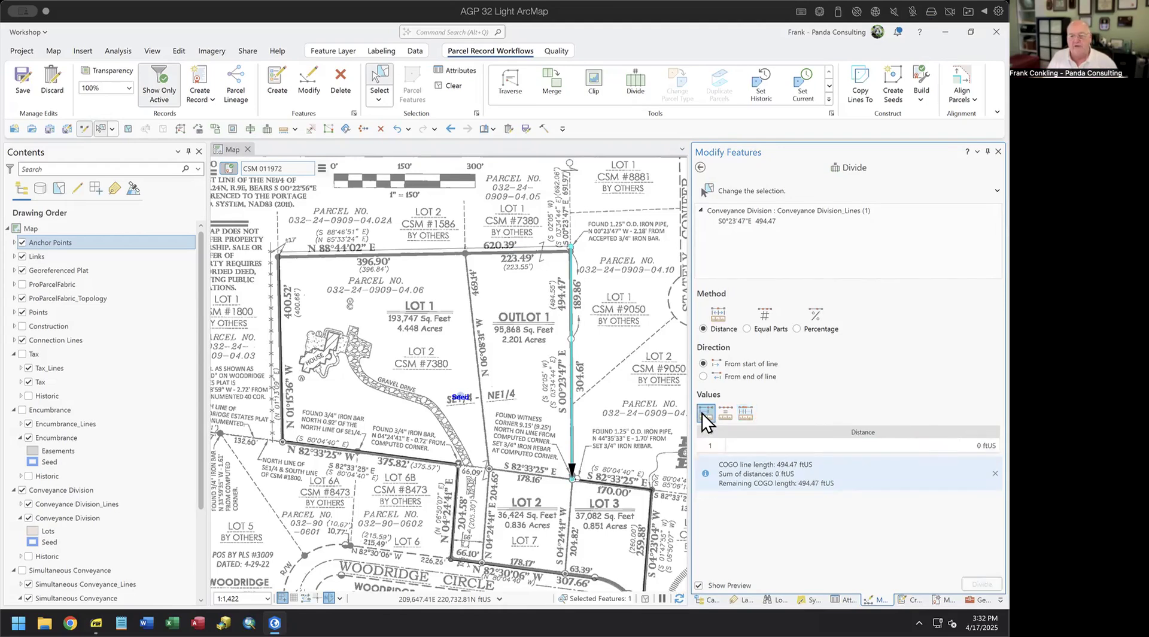
click(746, 413)
click(918, 445)
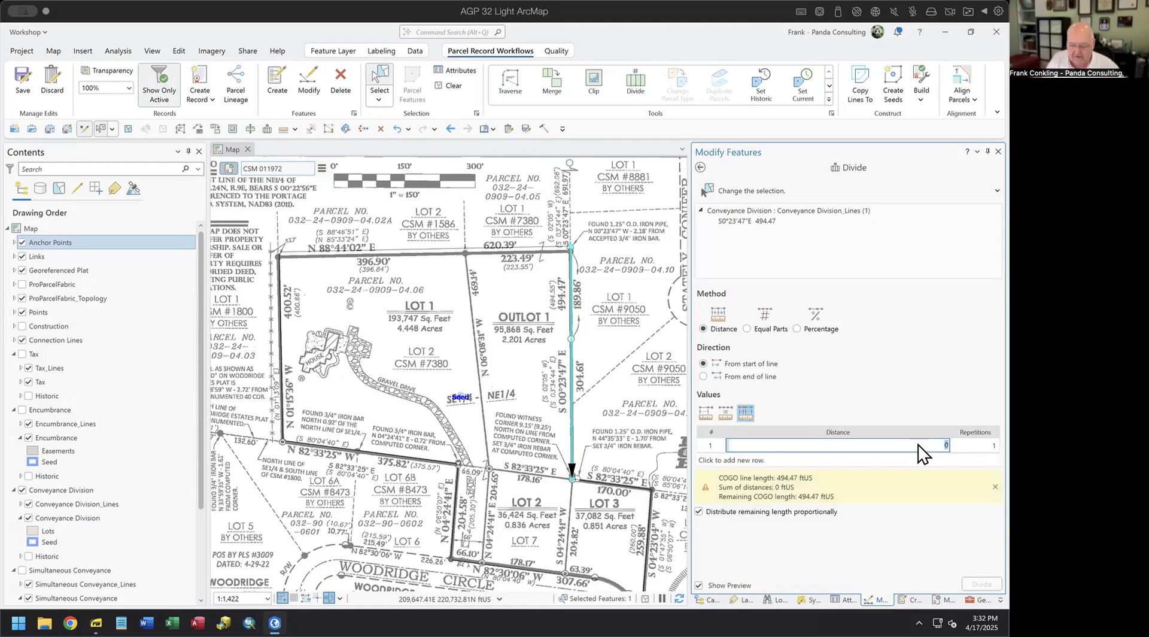
text(189.86)
key(Return)
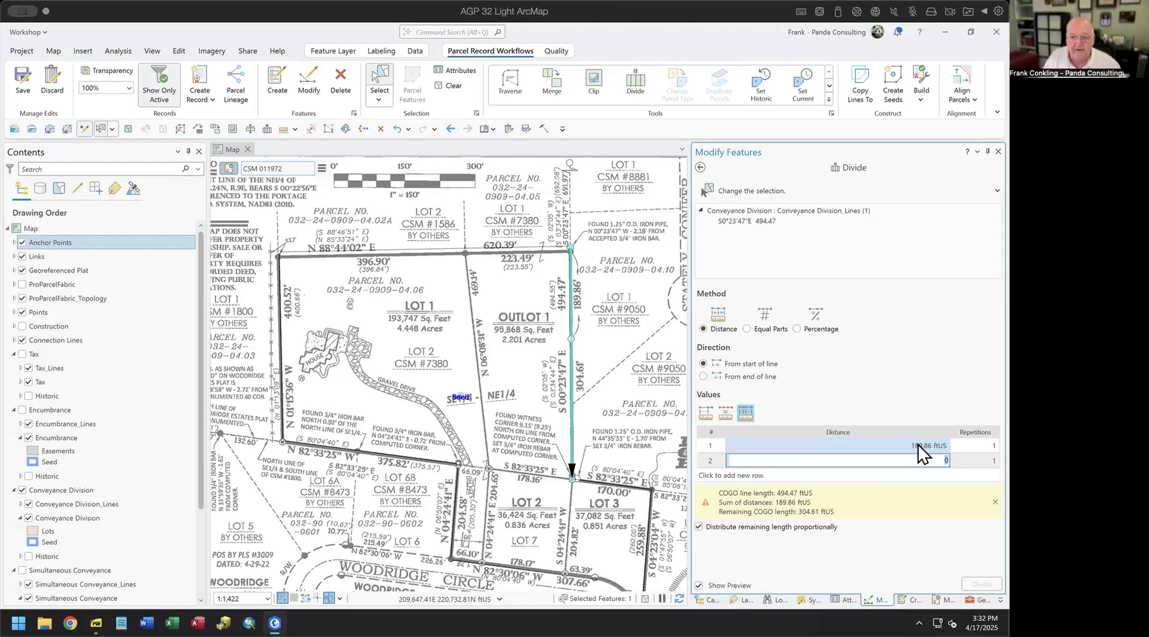
text(304.)
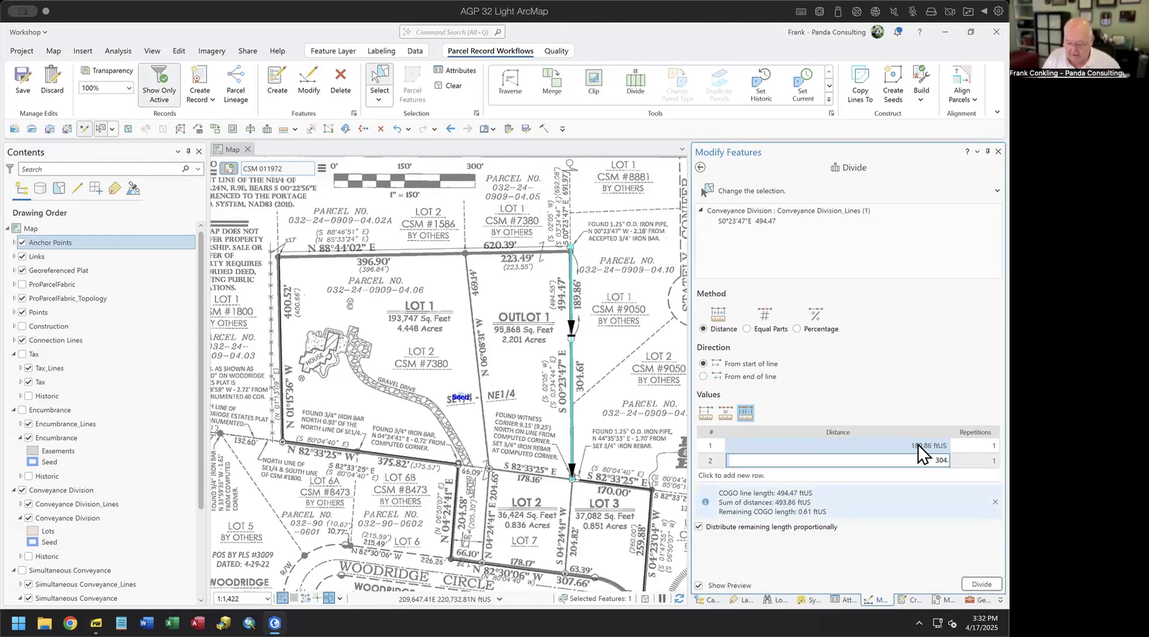
text(61)
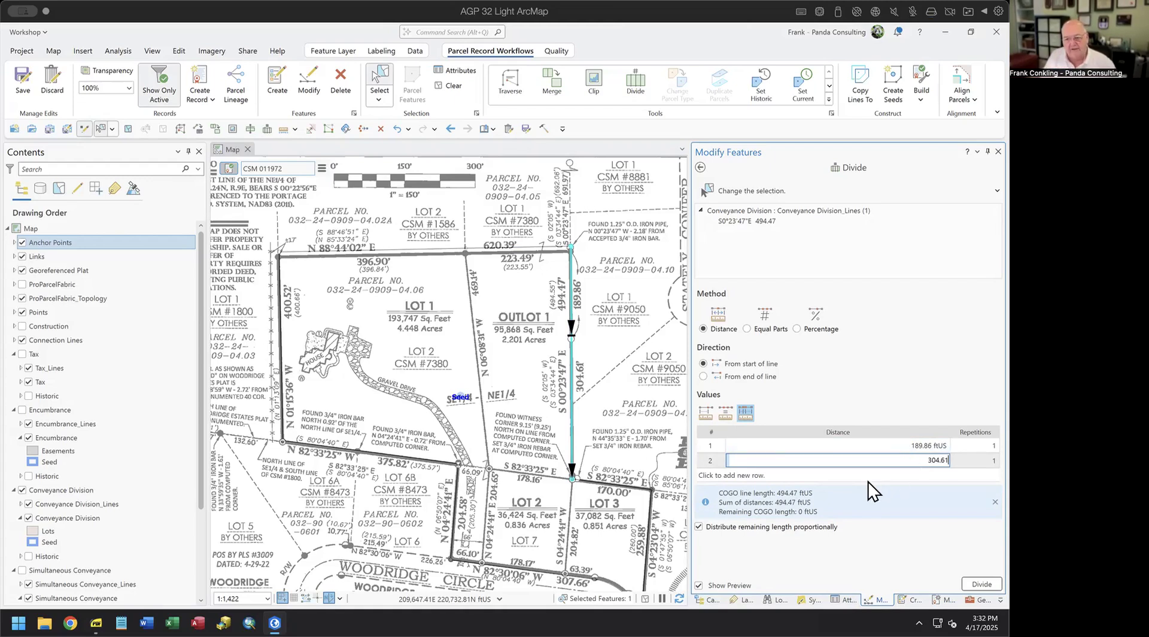
click(982, 583)
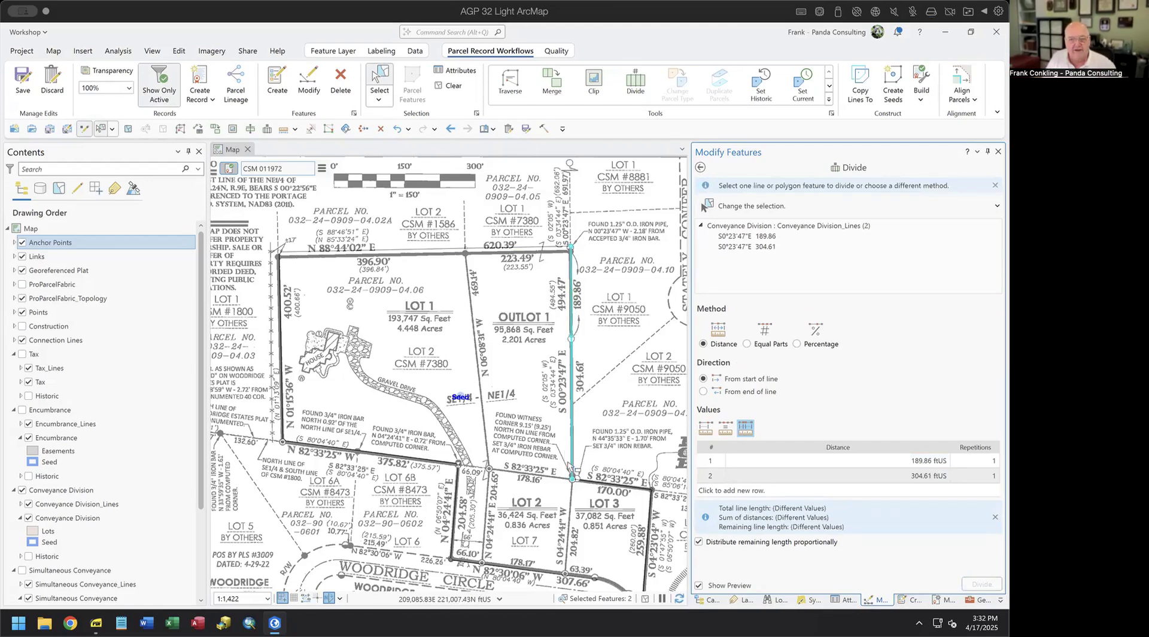
scroll(556, 469, down, 5)
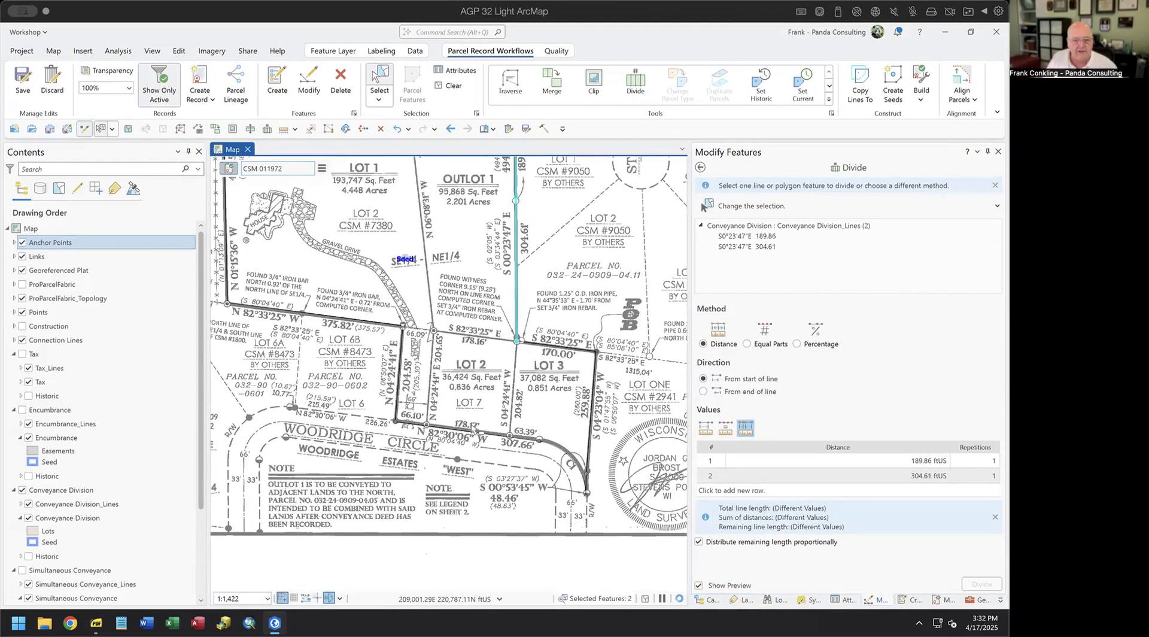
click(522, 448)
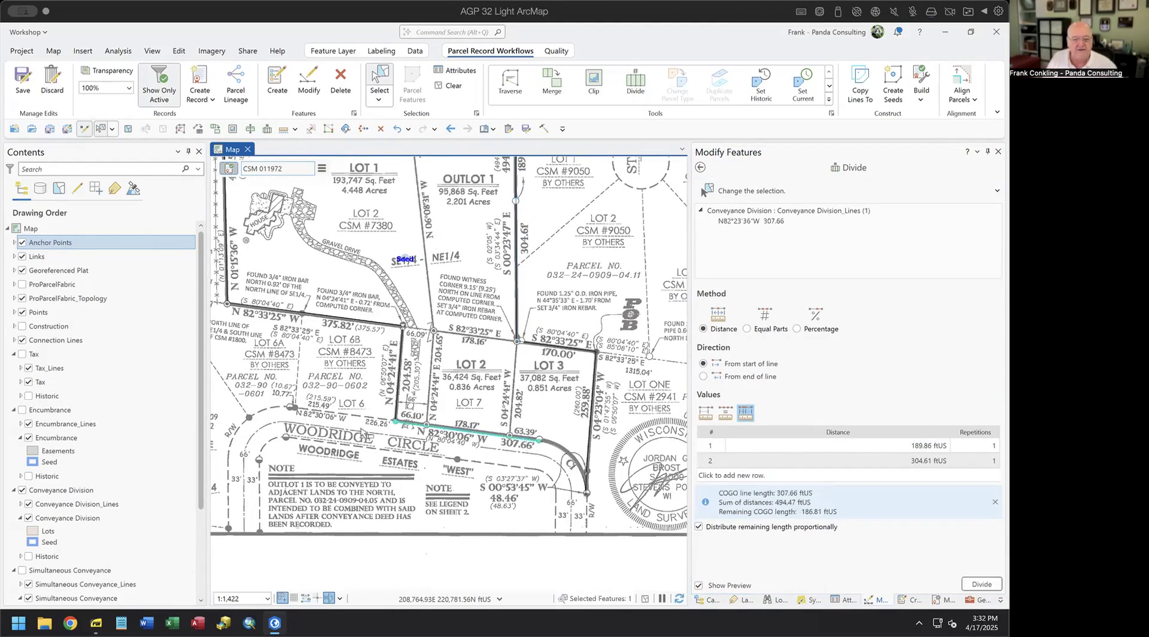
- Split the 307.66 ft Woodridge Circle line into 63.39, 178.17 and 66.10 ft pieces
click(704, 415)
click(745, 413)
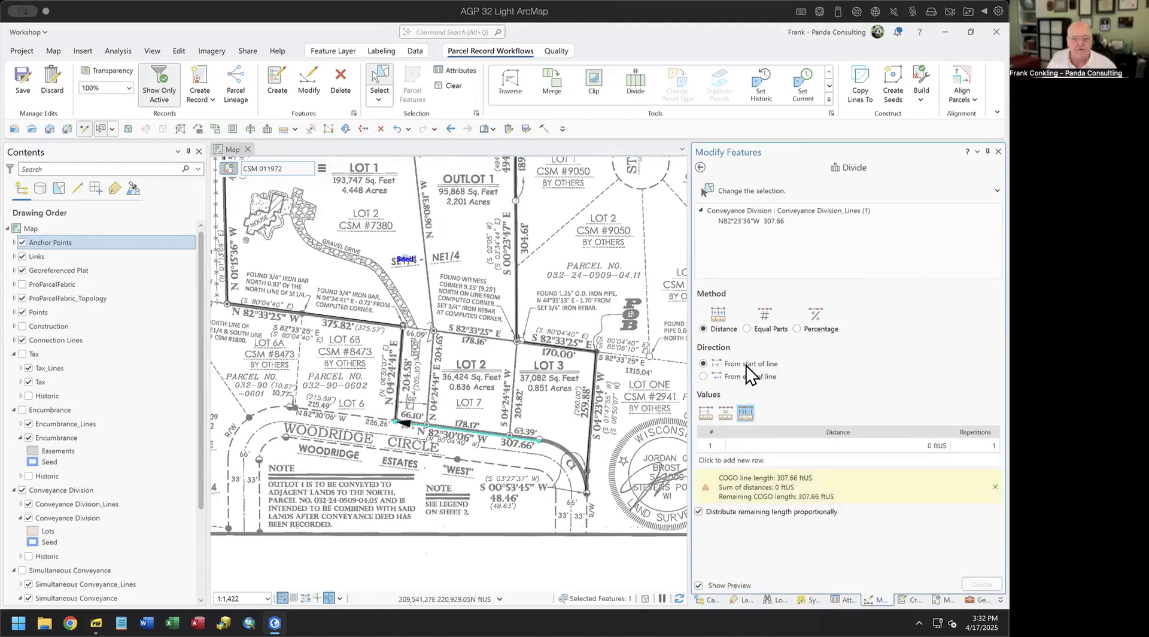
click(924, 447)
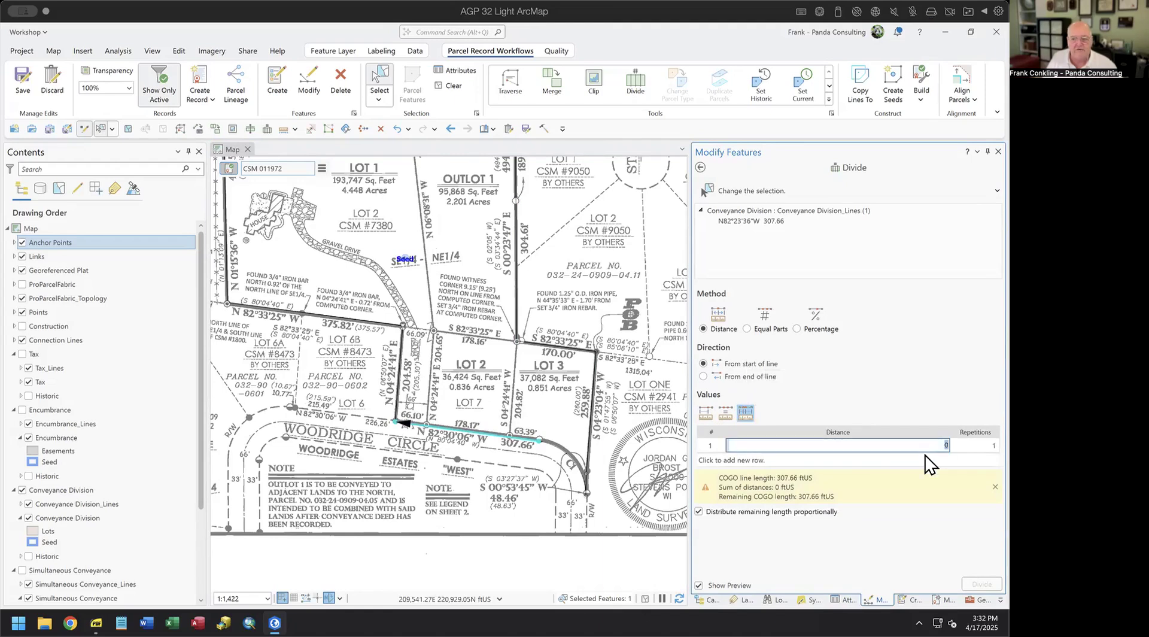
text(63.39)
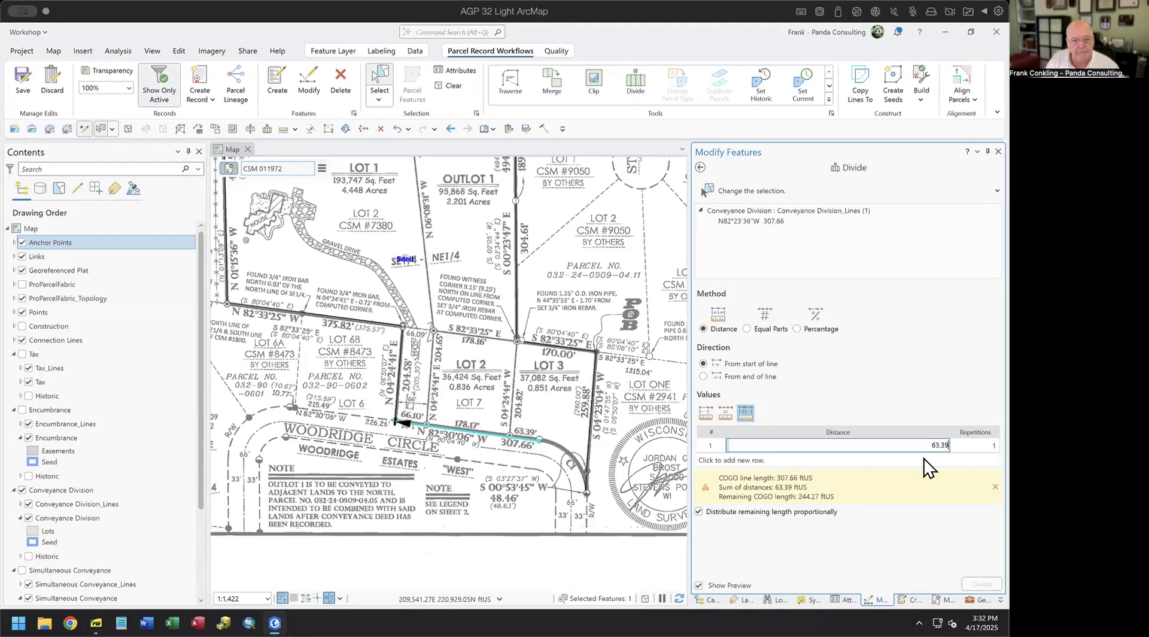
click(924, 459)
text(178.)
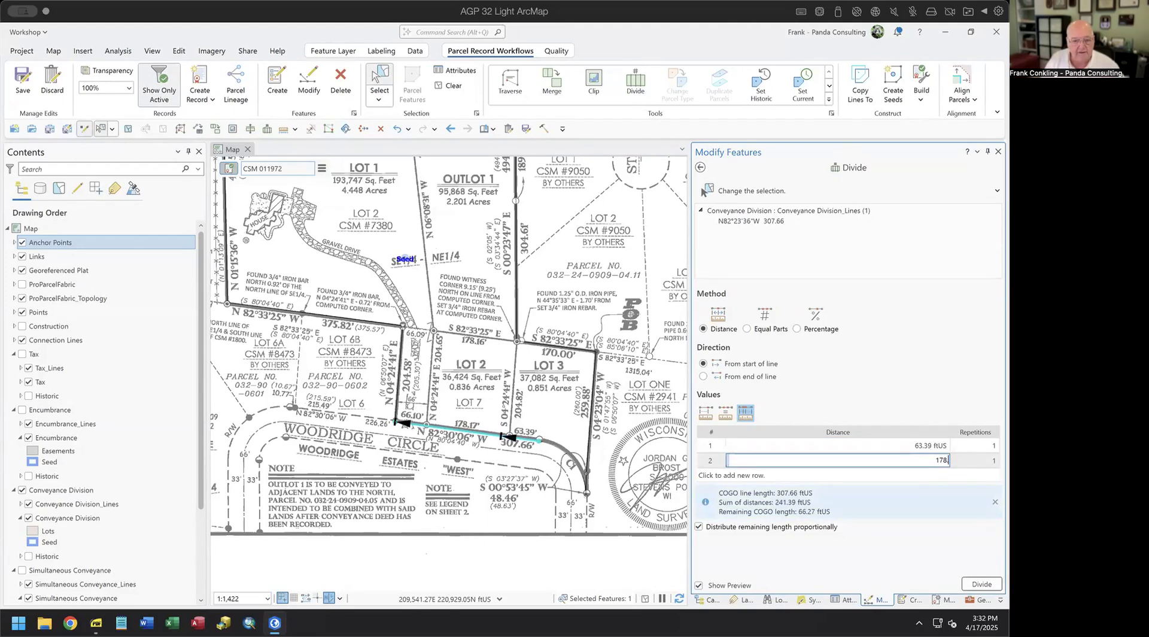
text(17)
key(Return)
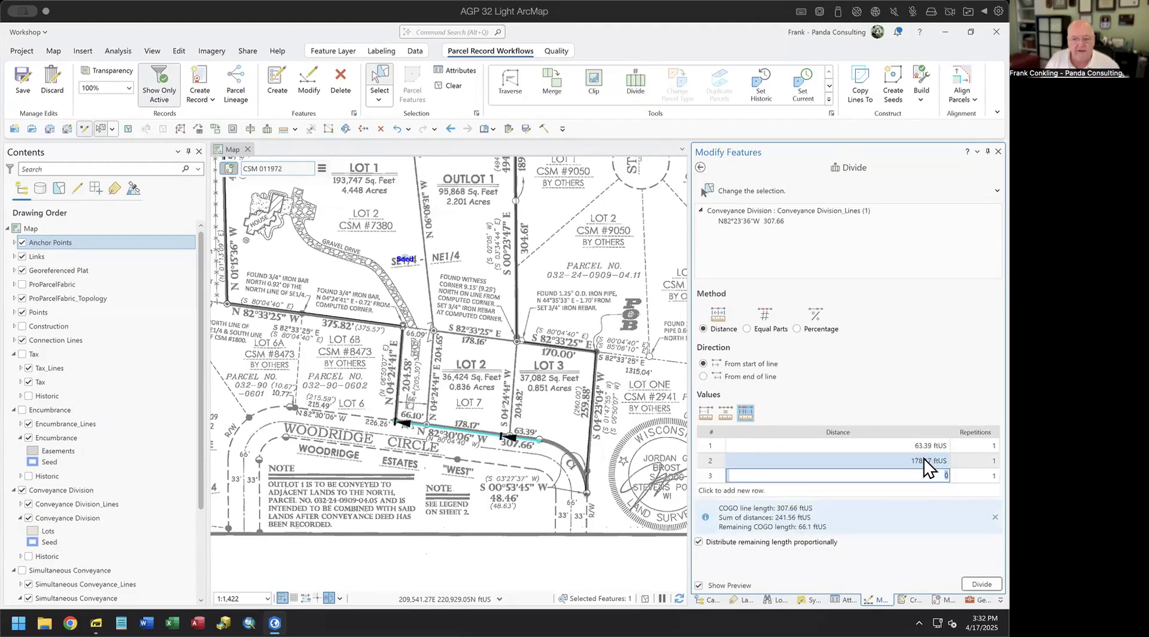
text(66.10)
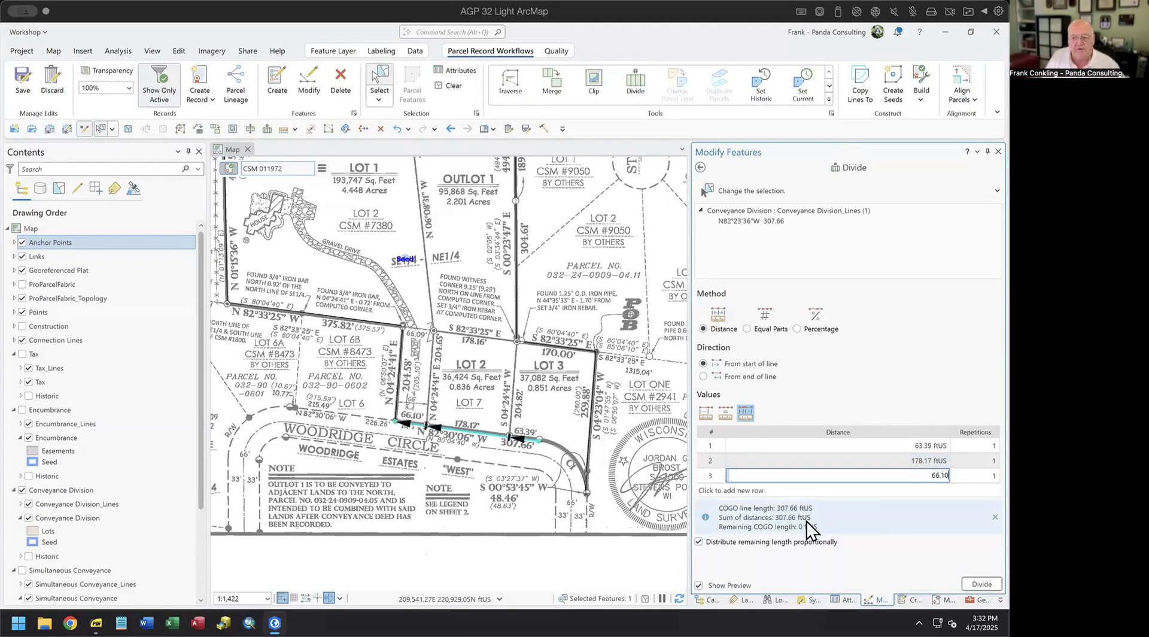
click(969, 581)
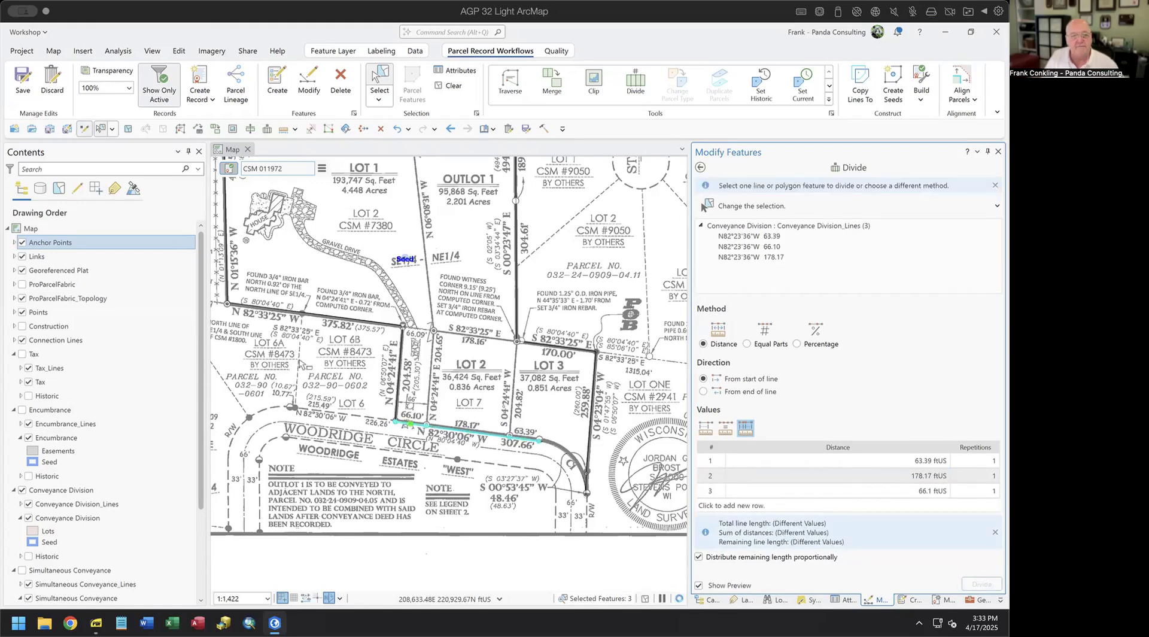
- Label the Conveyance Division_Lines with their lengths and radius, with the Georeferenced Plat shown beneath
drag(317, 375, 487, 474)
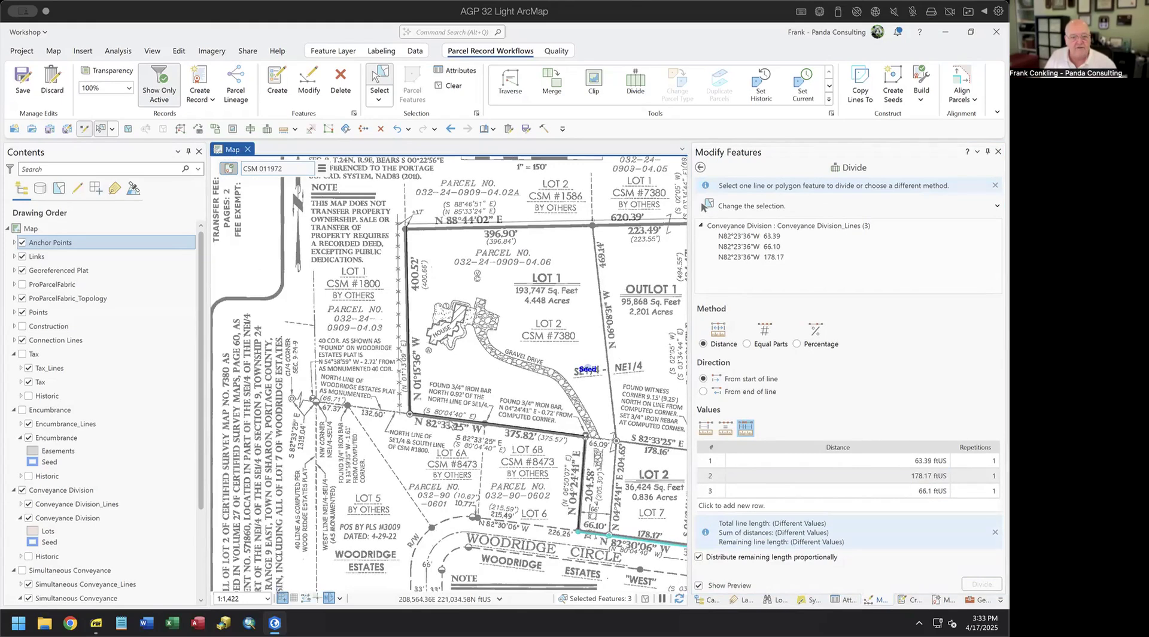
drag(508, 297, 362, 272)
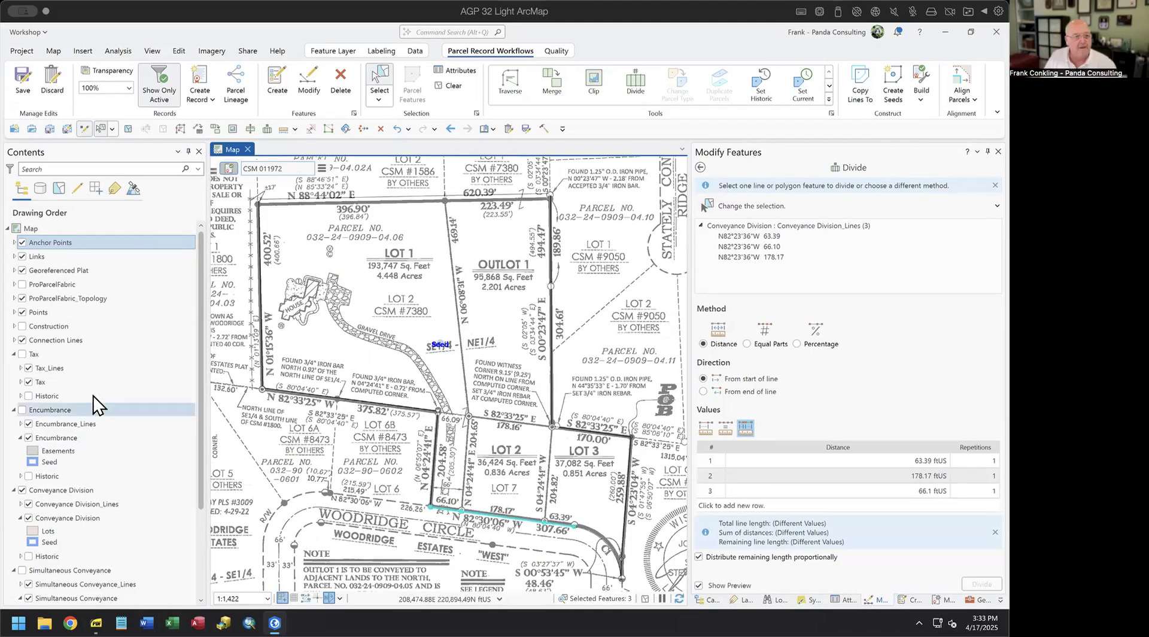
click(23, 271)
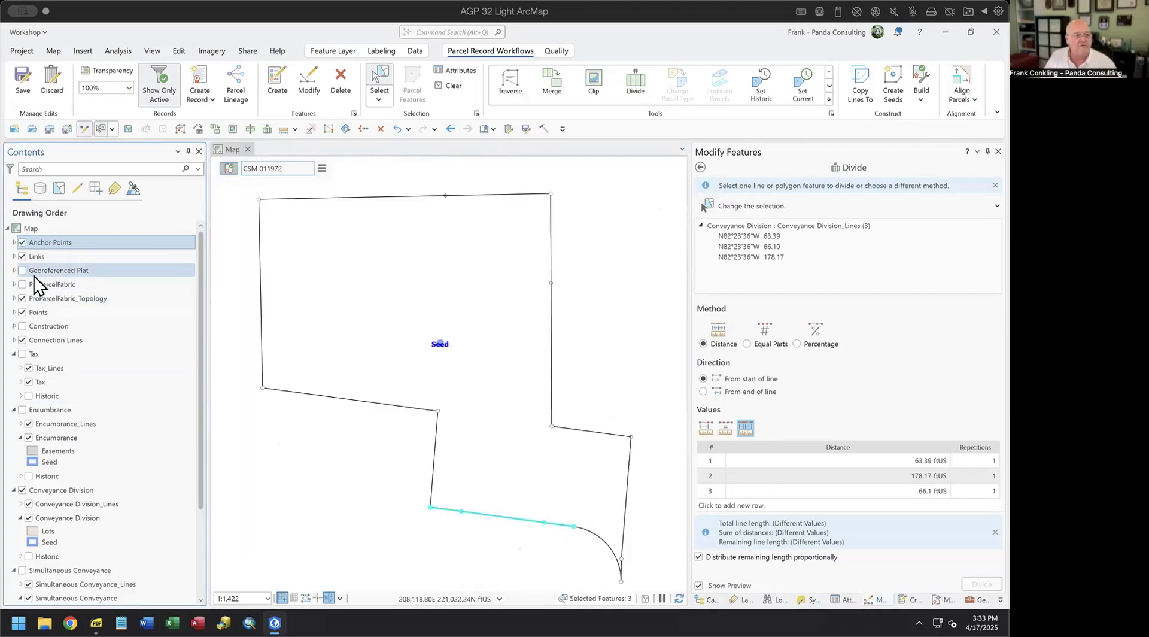
click(475, 174)
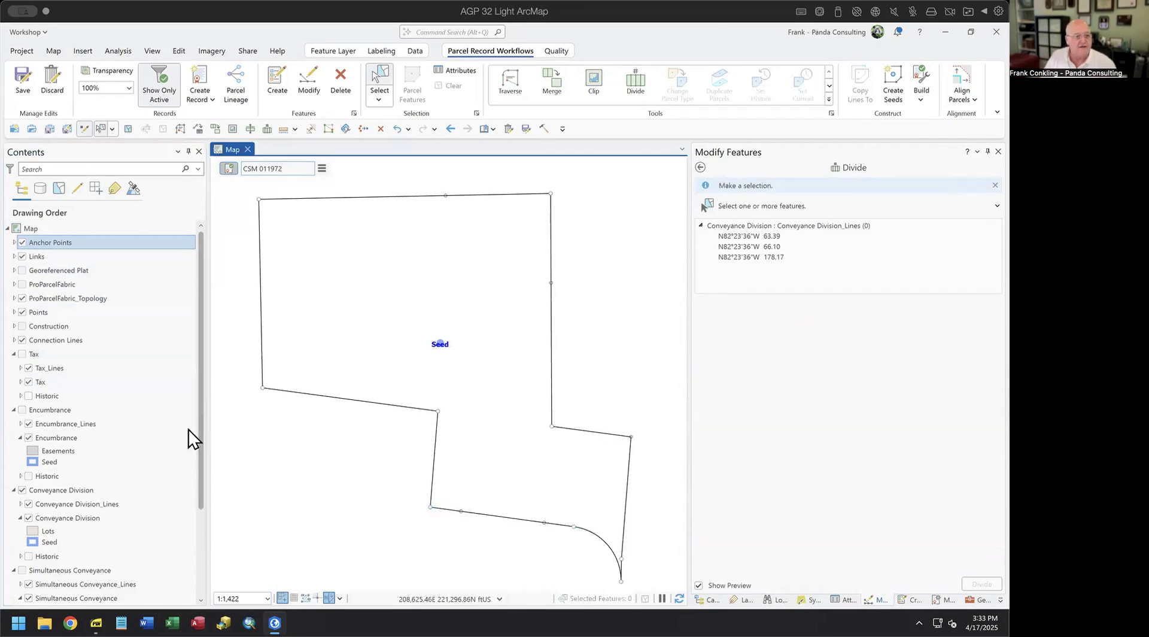
right_click(87, 508)
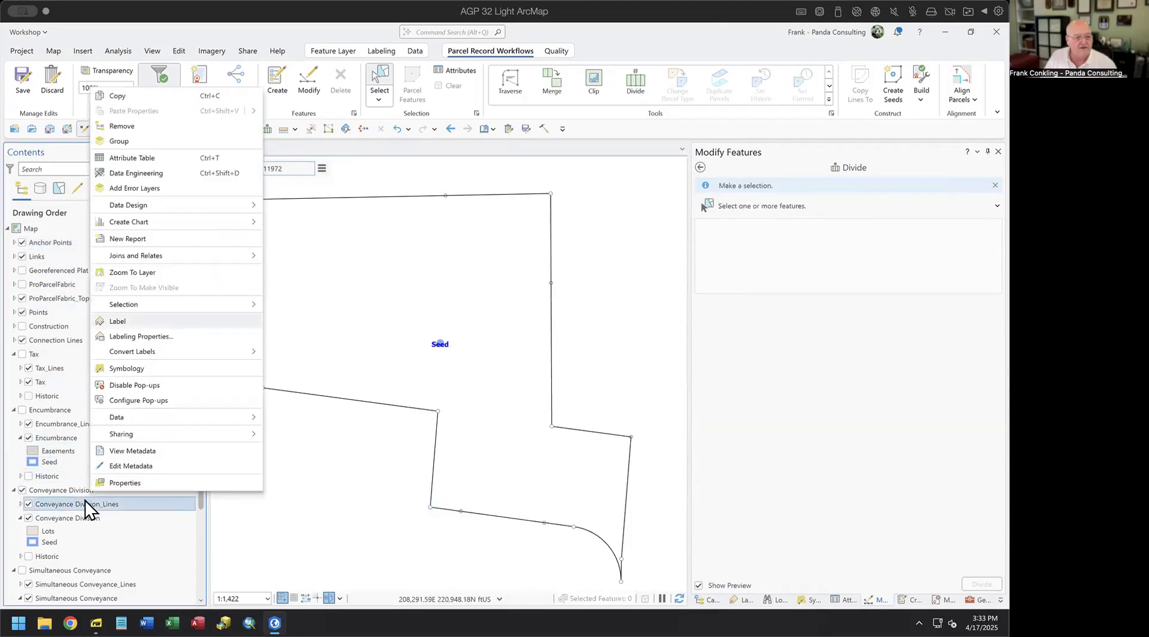
click(122, 319)
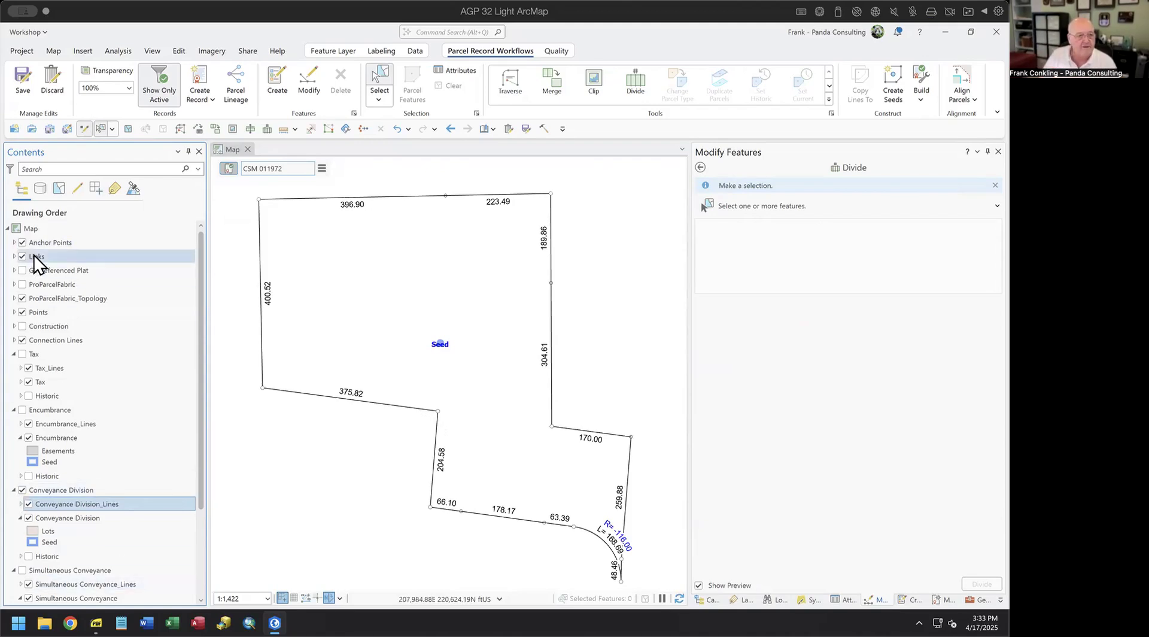
click(22, 270)
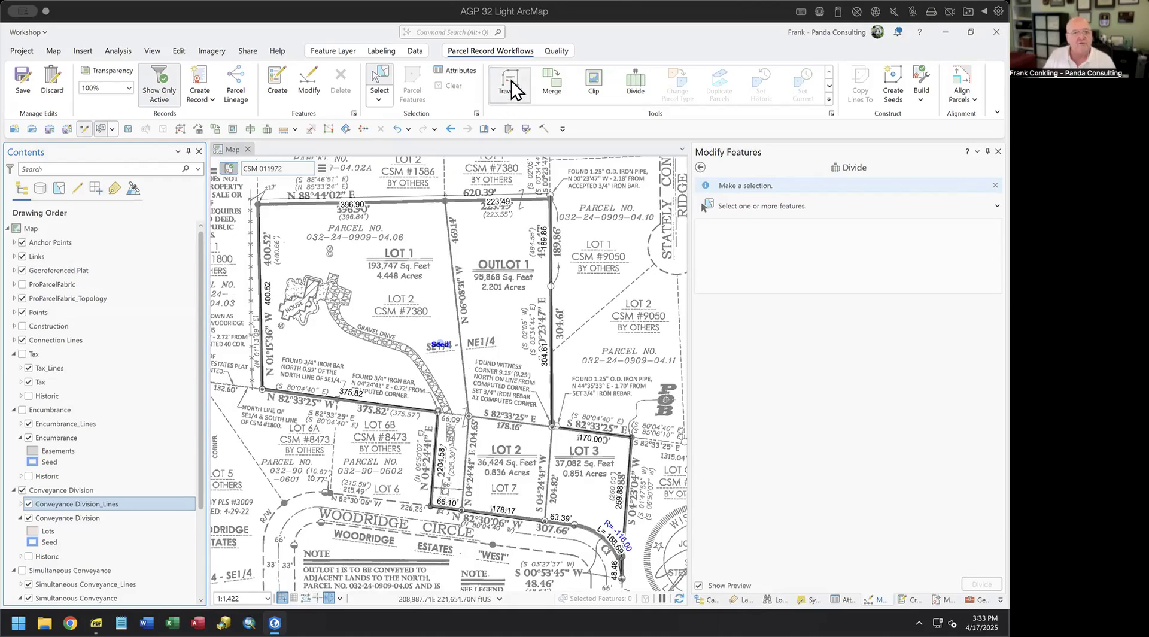
click(739, 315)
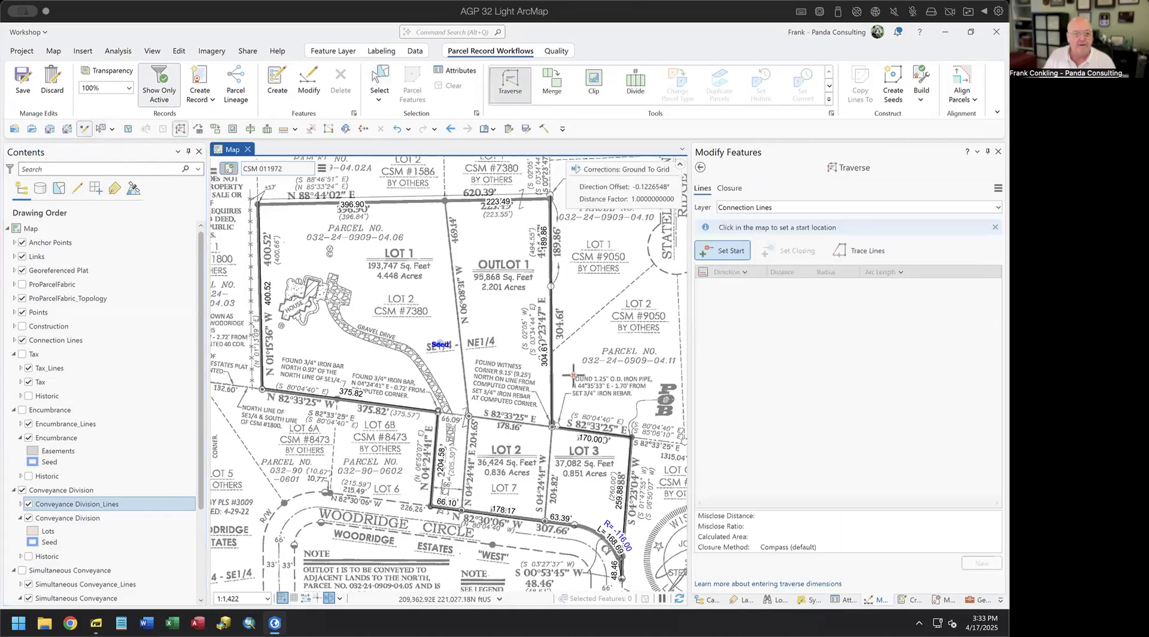
- Target Conveyance Division_Lines, start at the 66.10/178.17 ft point, and close on the north line
click(778, 211)
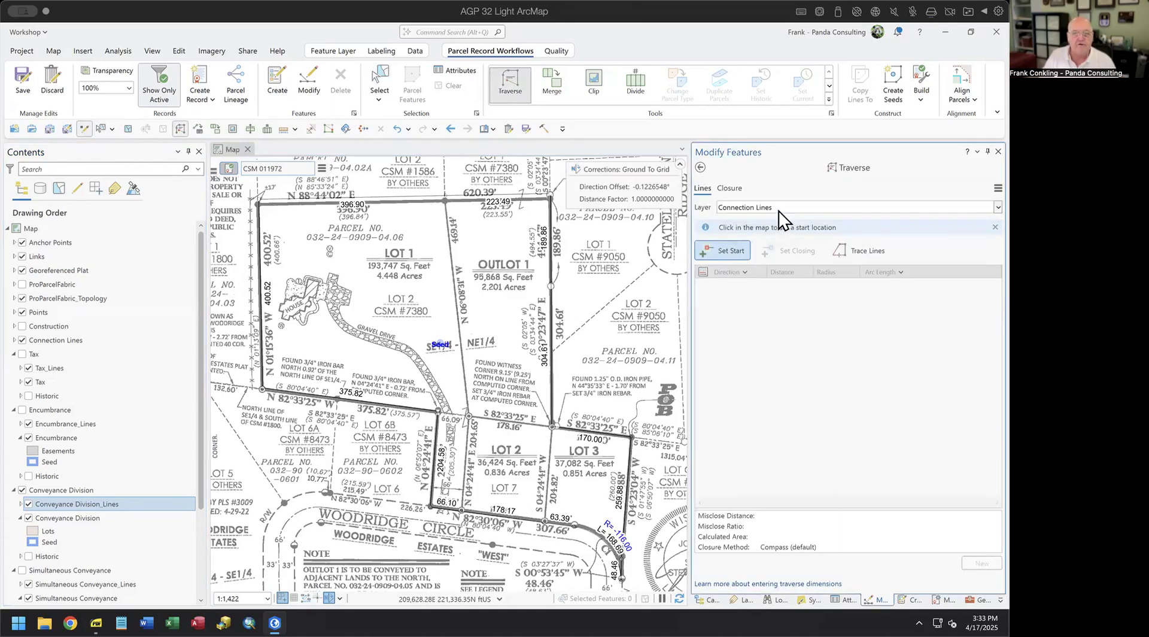
click(809, 241)
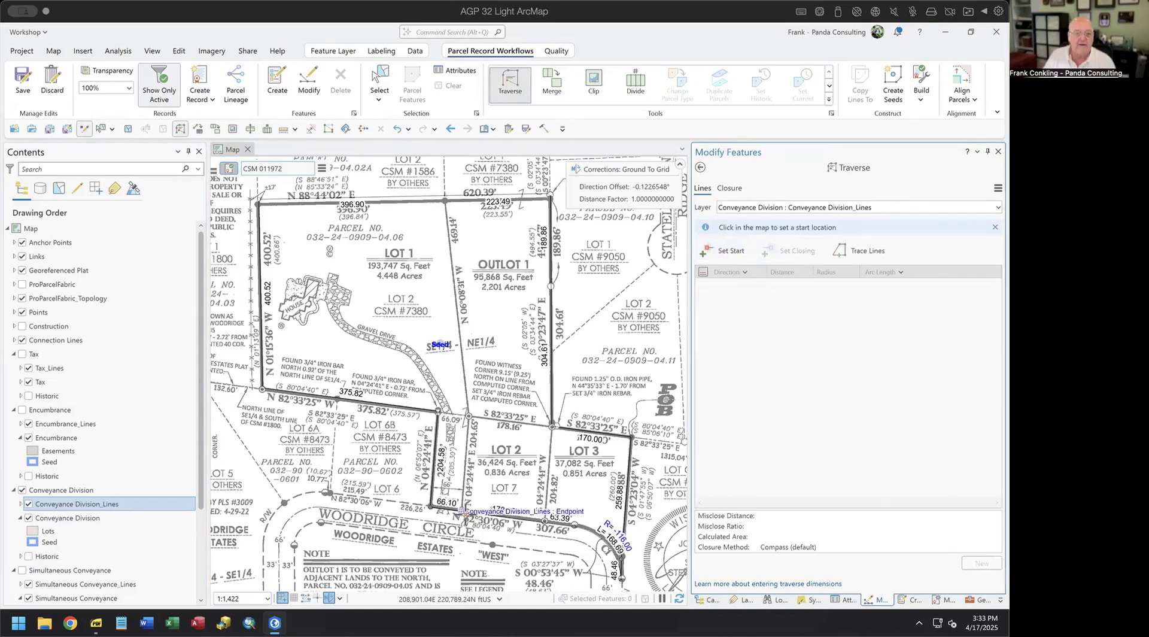
click(462, 511)
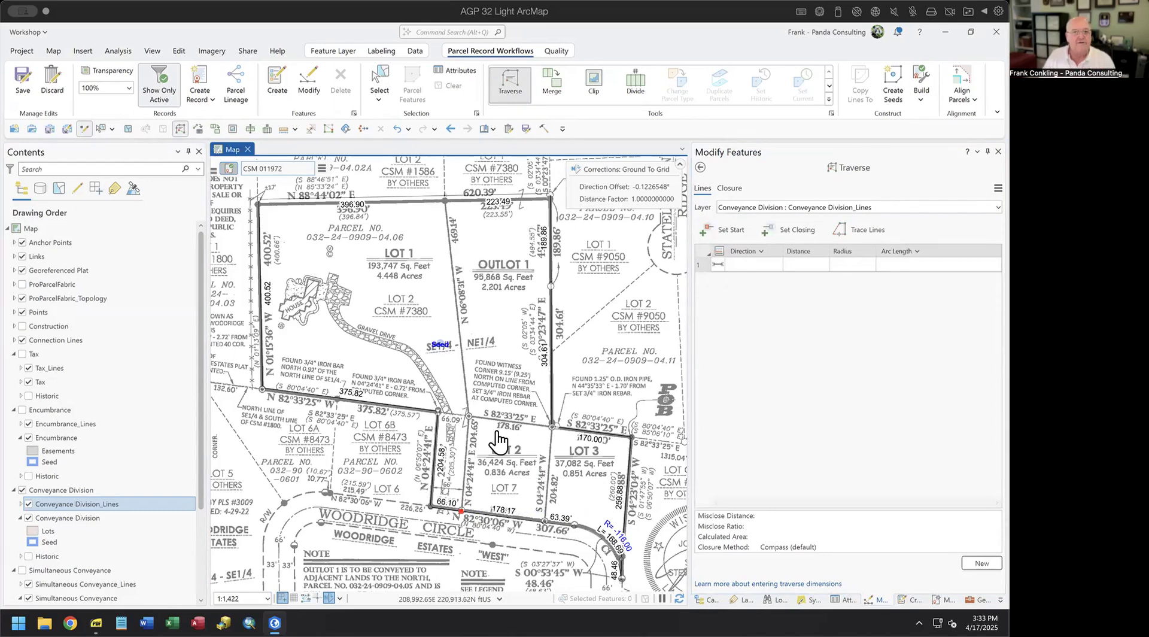
click(795, 233)
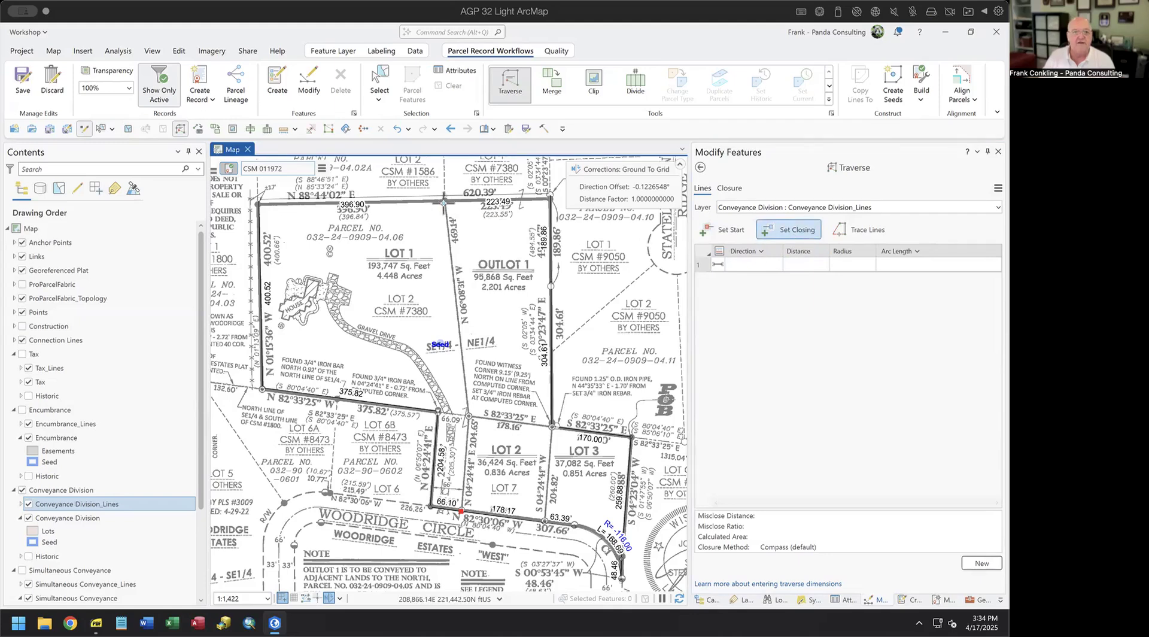
click(23, 270)
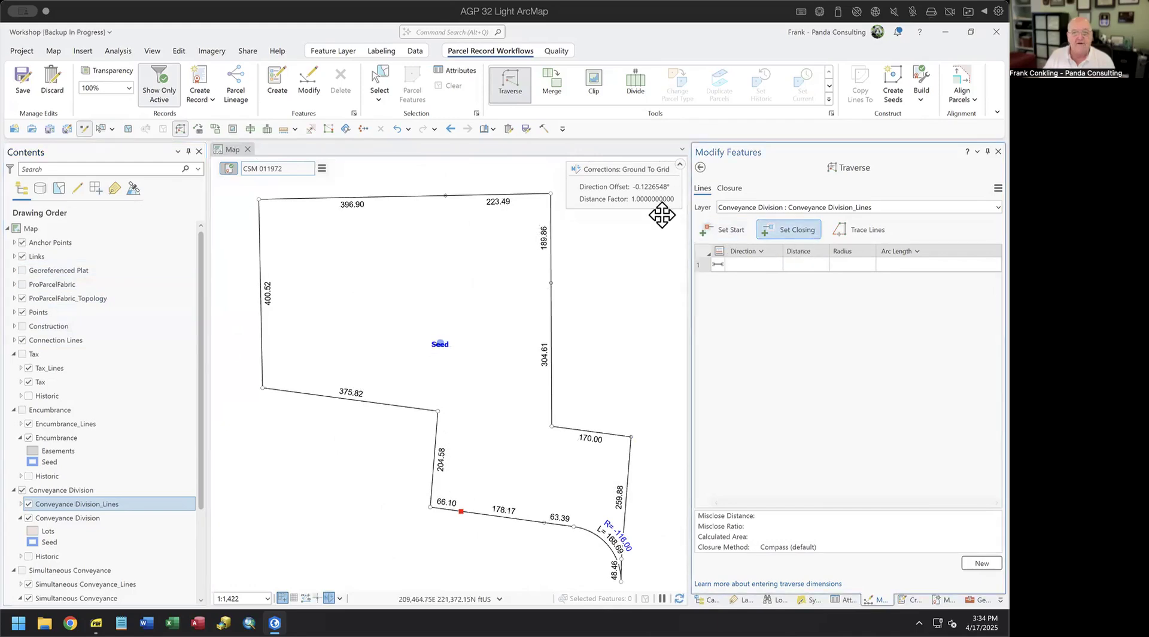
click(442, 199)
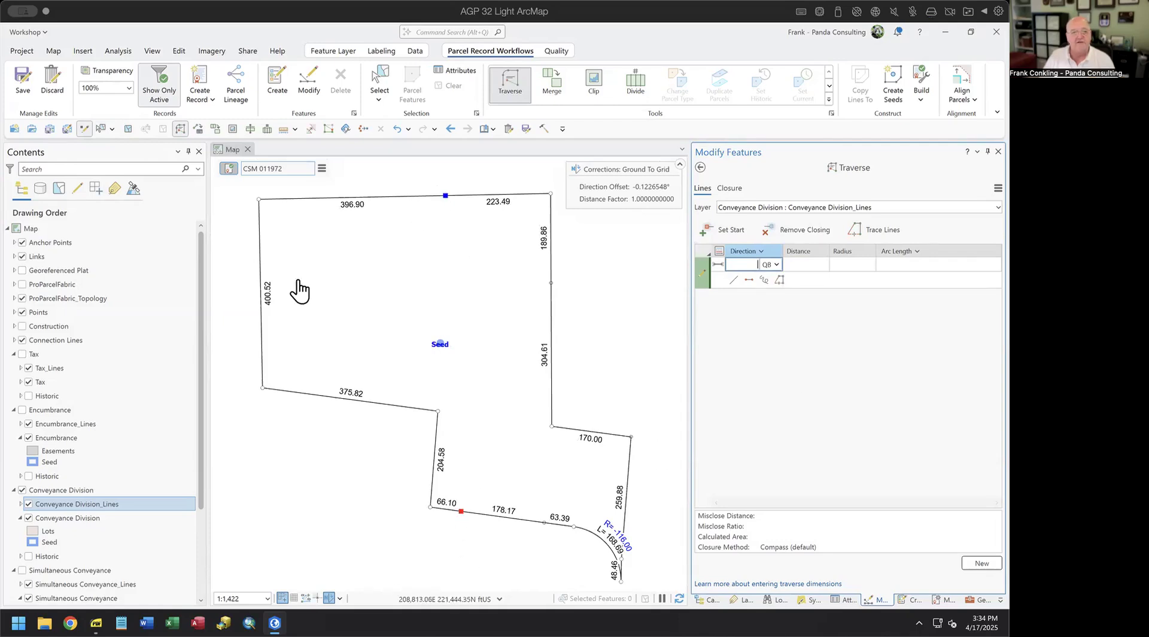
- Show the plat again and enter the first course N4°24'41"E, 204.65 ft
click(23, 270)
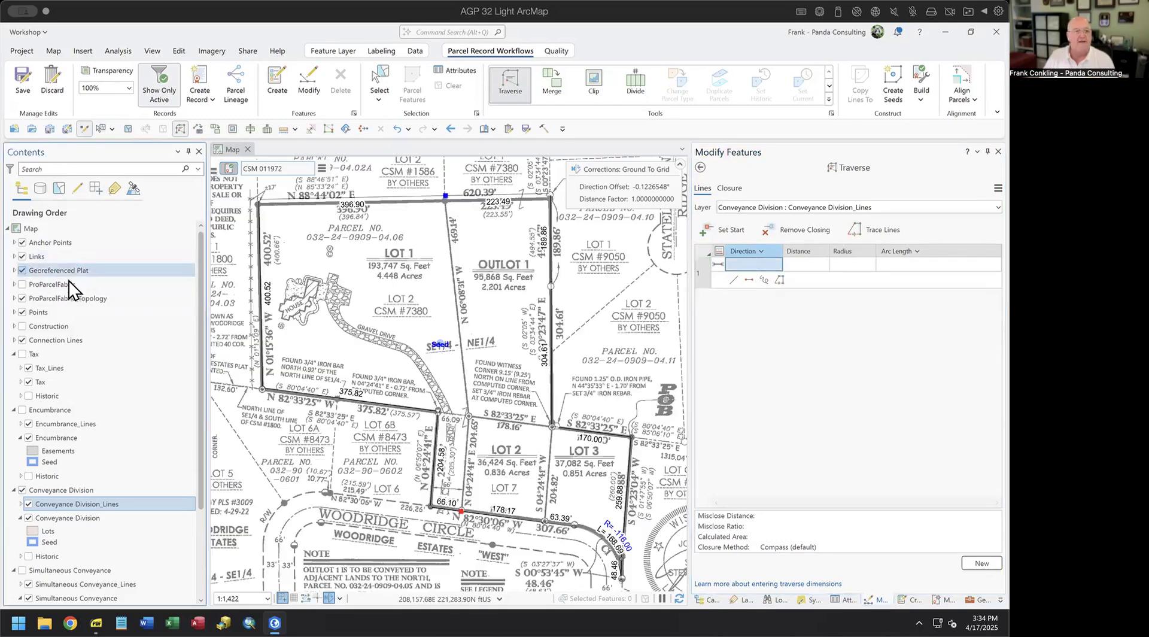
click(749, 263)
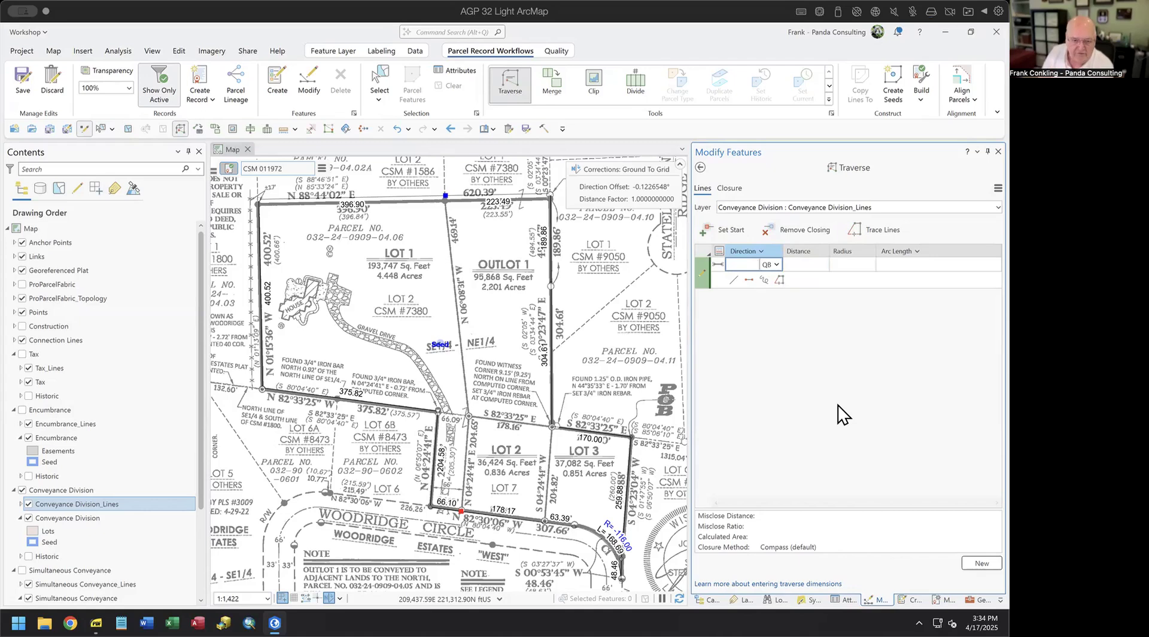
text(4.24)
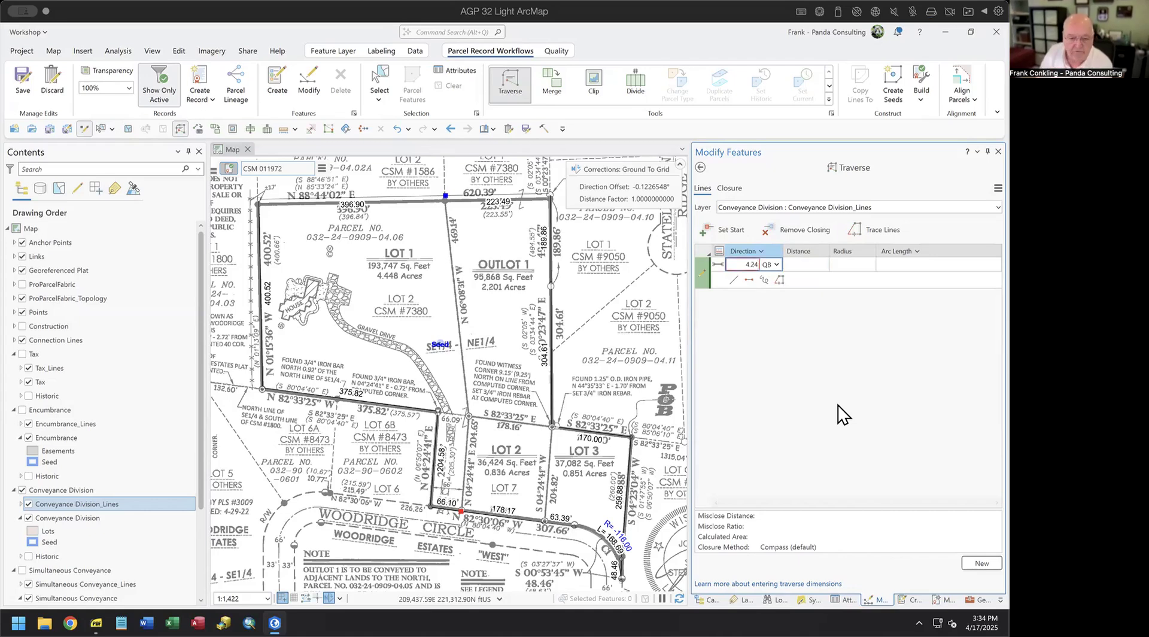
text(4)
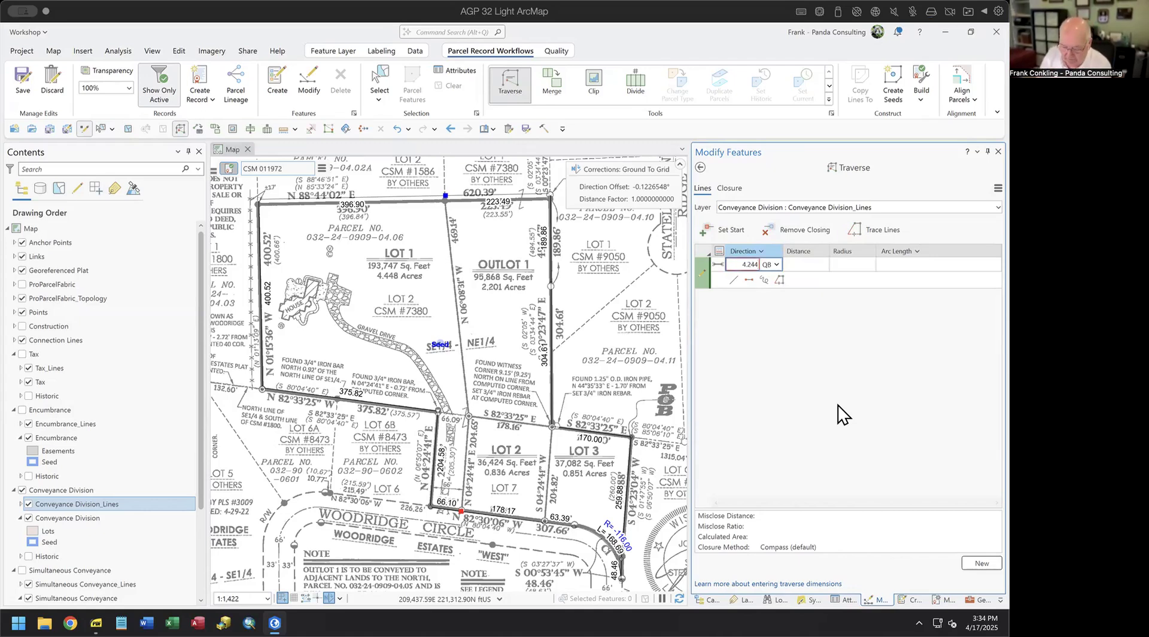
text(1-1)
key(Tab)
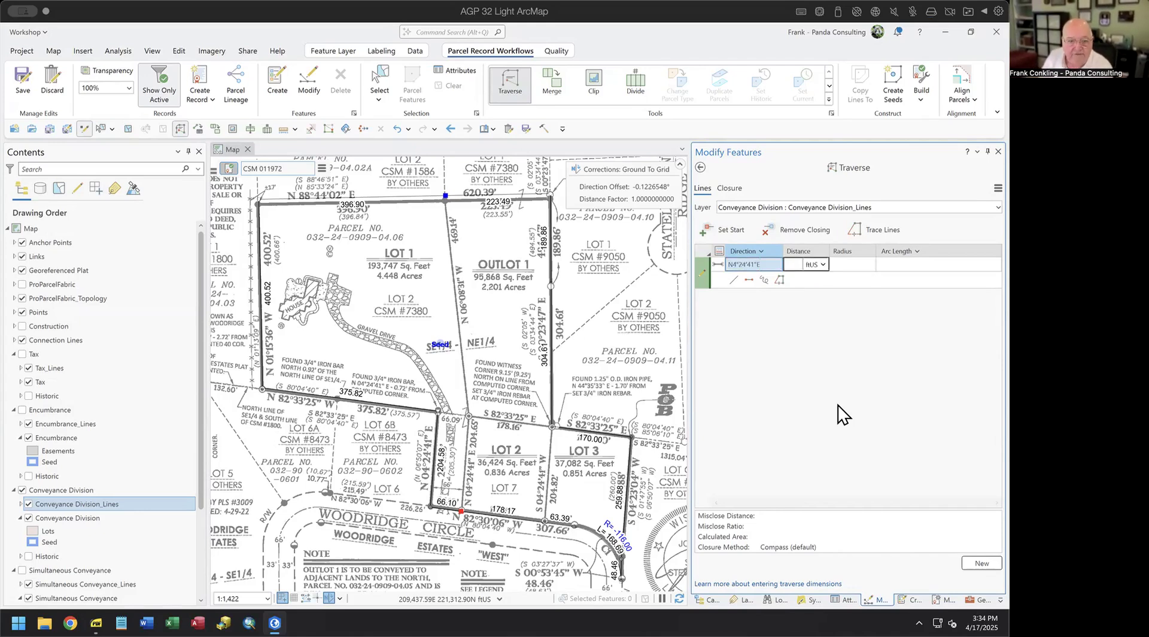
text(20)
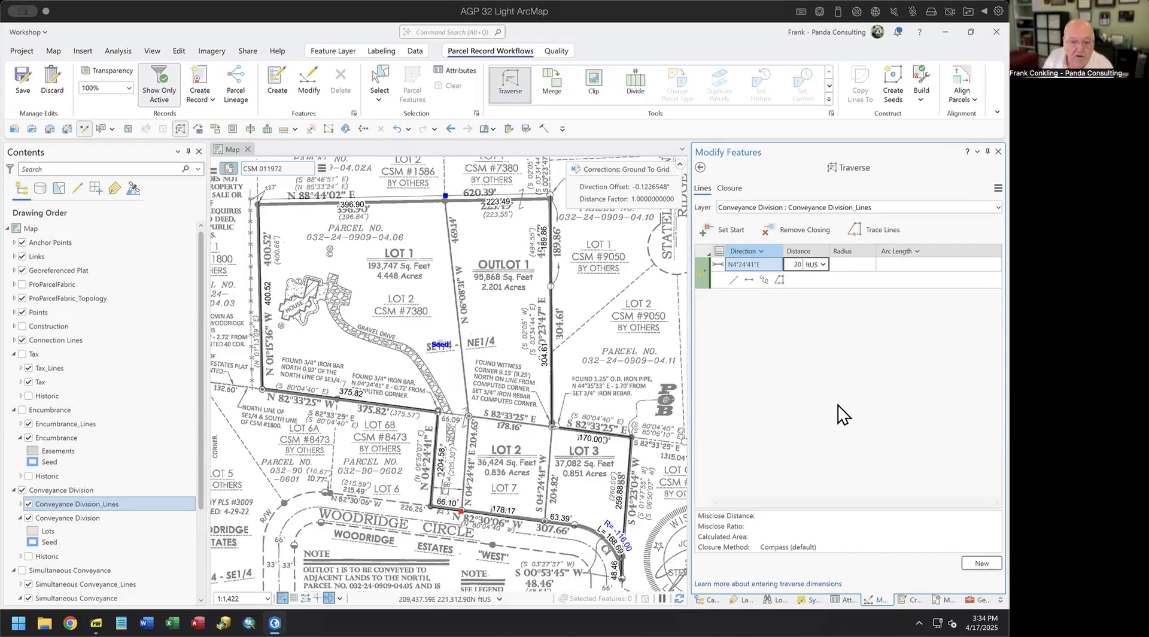
text(4.65)
key(Return)
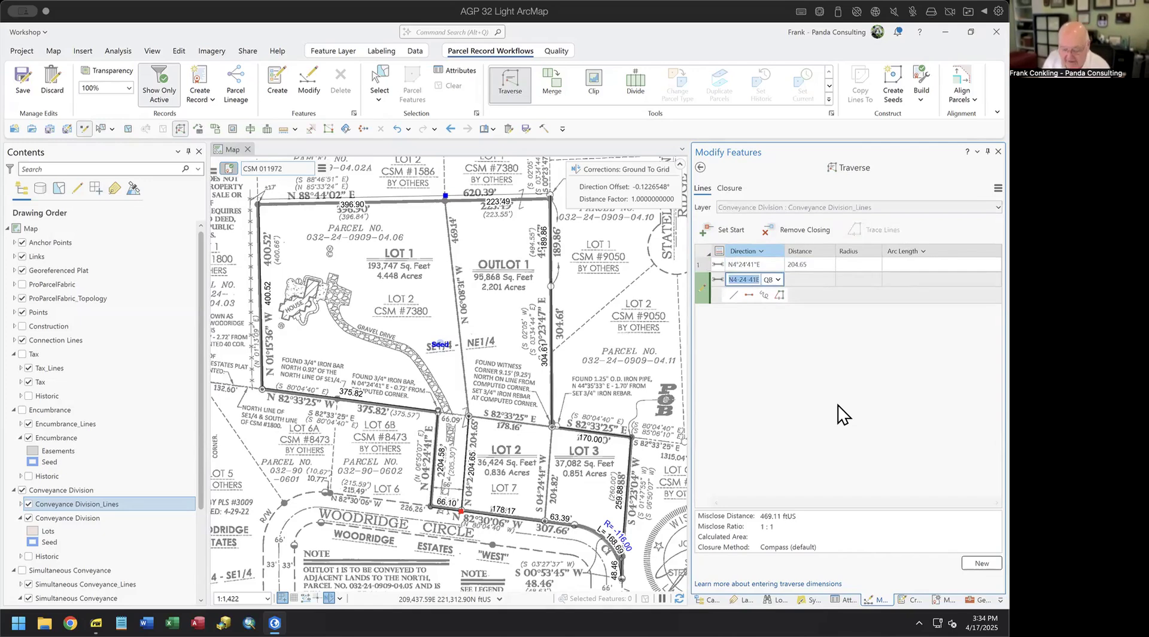
- Enter the second course N6°08'31"W, 469.14 ft and clear the prefilled third entry
text(6.08)
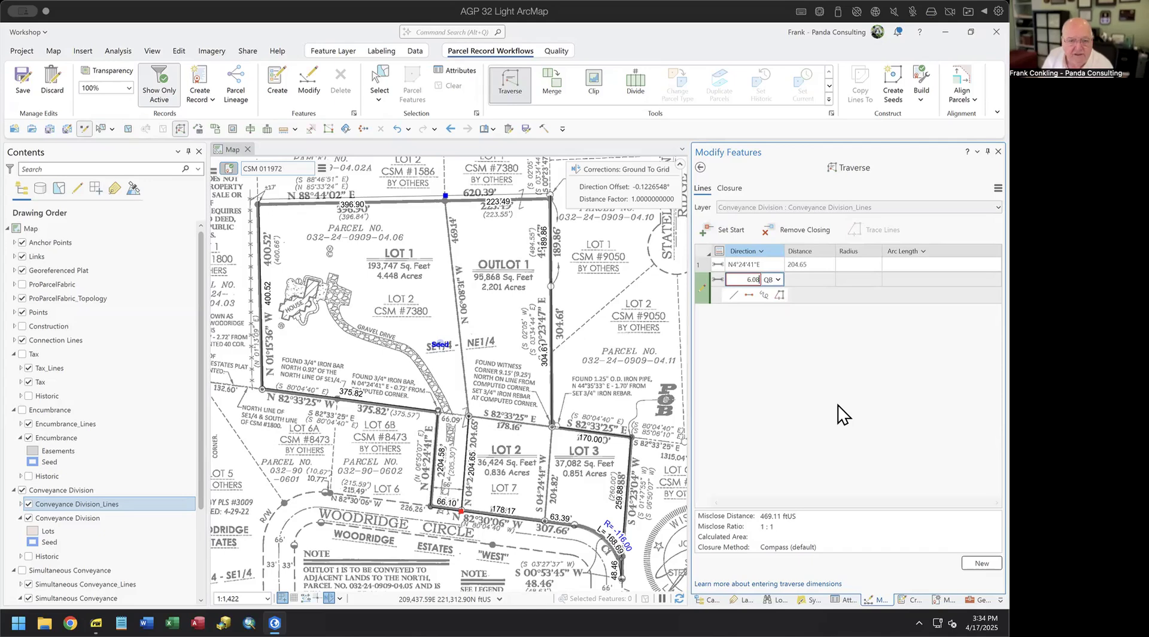
text(31-4)
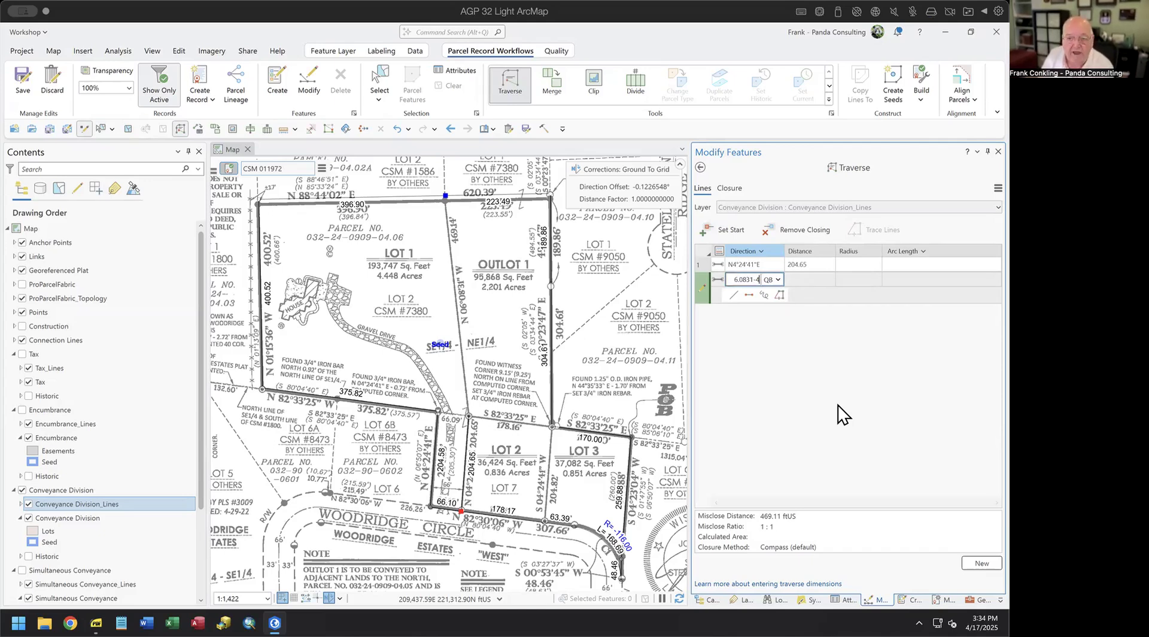
key(Tab)
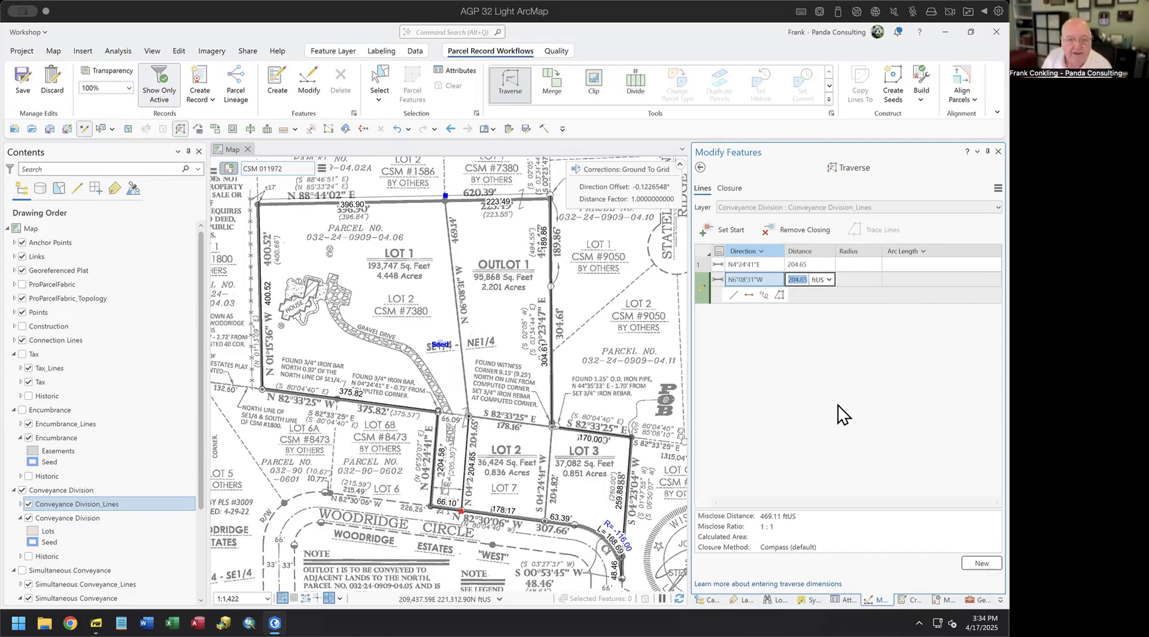
text(46)
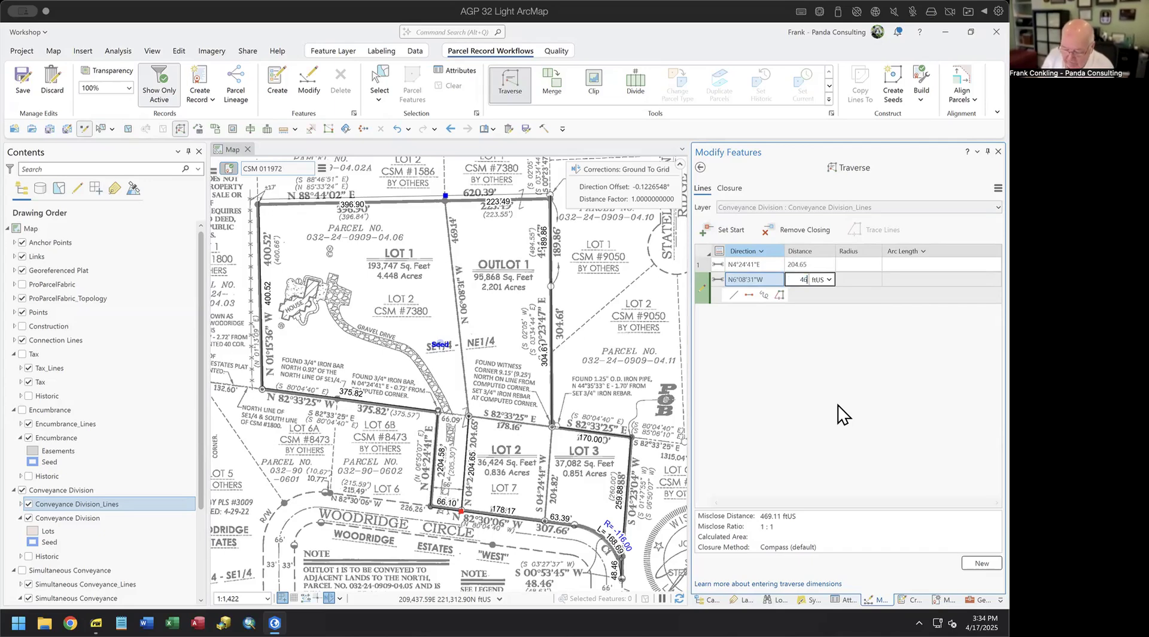
text(9.14)
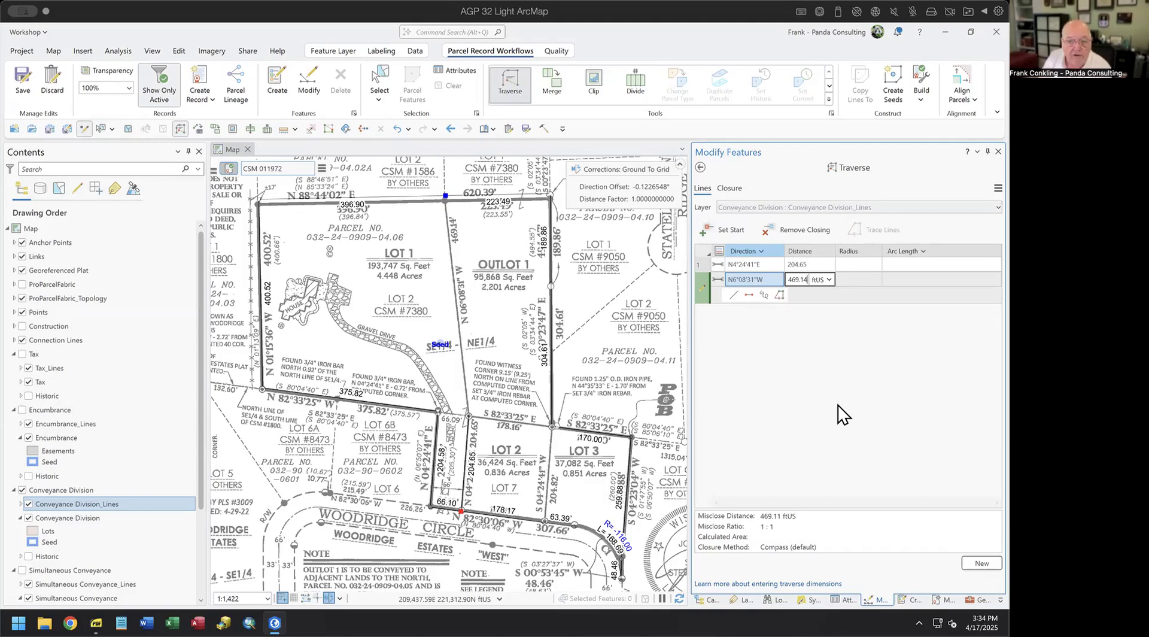
key(Return)
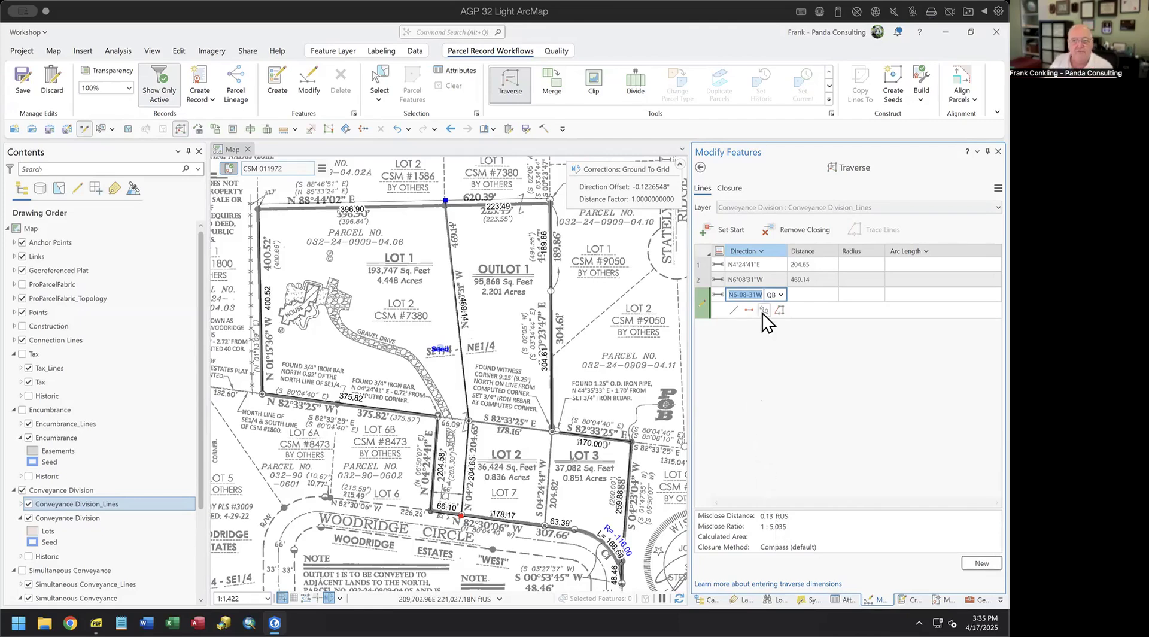
click(982, 563)
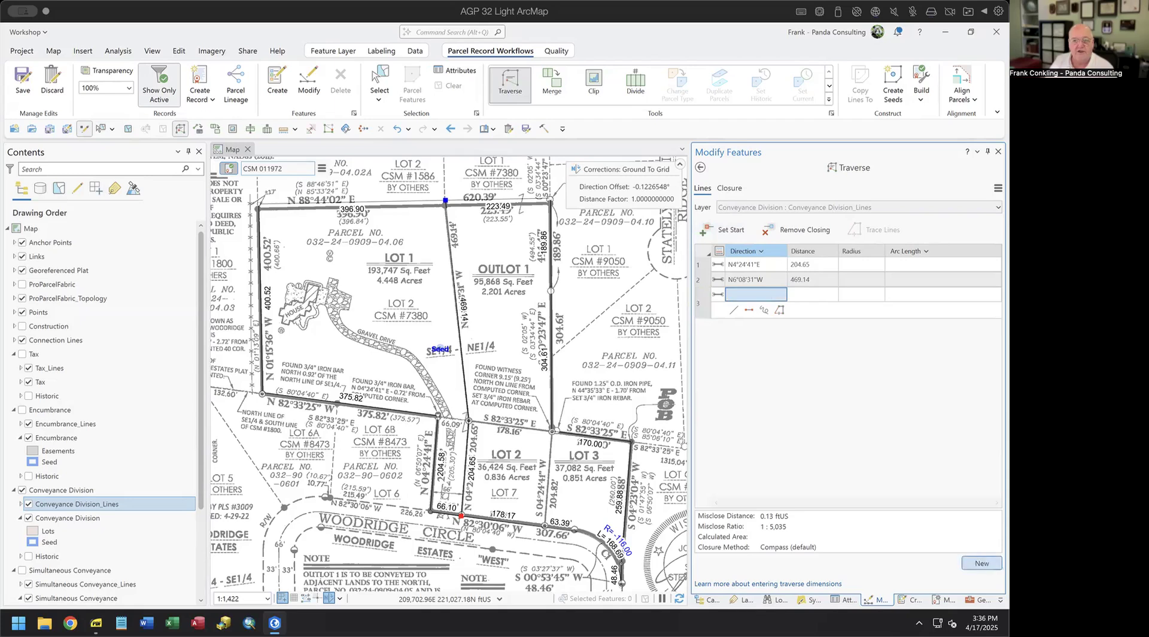
- Restart the traverse at the south line endpoint, closing at the lot corner
click(734, 235)
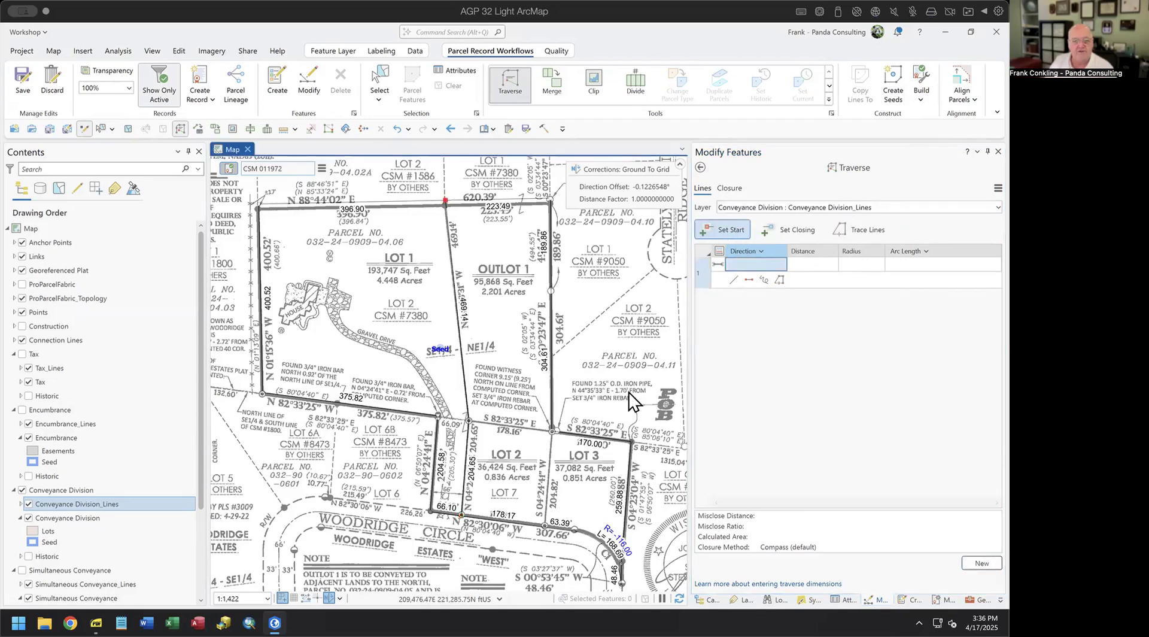
click(545, 527)
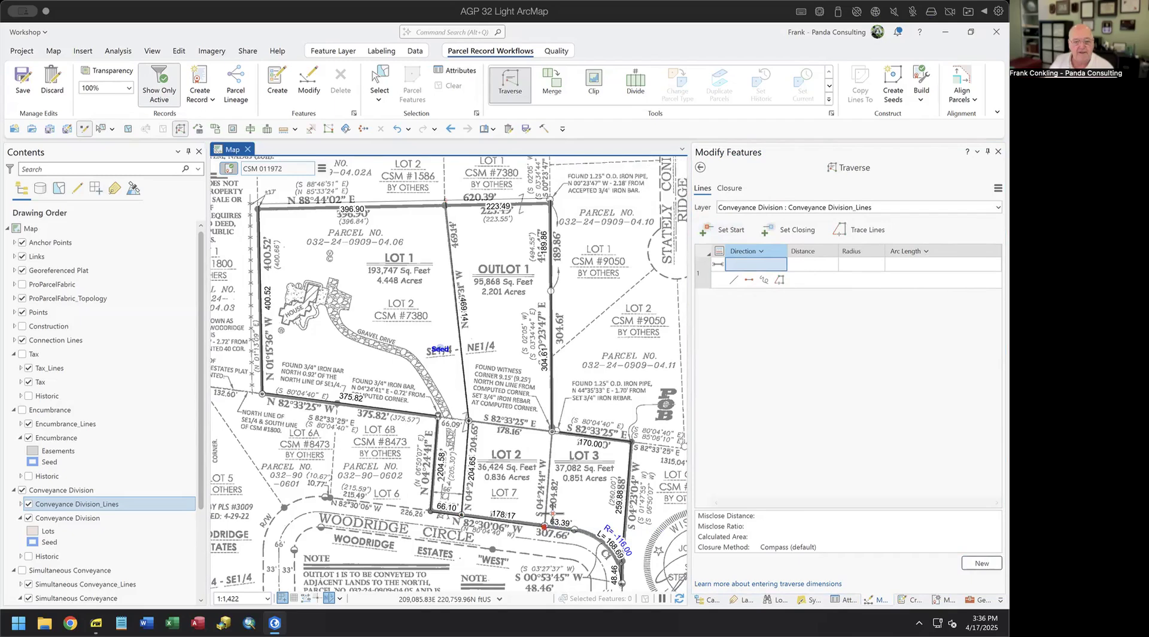
click(790, 230)
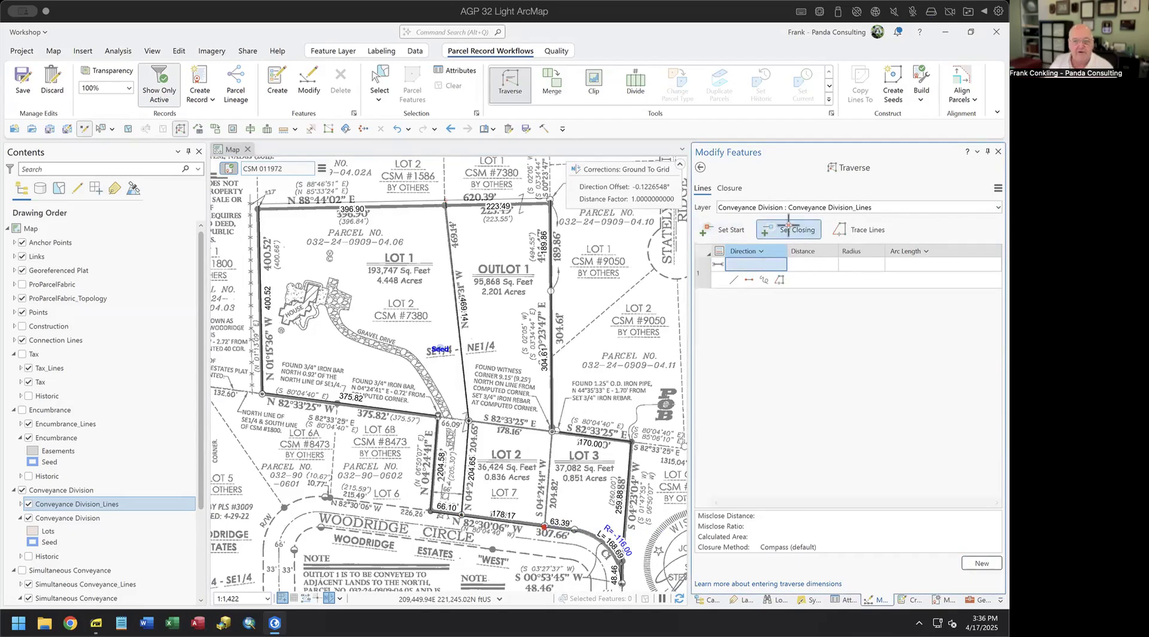
click(551, 432)
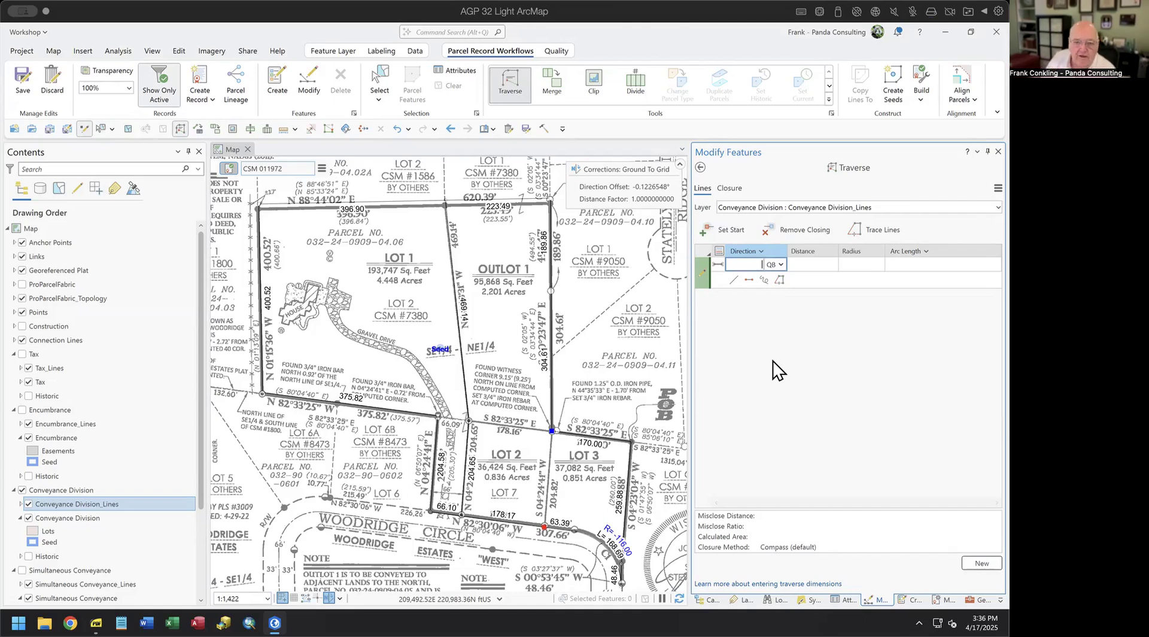
- Enter the single course N4°24'41"E, 204.82 ft
text(4.24)
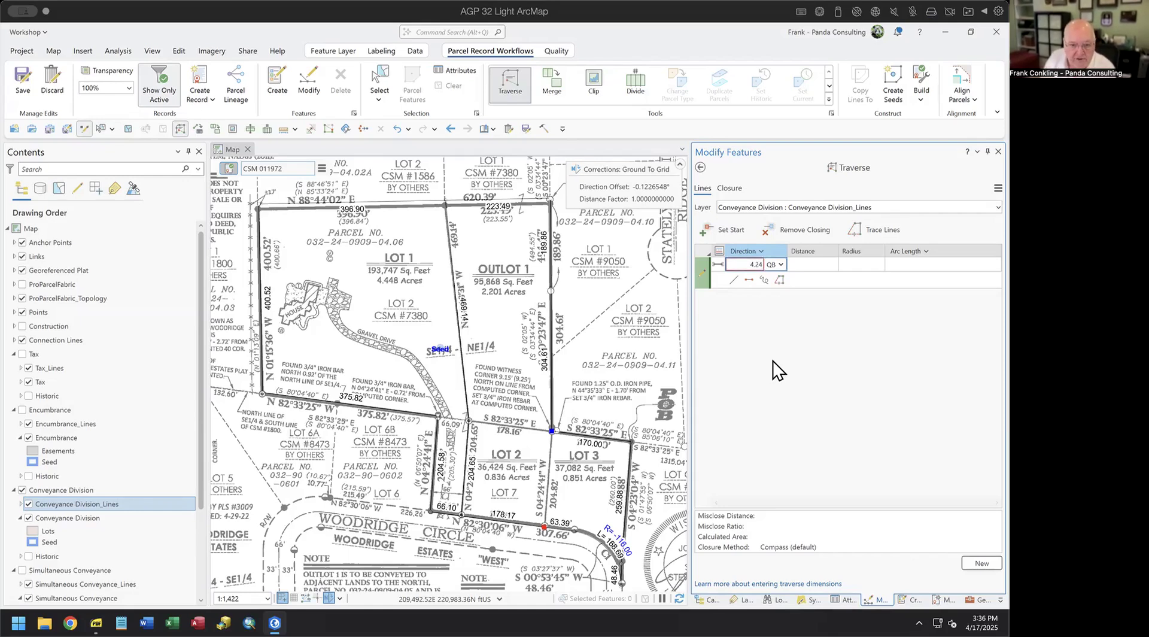
text(41)
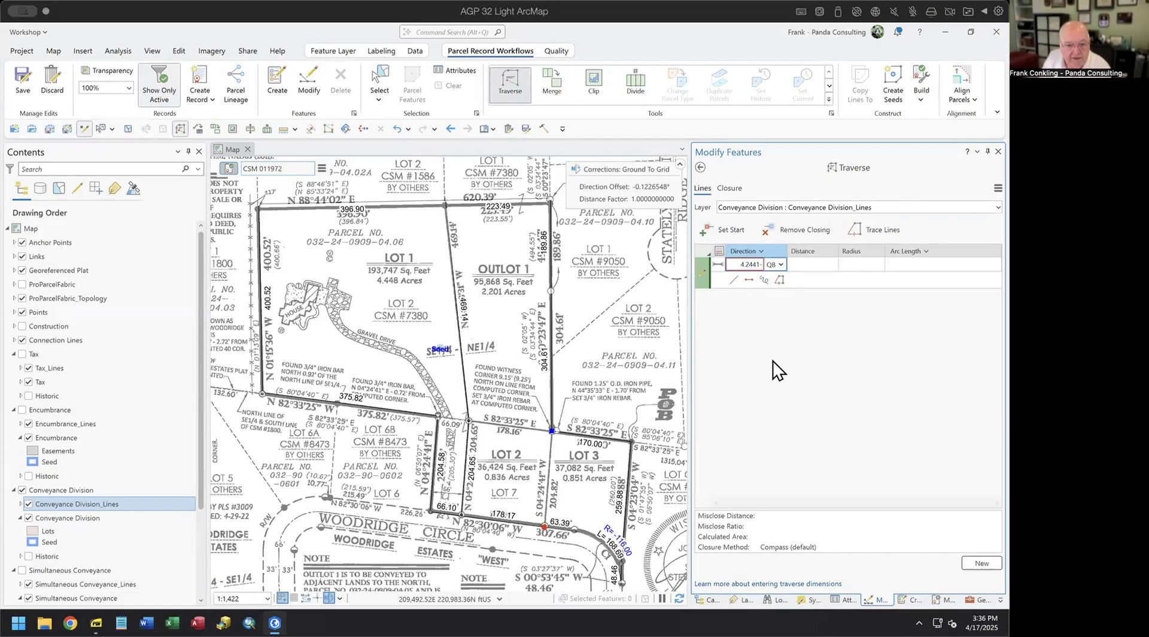
text(-1)
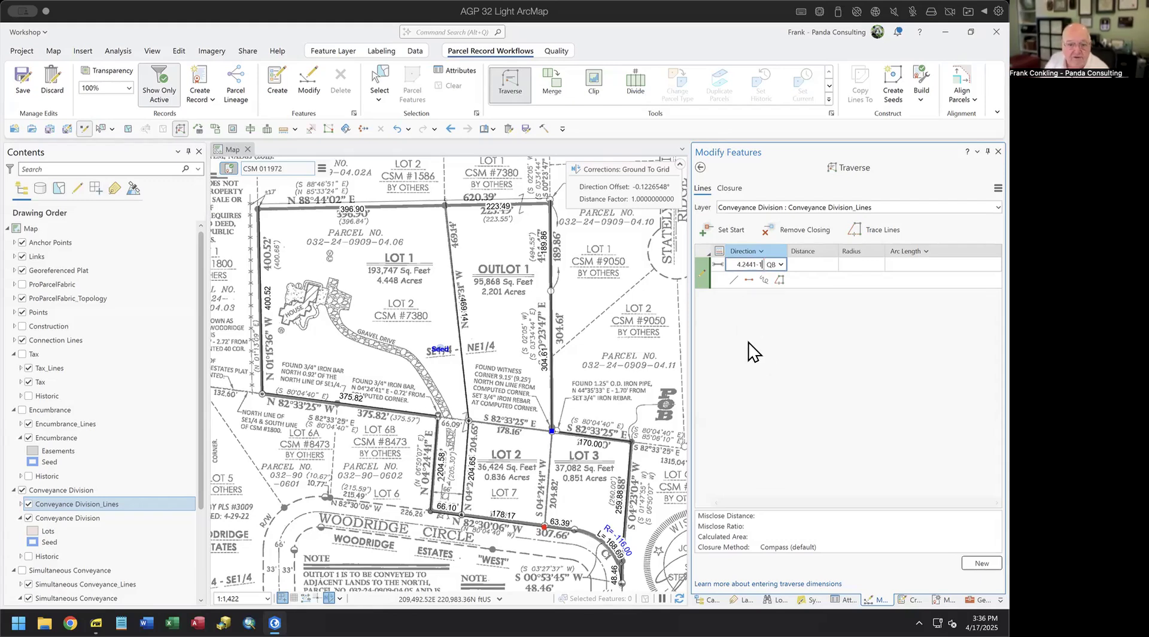
key(Tab)
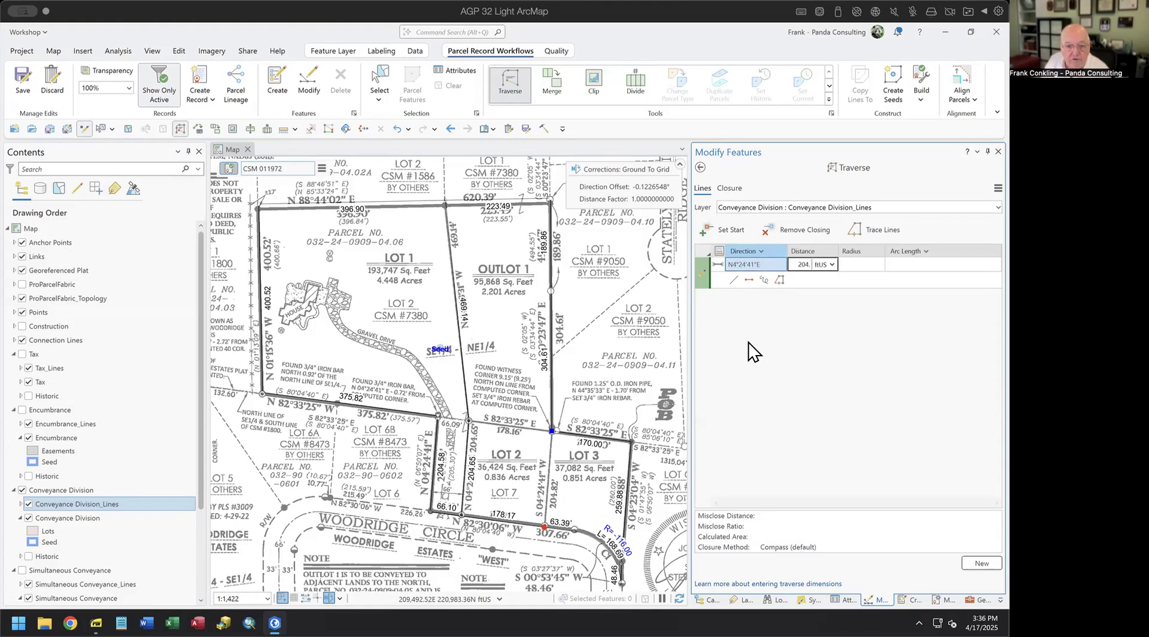
key(Return)
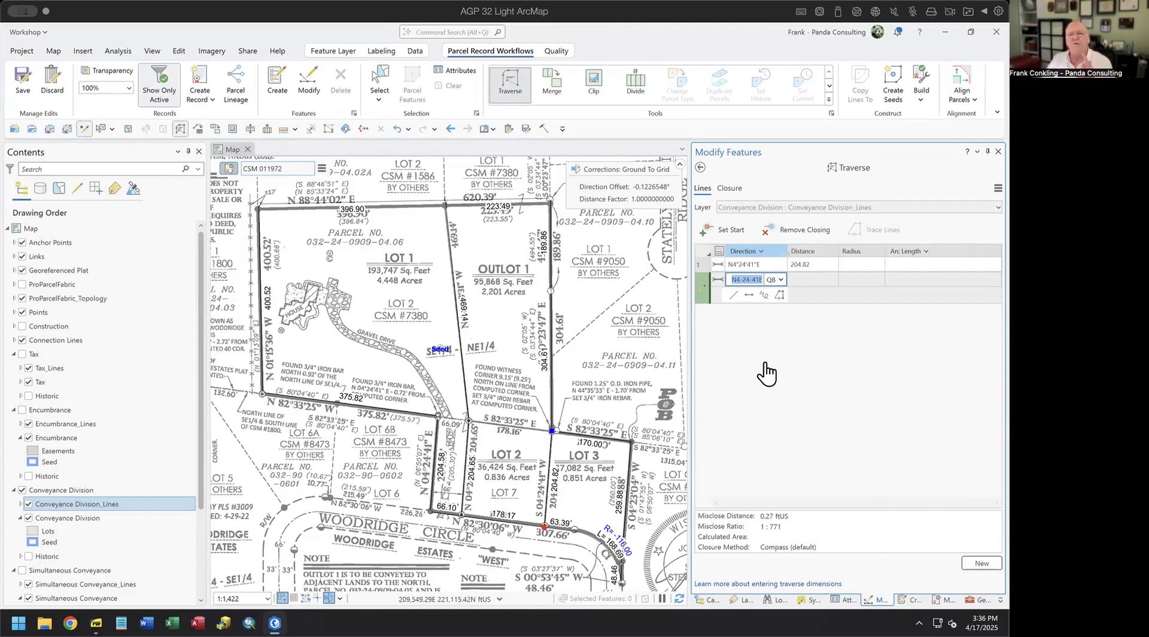
- Exit the traverse and select the Conveyance Division_Lines template in Create Features
click(700, 168)
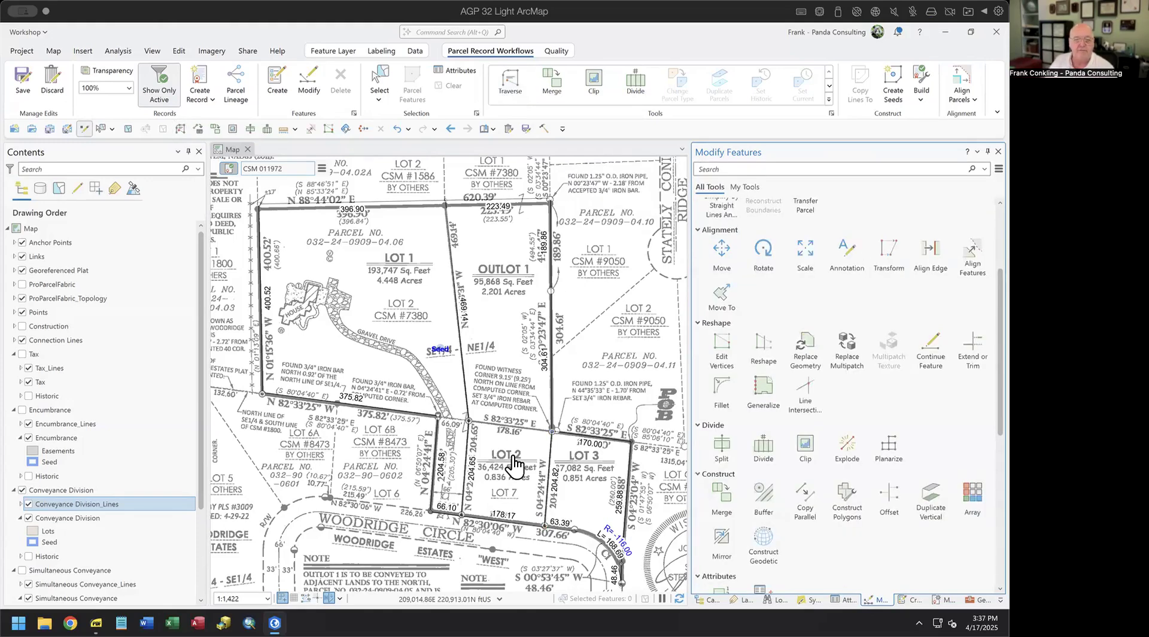
drag(488, 465, 427, 441)
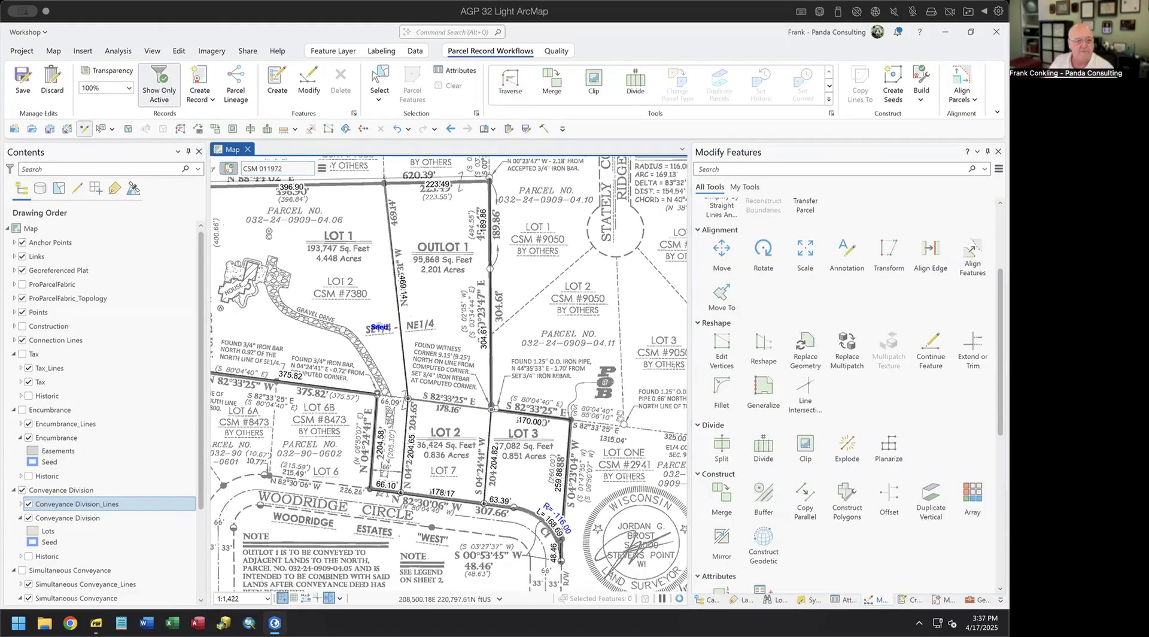
click(22, 271)
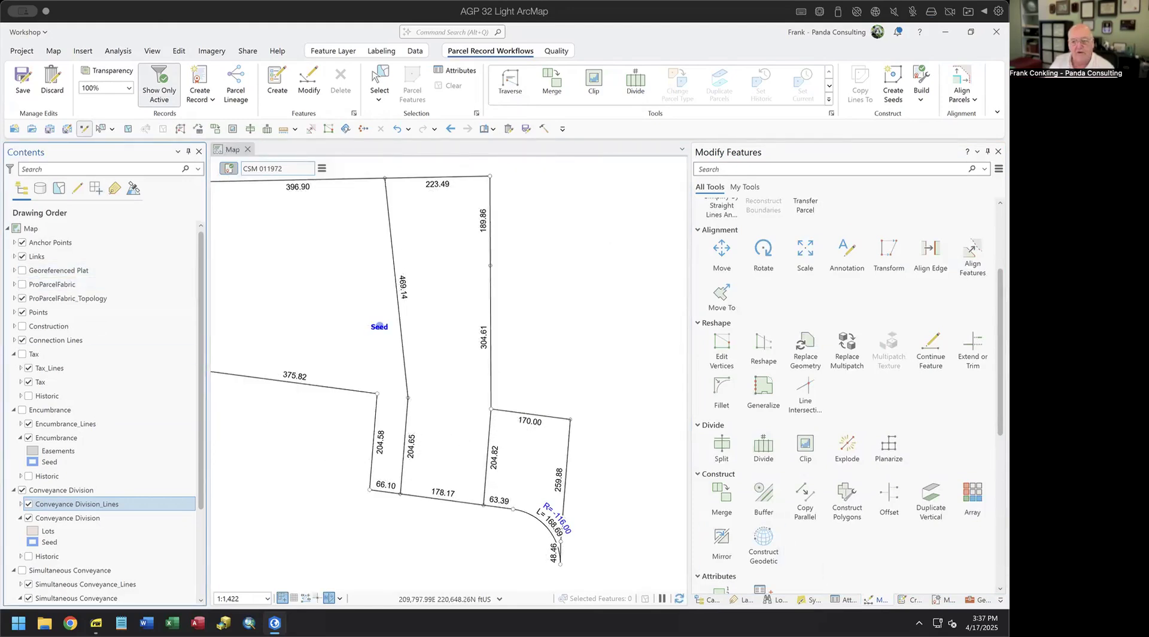
click(911, 599)
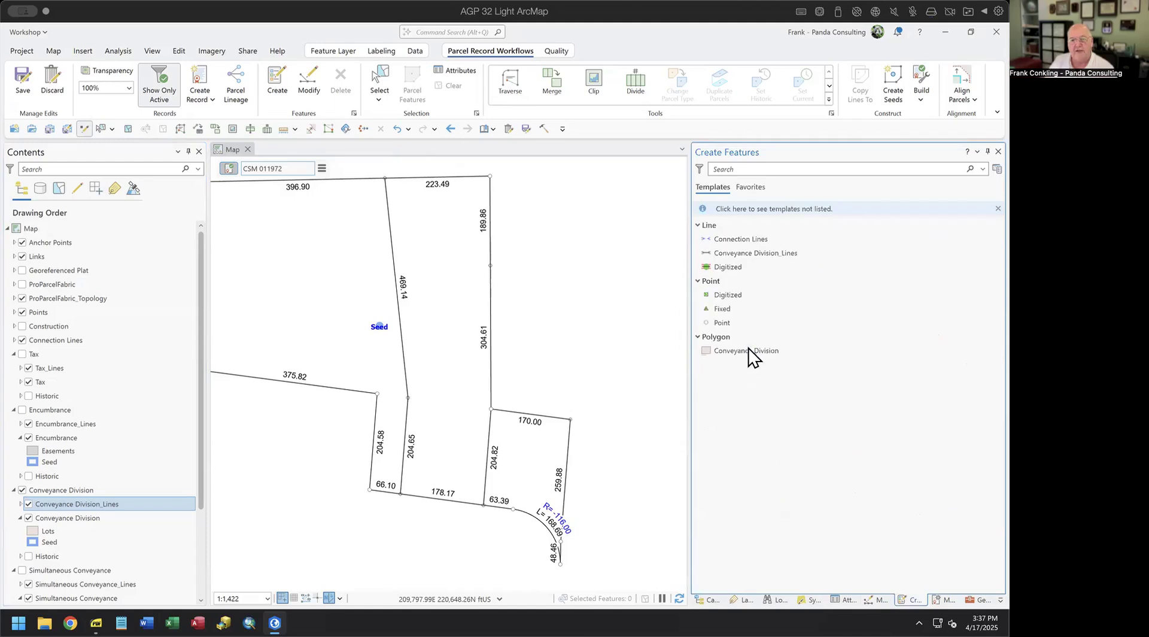
click(737, 255)
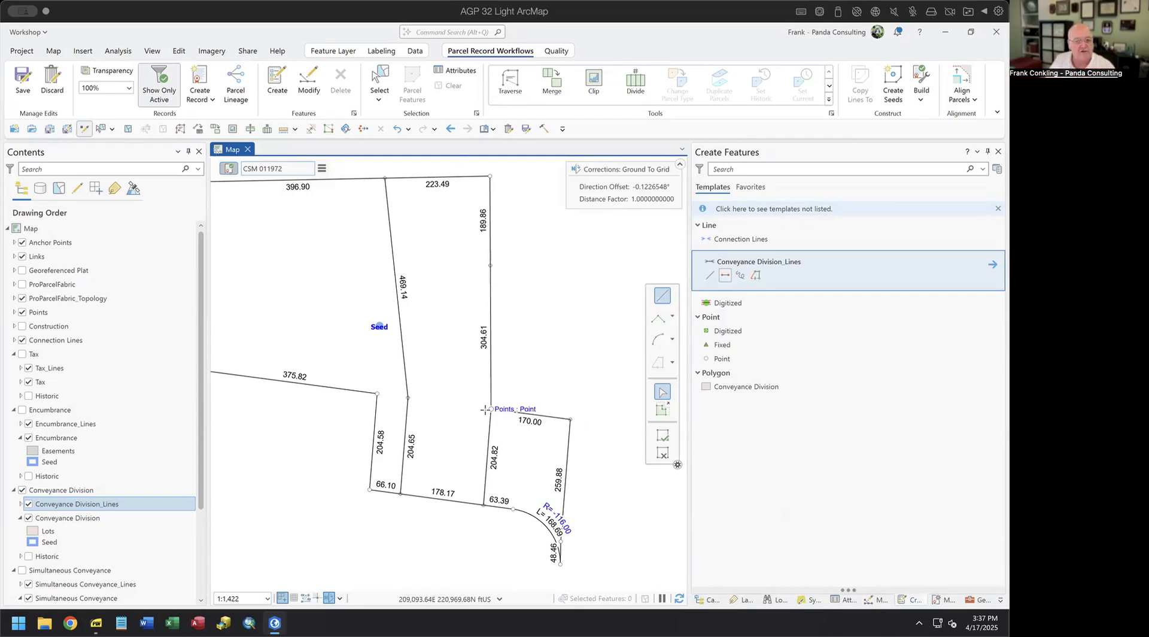
click(22, 270)
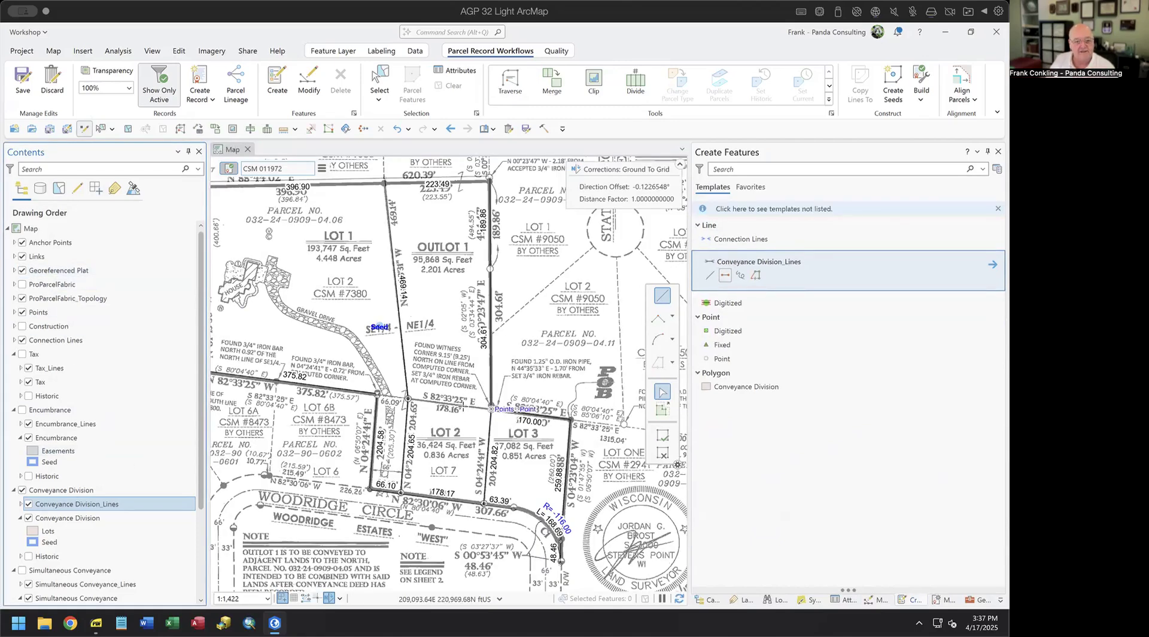
- Set the template attributes to direction S82°33'25"E, distance 178.16, COGO Type Entered
click(409, 398)
click(992, 264)
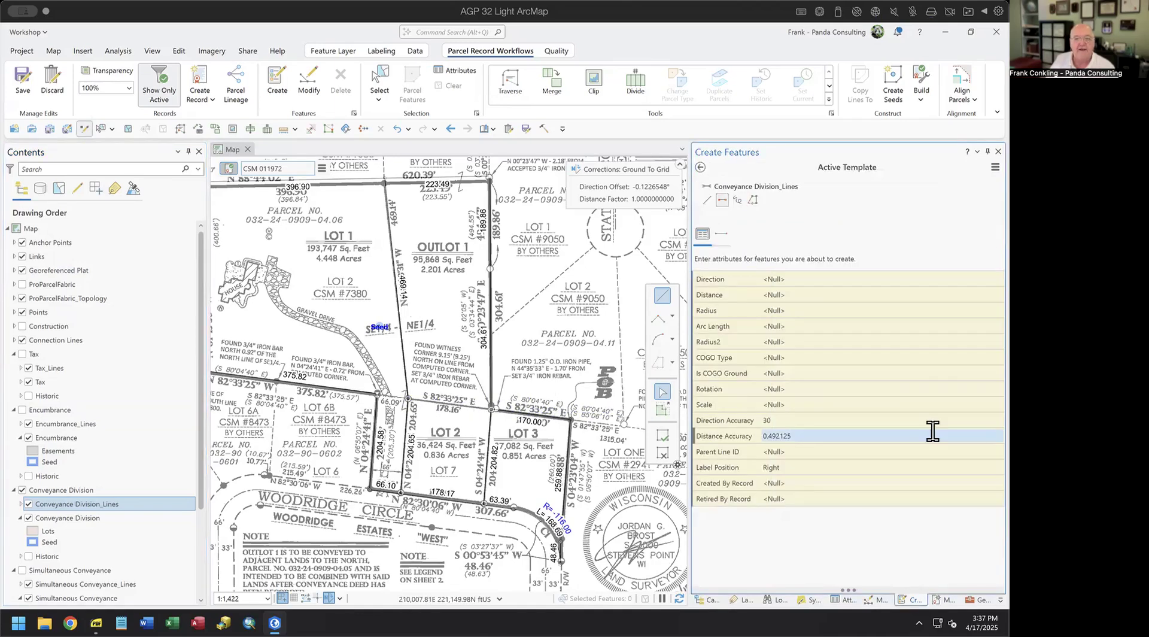
click(801, 279)
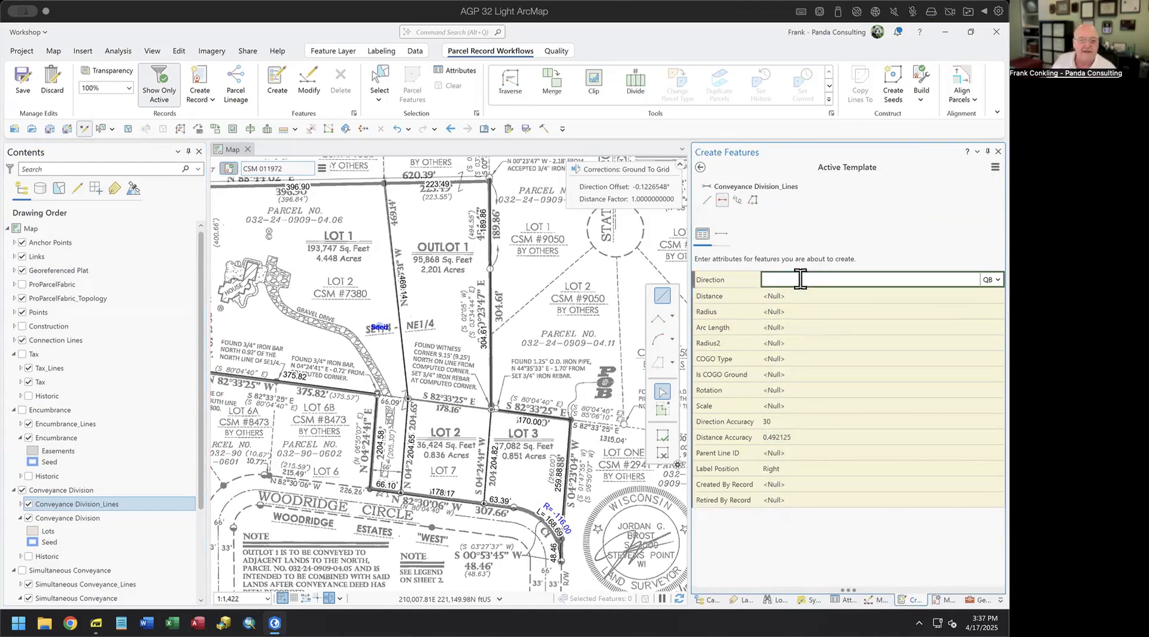
text(82.3325-2)
key(Tab)
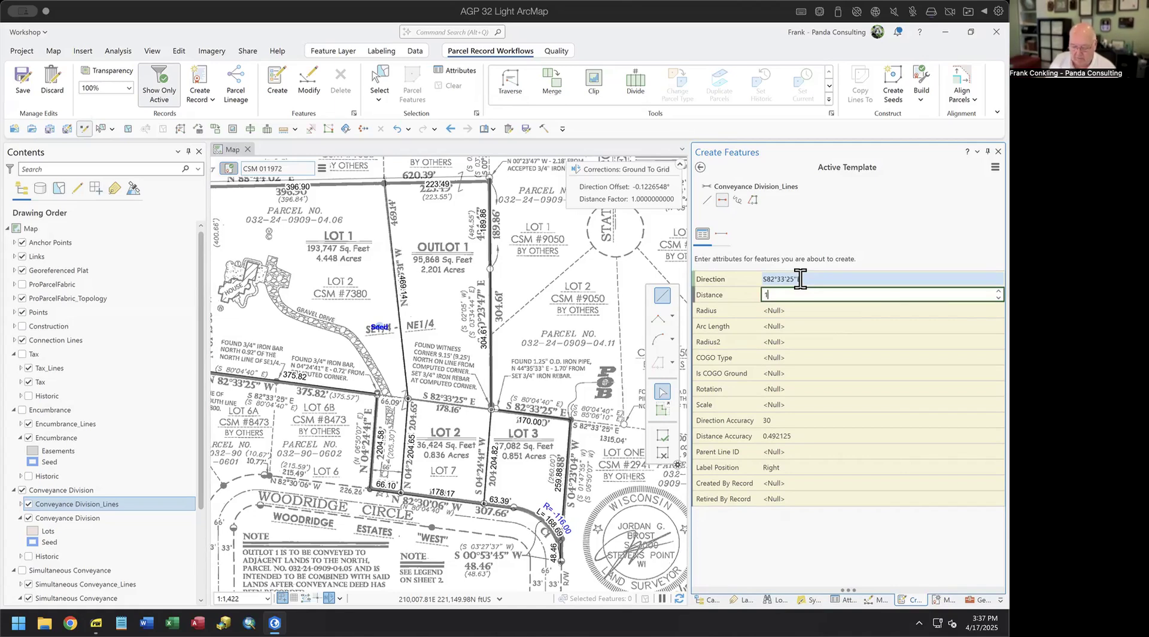
text(178.16)
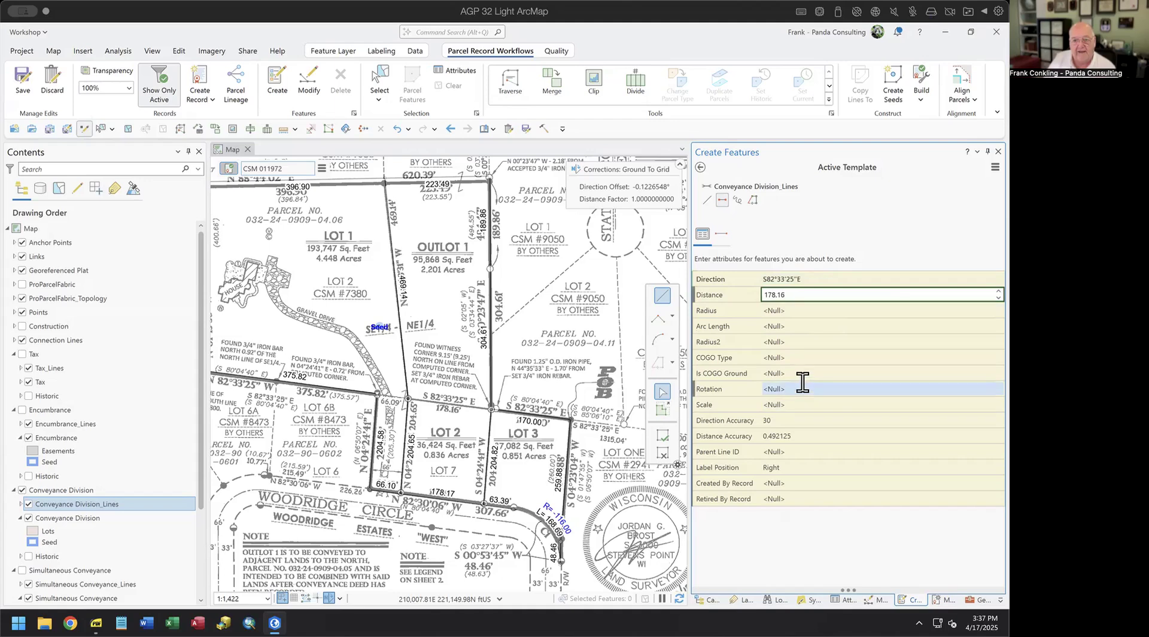
click(807, 358)
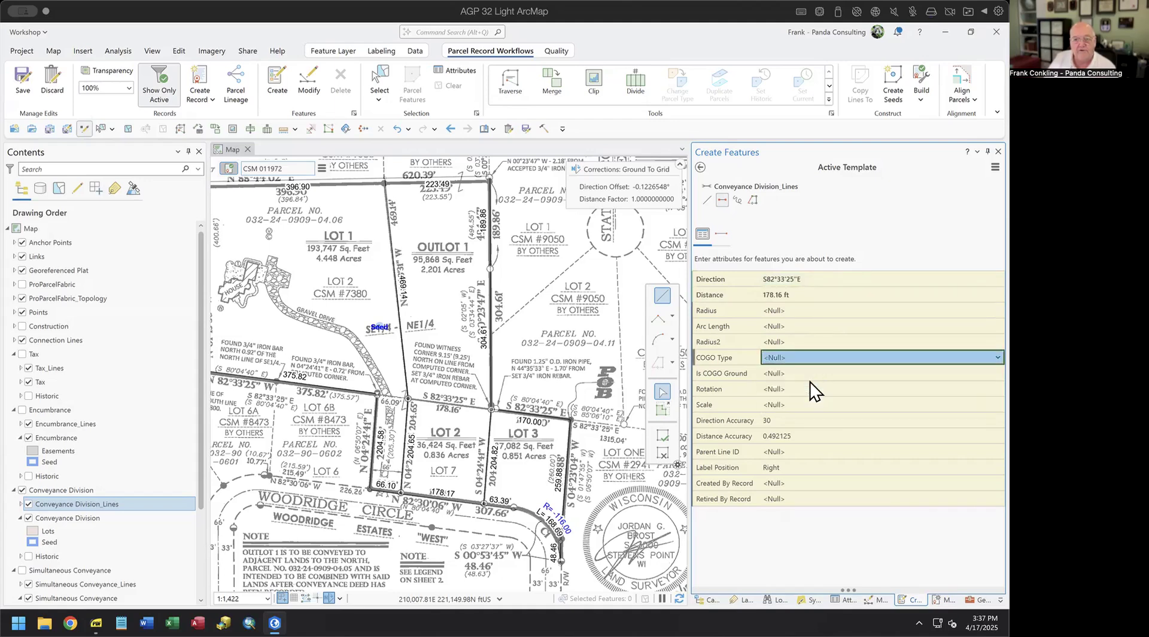
click(810, 382)
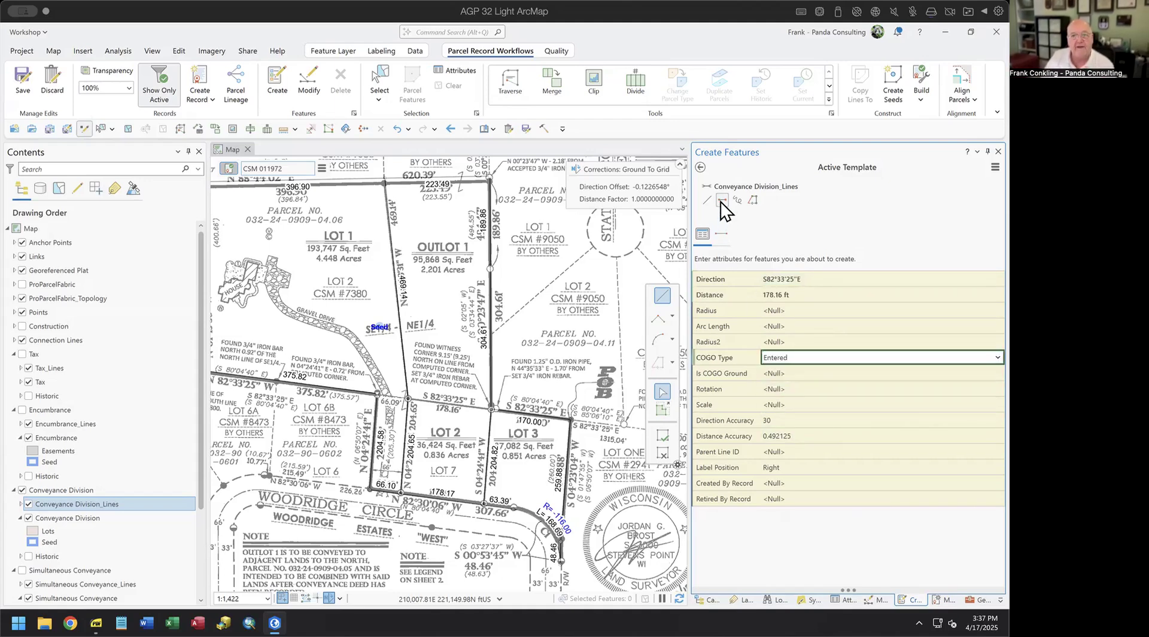
- Draw the two-point line between Lot 2's north corners and review its attributes
click(407, 398)
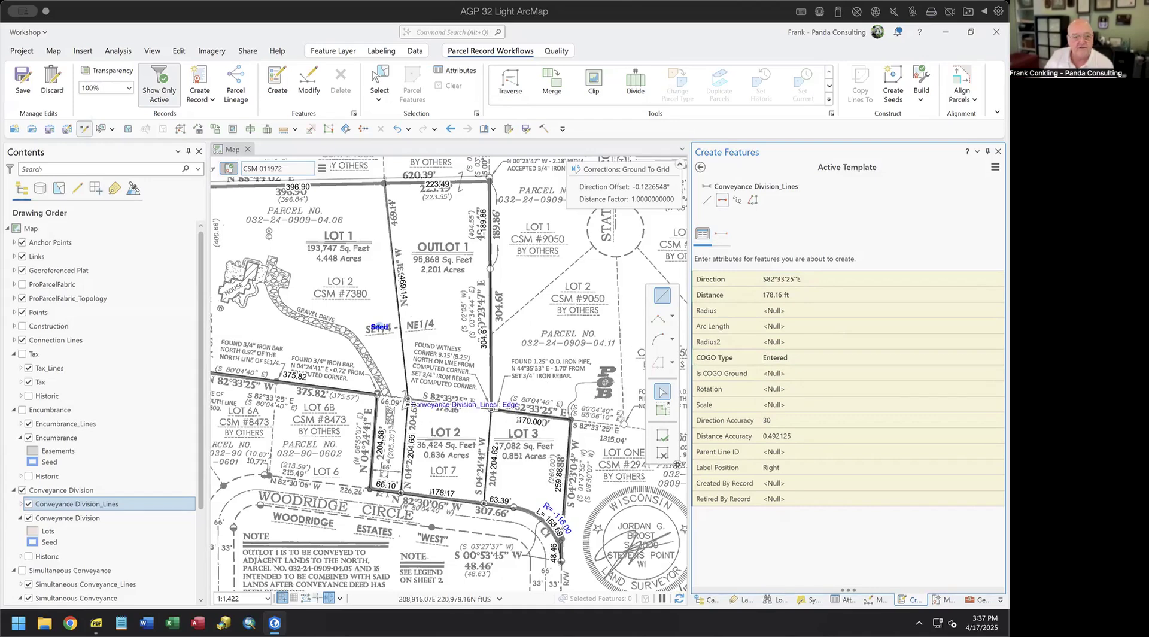
click(491, 408)
key(F2)
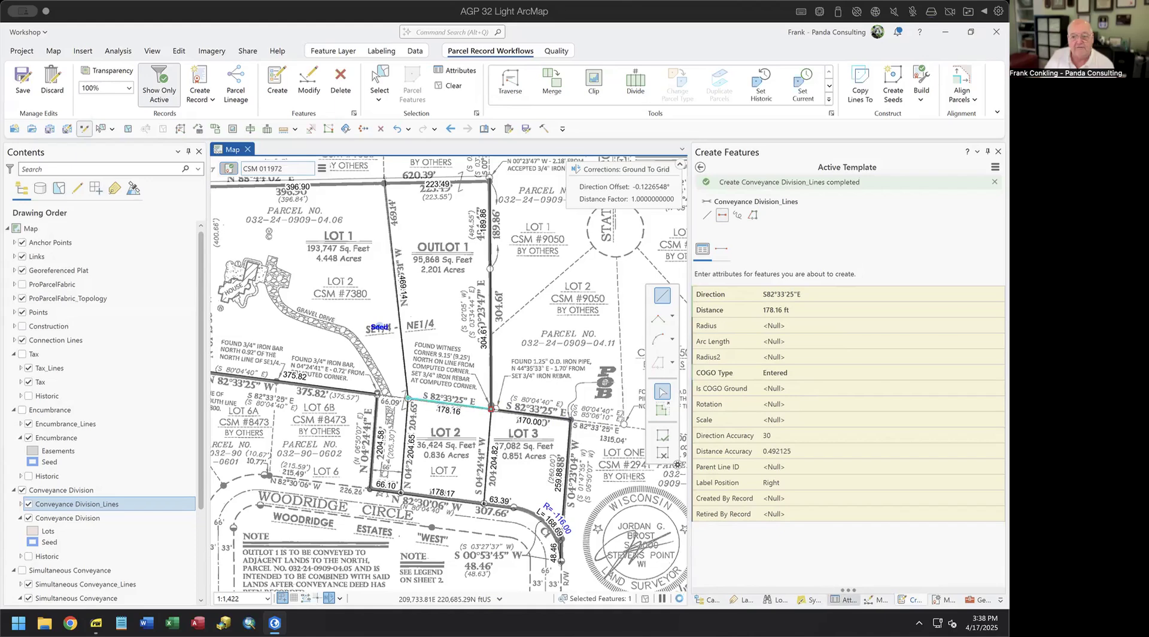
click(841, 597)
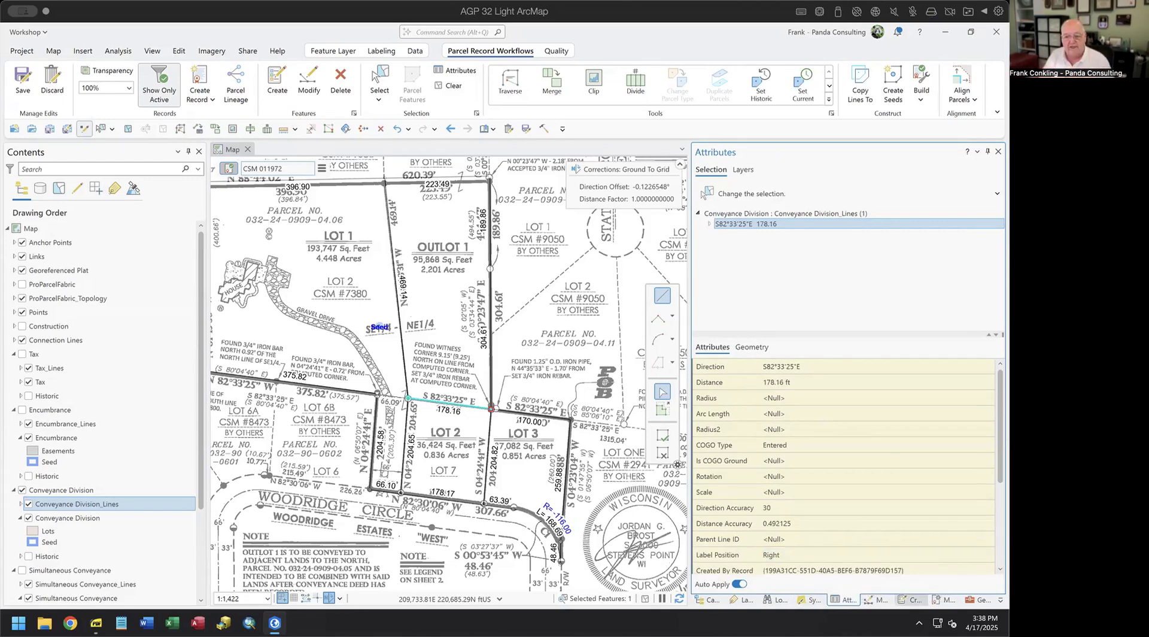
click(911, 599)
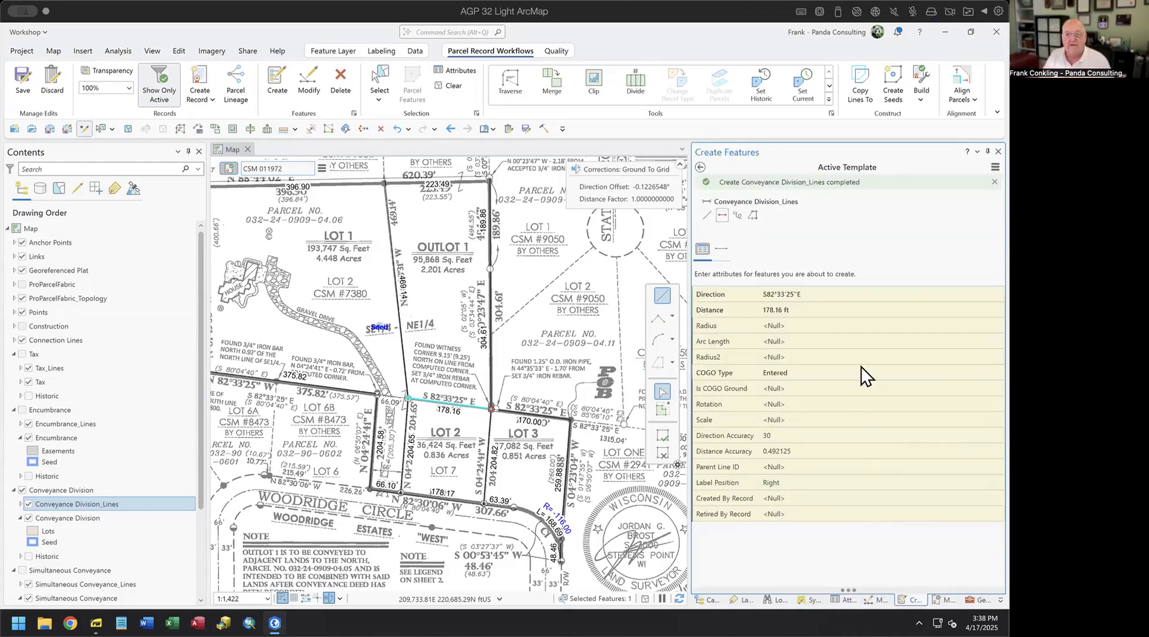
click(701, 167)
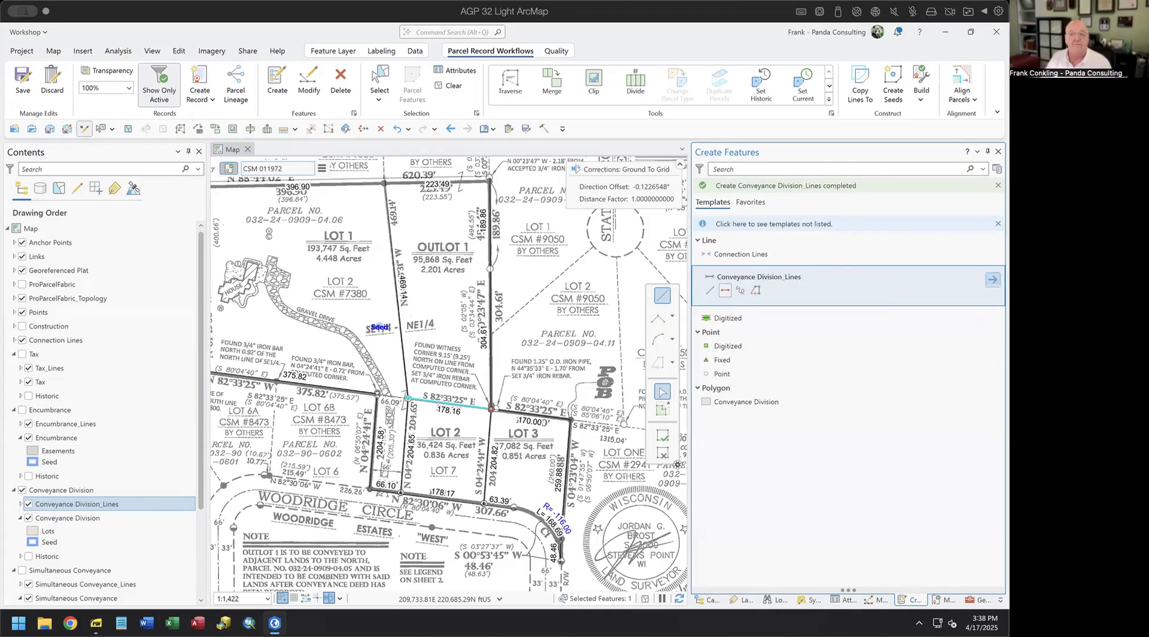
click(993, 279)
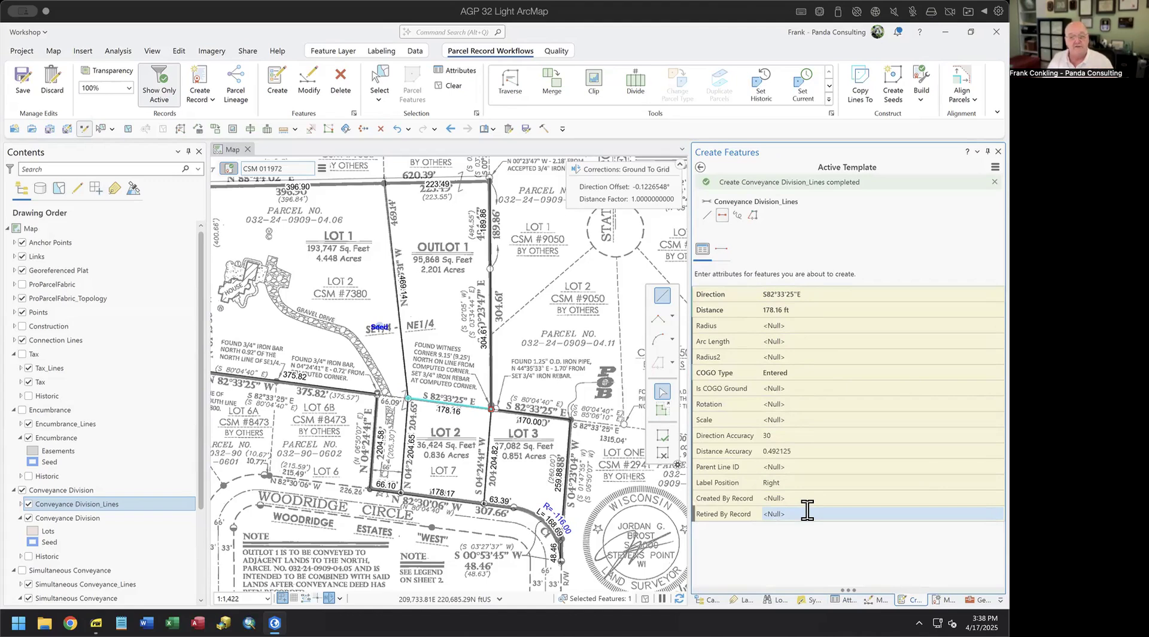
click(721, 250)
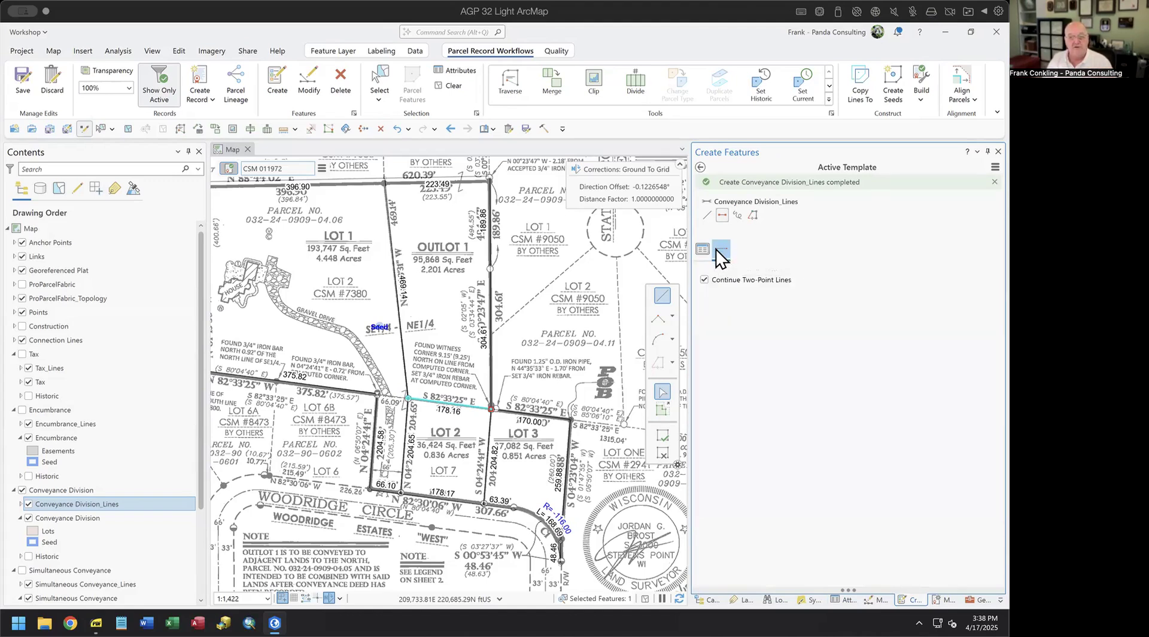
click(741, 279)
click(705, 279)
click(659, 449)
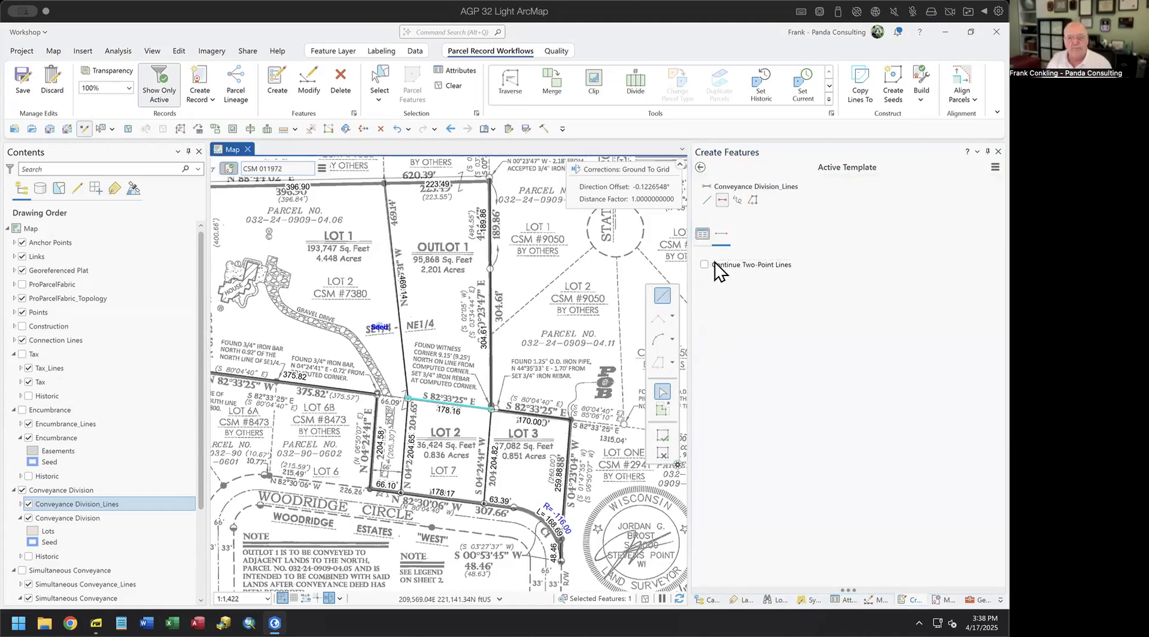
click(703, 234)
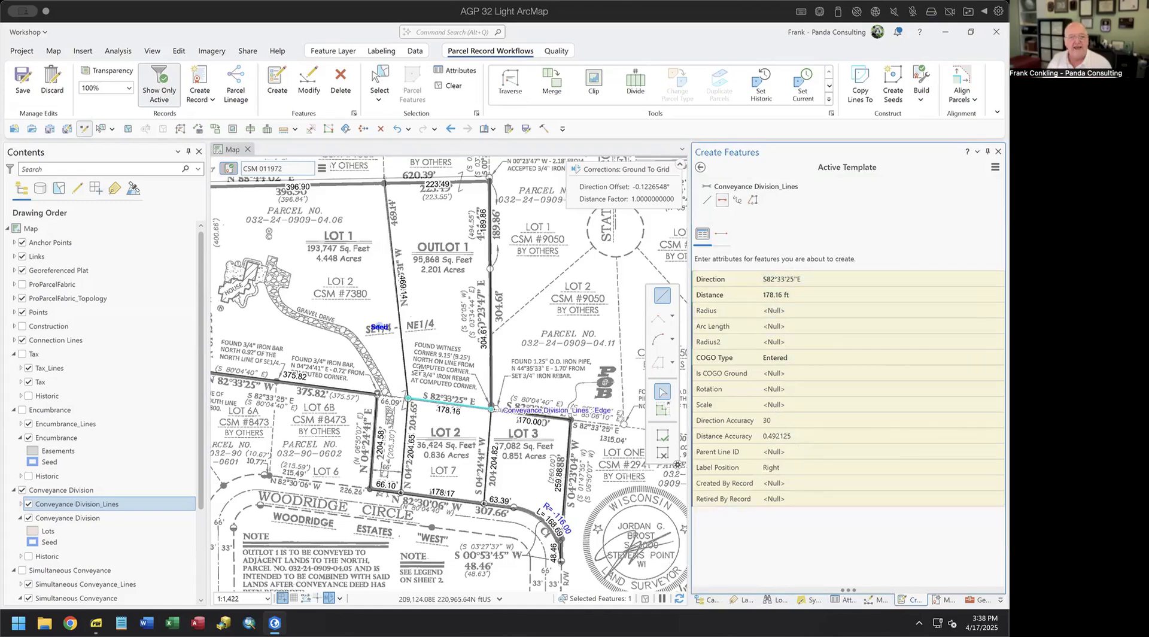
click(22, 270)
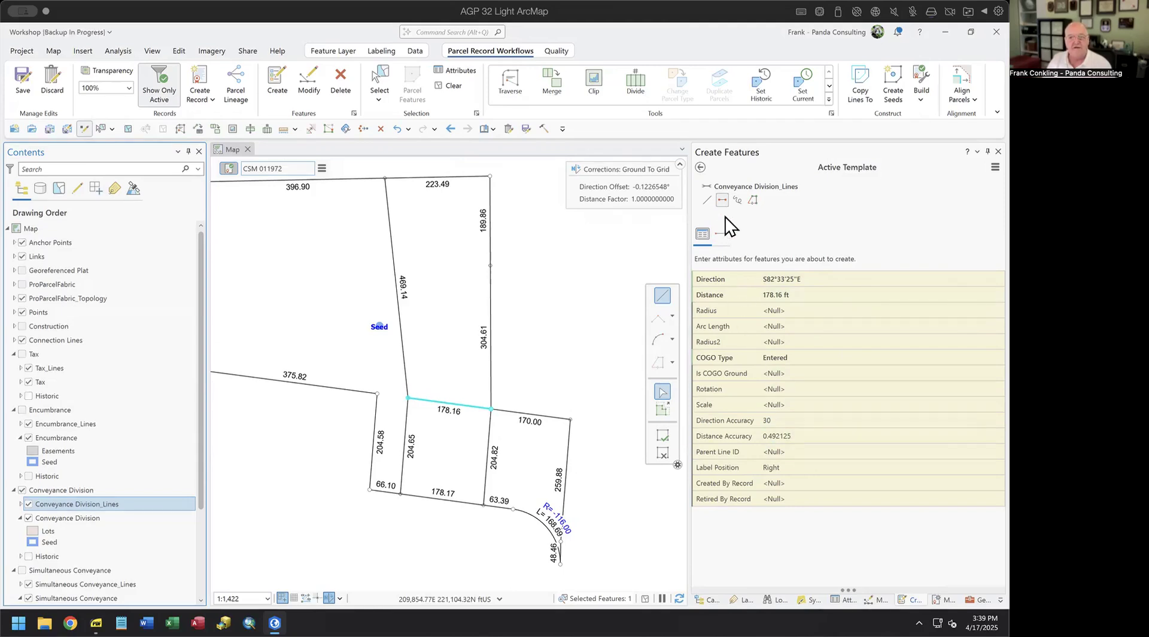
- Draw four trial 178.16 ft Conveyance Division lines to the right of the lots
click(802, 280)
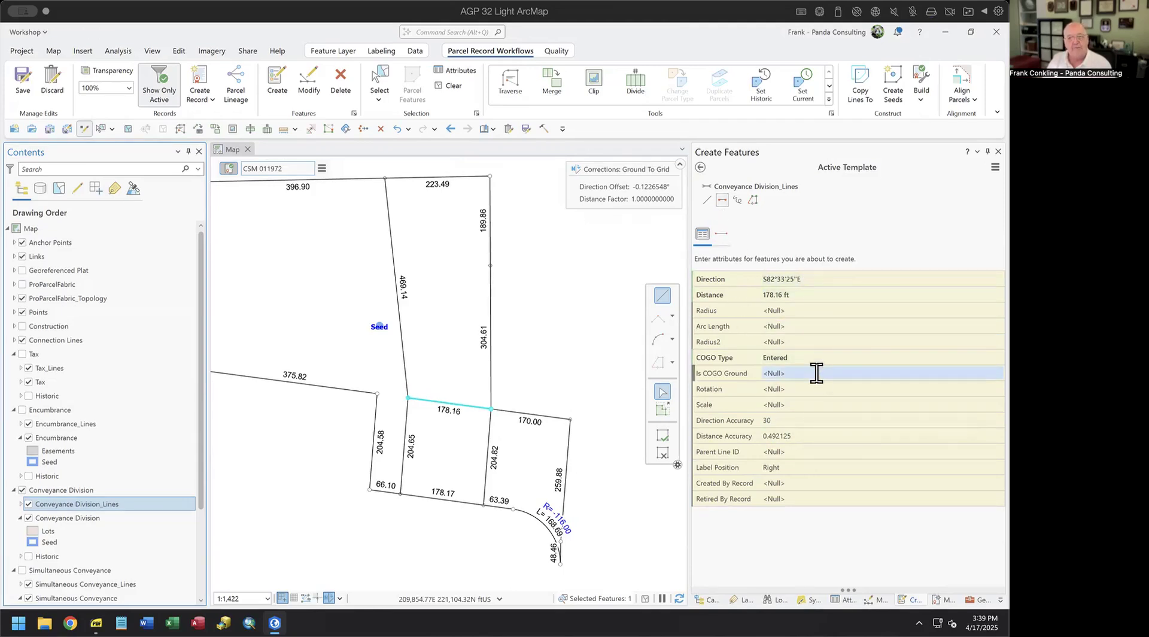
click(720, 233)
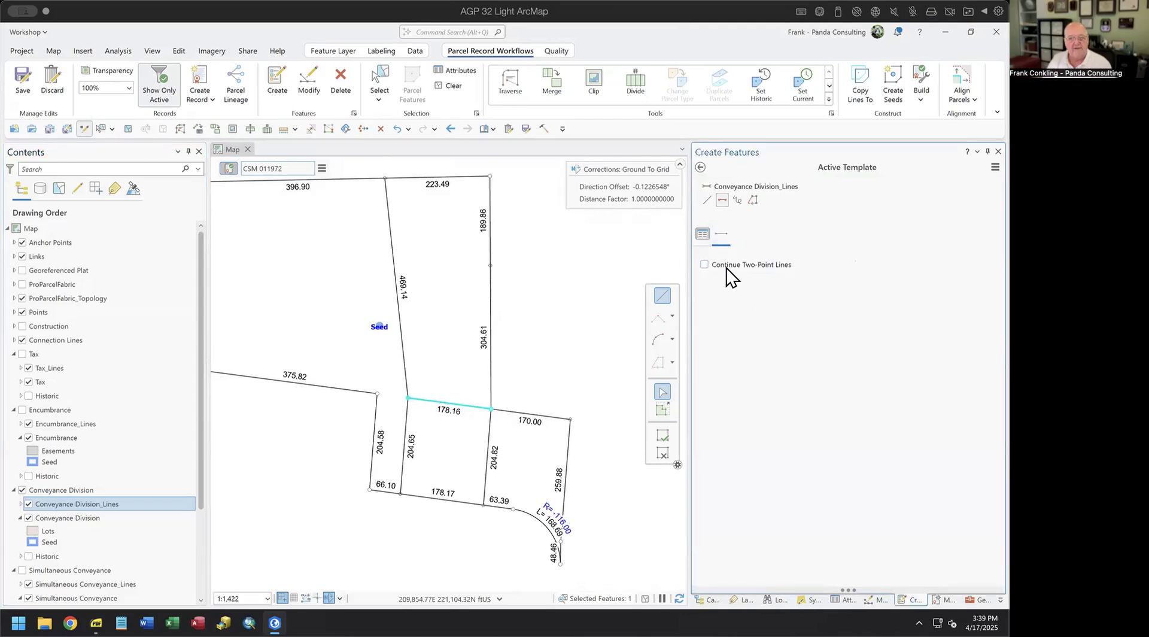
click(702, 233)
click(551, 351)
click(552, 285)
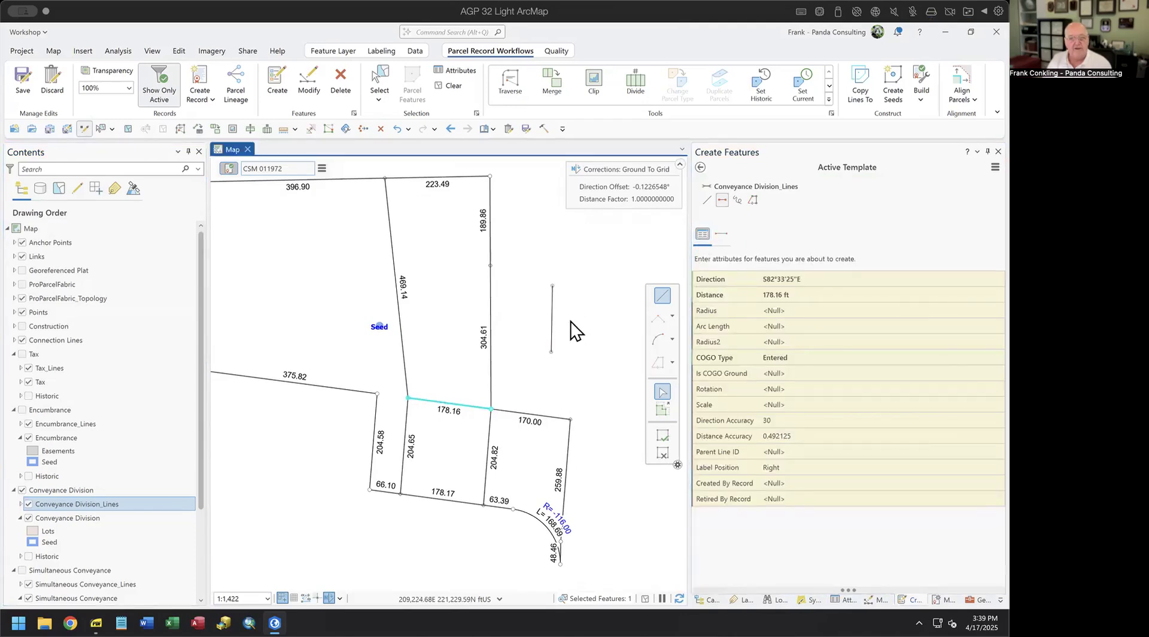
click(577, 351)
click(576, 282)
click(590, 353)
click(590, 282)
click(619, 353)
click(619, 280)
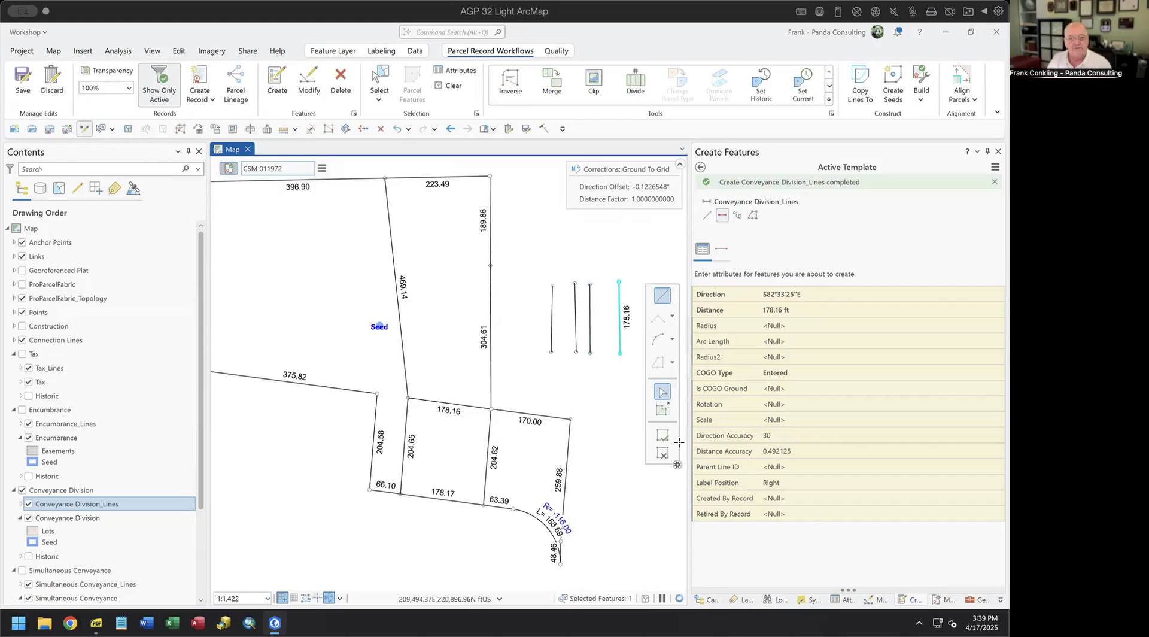
- Box-select the four trial lines, review their shared attributes, and delete them
click(378, 99)
click(553, 310)
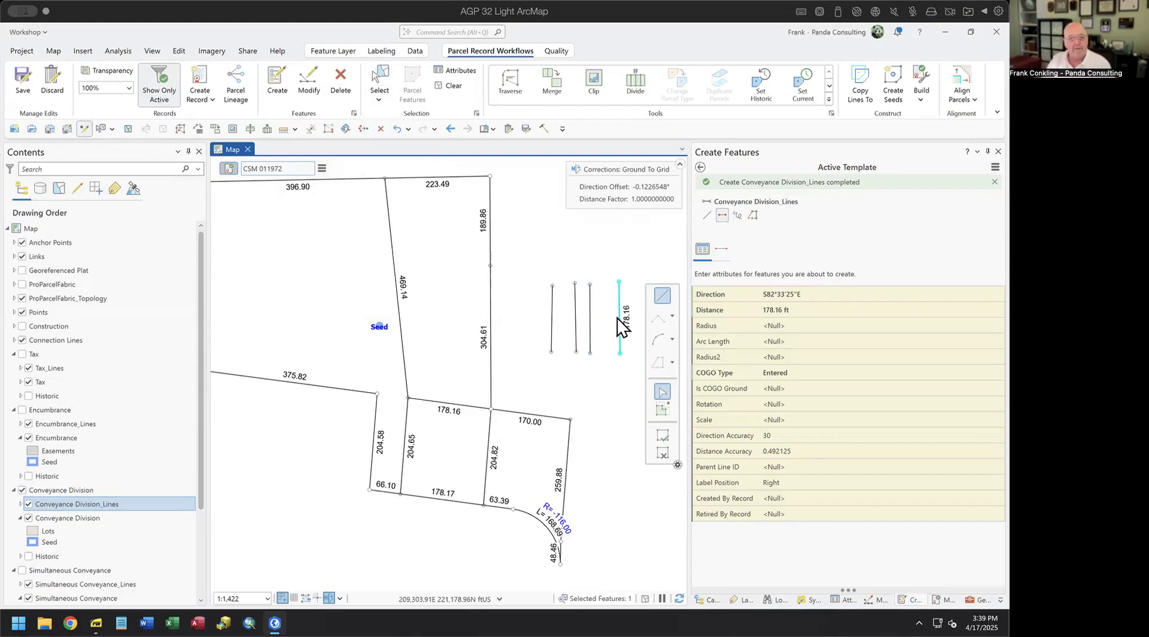
click(378, 81)
drag(546, 308, 662, 345)
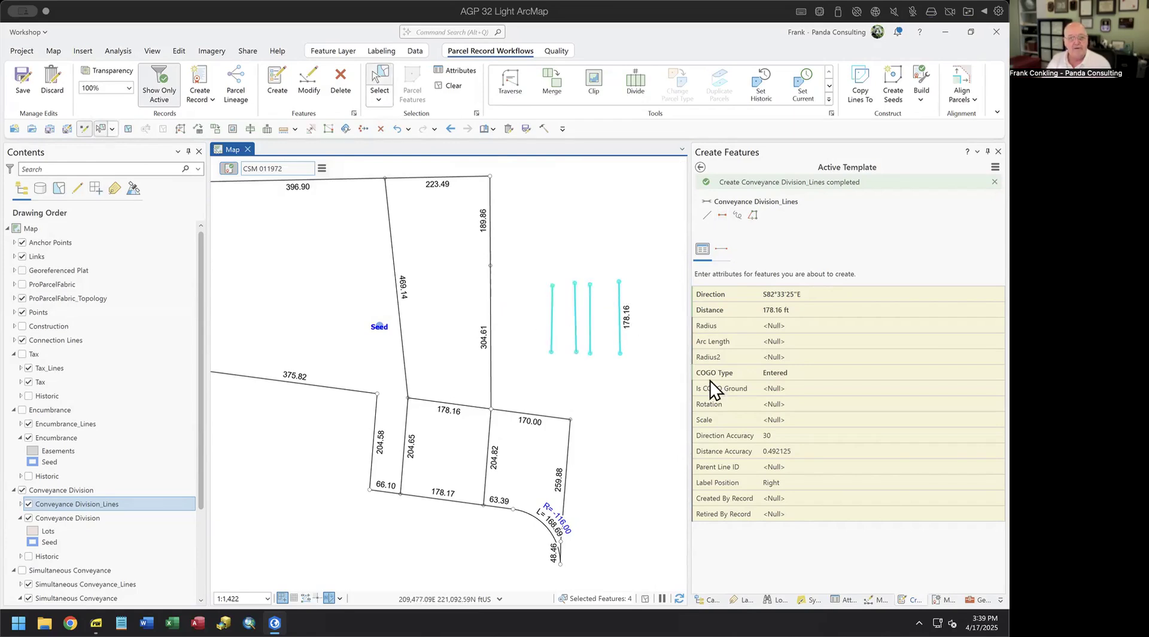
click(844, 599)
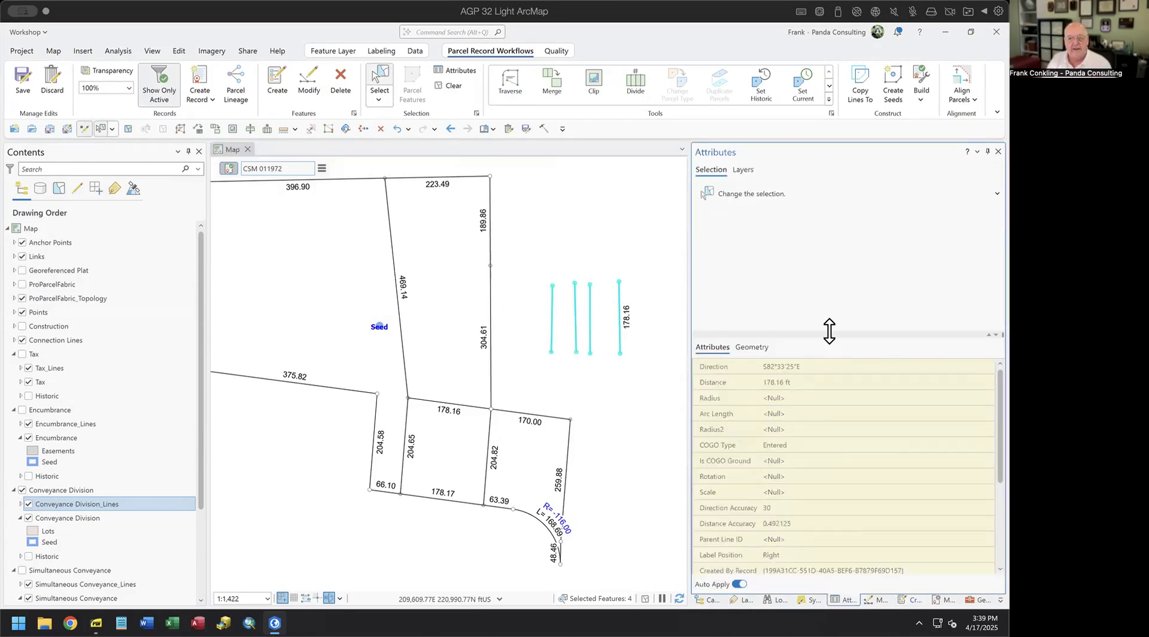
click(782, 213)
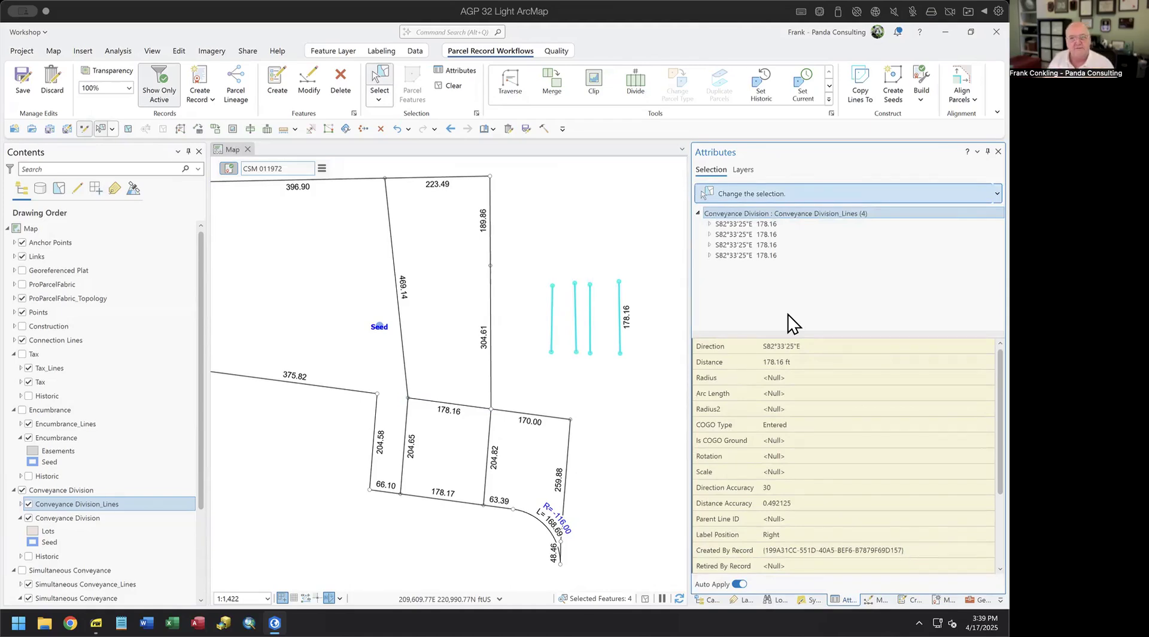
click(574, 390)
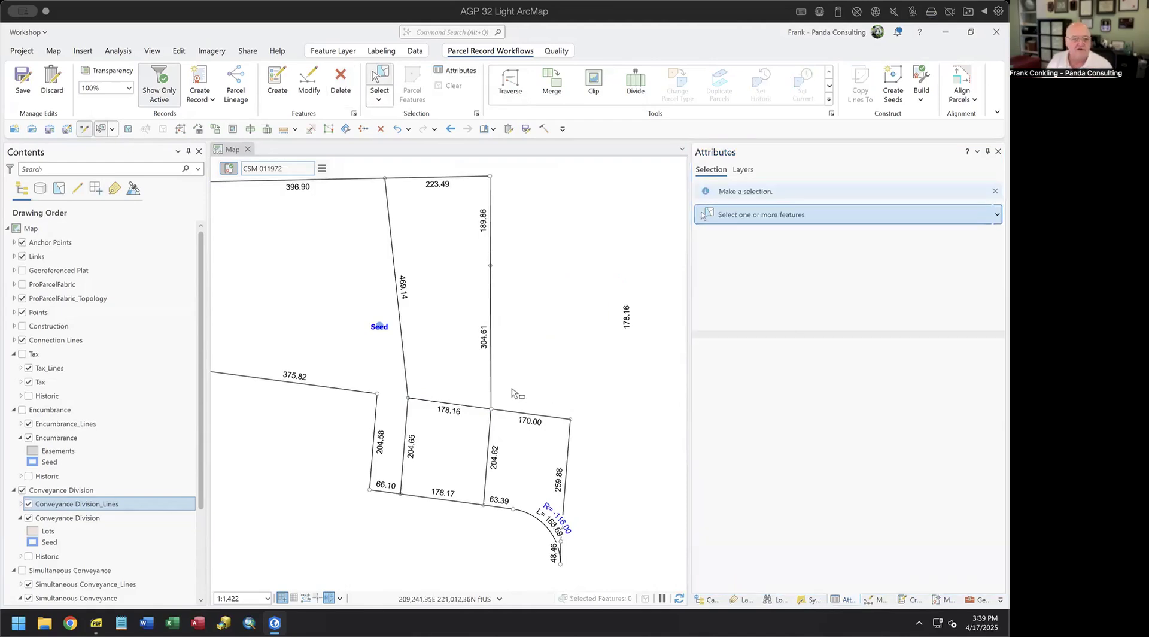
click(22, 270)
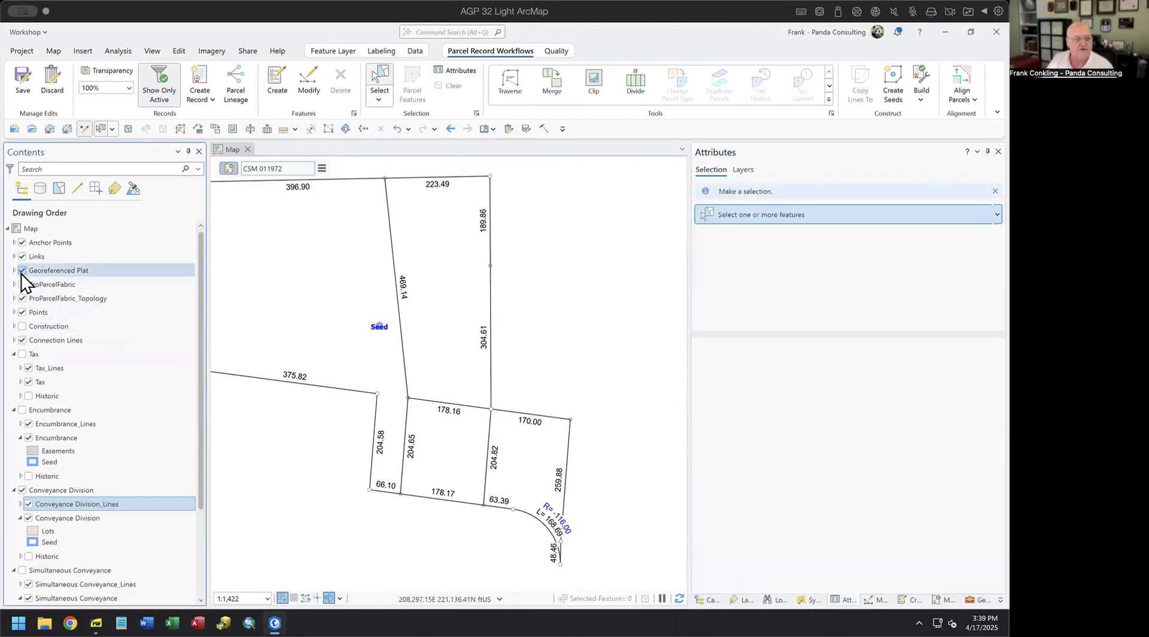
- With the plat hidden, create seeds in the four lots and build them into parcels
drag(507, 358, 583, 389)
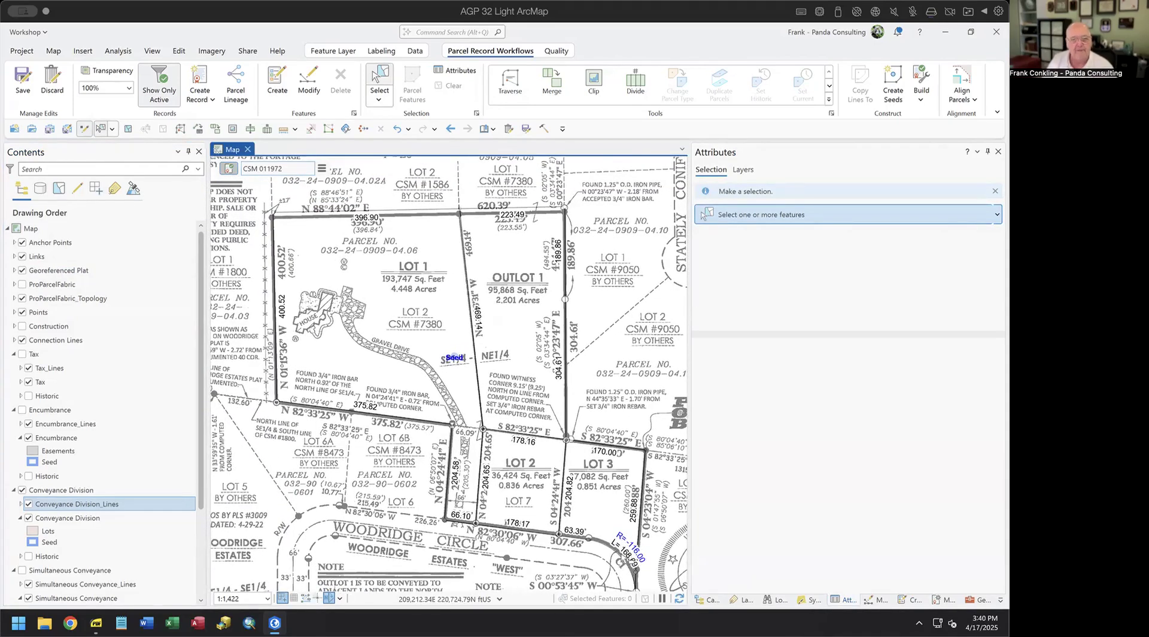
click(25, 271)
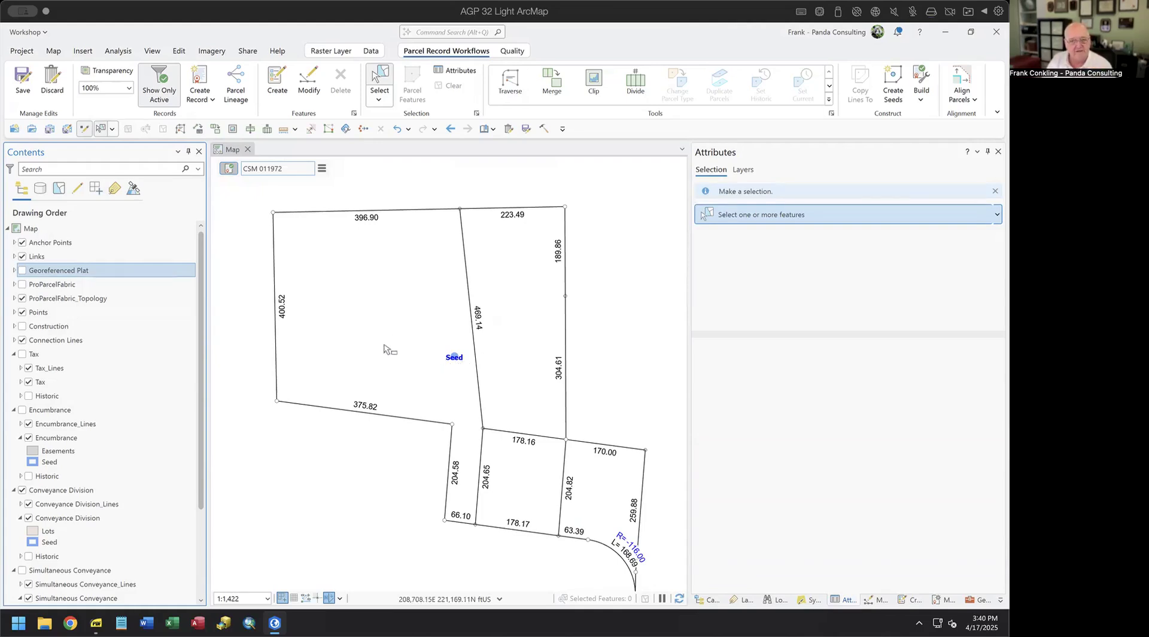
click(896, 84)
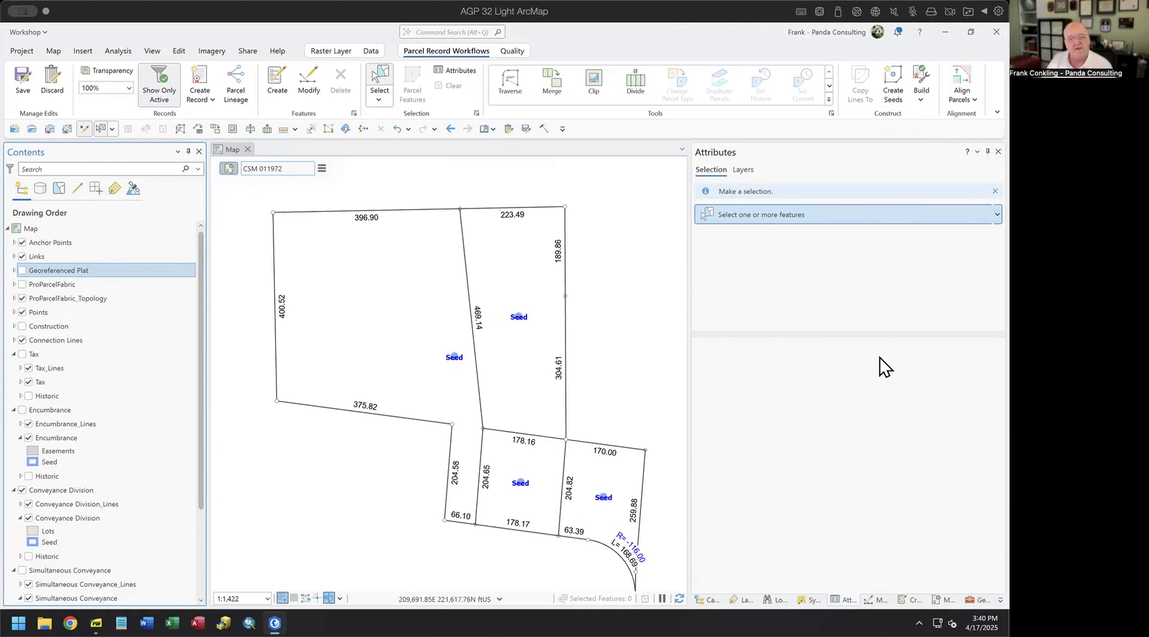
click(920, 81)
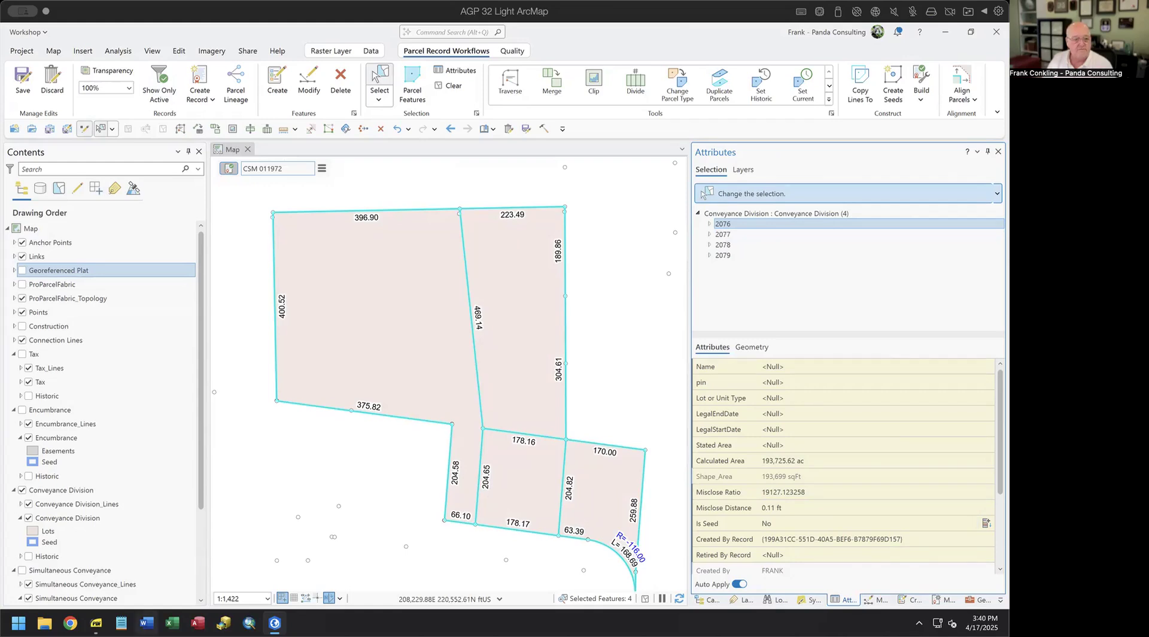
mouse_move(96, 623)
click(145, 566)
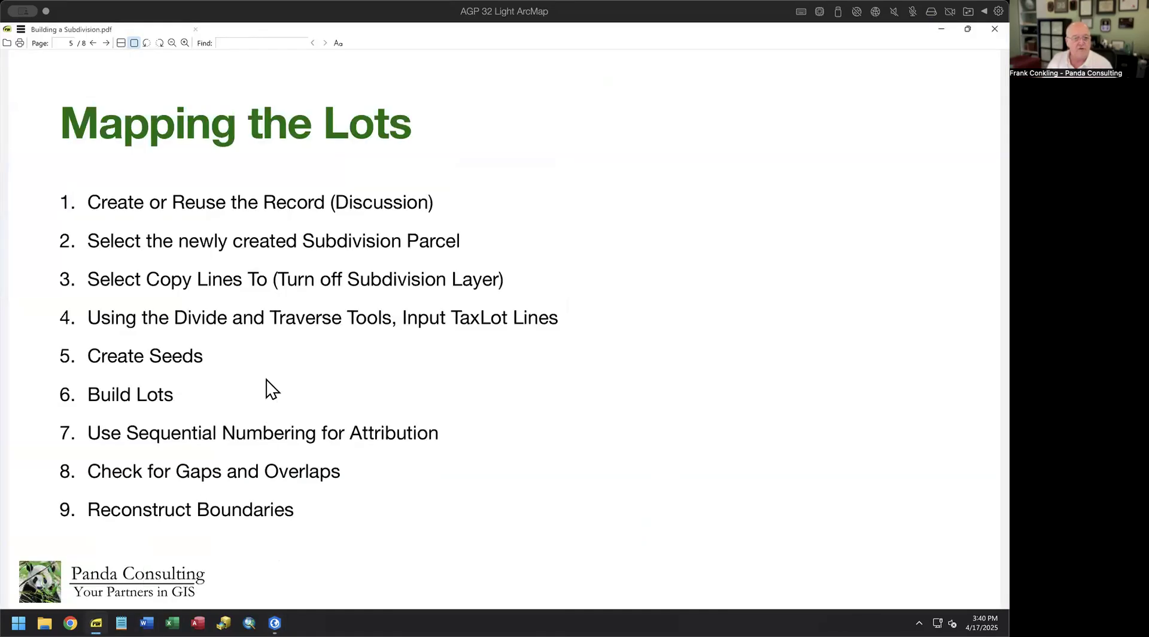
drag(85, 357, 234, 352)
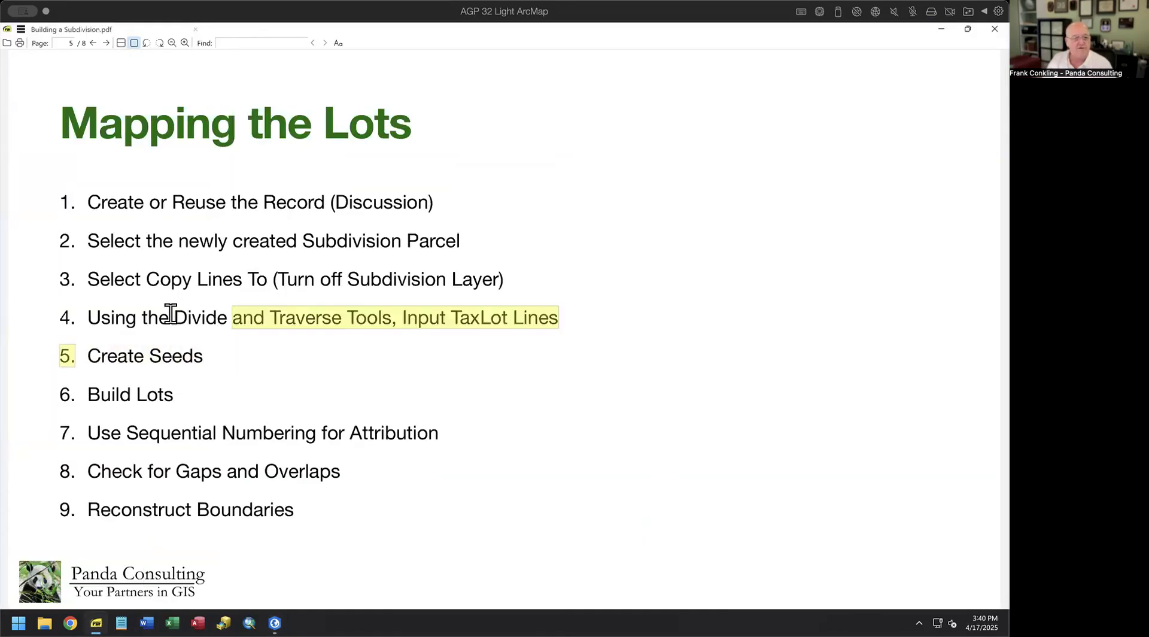
drag(86, 200, 174, 392)
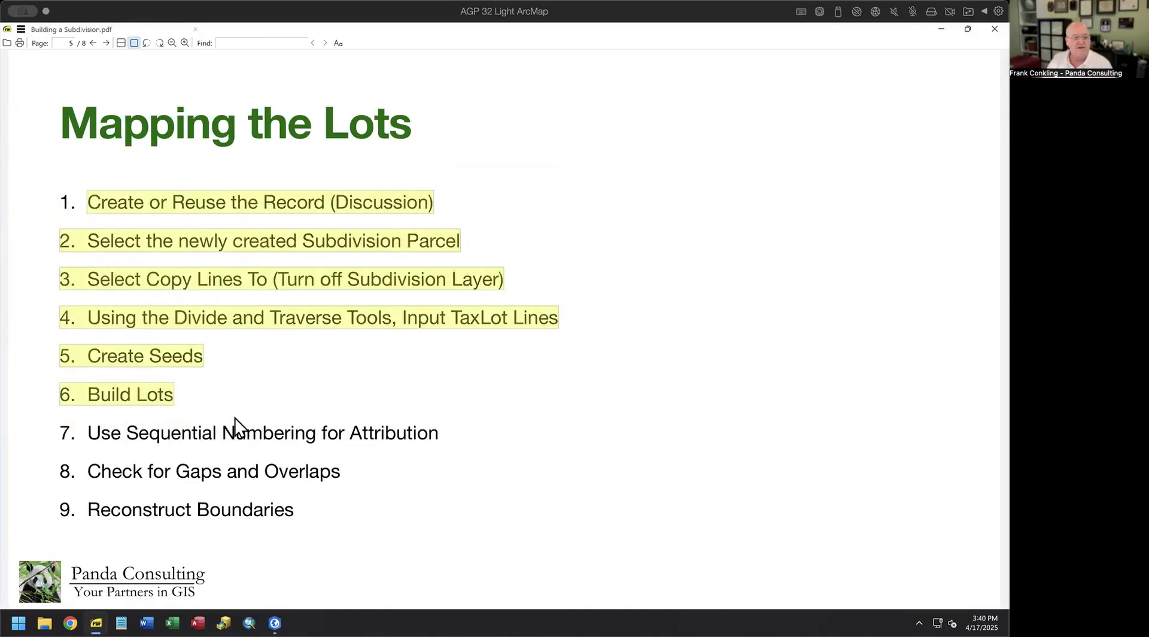
drag(85, 437, 469, 450)
click(274, 622)
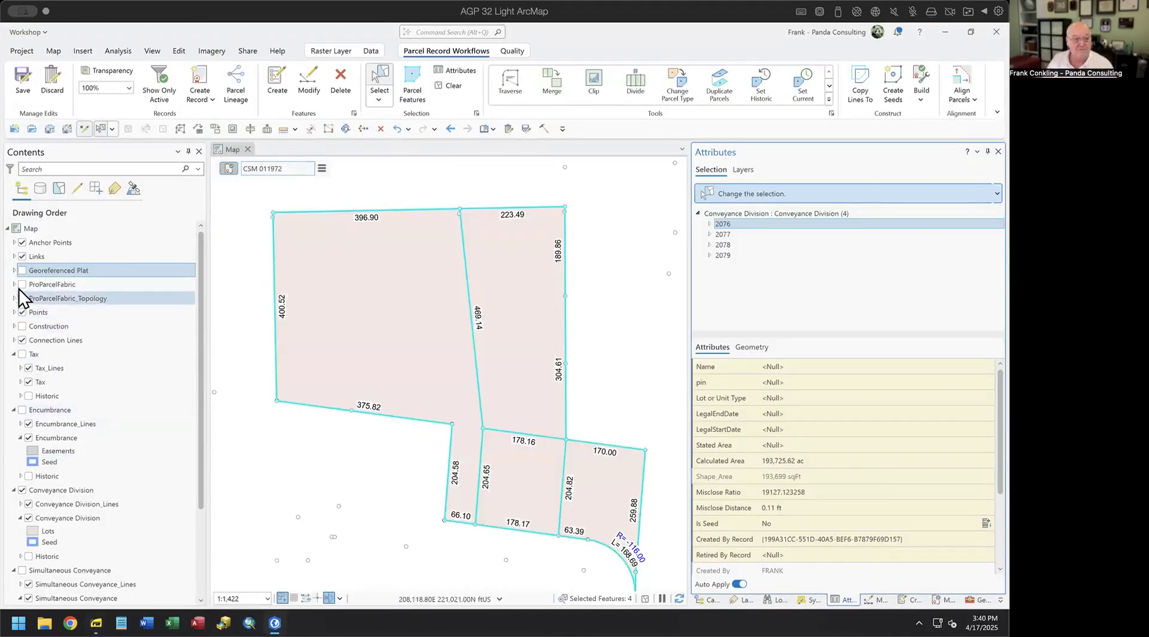
- Show the plat and open Sequential Numbering from the Modify Features attribute tools
click(22, 270)
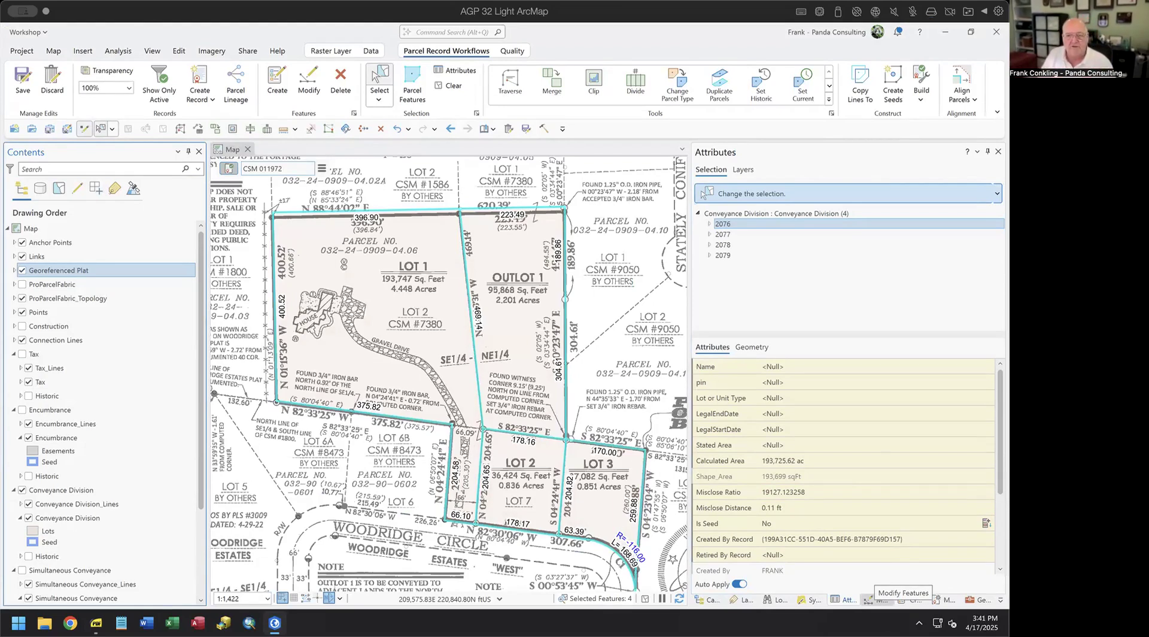
click(877, 599)
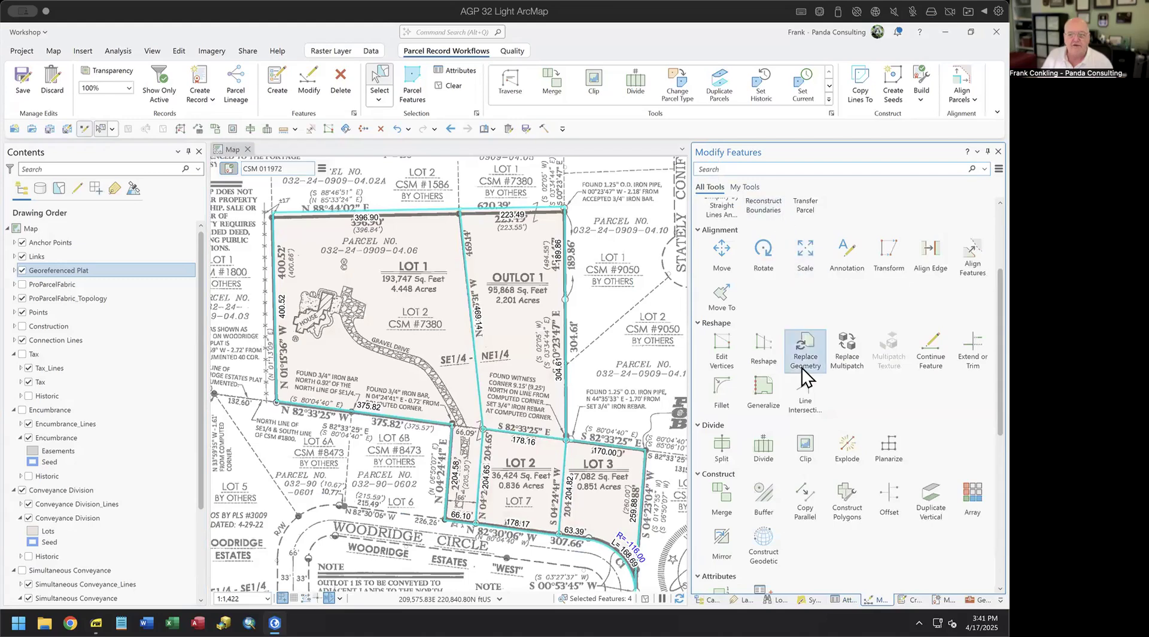
scroll(803, 368, down, 10)
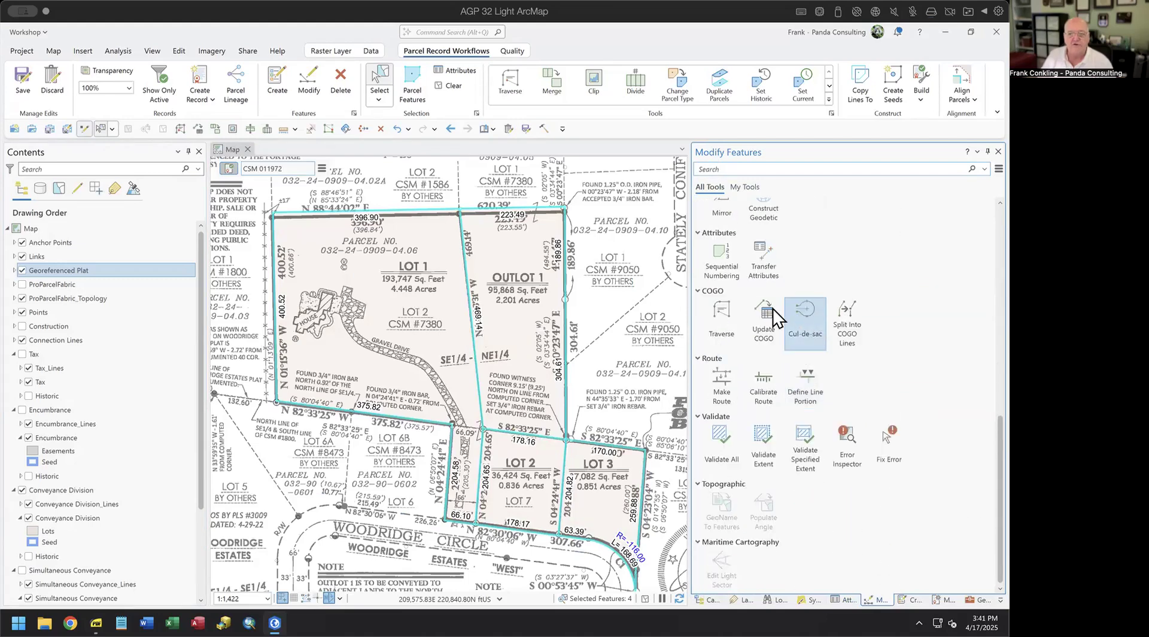
click(718, 262)
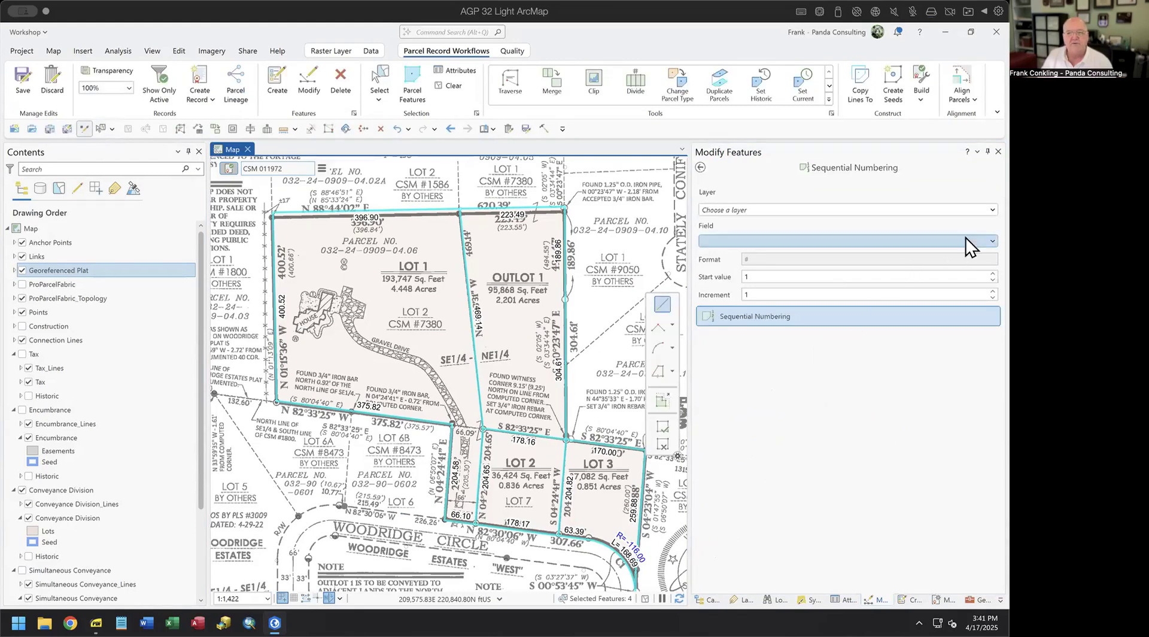
- Point Sequential Numbering at the Conveyance Division layer's Name field with format #
click(965, 209)
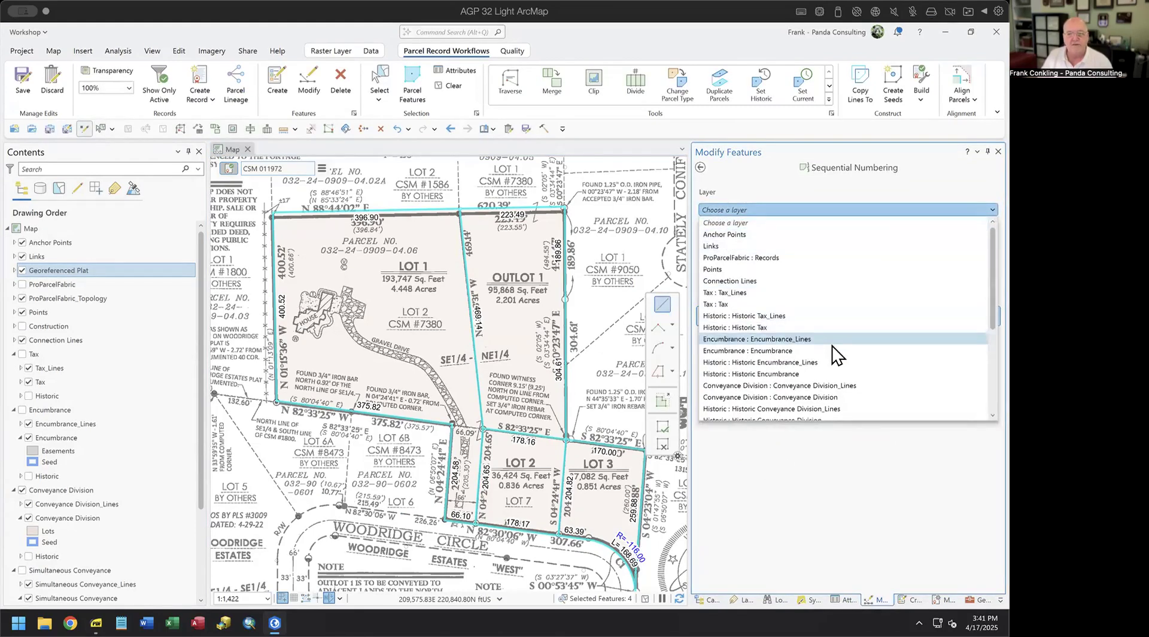
click(826, 397)
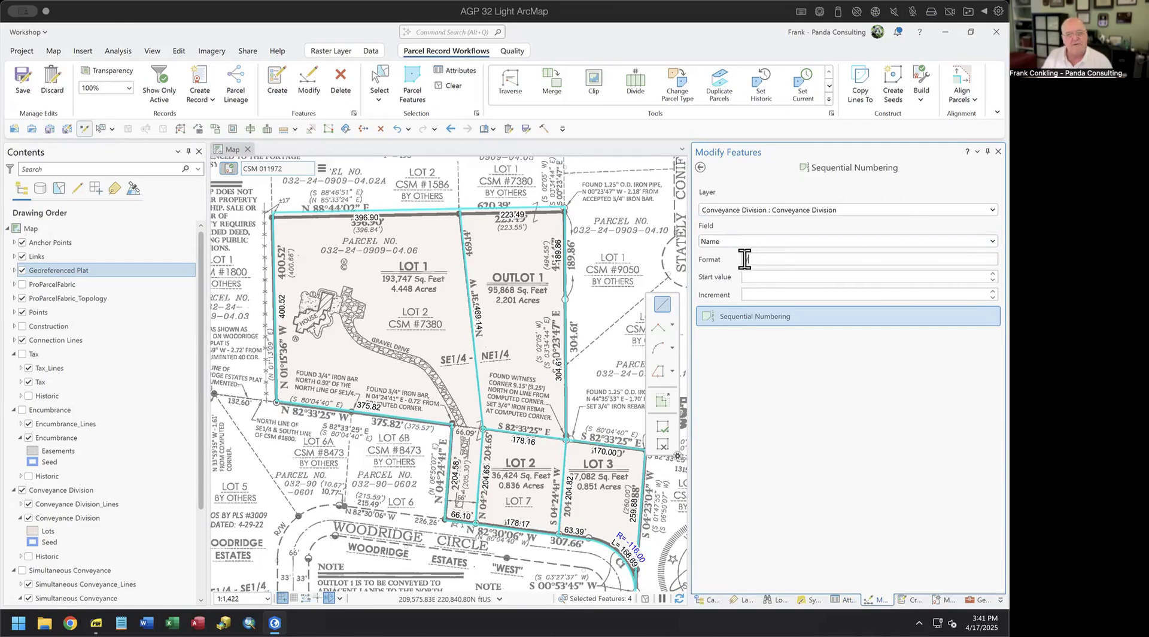
click(767, 258)
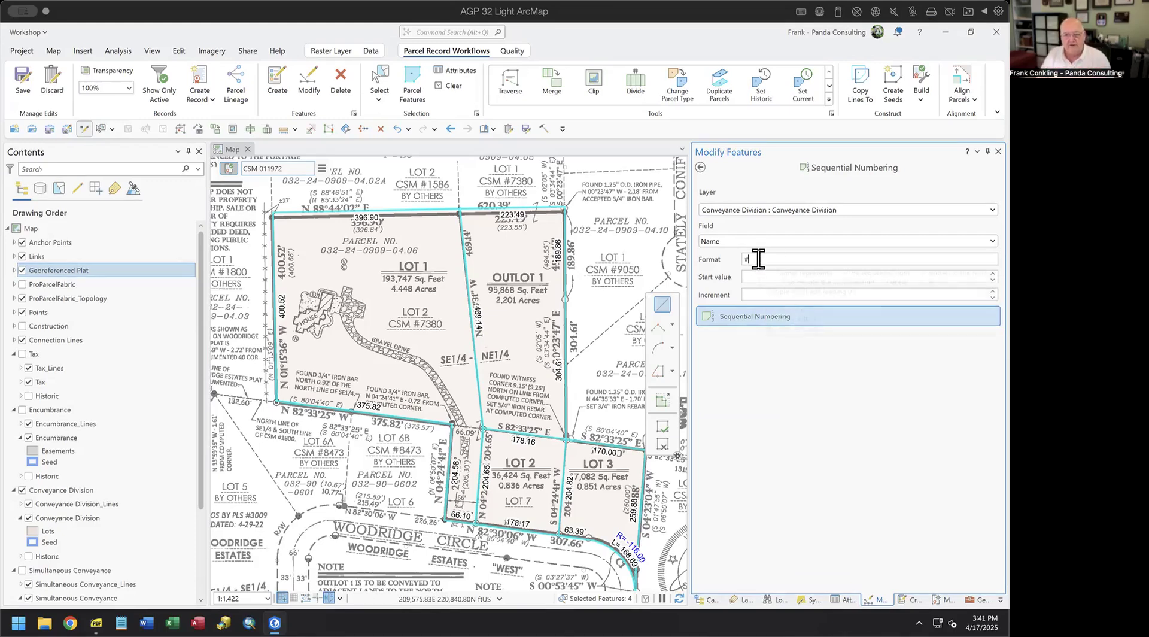
mouse_move(758, 259)
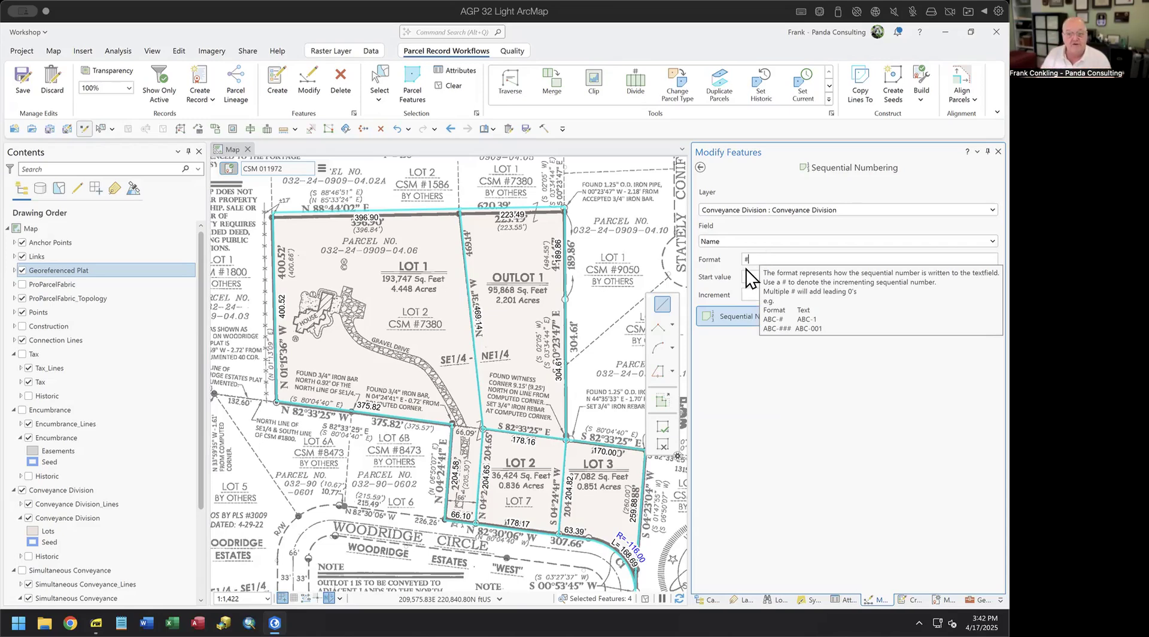
click(750, 277)
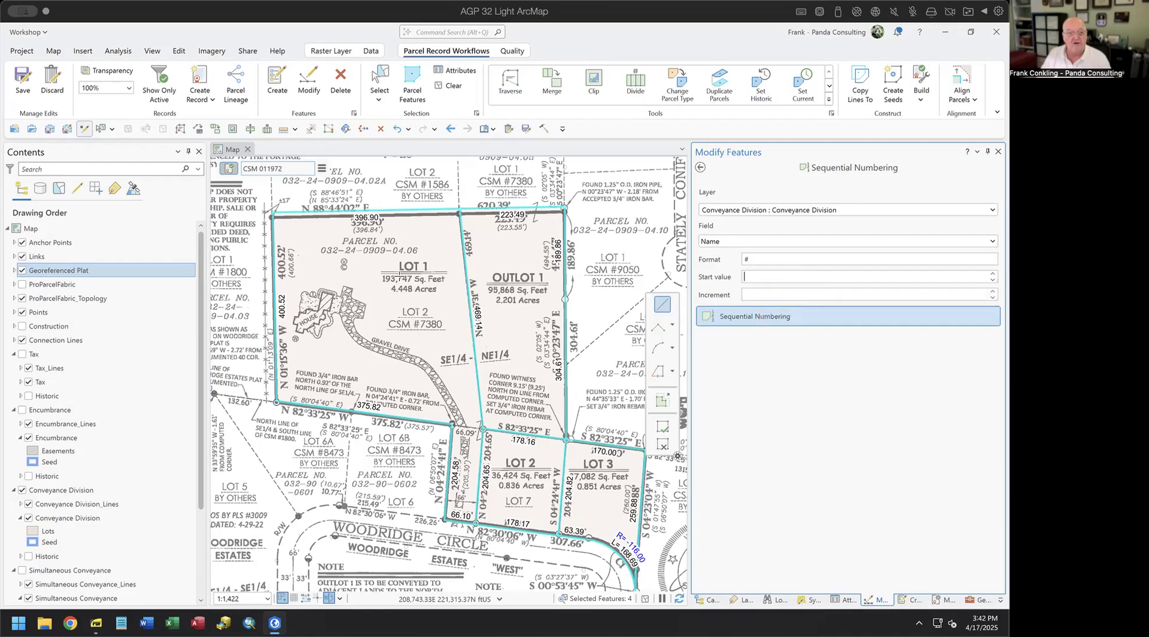
- Starting at 1, sketch a line across the lots to name them 1, 2 and 3
text(1)
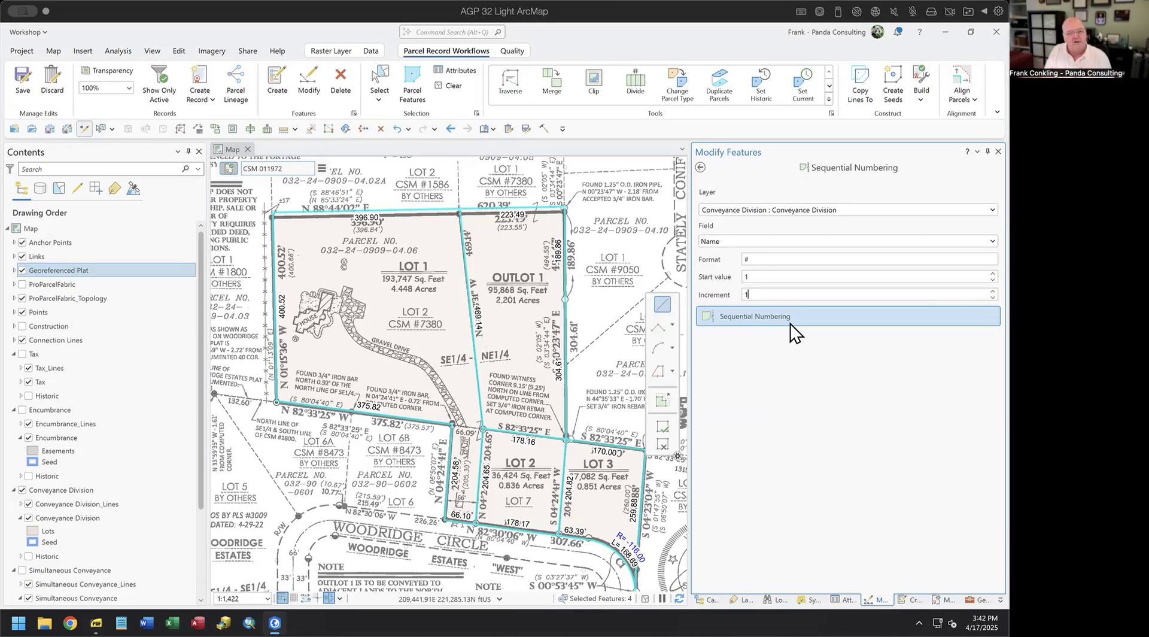
click(741, 317)
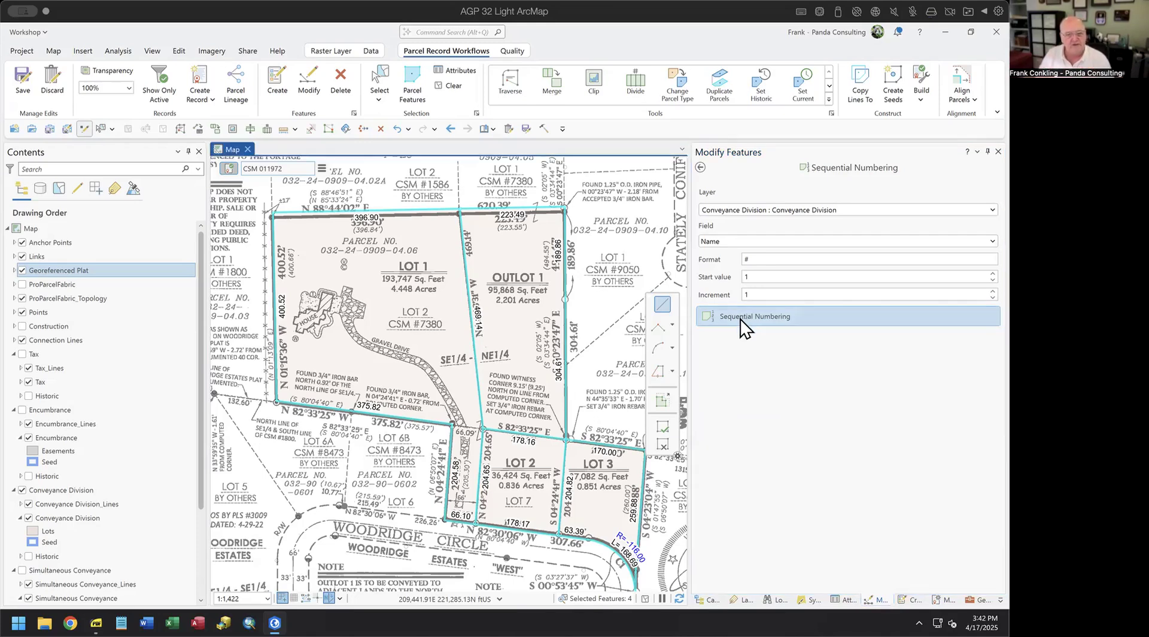
click(401, 378)
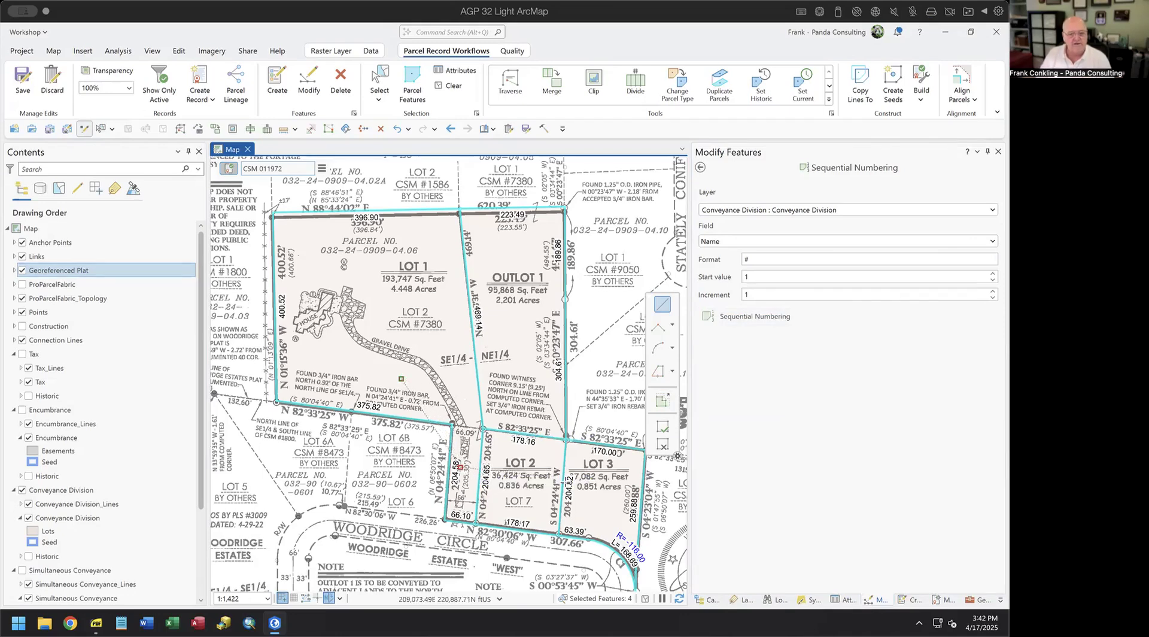
double_click(602, 495)
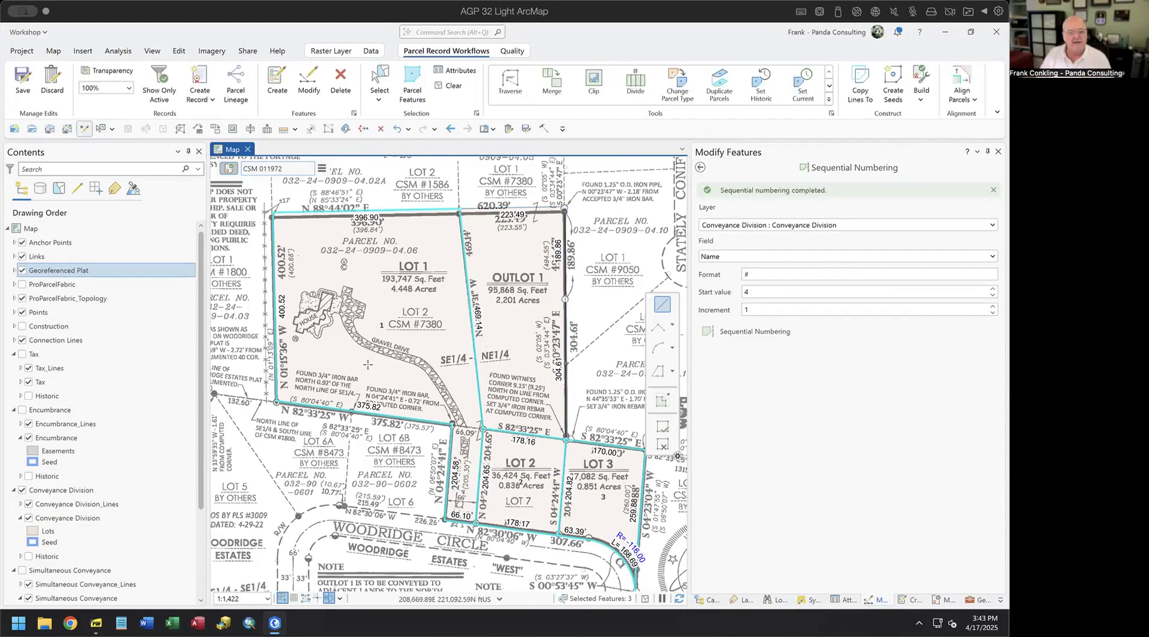
click(23, 270)
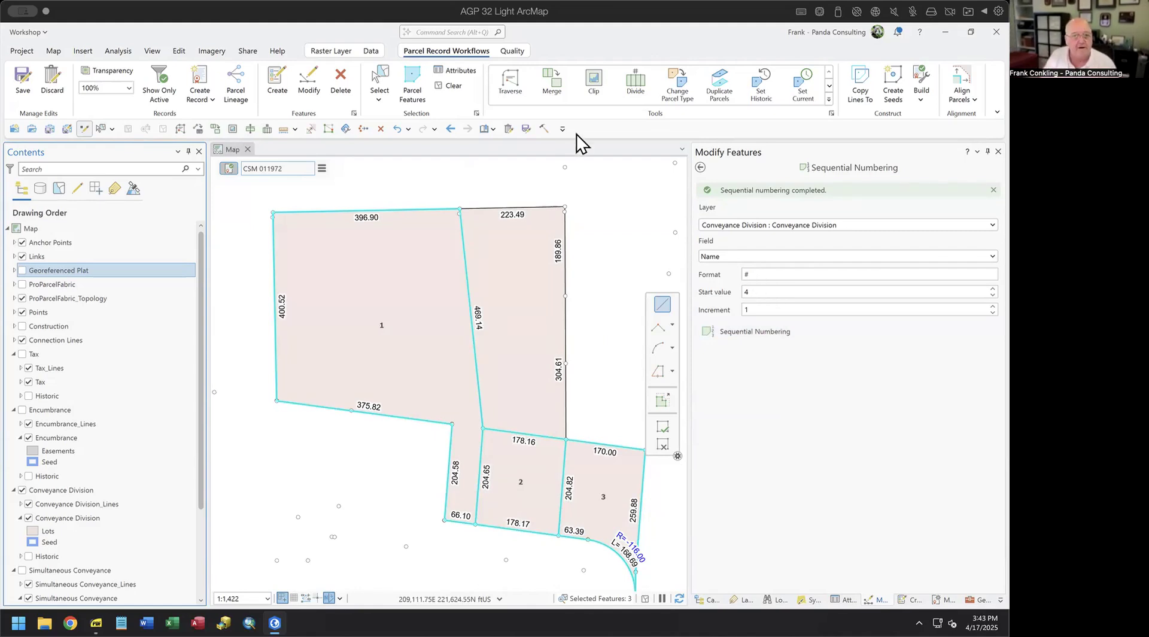
- Select the unnumbered upper-right outlot and set its Name to OUTLOT 1
click(380, 84)
click(550, 296)
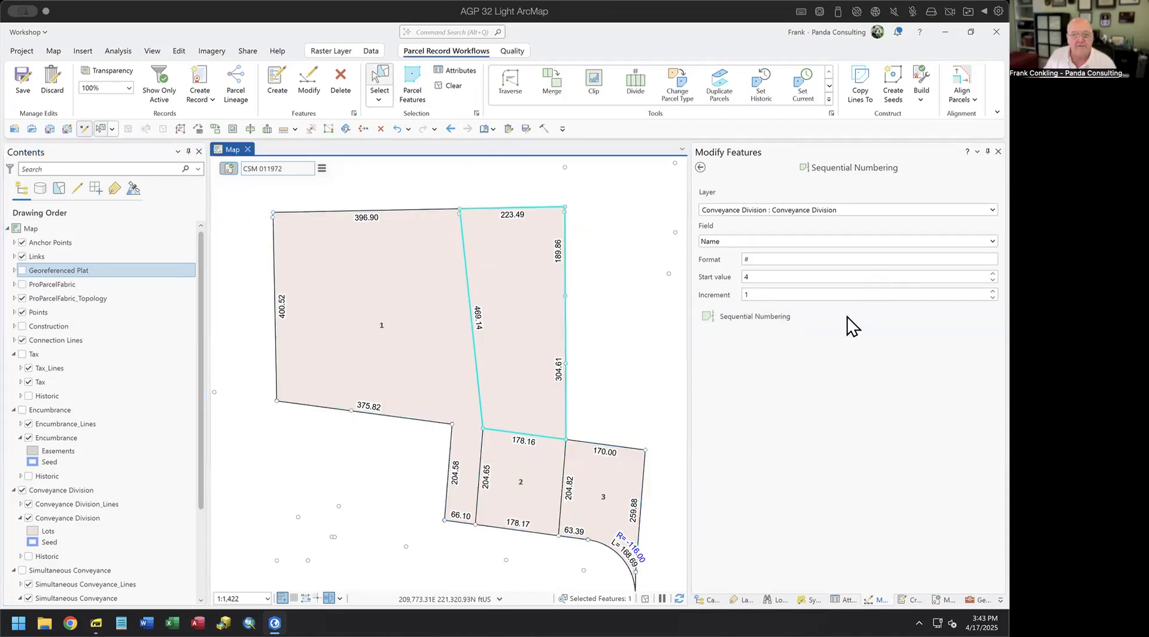
click(844, 600)
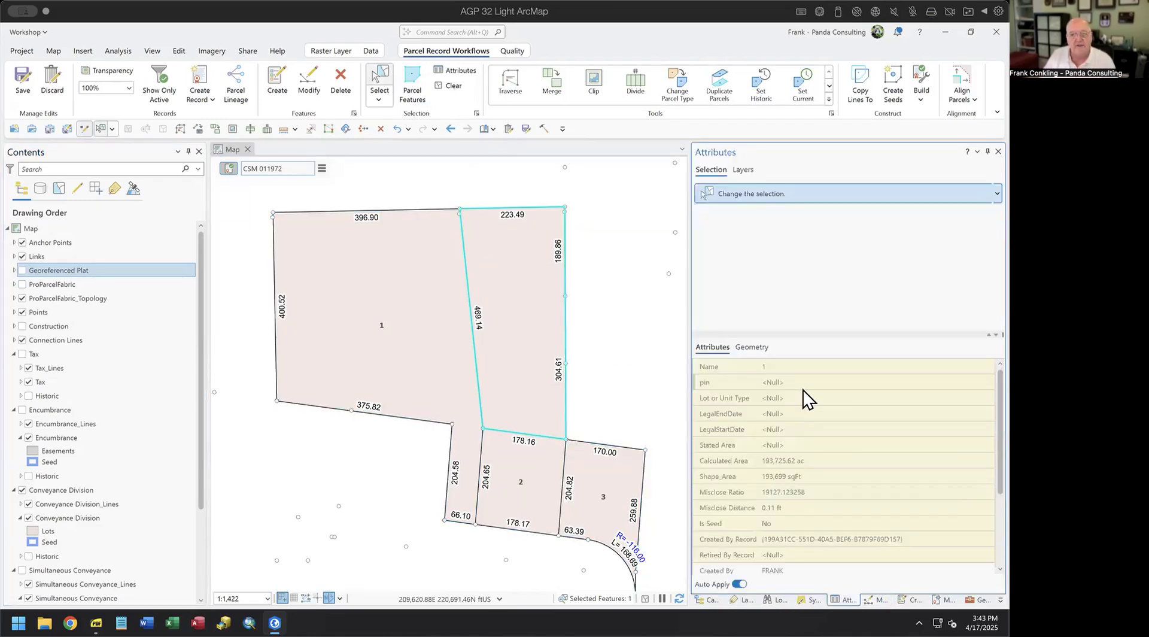
click(807, 367)
text(OUTLOT)
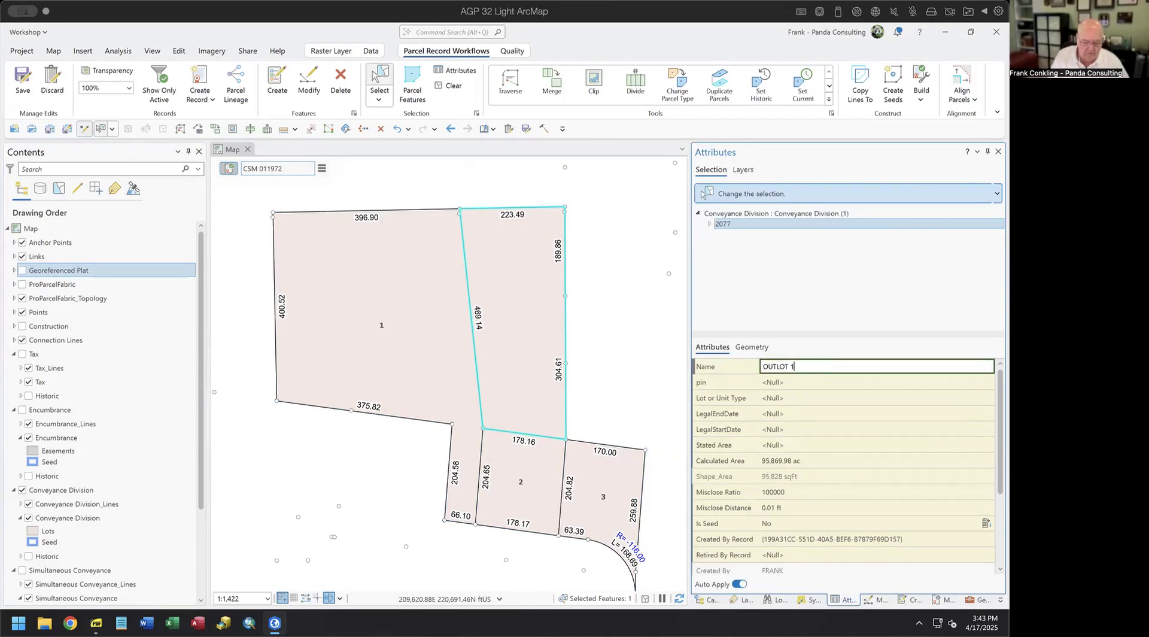
key(Return)
click(815, 383)
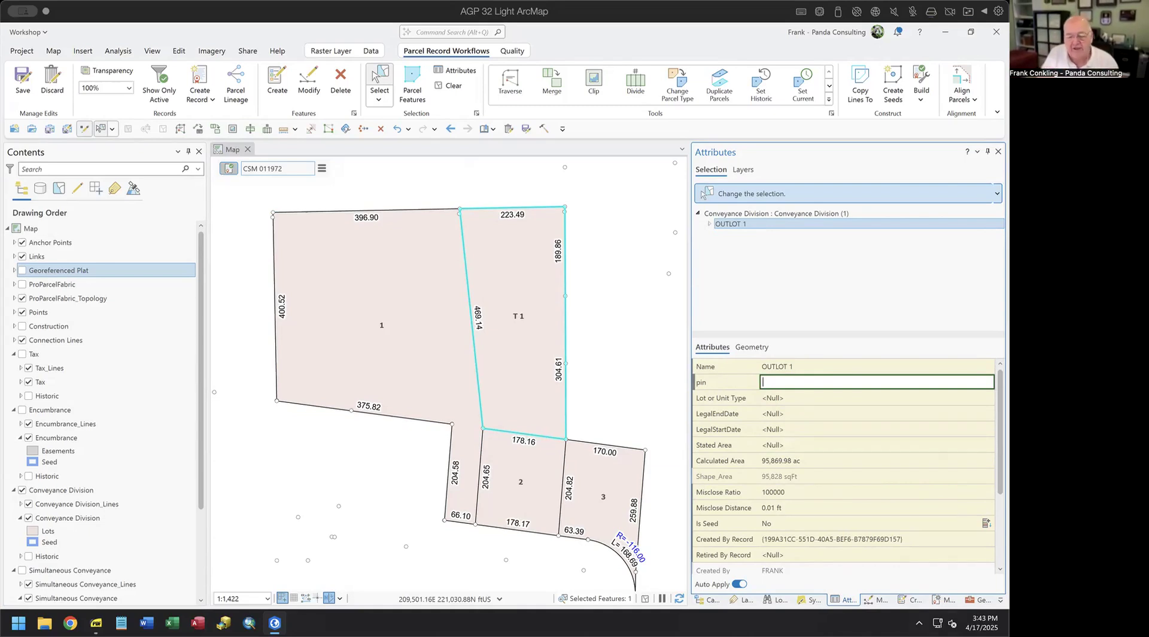
click(912, 599)
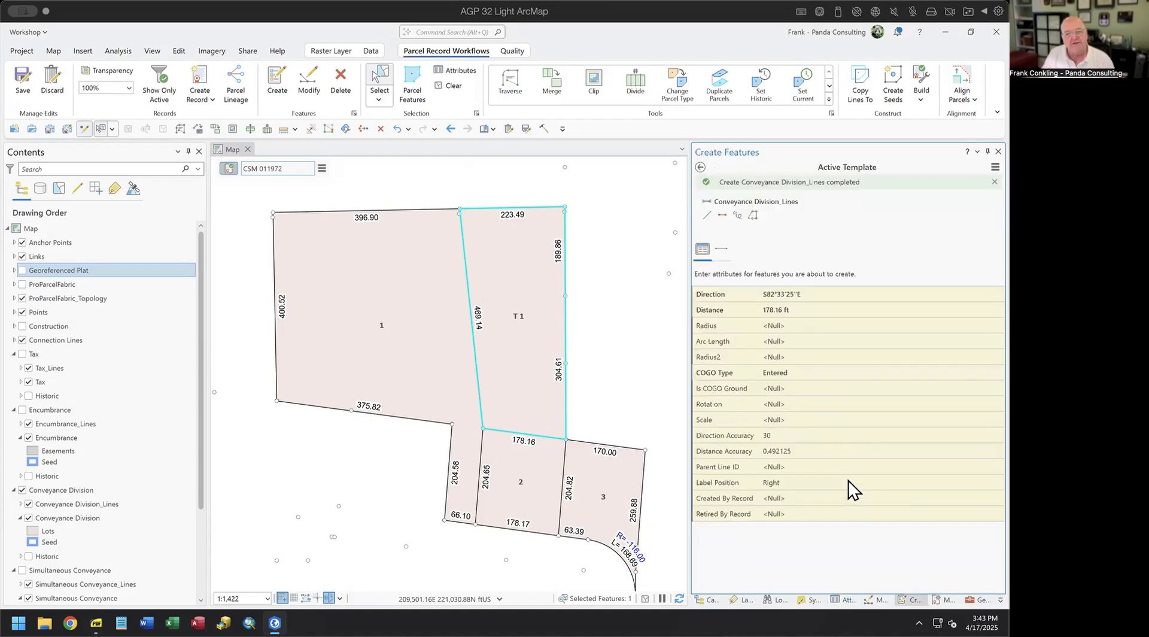
- Turn on Continue Two-Point Lines for the Conveyance Division_Lines template, then manage the Tax_Lines templates
click(722, 215)
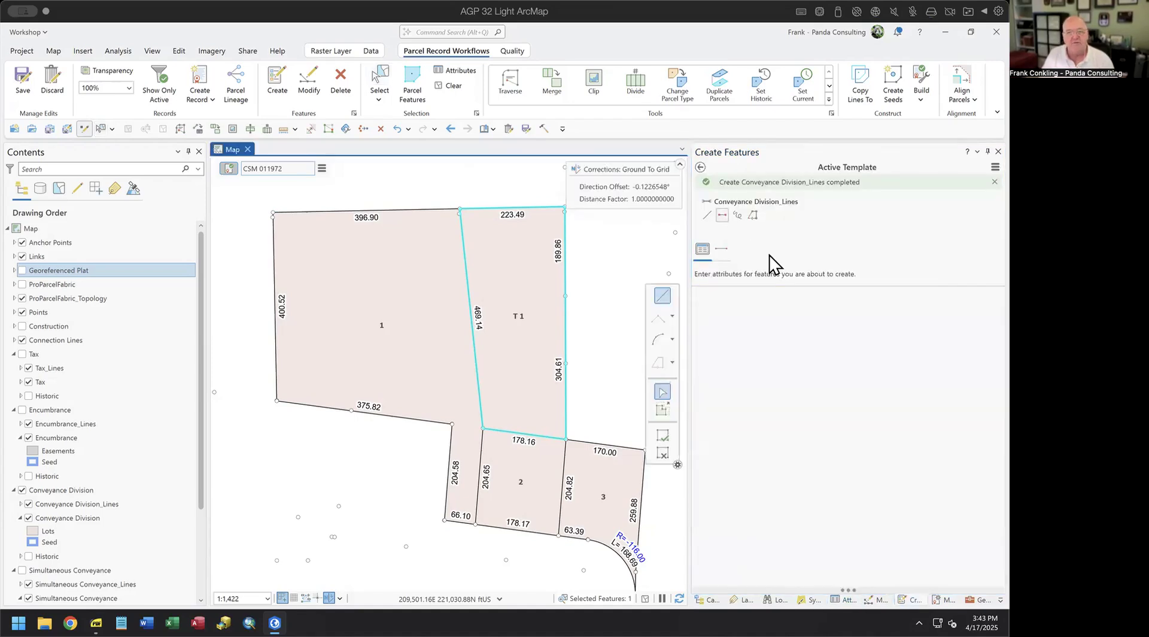
click(701, 167)
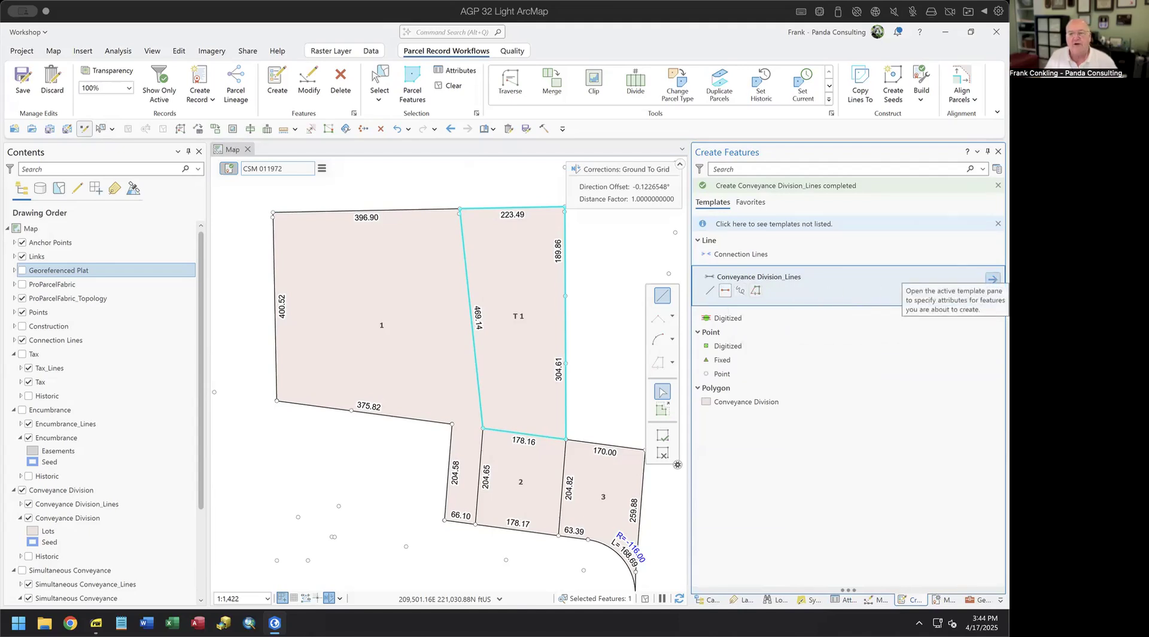
click(993, 279)
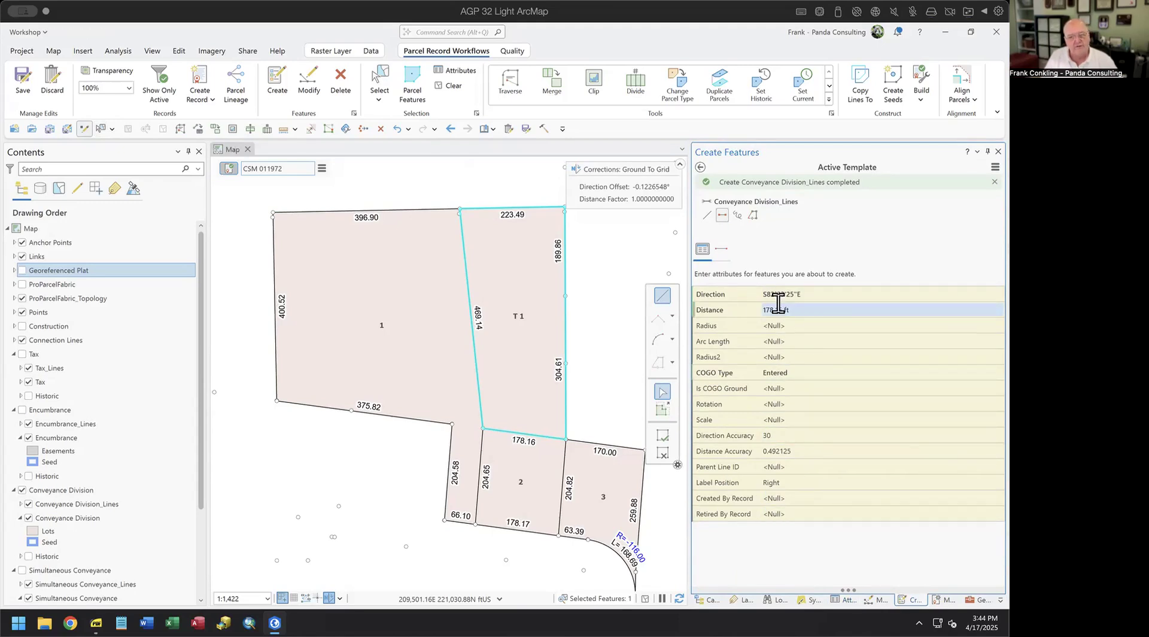
click(723, 249)
click(717, 278)
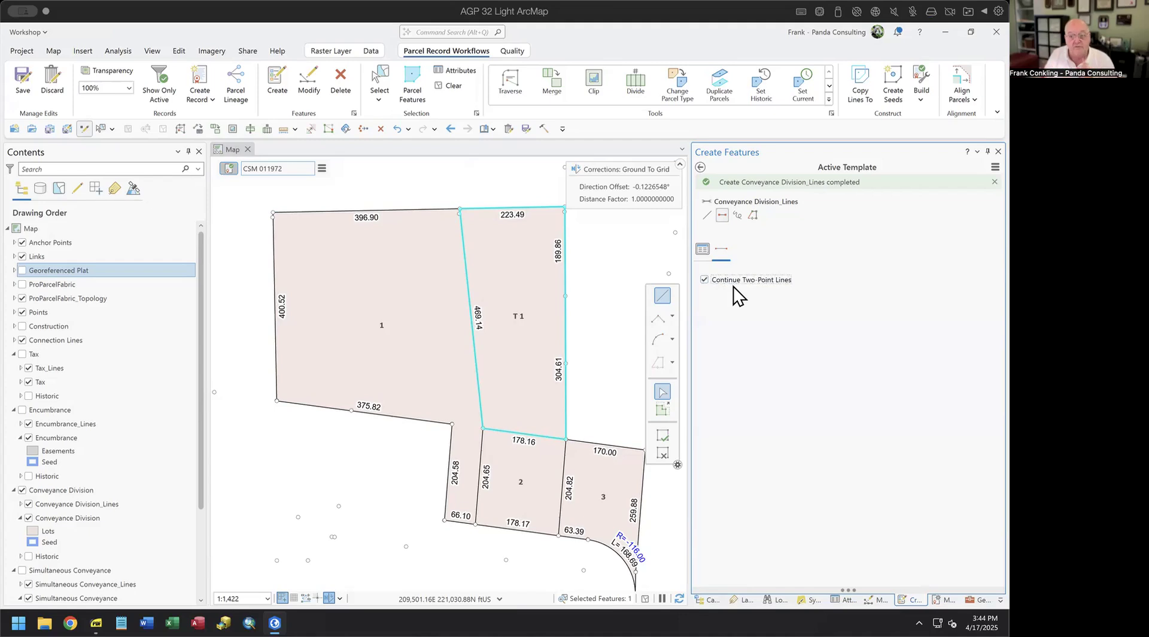
click(700, 167)
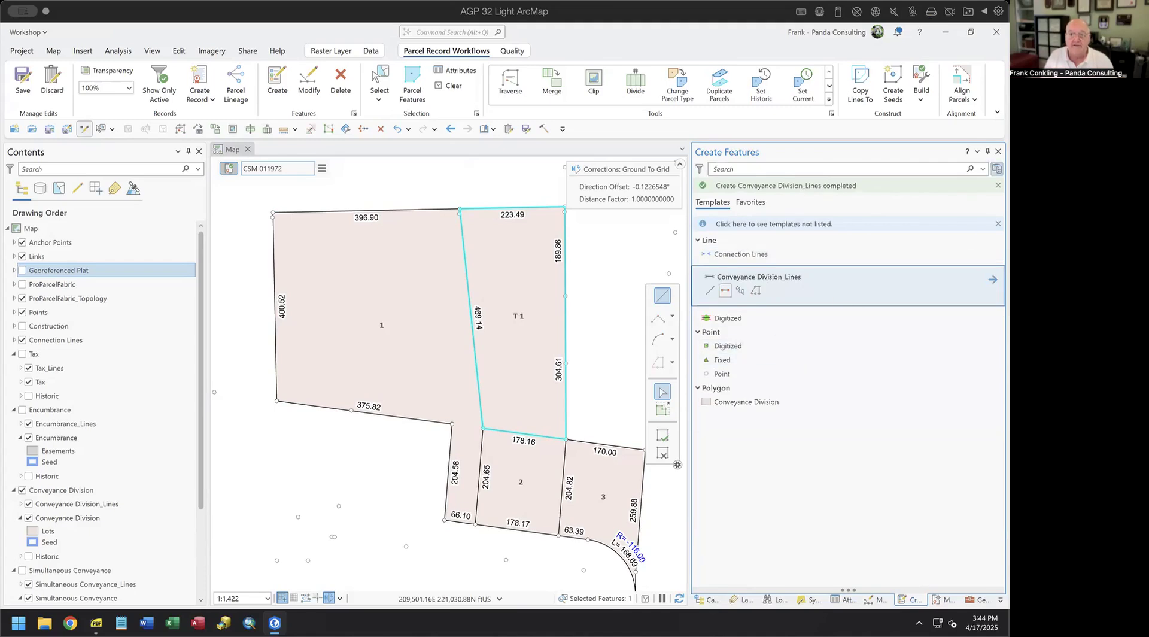
click(997, 168)
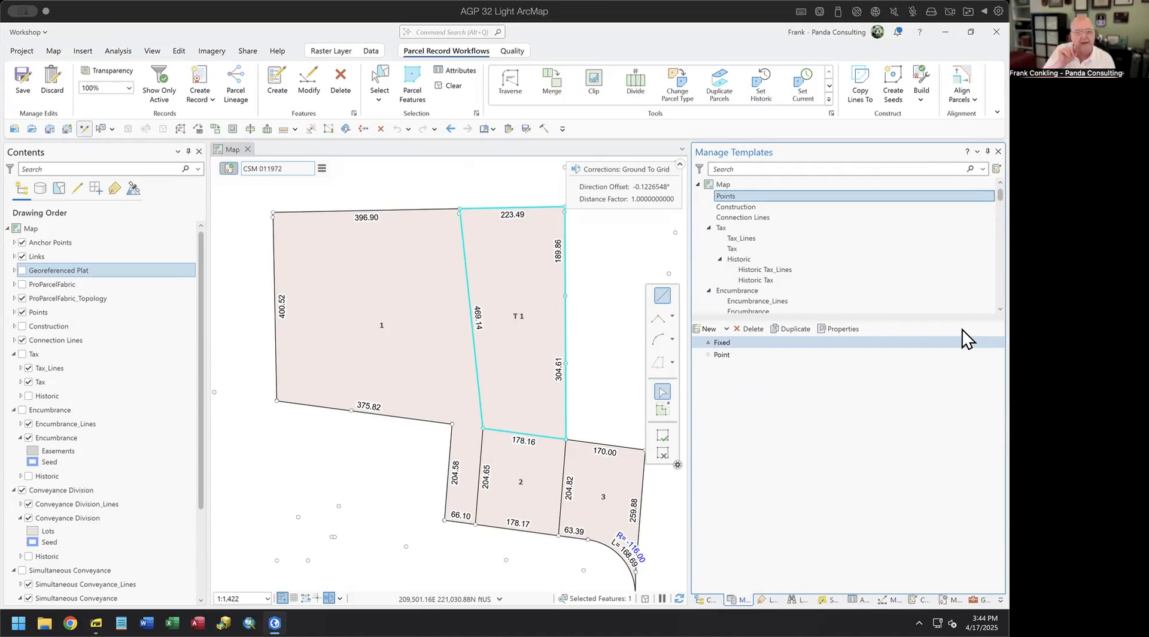
click(743, 239)
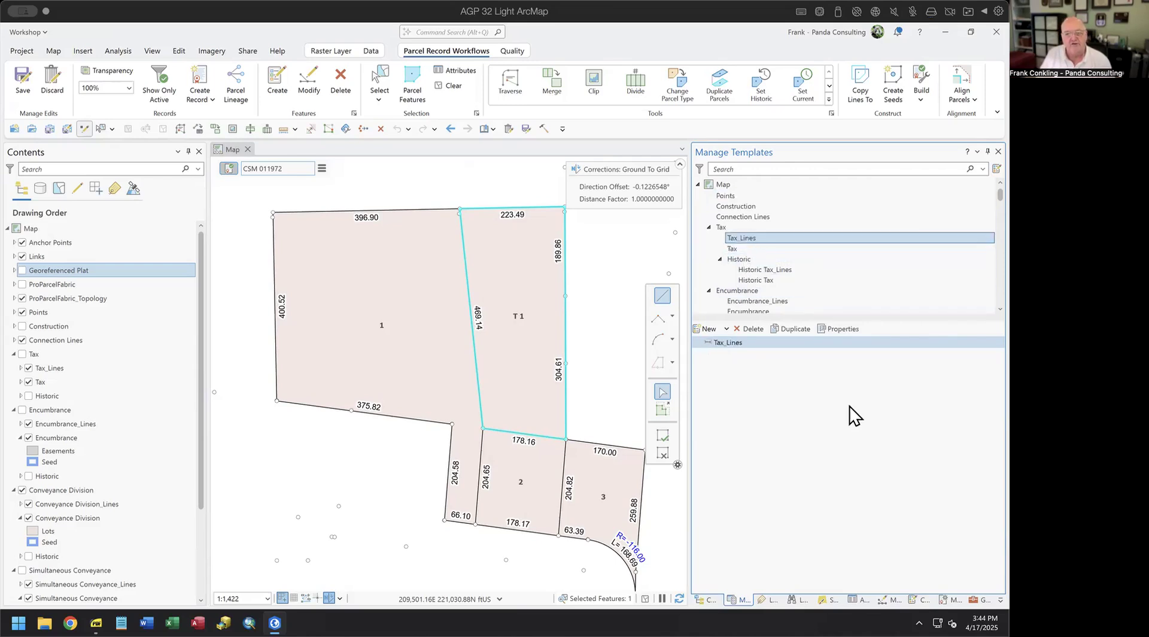
- Inspect the Tax_Lines template properties and close them
click(840, 330)
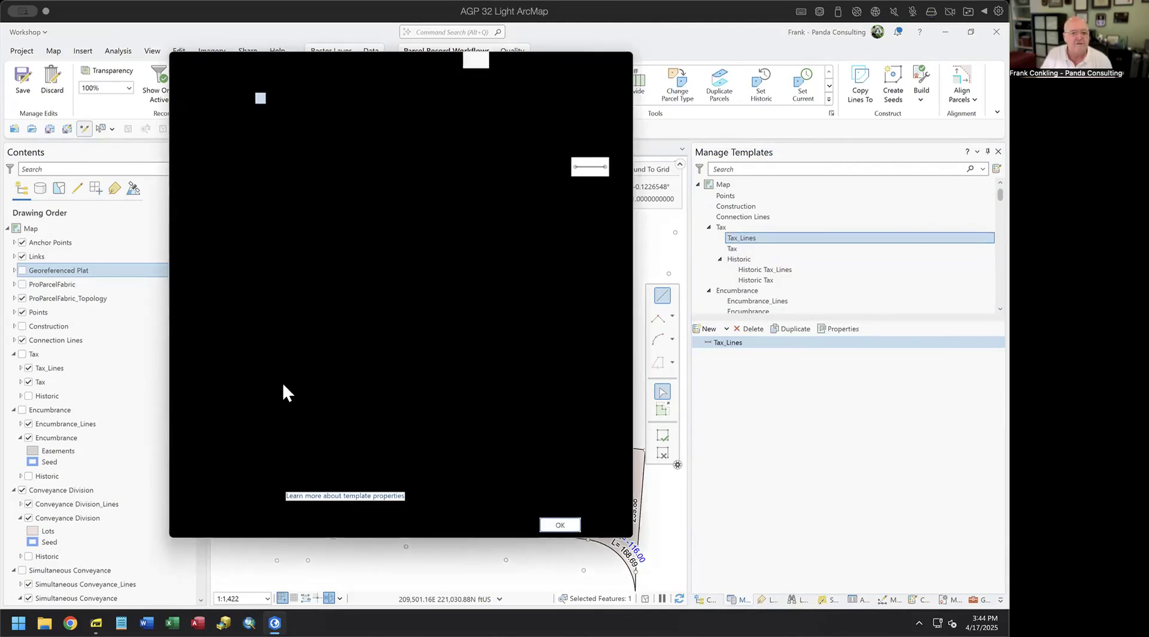
drag(341, 66, 391, 95)
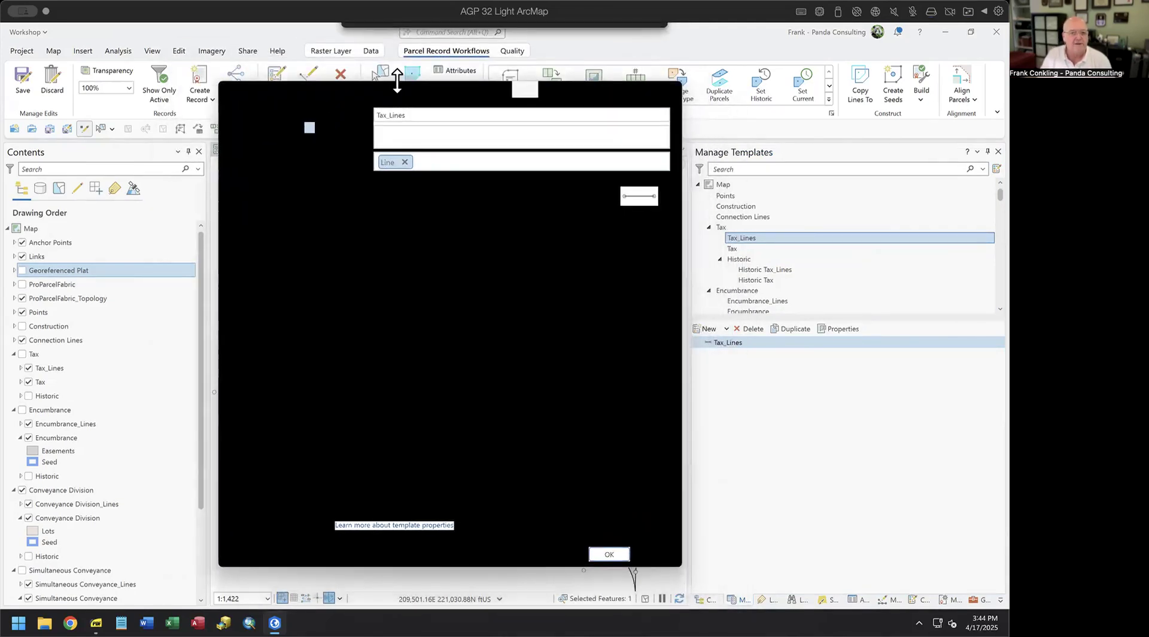
click(664, 89)
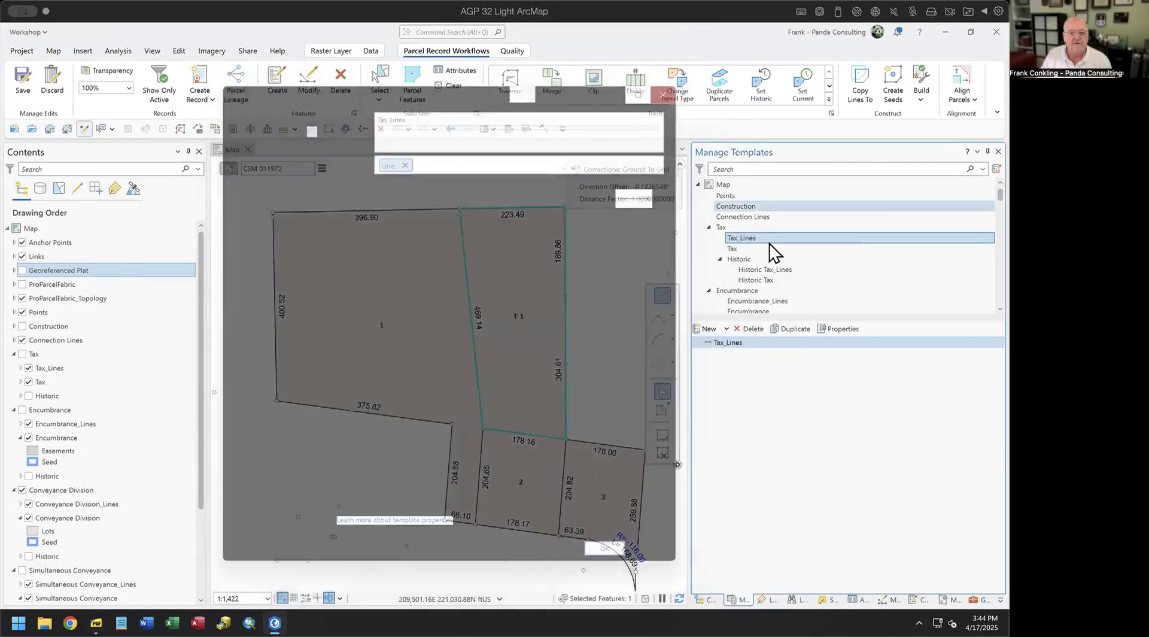
scroll(798, 277, down, 1)
scroll(797, 278, down, 2)
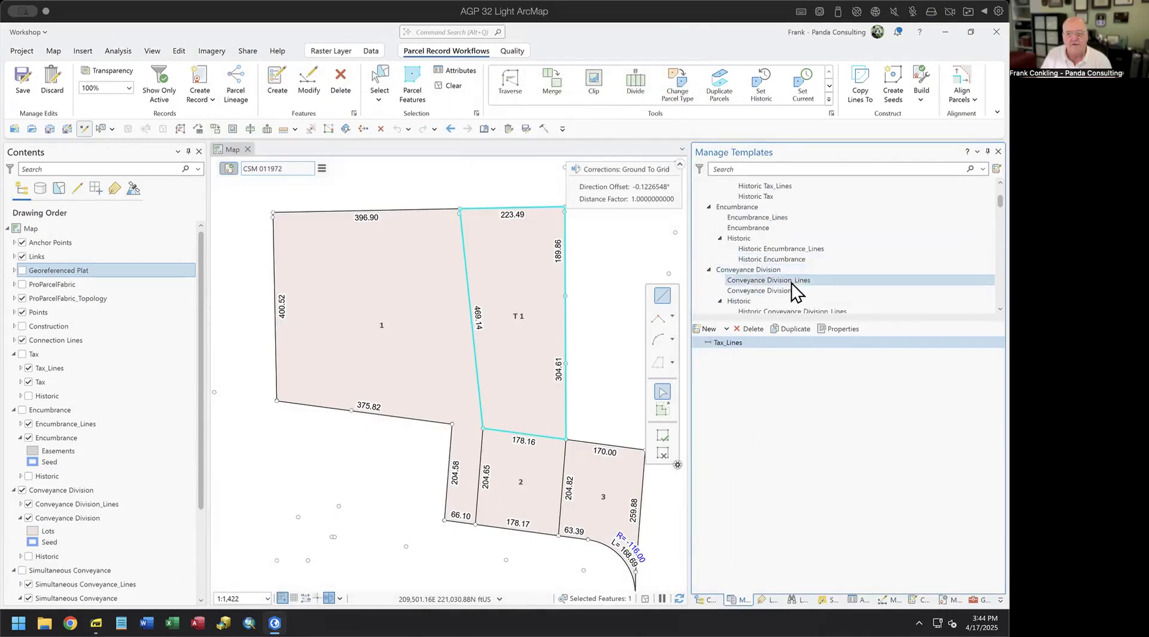
- Review Conveyance Division_Lines template attributes and tools, cancel without changes, and close Manage Templates
click(802, 280)
click(841, 329)
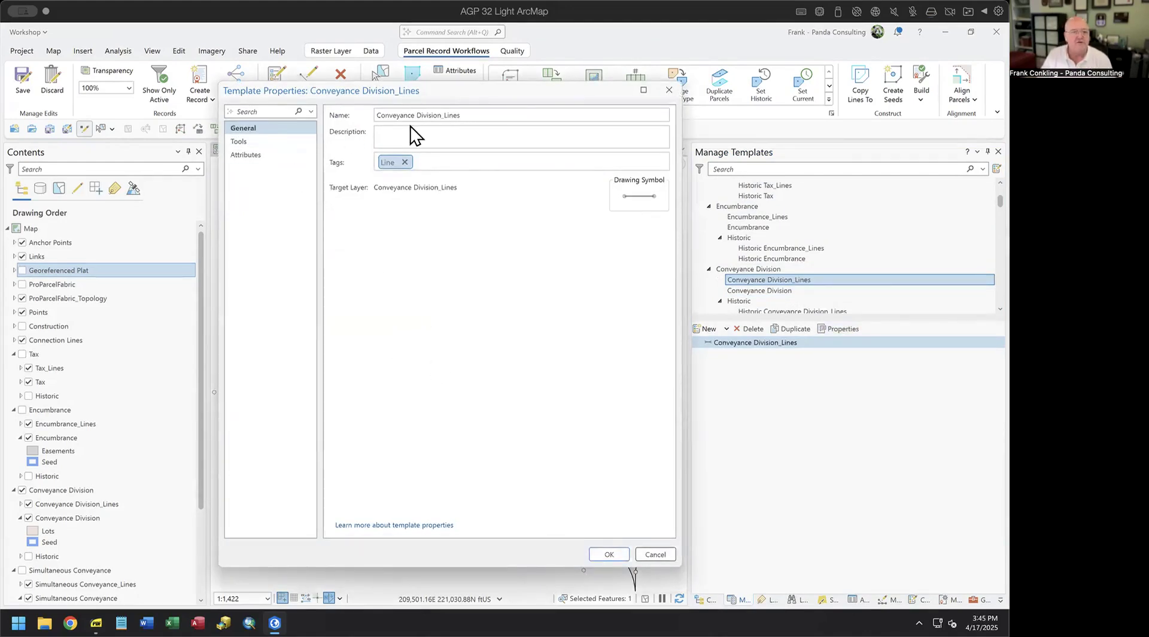
click(264, 156)
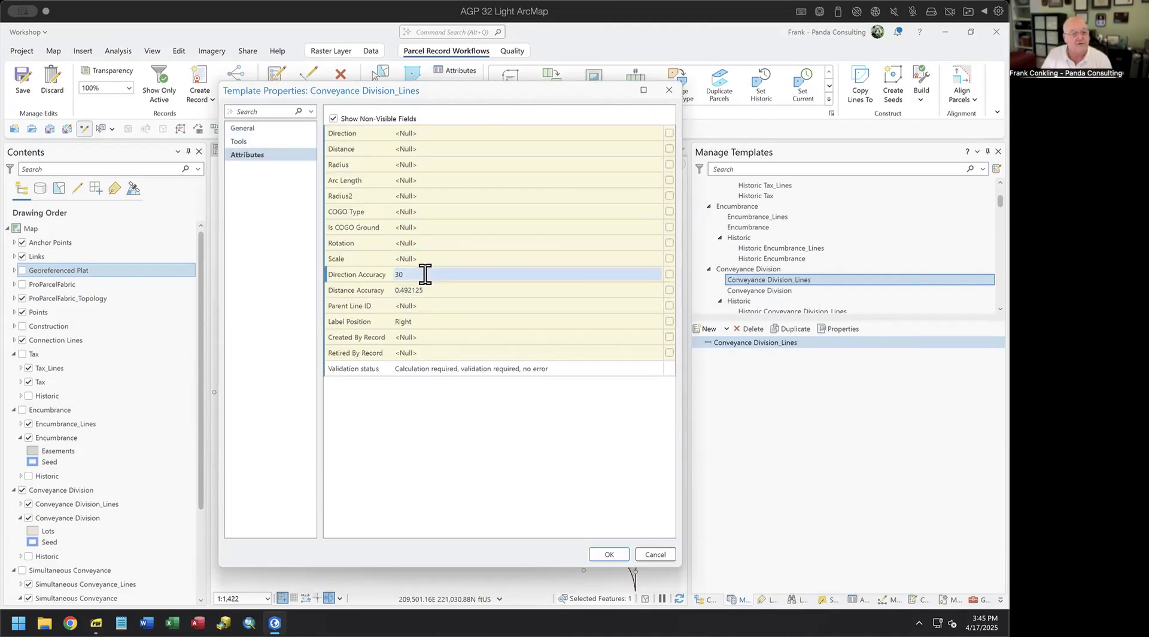
click(263, 140)
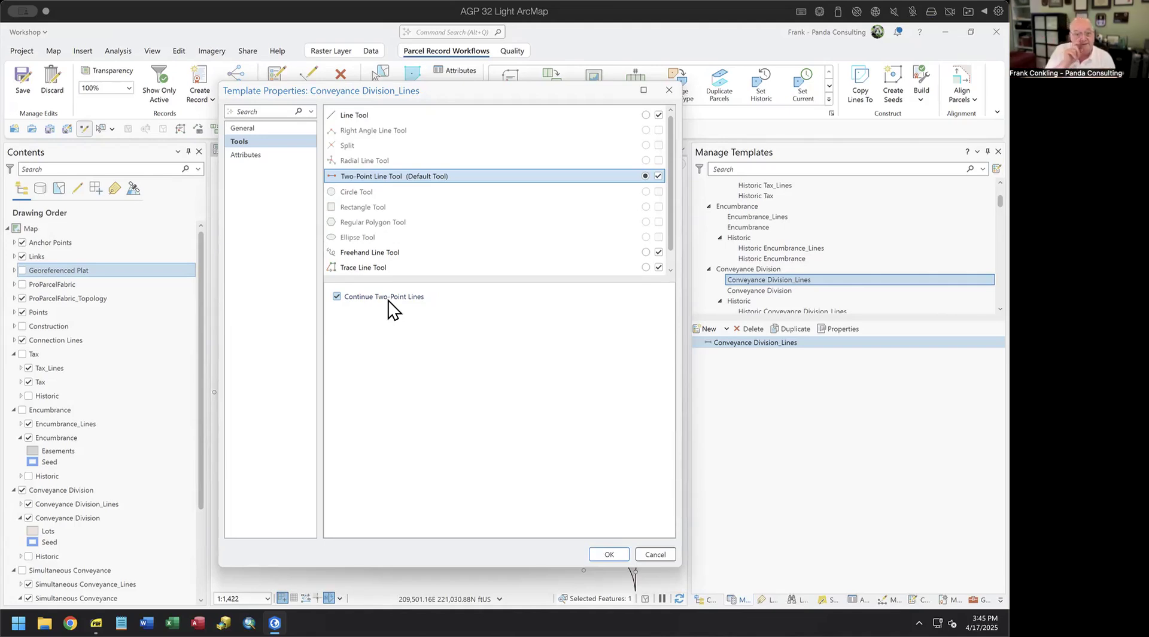
click(660, 556)
right_click(739, 599)
click(763, 593)
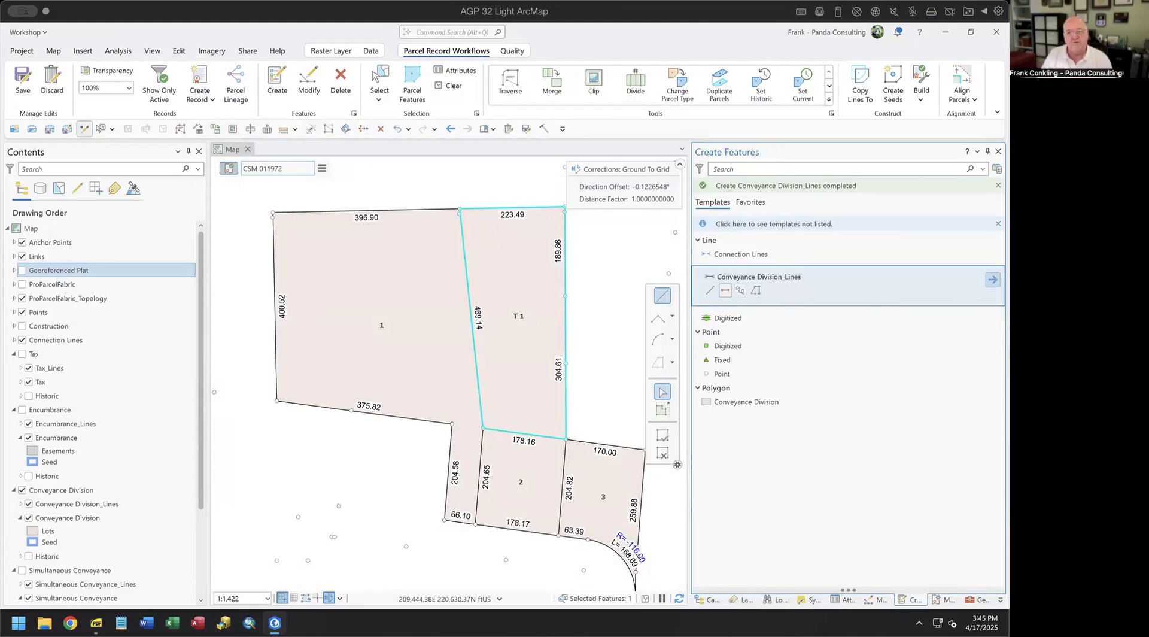
- Turn off Continue Two-Point Lines on the Conveyance Division_Lines template and clear the map selection
click(993, 279)
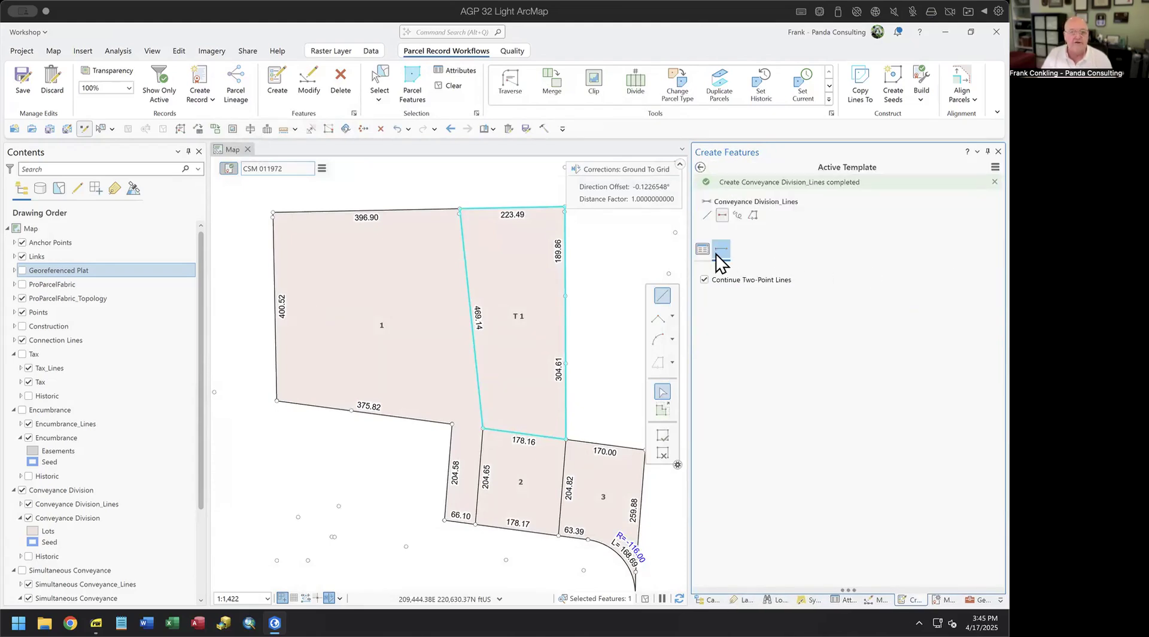
click(705, 279)
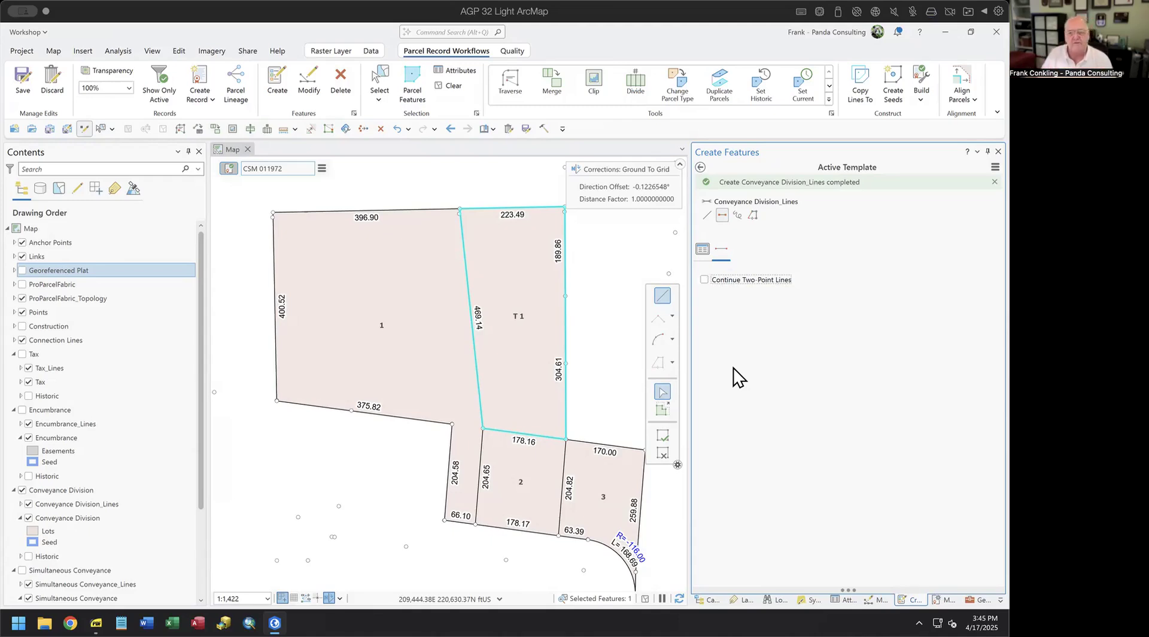
click(700, 167)
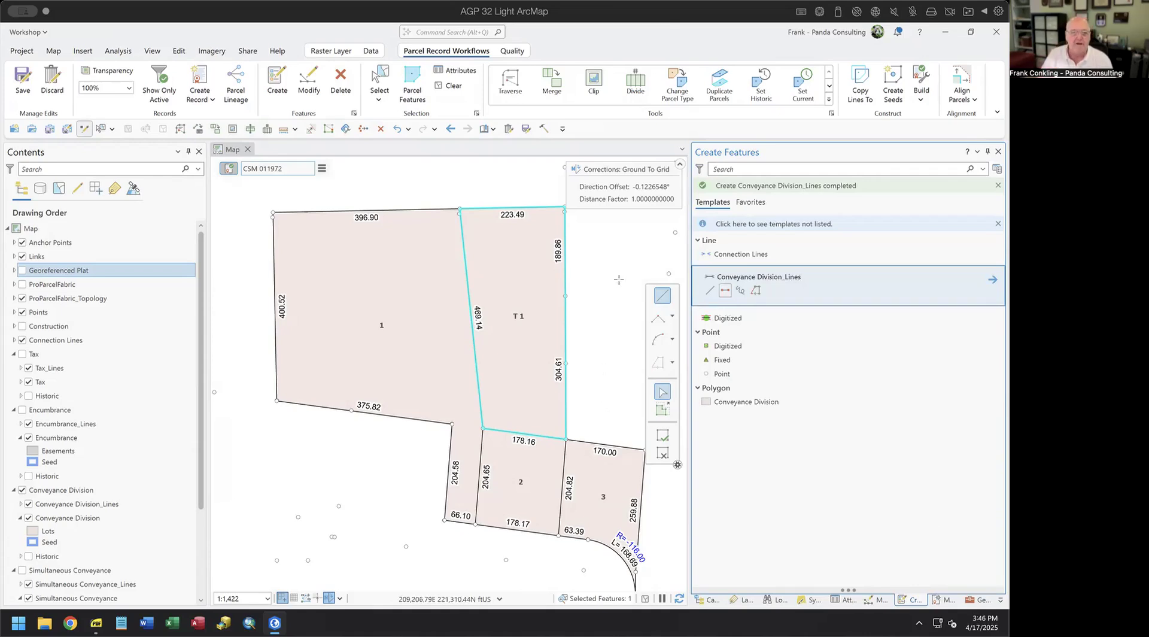
click(455, 86)
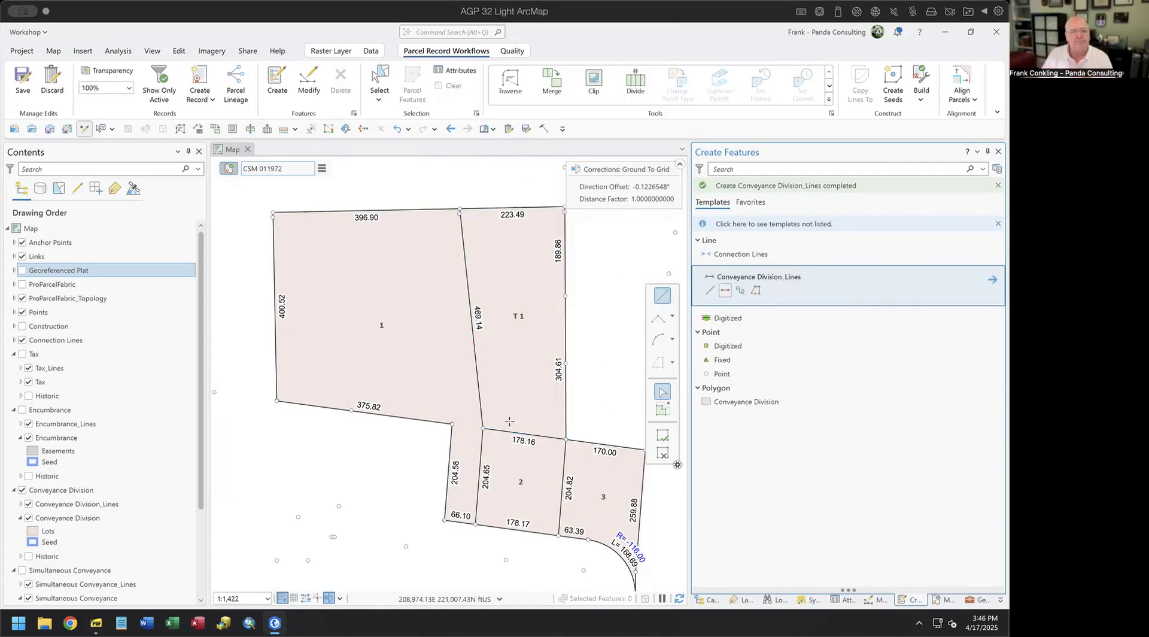
- Show Simultaneous Conveyance, select all polygons in the CSM 011972 record, and start Align Parcels
ctrl+click(54, 284)
click(23, 570)
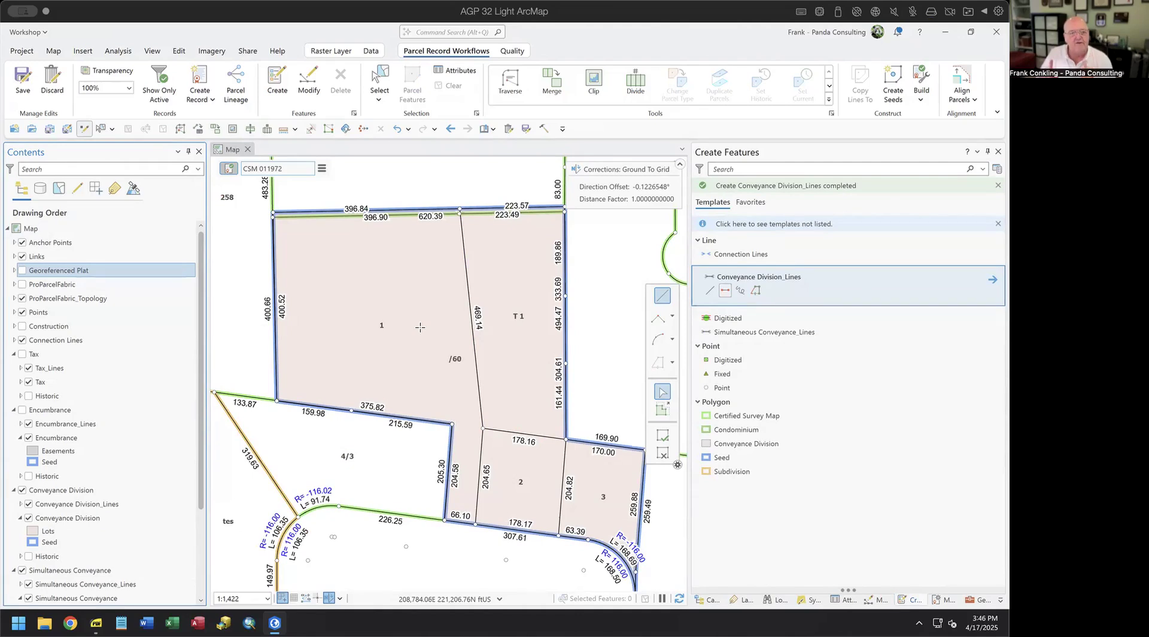
click(323, 169)
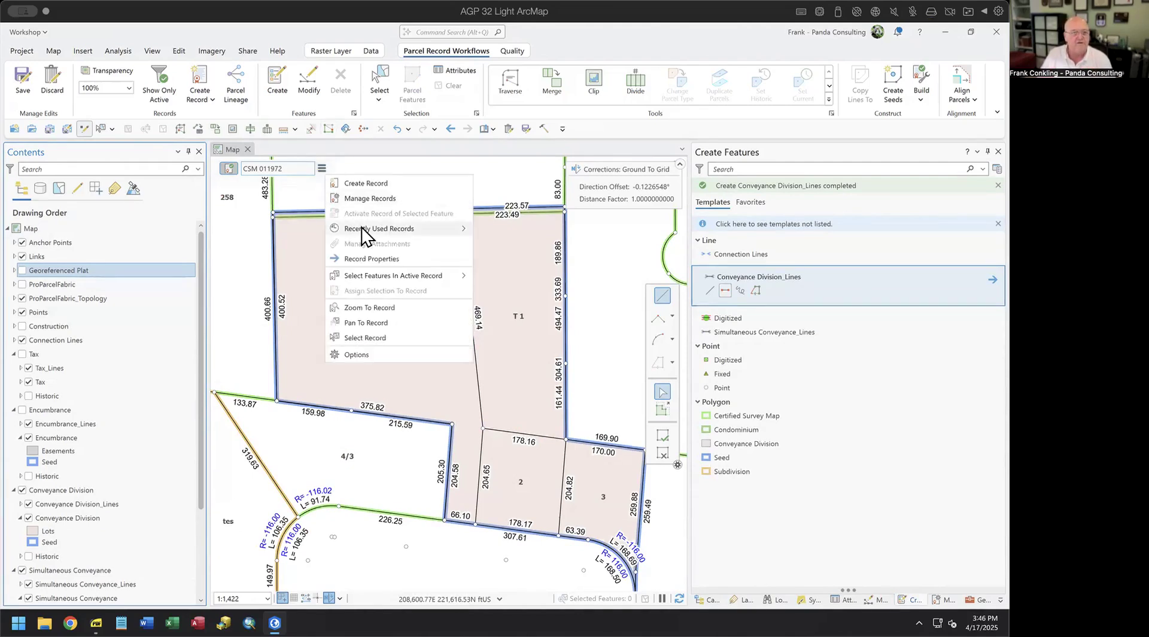
mouse_move(449, 276)
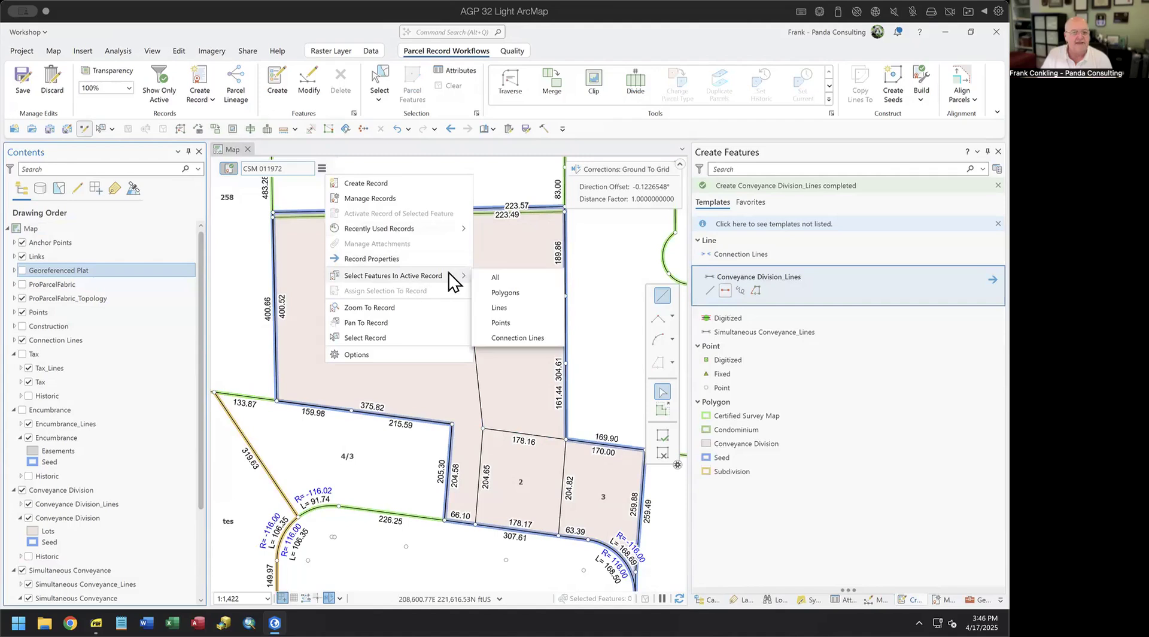
click(520, 293)
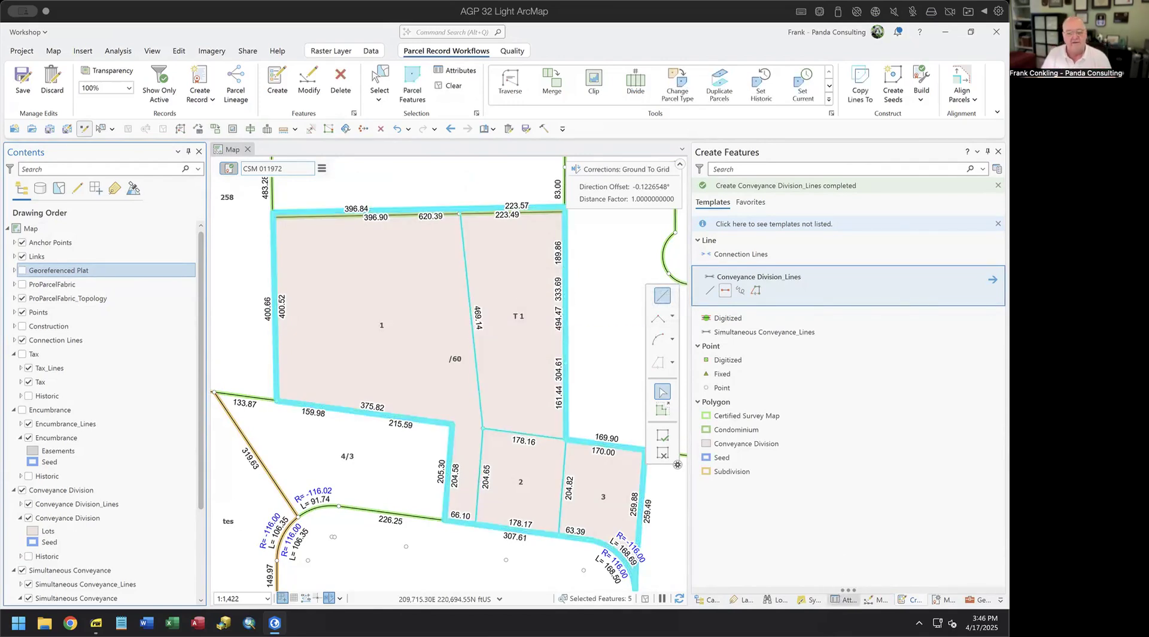
click(845, 599)
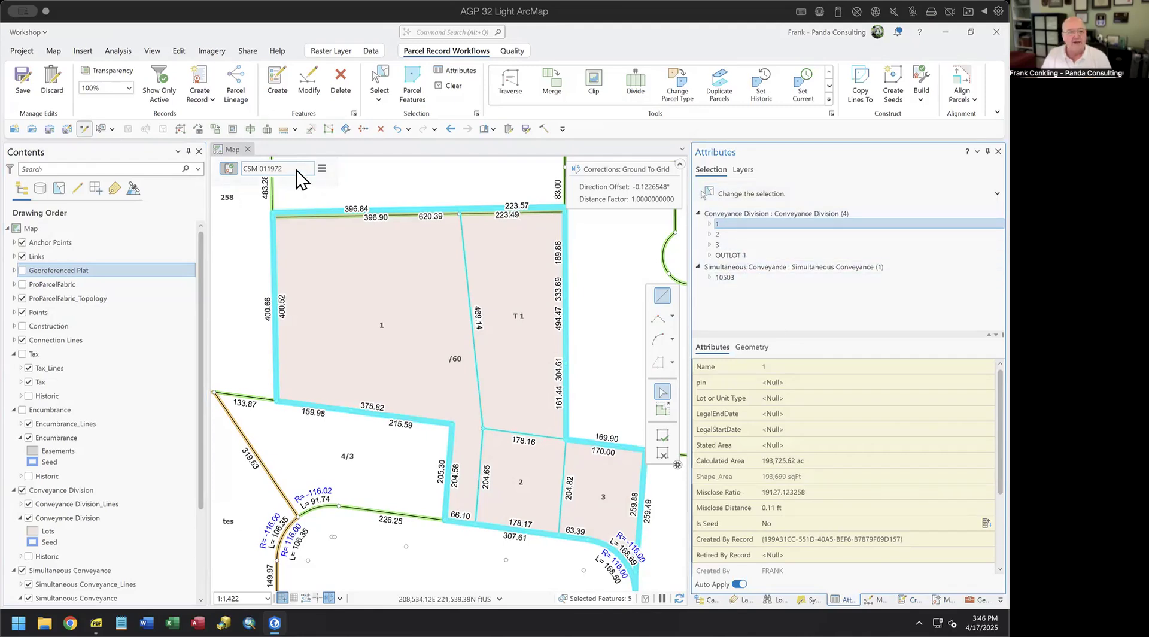
click(960, 89)
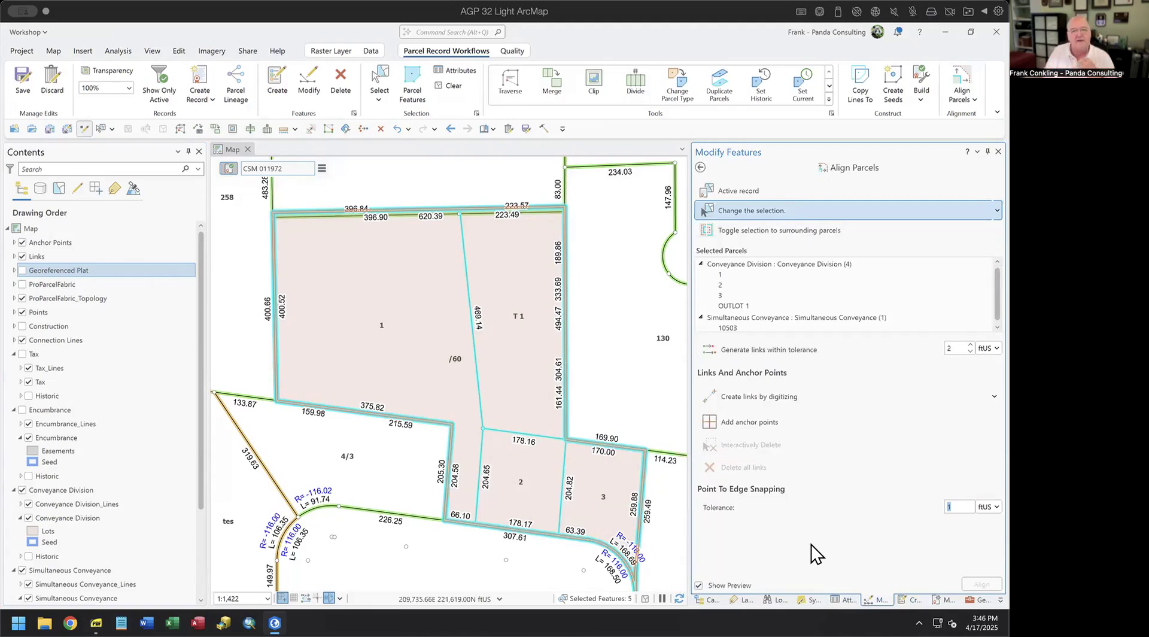
- Switch to the surrounding parcels and set the link-generation tolerance to 15 ftUS
click(729, 234)
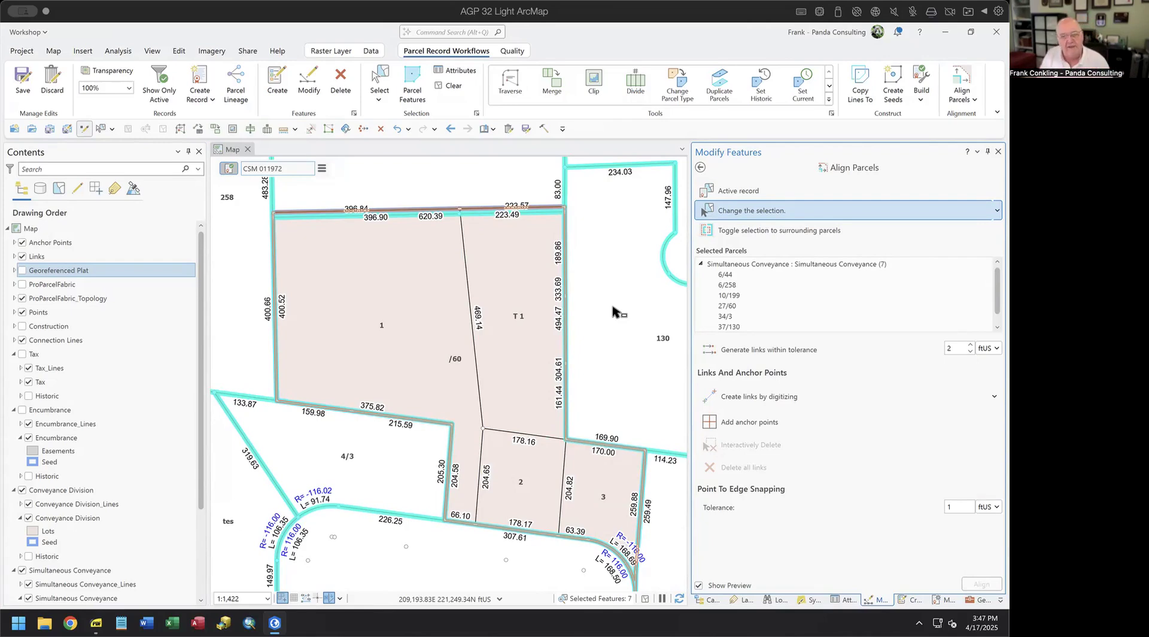
scroll(560, 218, up, 3)
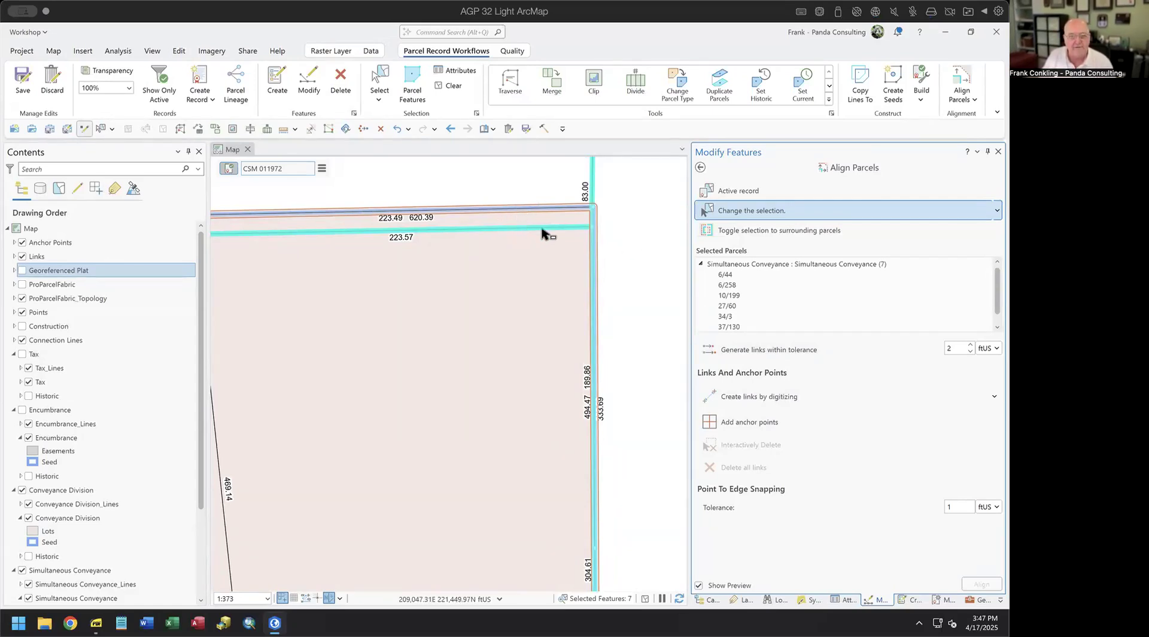
double_click(955, 348)
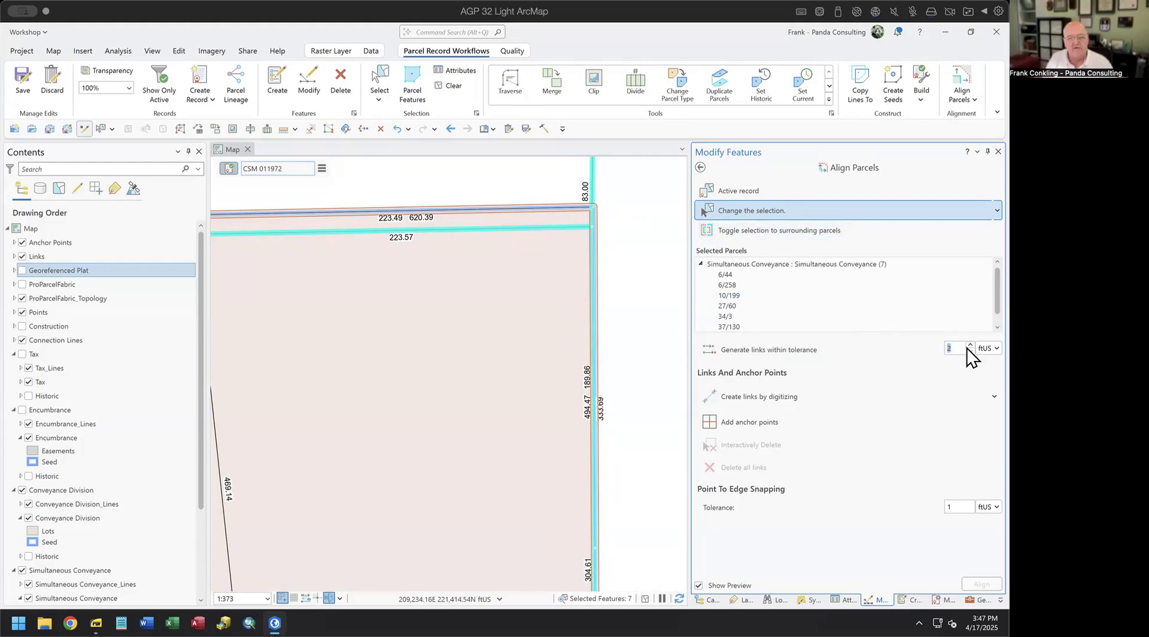
text(10)
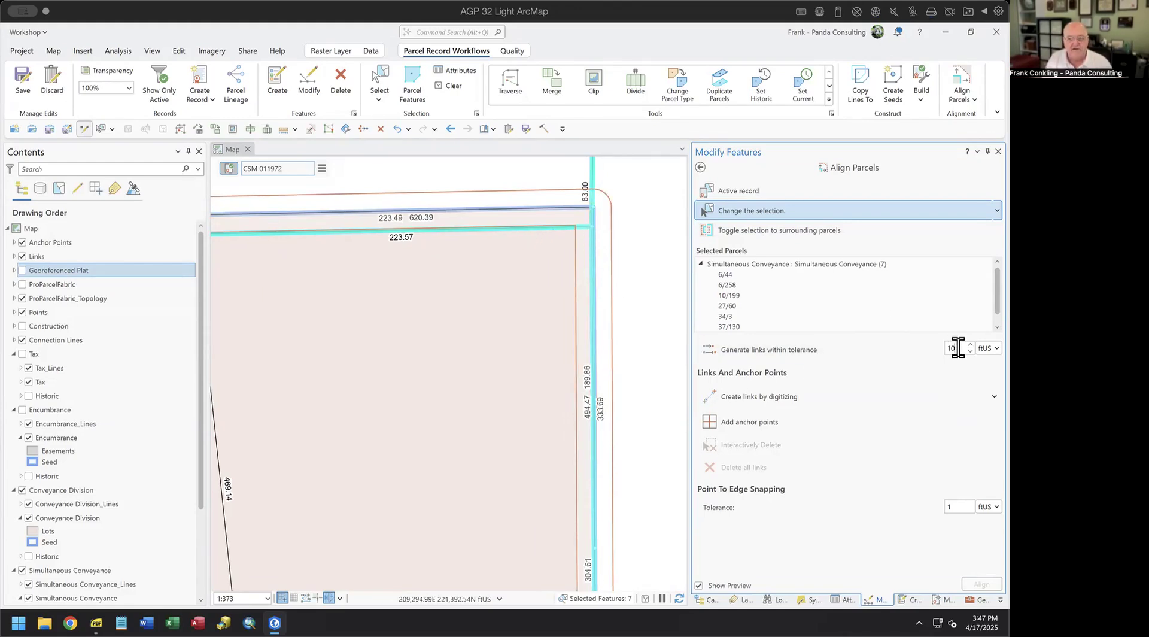
drag(956, 348, 937, 353)
text(15)
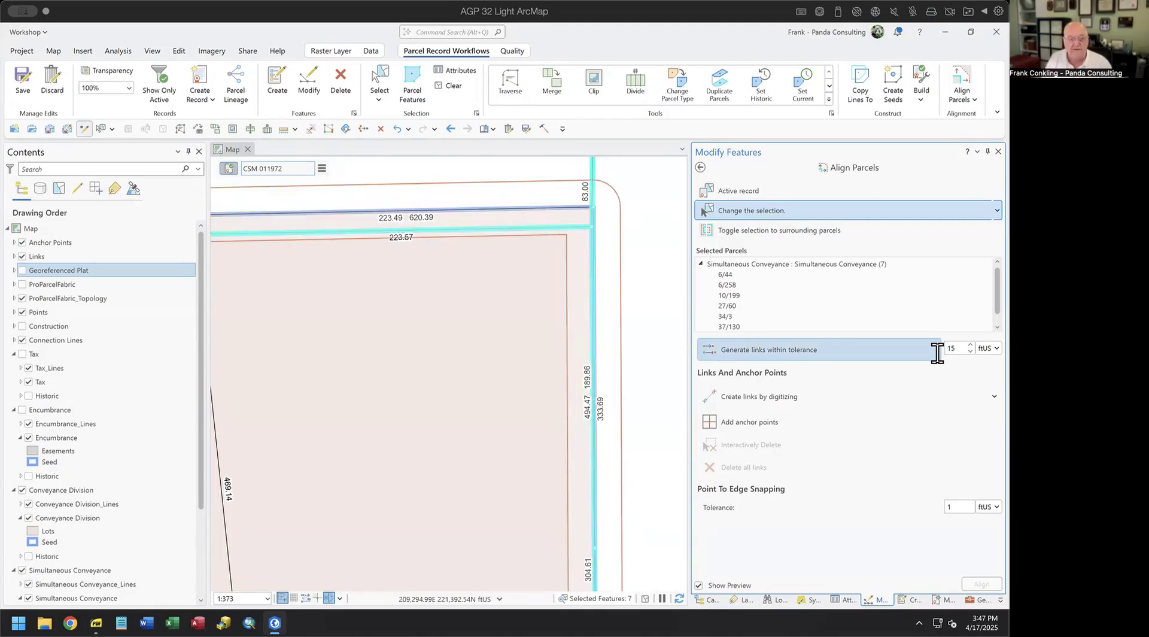
- Zoom out and pan around the lots to inspect the alignment preview
scroll(649, 370, down, 3)
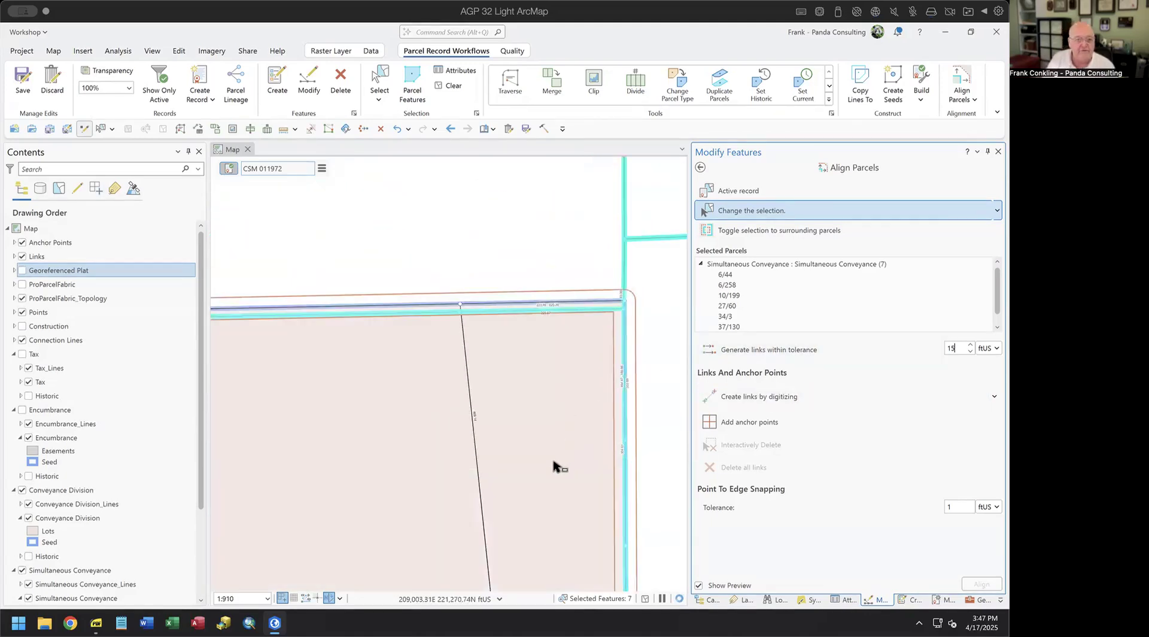
scroll(559, 467, down, 2)
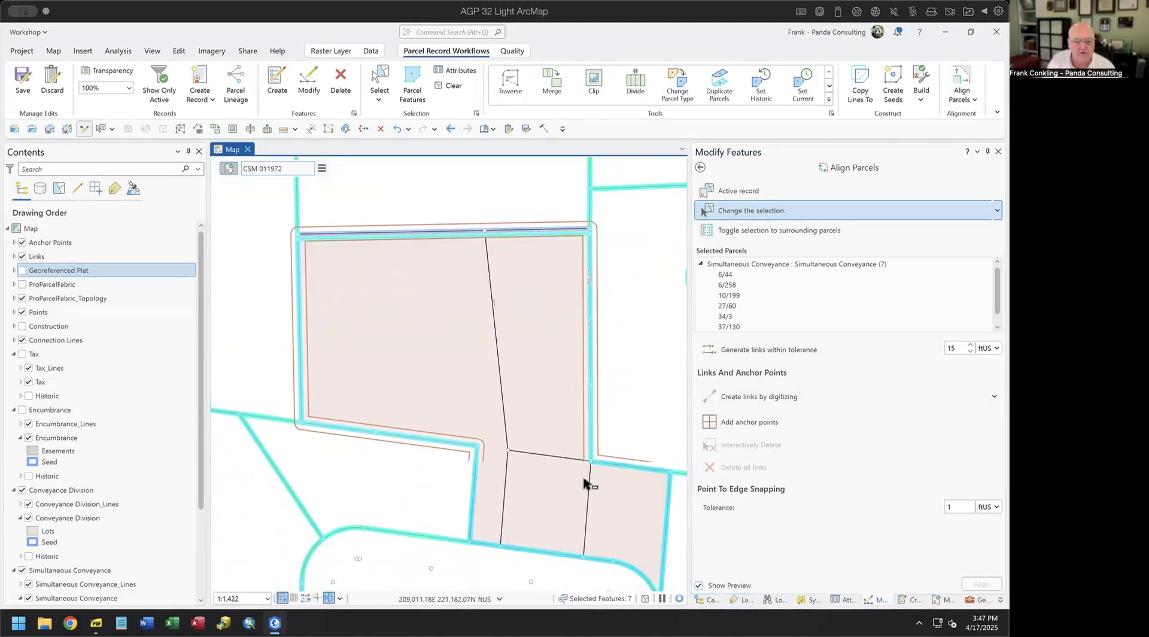
drag(588, 500, 531, 424)
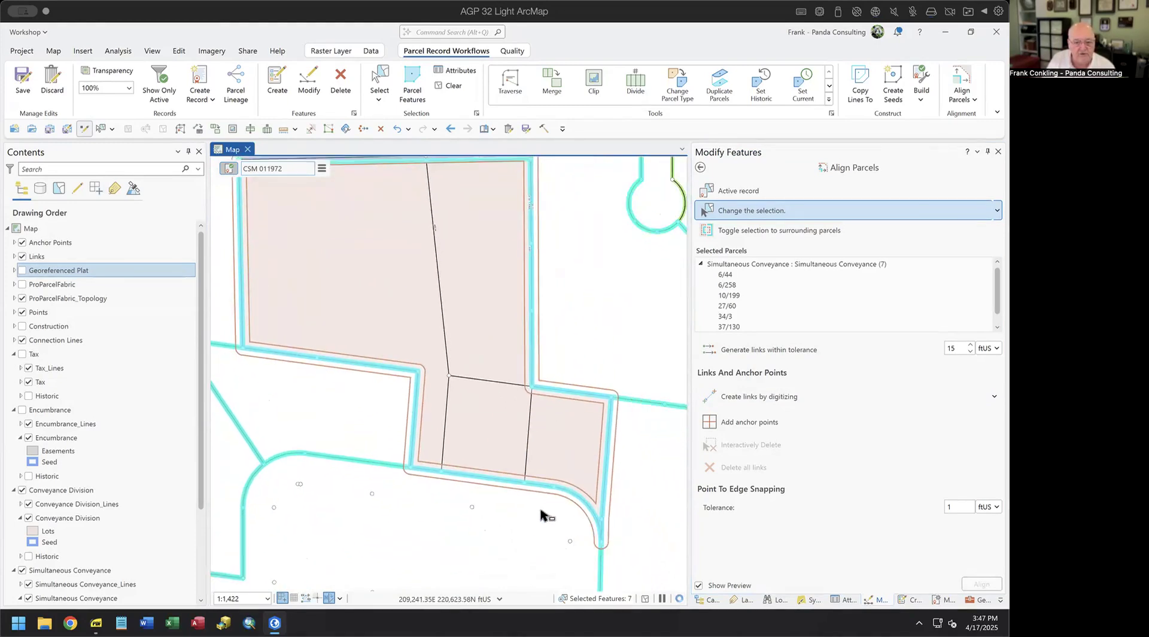
drag(337, 385, 516, 497)
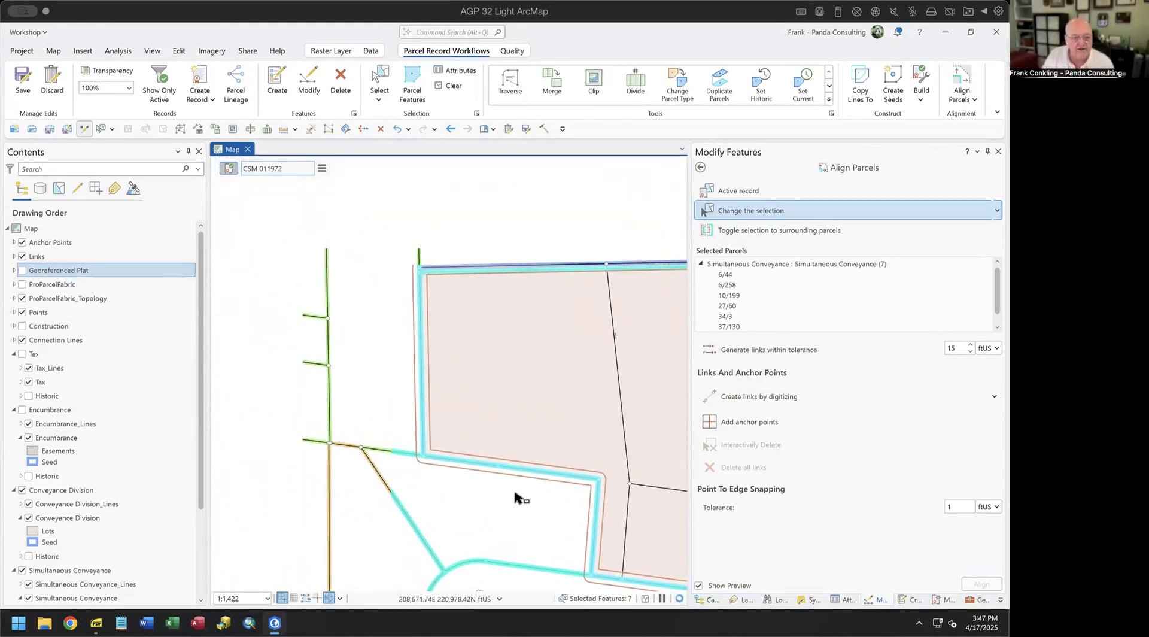
drag(474, 305, 425, 292)
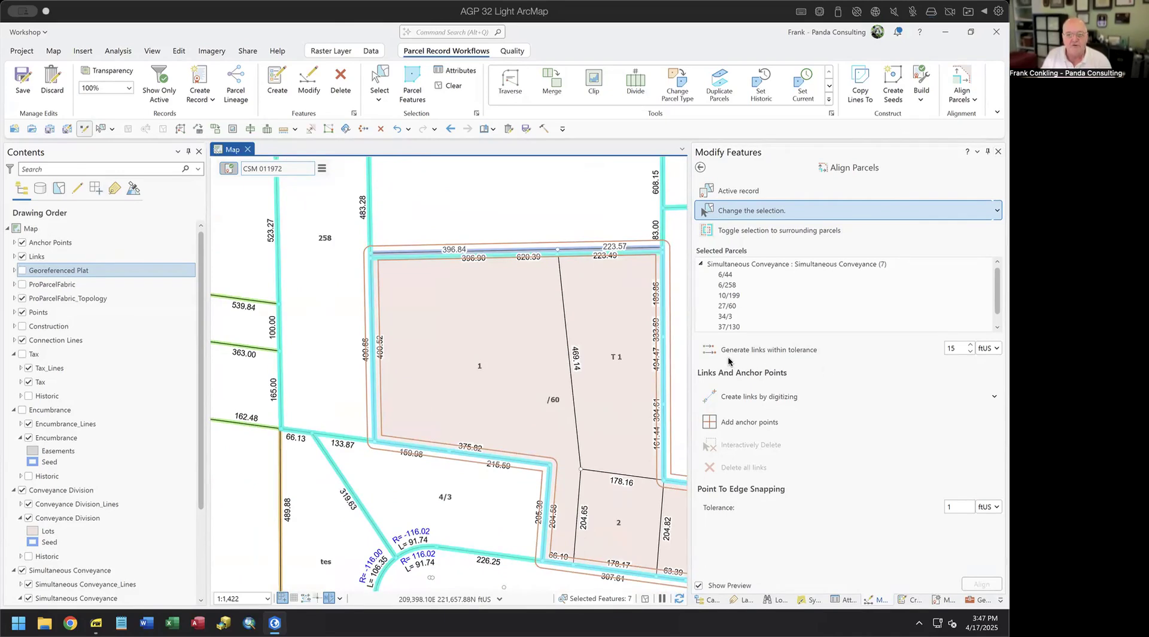
mouse_move(736, 364)
mouse_down()
mouse_move(674, 373)
mouse_move(684, 475)
mouse_move(746, 477)
mouse_up()
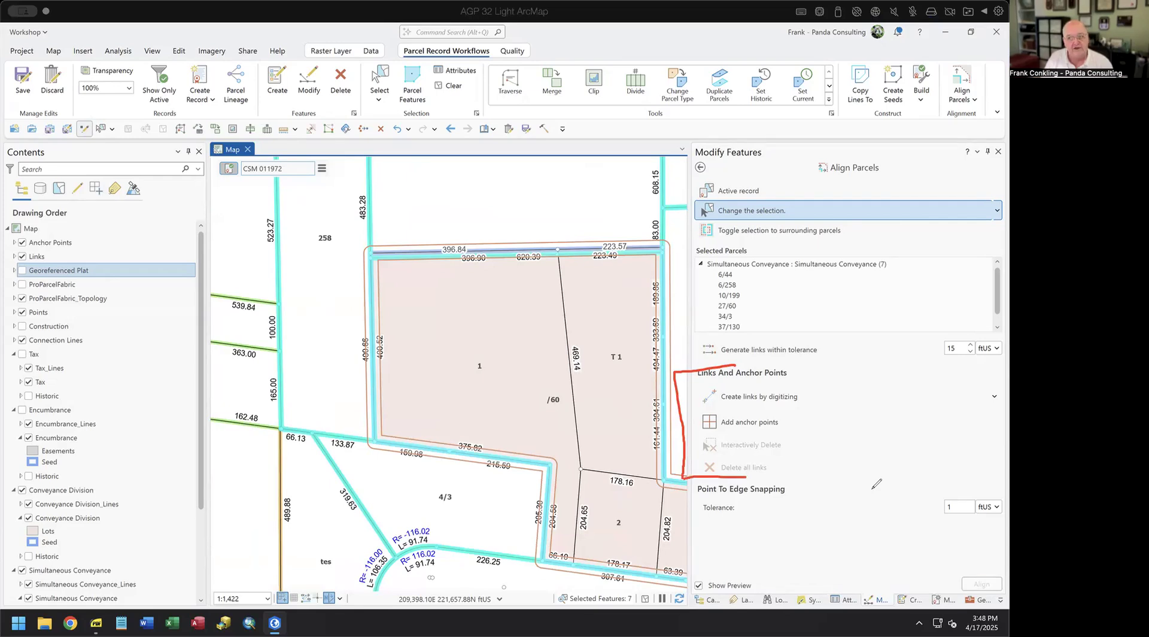
- Change the point-to-edge snapping tolerance from 1 to 10 ftUS
mouse_move(729, 477)
mouse_down()
mouse_move(679, 489)
mouse_move(688, 520)
mouse_move(738, 533)
mouse_up()
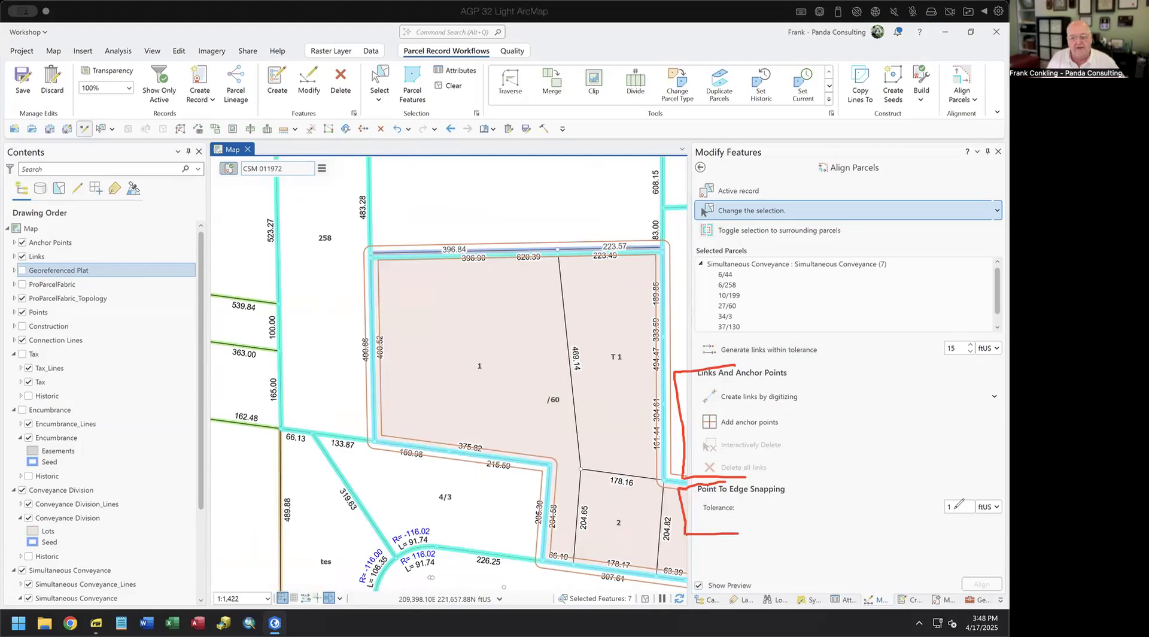
drag(935, 524, 965, 518)
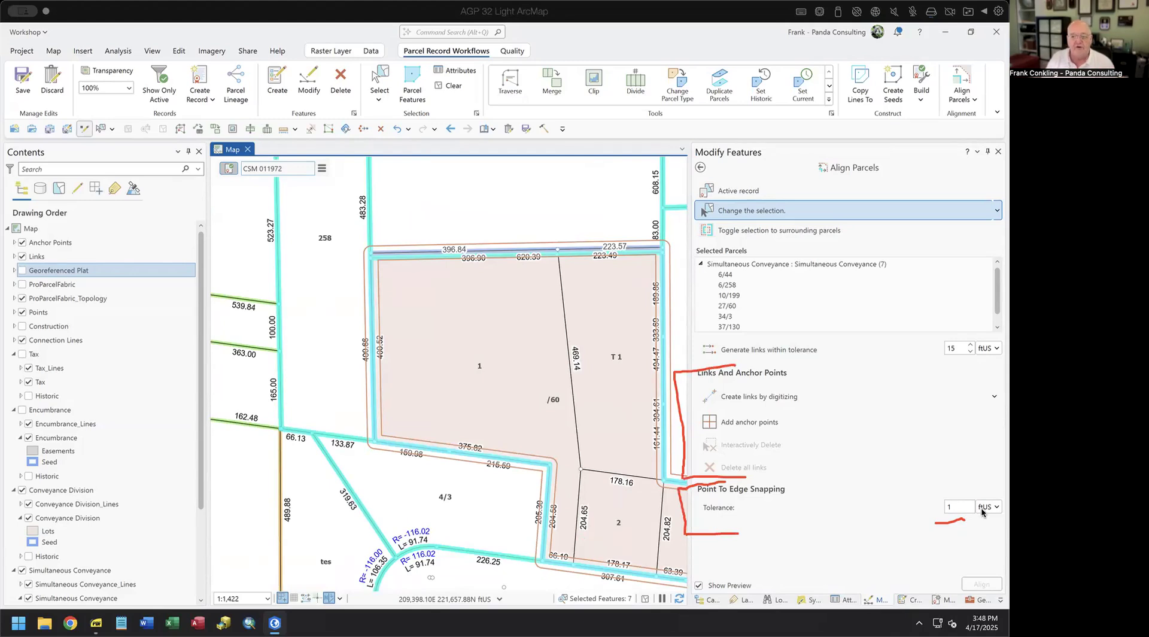
key(Escape)
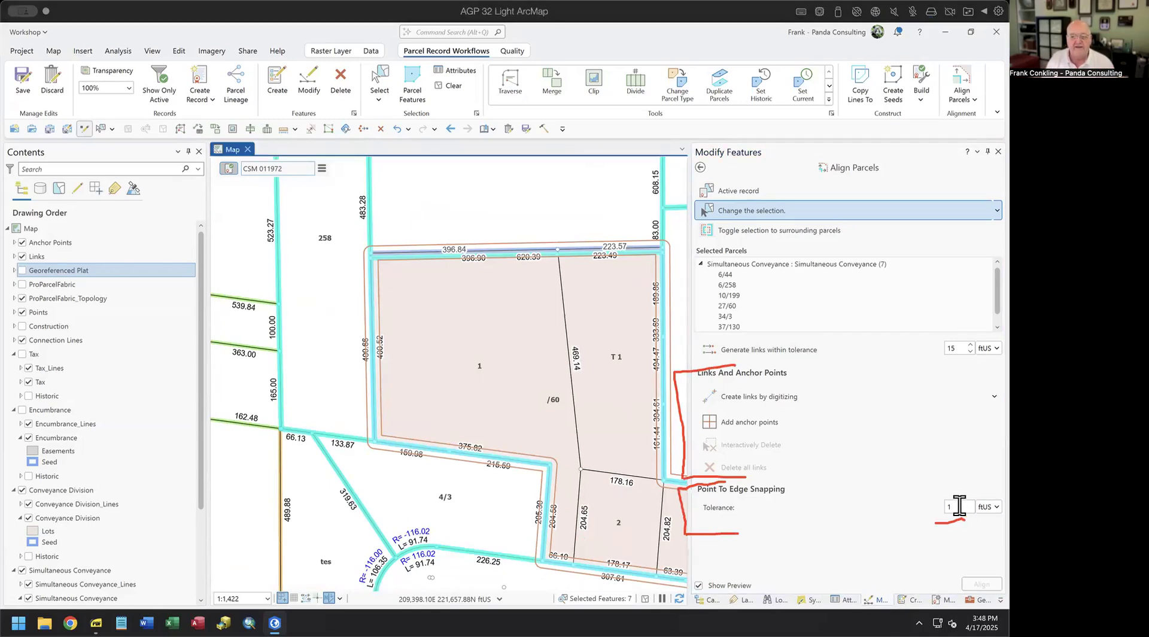
double_click(959, 506)
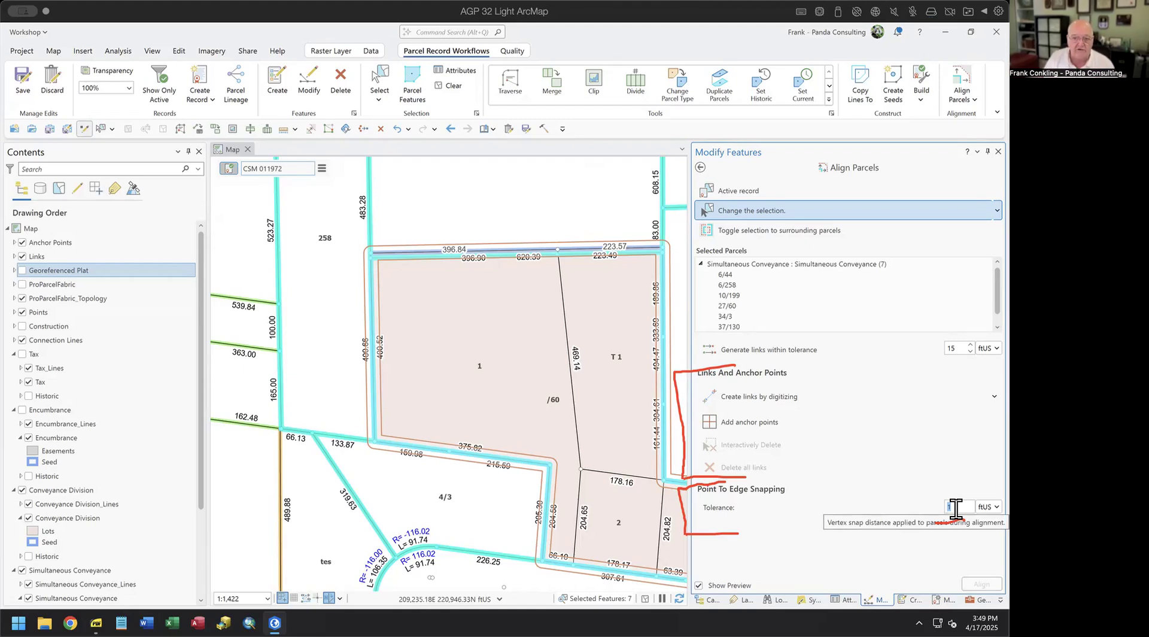
text(10)
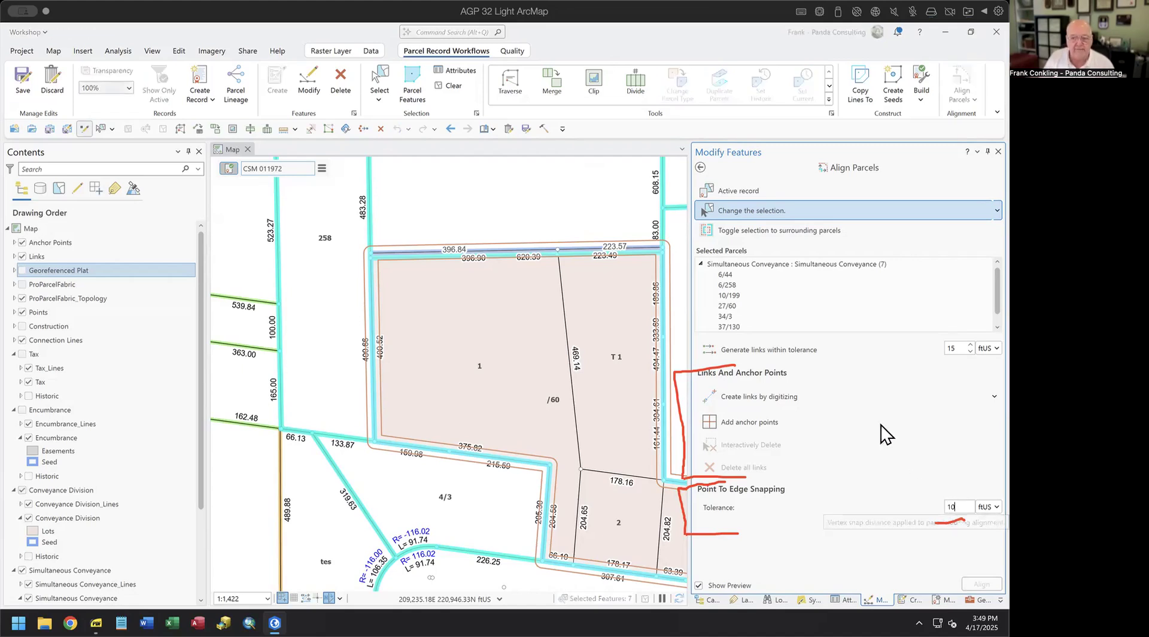
- Generate the 10 links to surrounding parcels, compare them against the Tax layer, and align
click(742, 347)
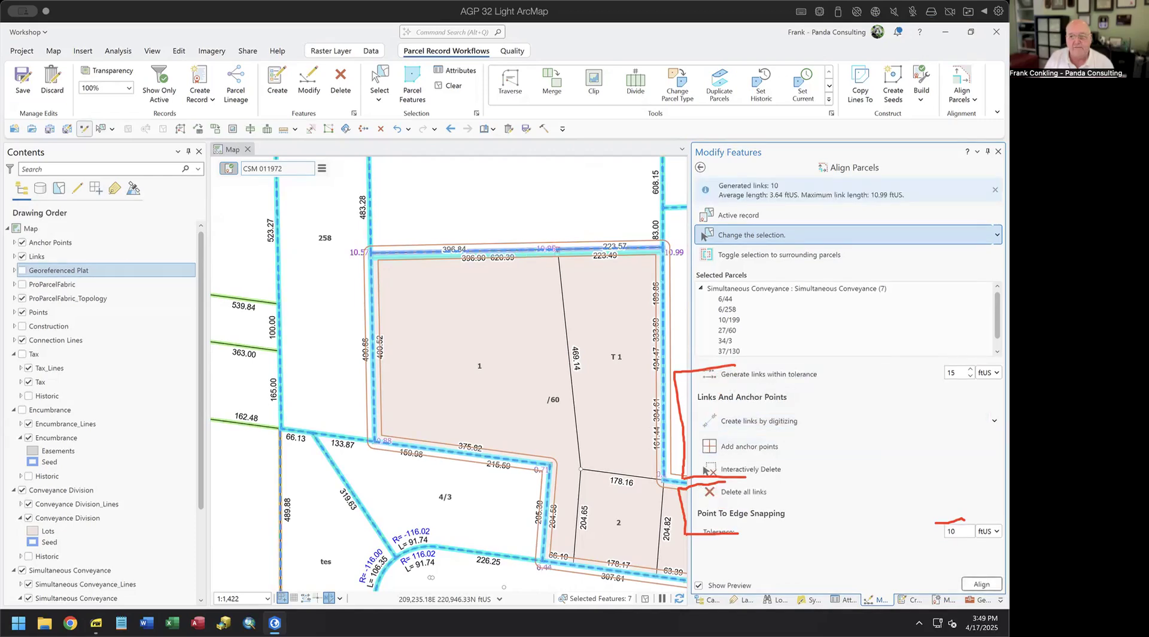
key(Escape)
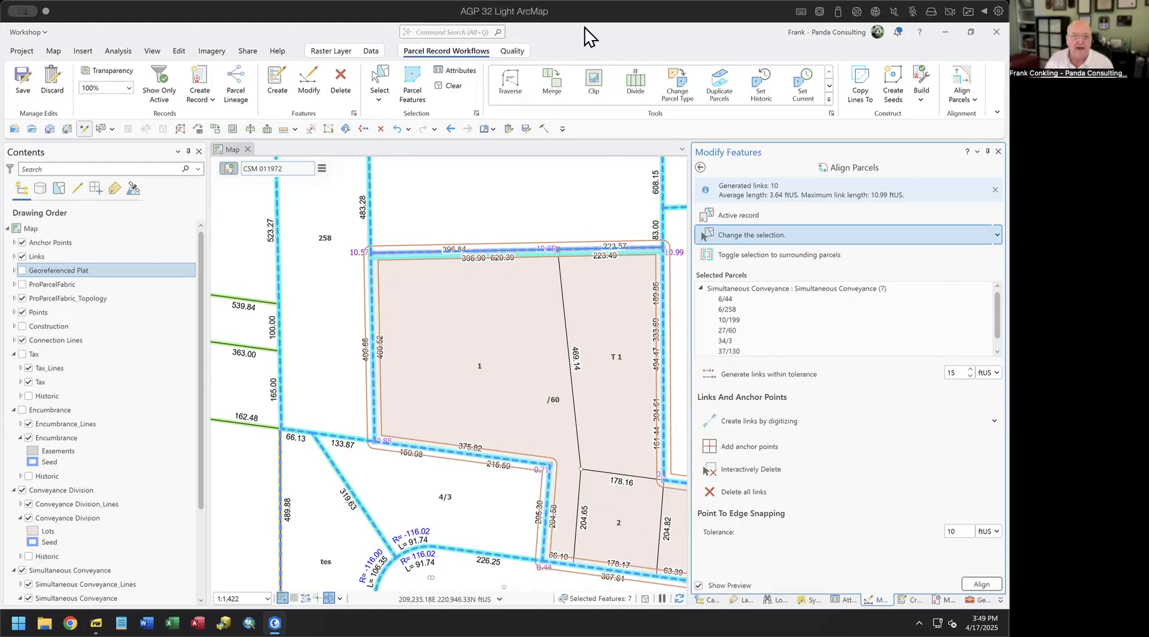
scroll(506, 379, up, 3)
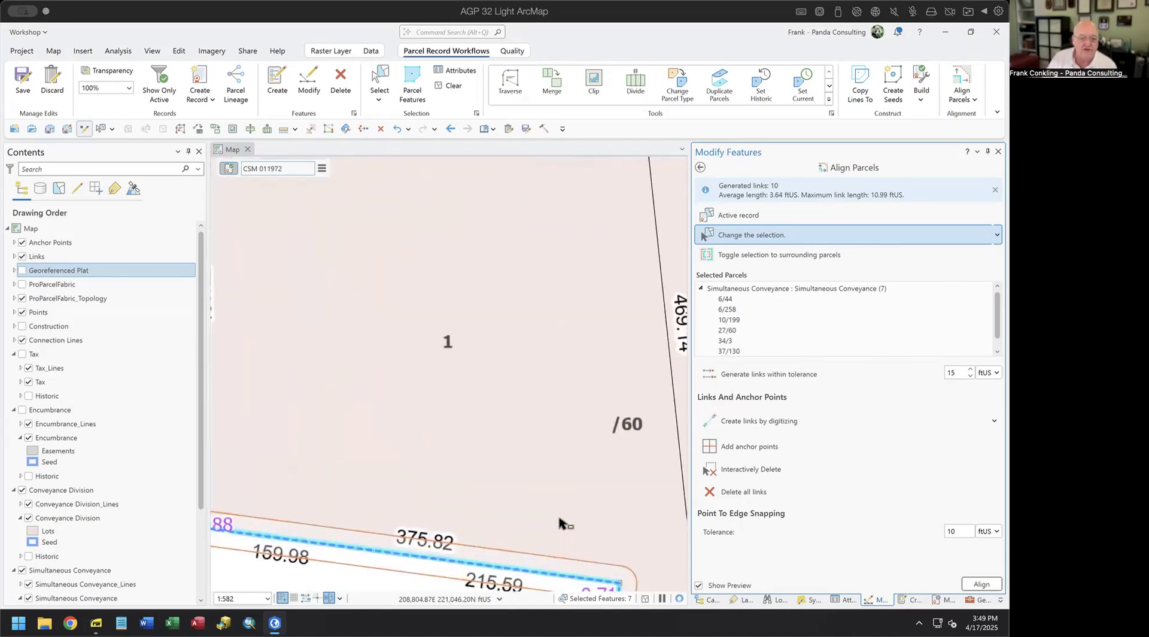
drag(563, 524, 471, 350)
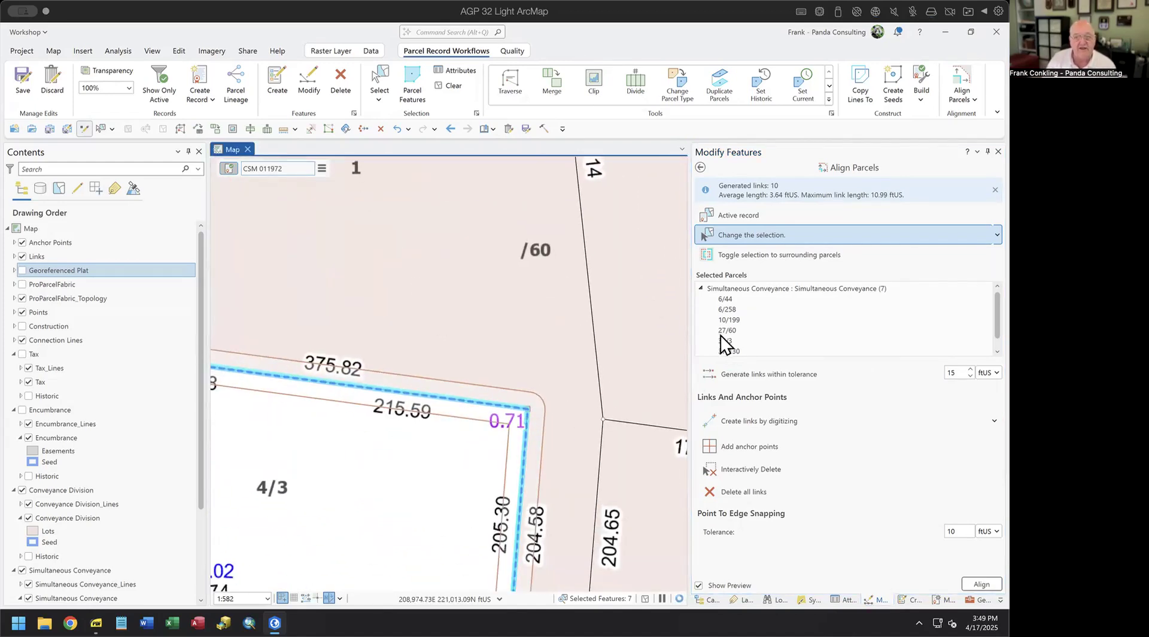
click(701, 288)
click(699, 286)
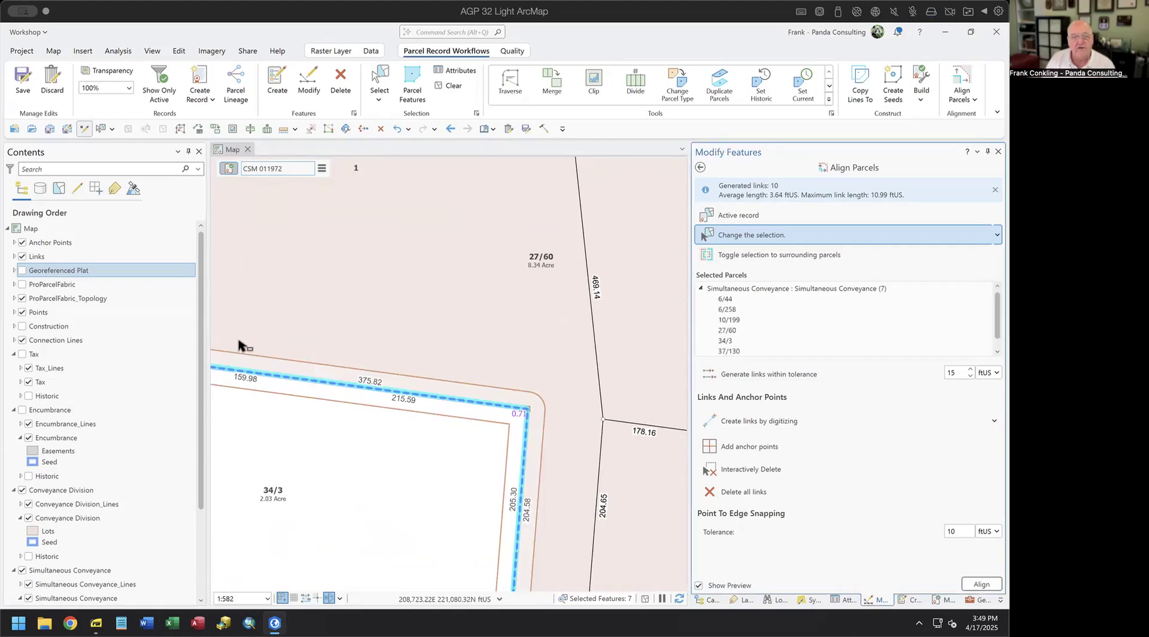
click(22, 354)
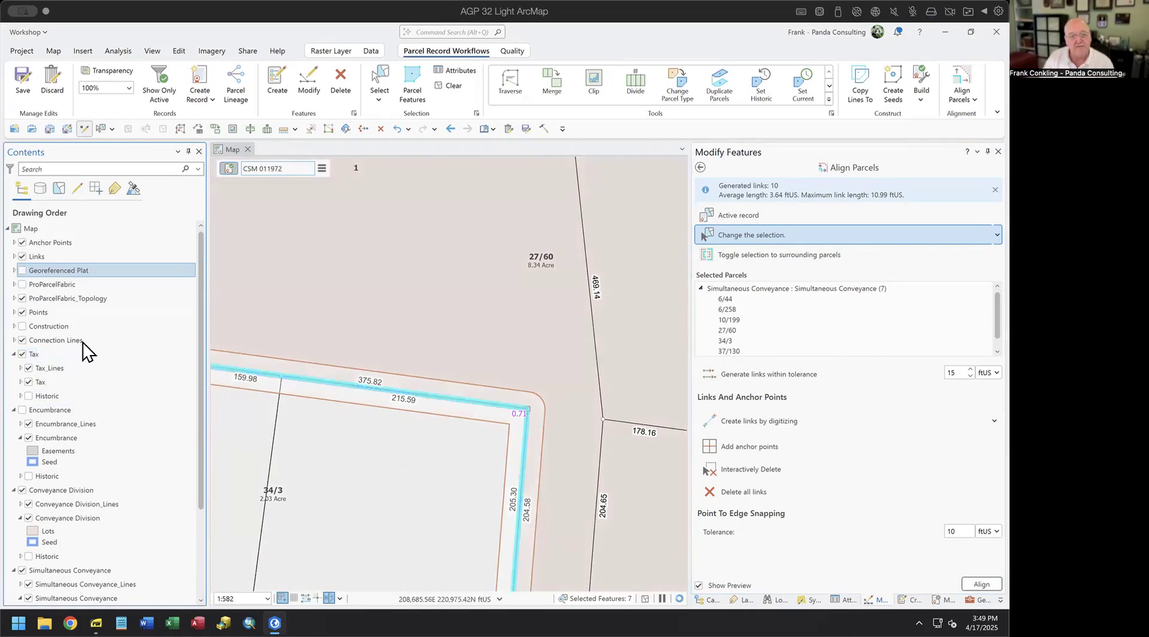
click(22, 354)
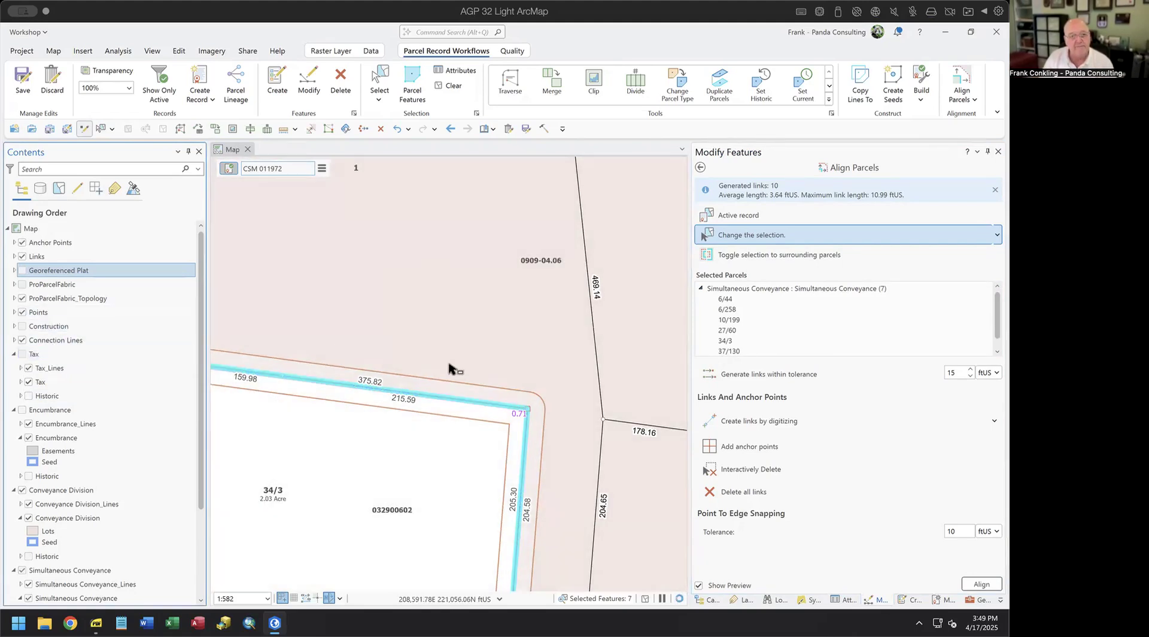
scroll(557, 352, down, 4)
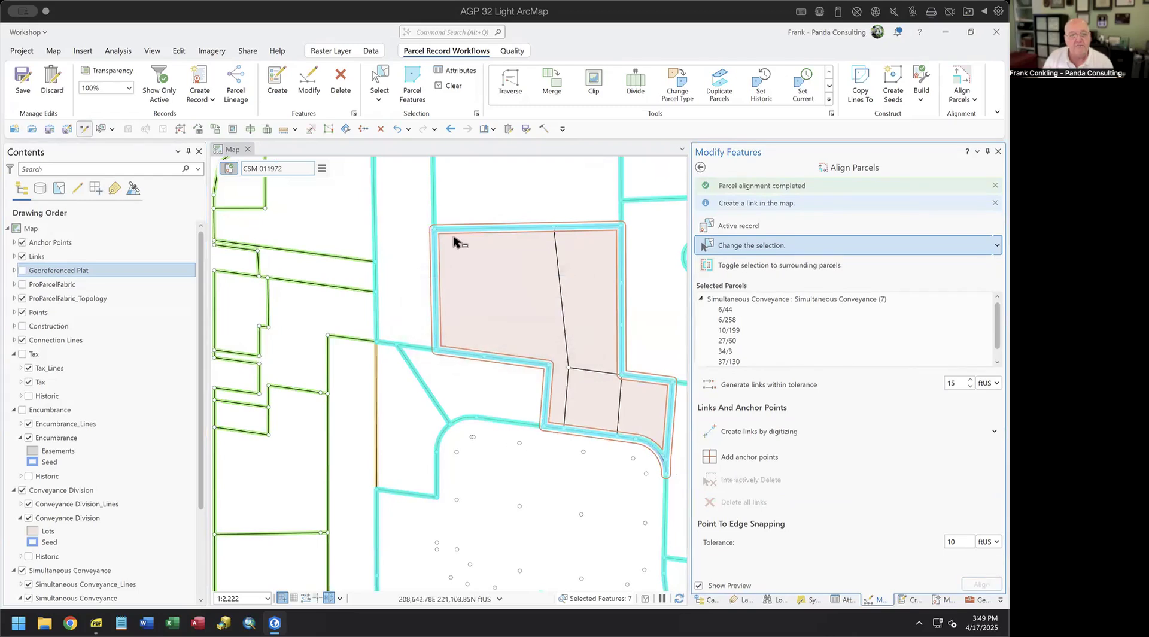
- Exit parcel alignment, clear the seven-parcel selection, and check the aligned lots against the scanned plat
click(700, 167)
scroll(595, 260, up, 3)
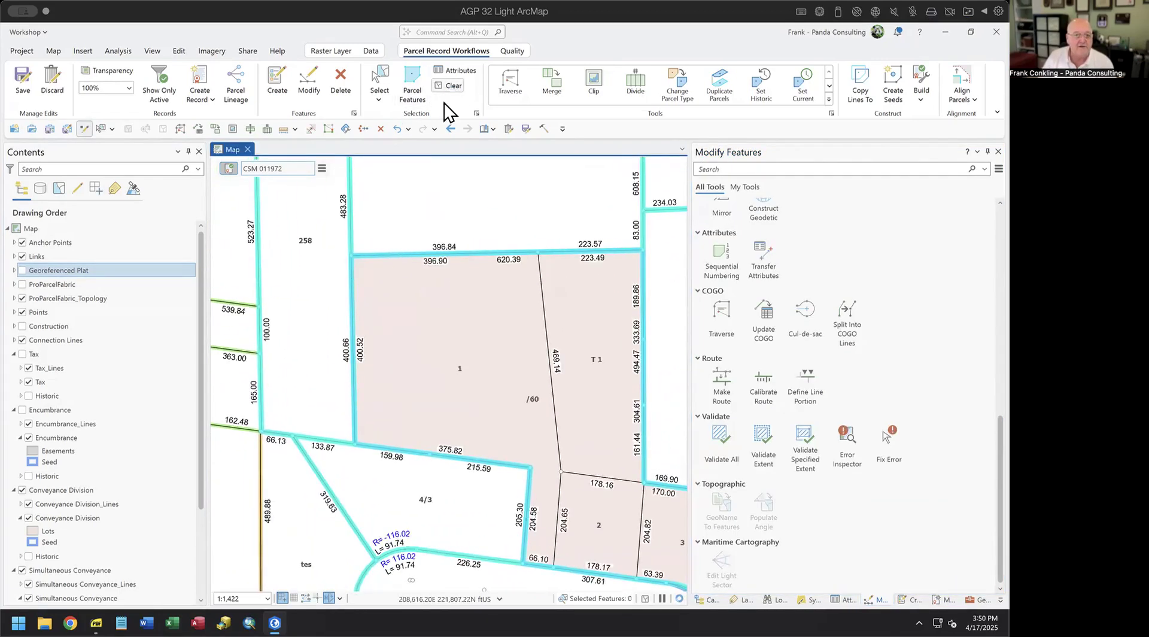
click(449, 85)
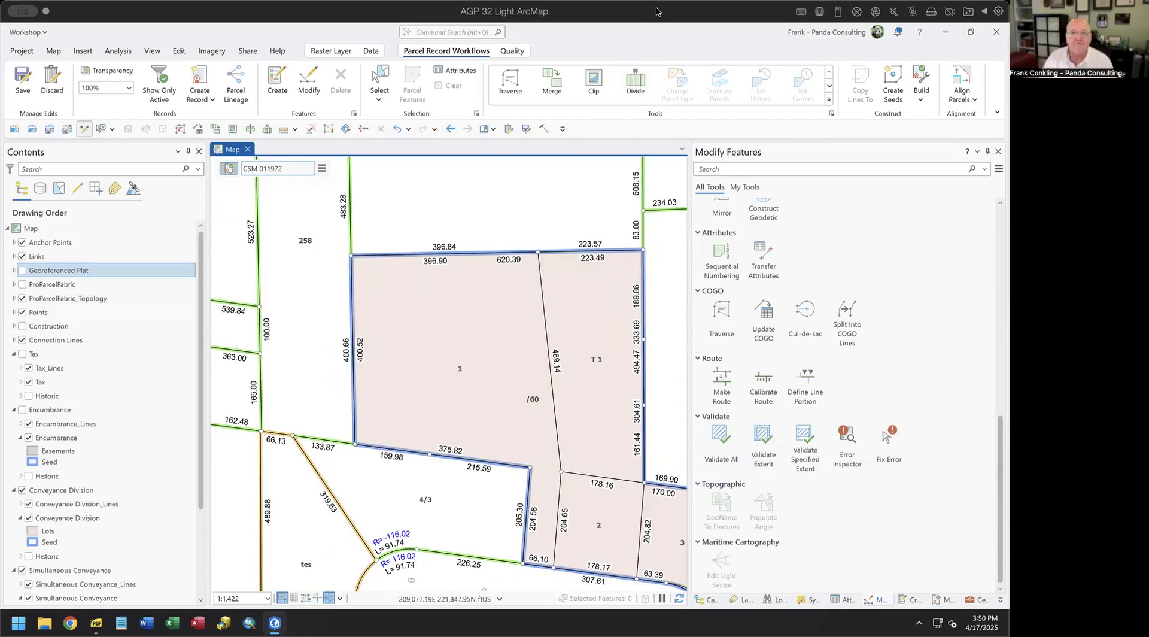
click(24, 269)
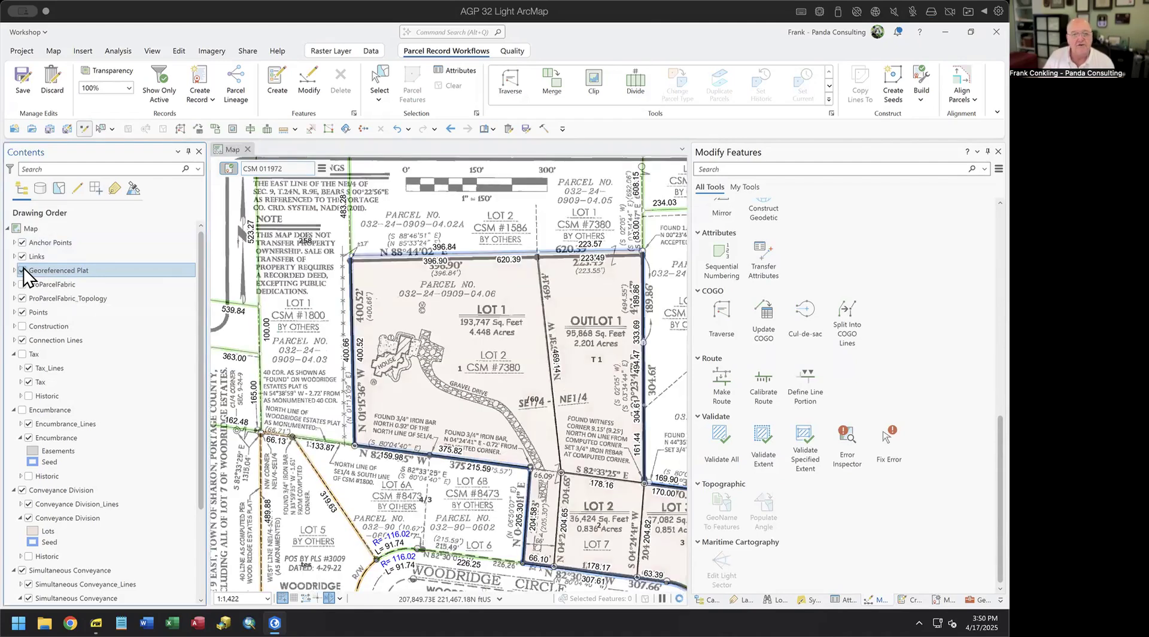
click(23, 269)
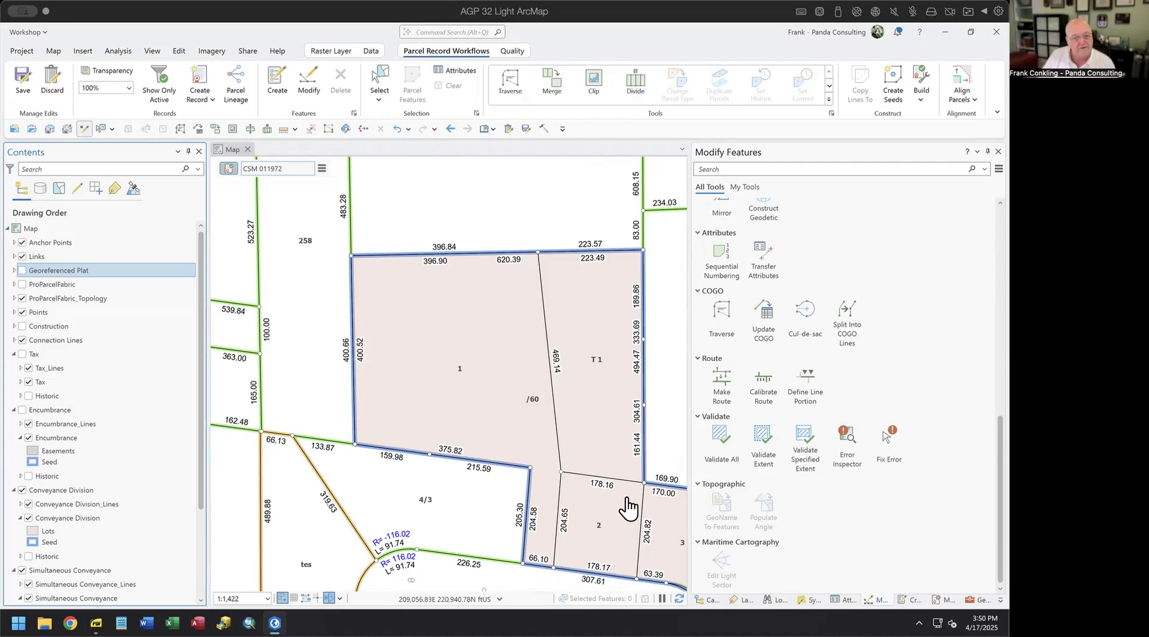
drag(582, 468, 487, 397)
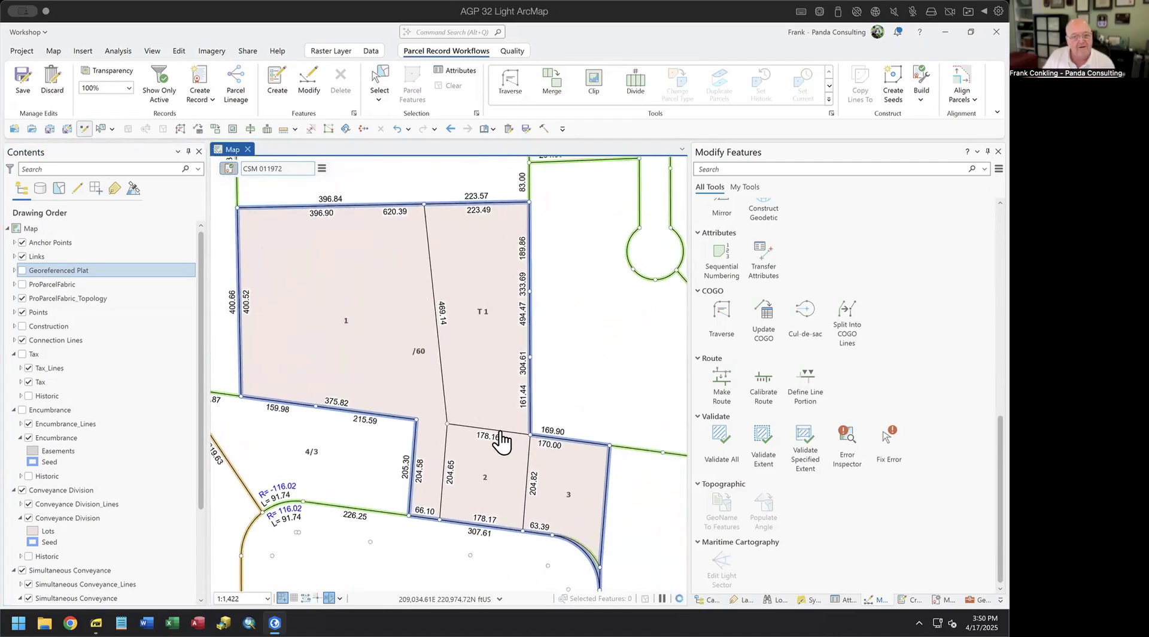
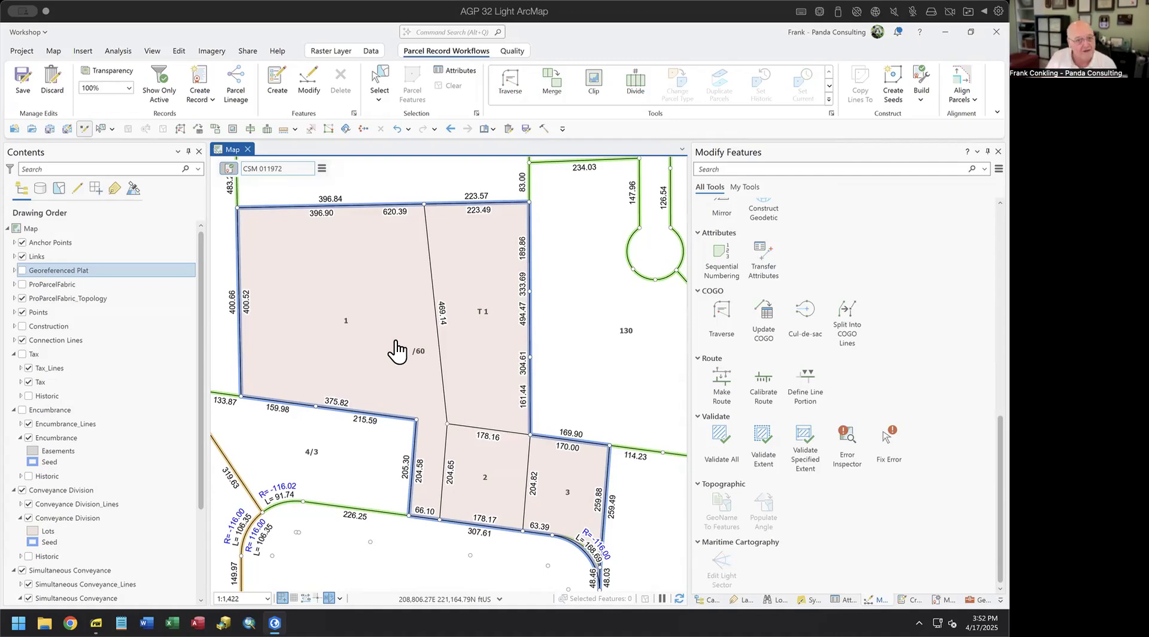
- Zoom to the lot 3 curve and show the undo history, with Align Parcel Features as the latest edit
drag(404, 354, 385, 293)
scroll(560, 452, up, 5)
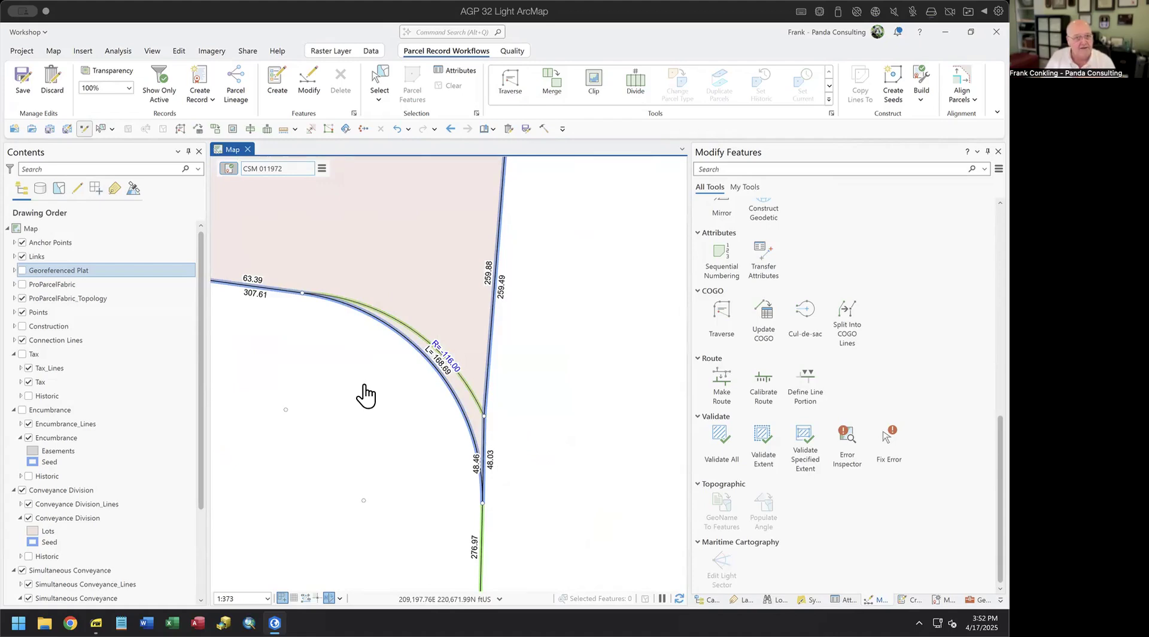
click(409, 128)
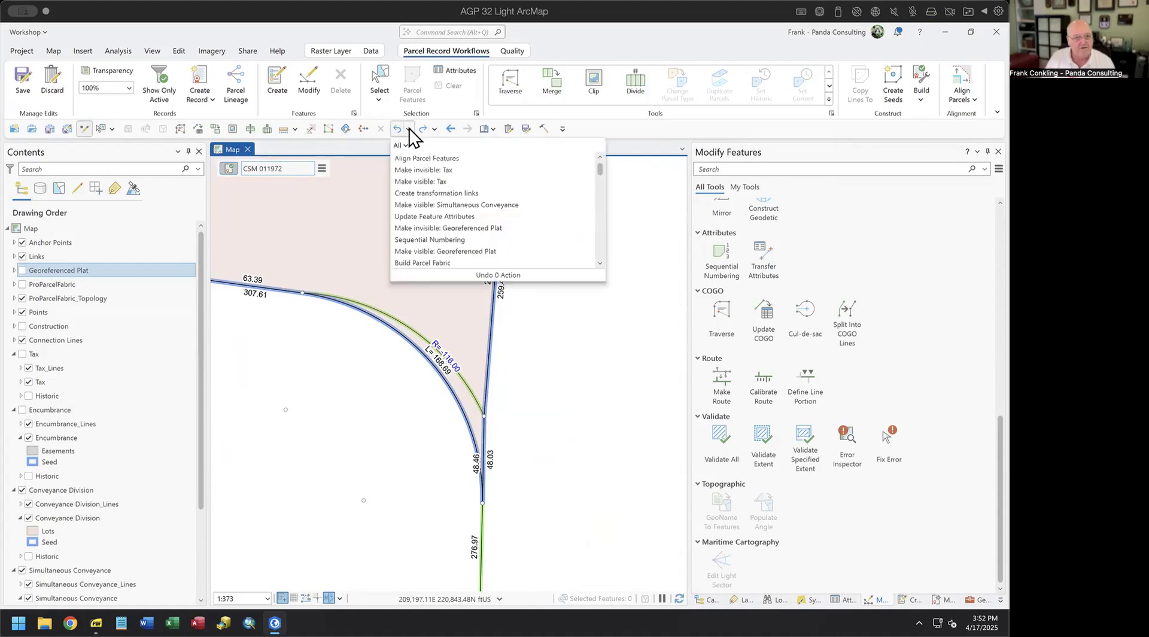
click(450, 160)
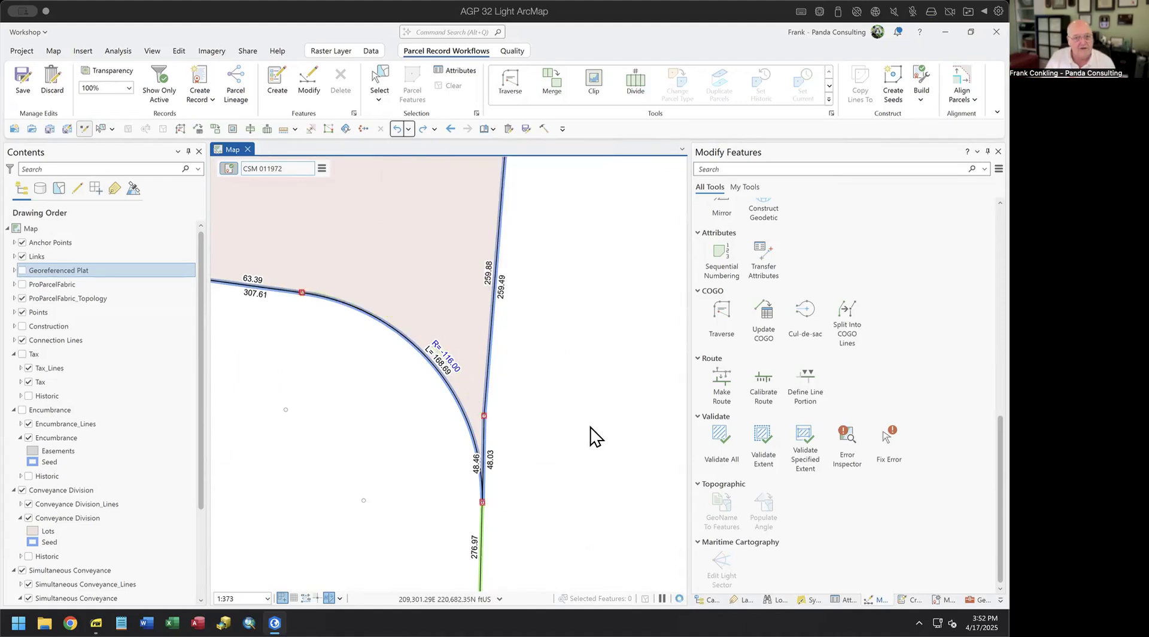
scroll(592, 433, down, 3)
scroll(515, 464, up, 3)
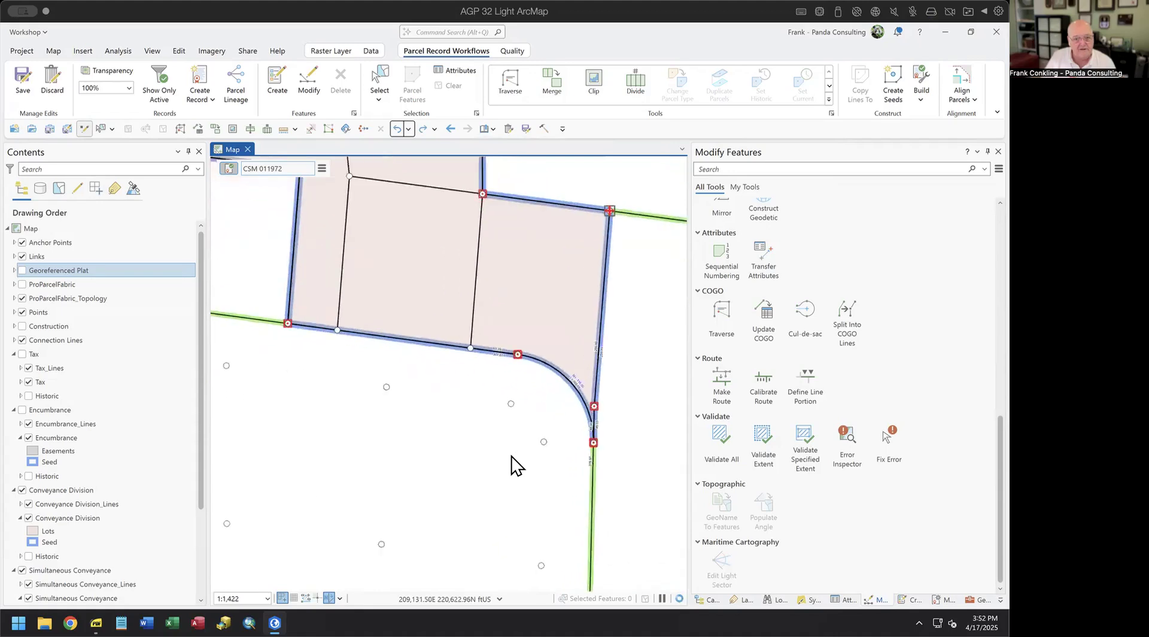
drag(537, 452, 422, 407)
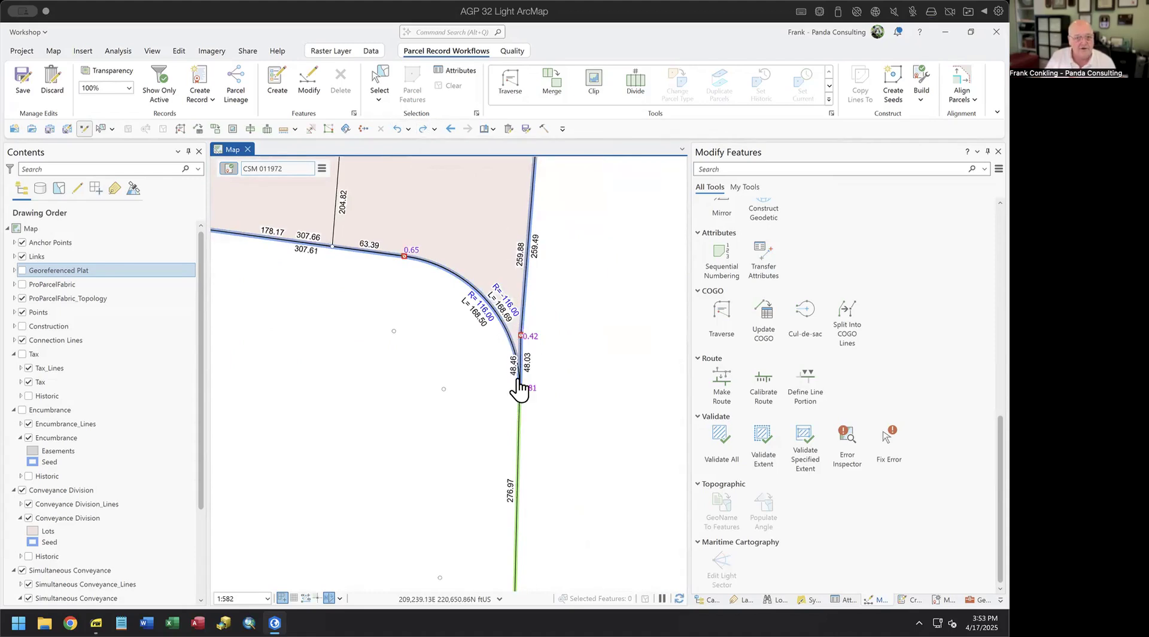
click(422, 130)
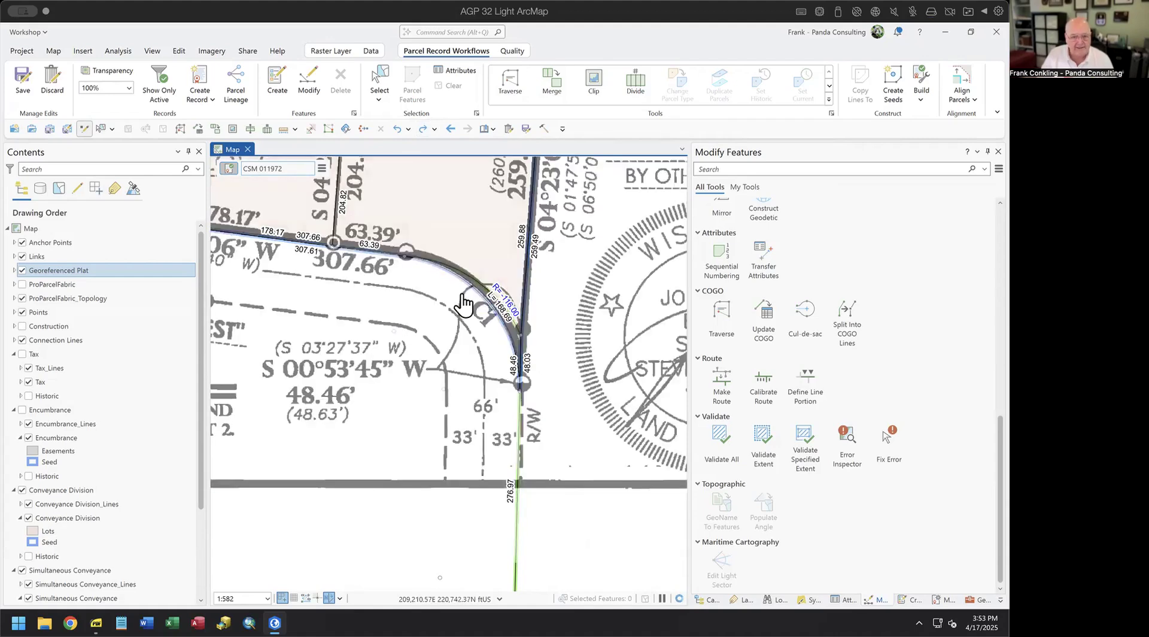
click(23, 270)
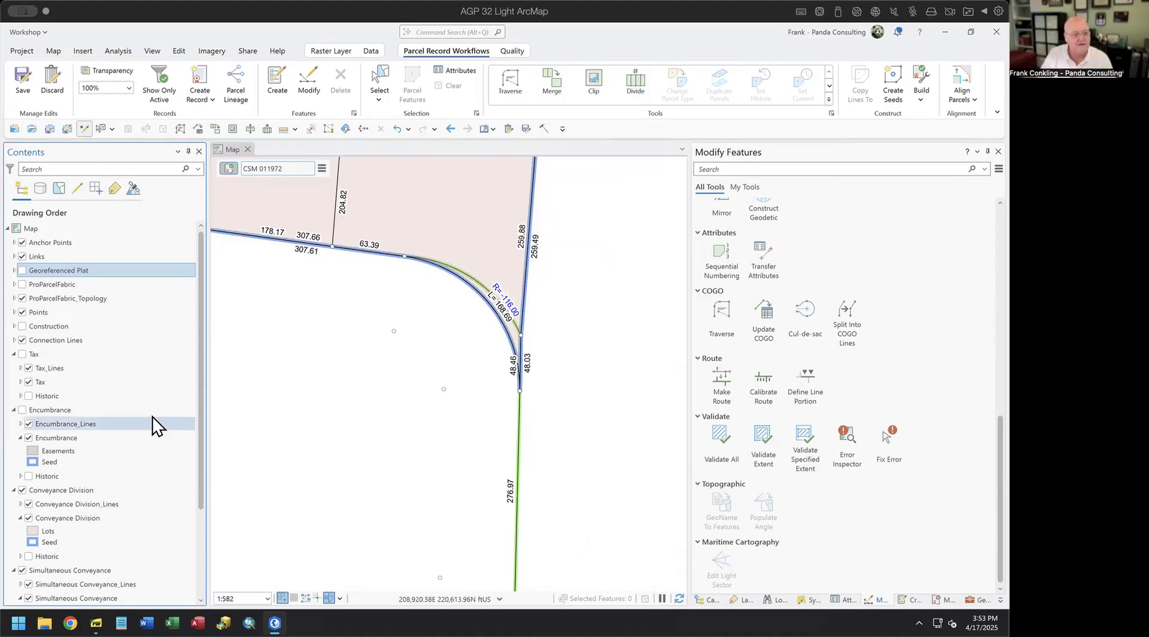
click(22, 354)
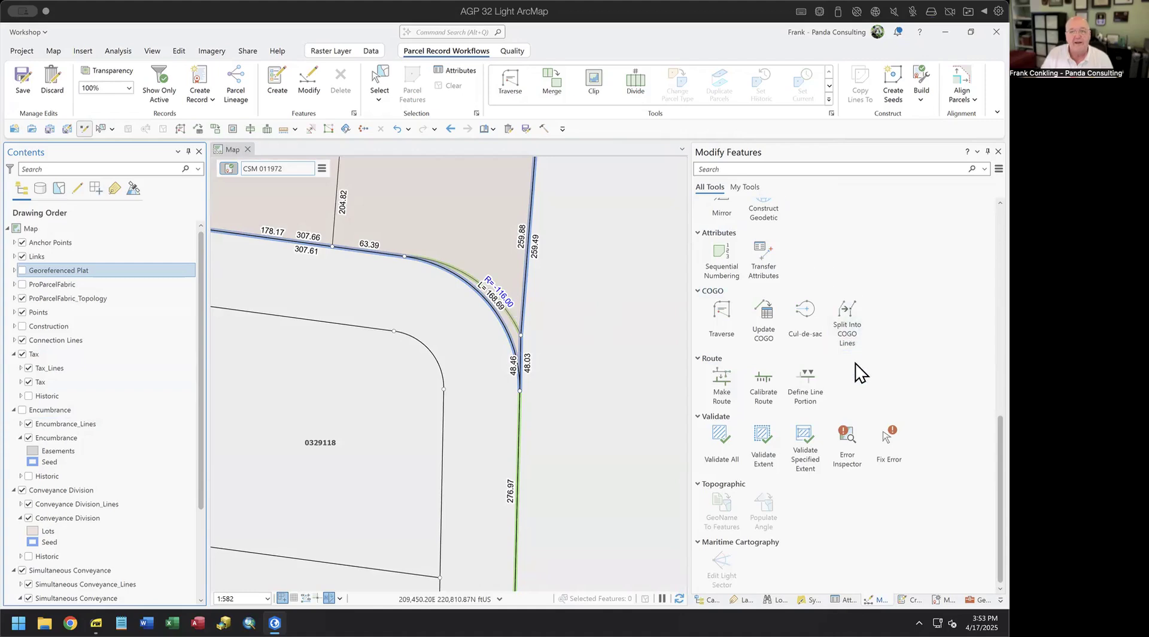
- Start the Align Features tool from the Alignment section of Modify Features
scroll(803, 326, up, 10)
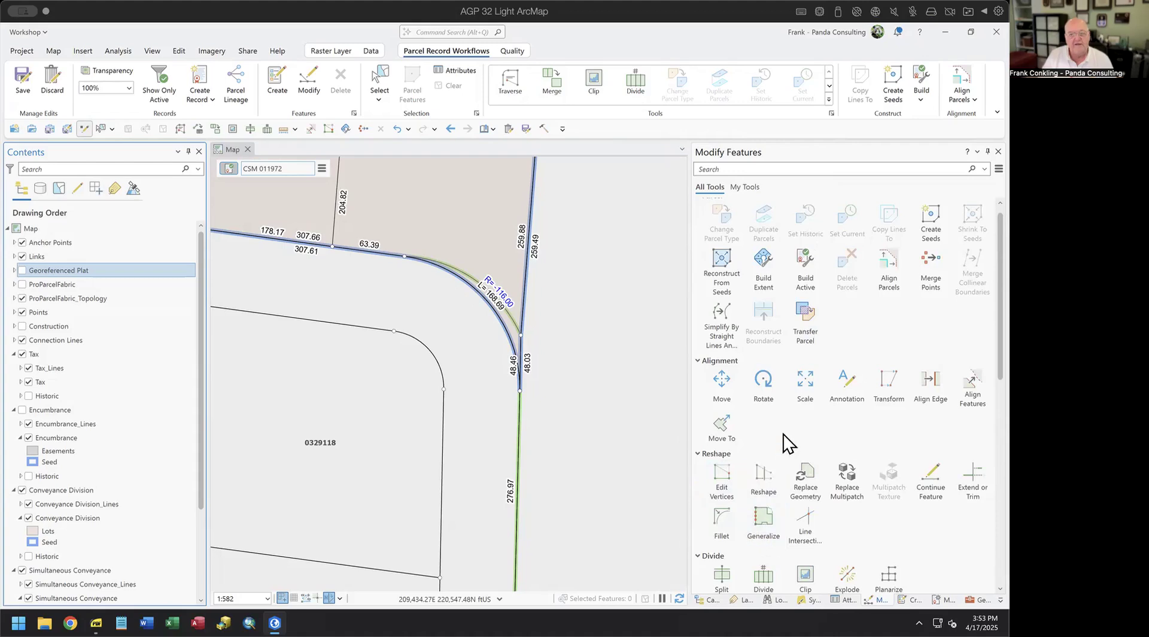
click(972, 388)
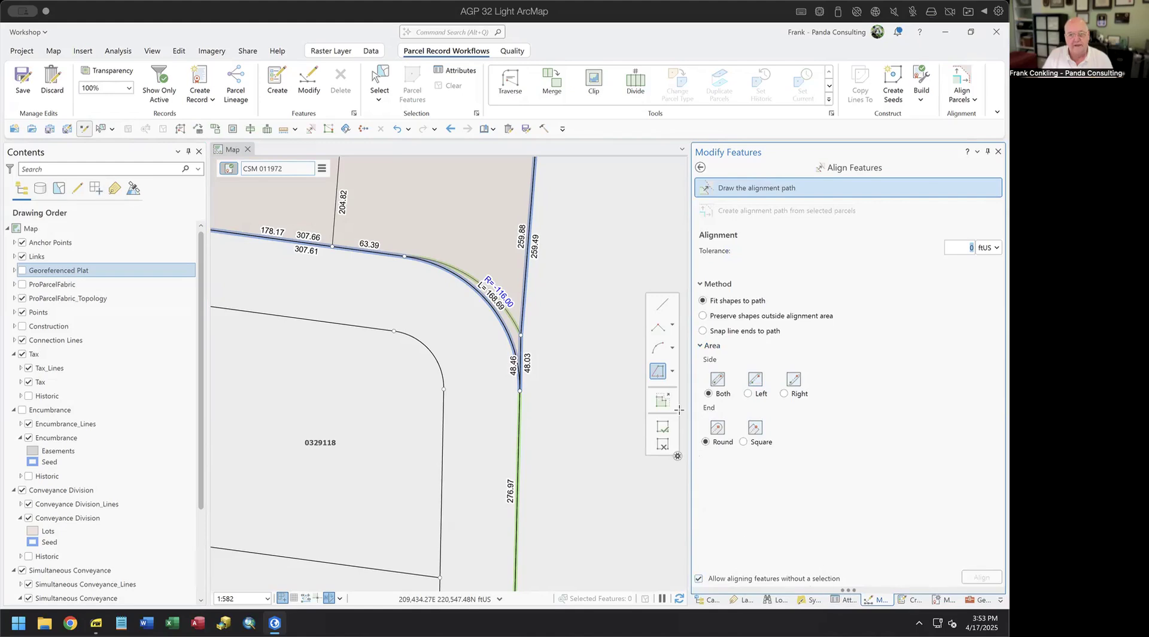
- Sketch an arc alignment path along the tax line curve with a 116.00 radius
mouse_move(669, 346)
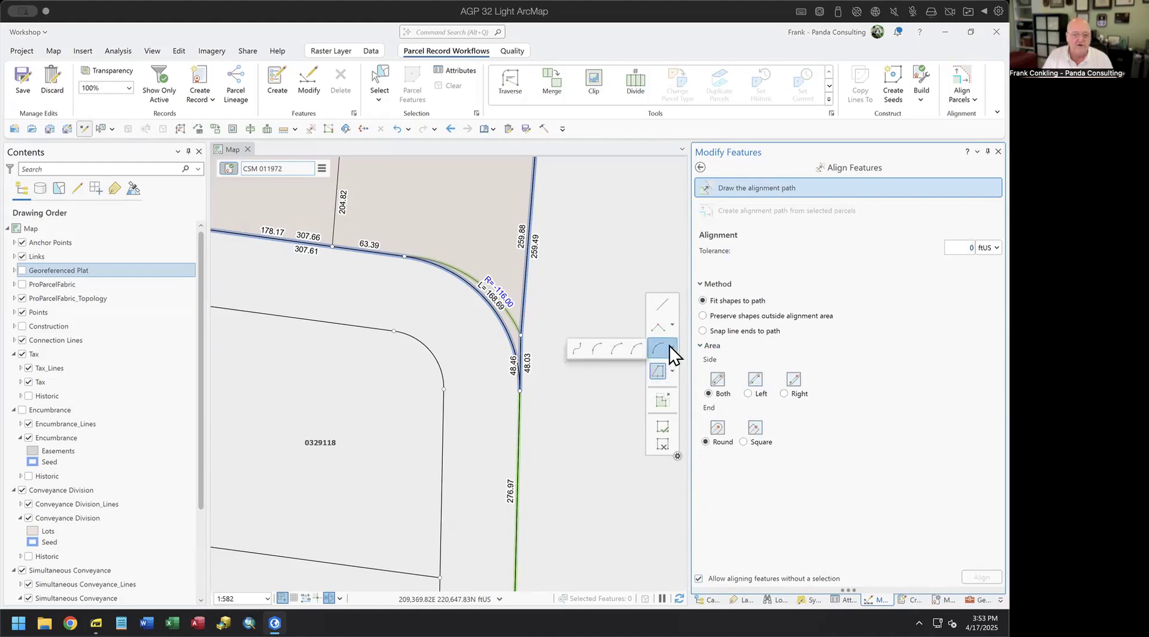
click(613, 347)
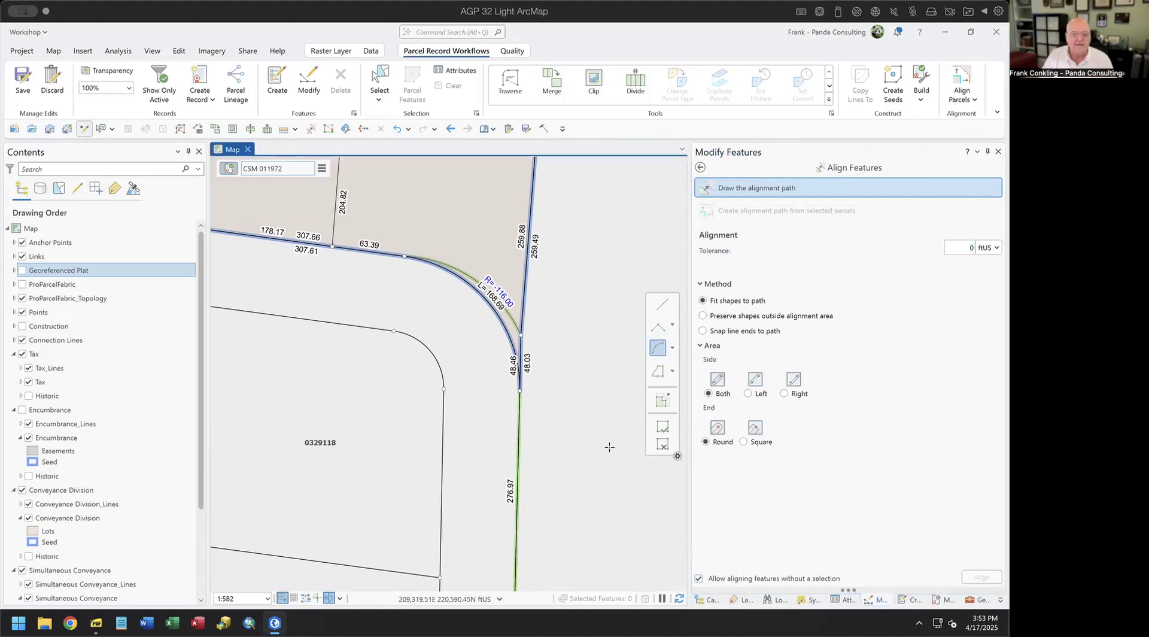
click(754, 188)
click(404, 256)
click(516, 391)
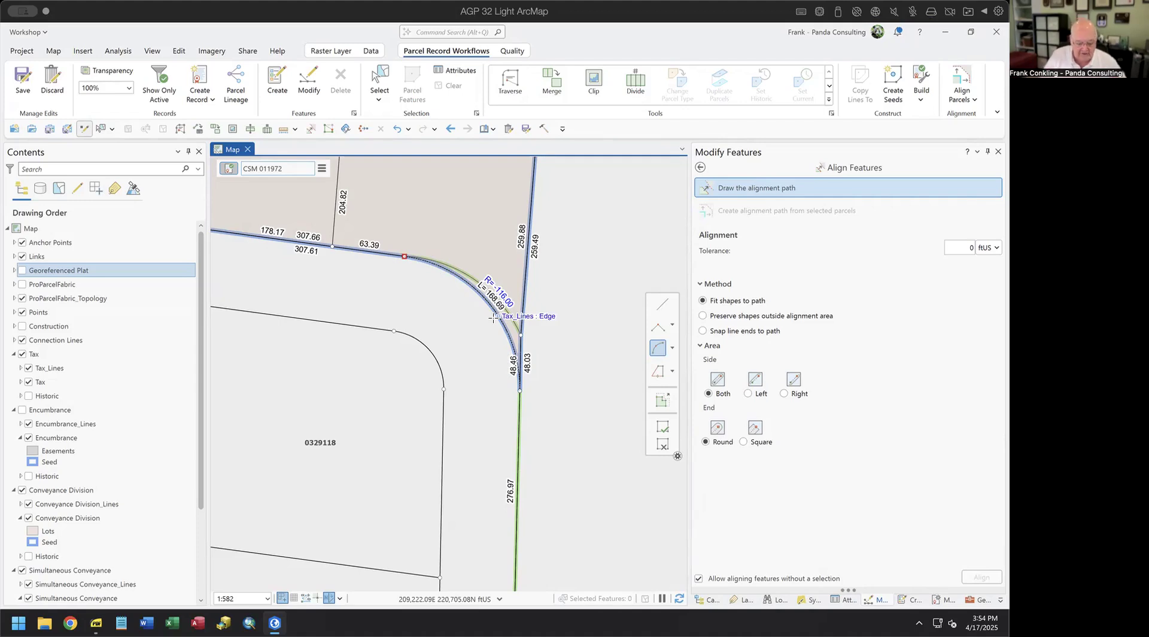
key(r)
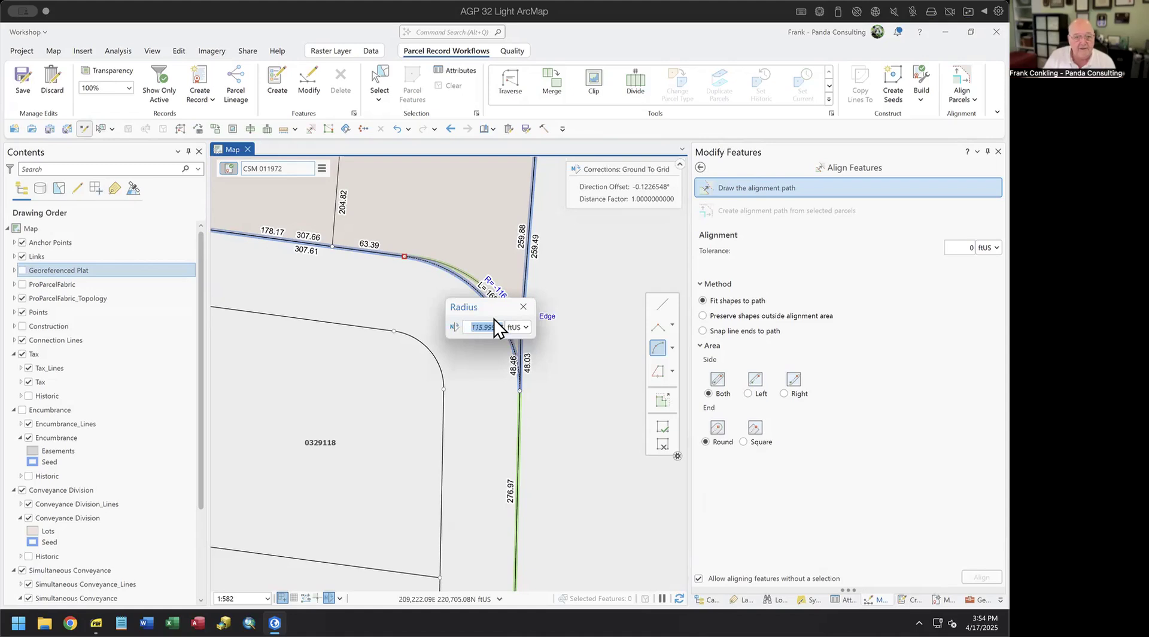
drag(498, 304, 415, 342)
text(116.00)
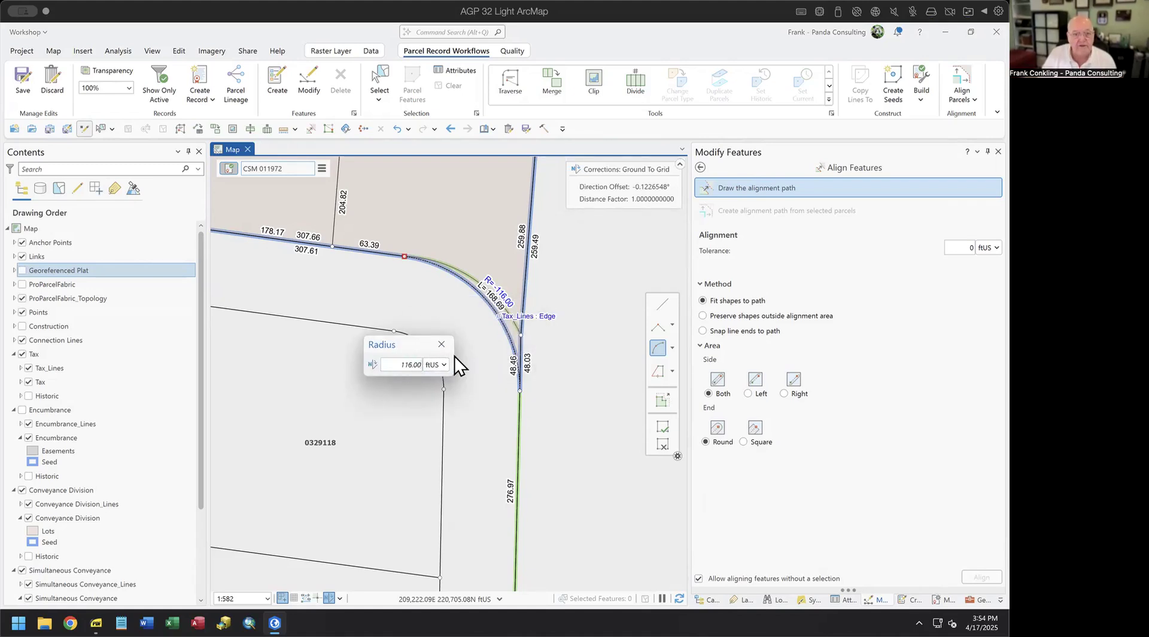
key(Return)
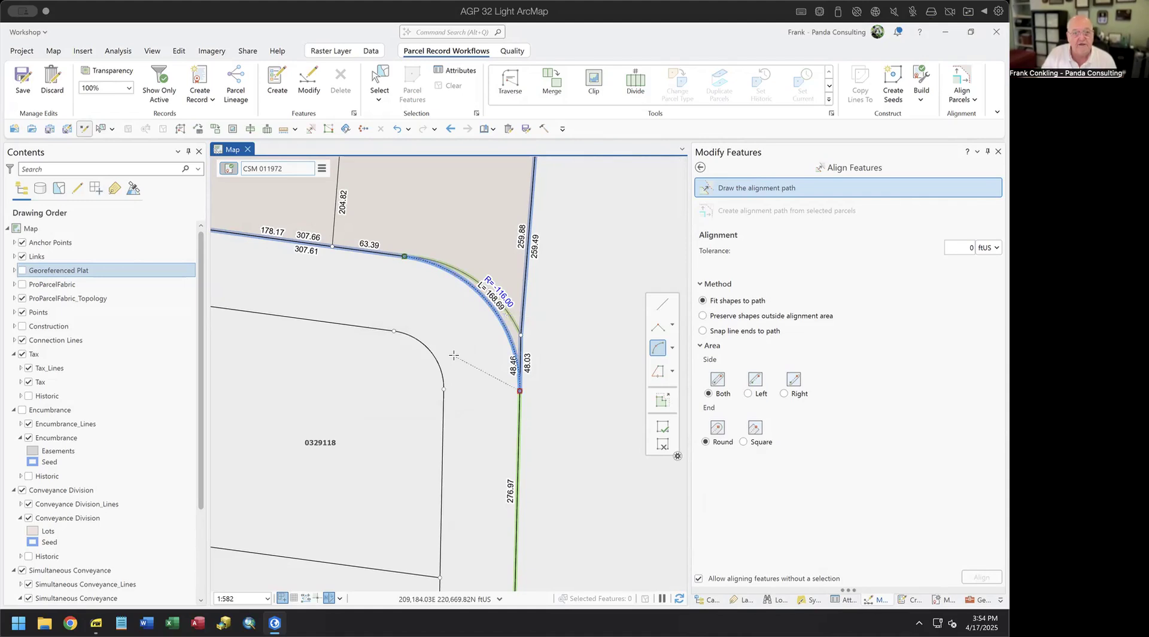
- Set the alignment tolerance to 10 ftUS
click(956, 248)
text(2)
double_click(972, 247)
text(5)
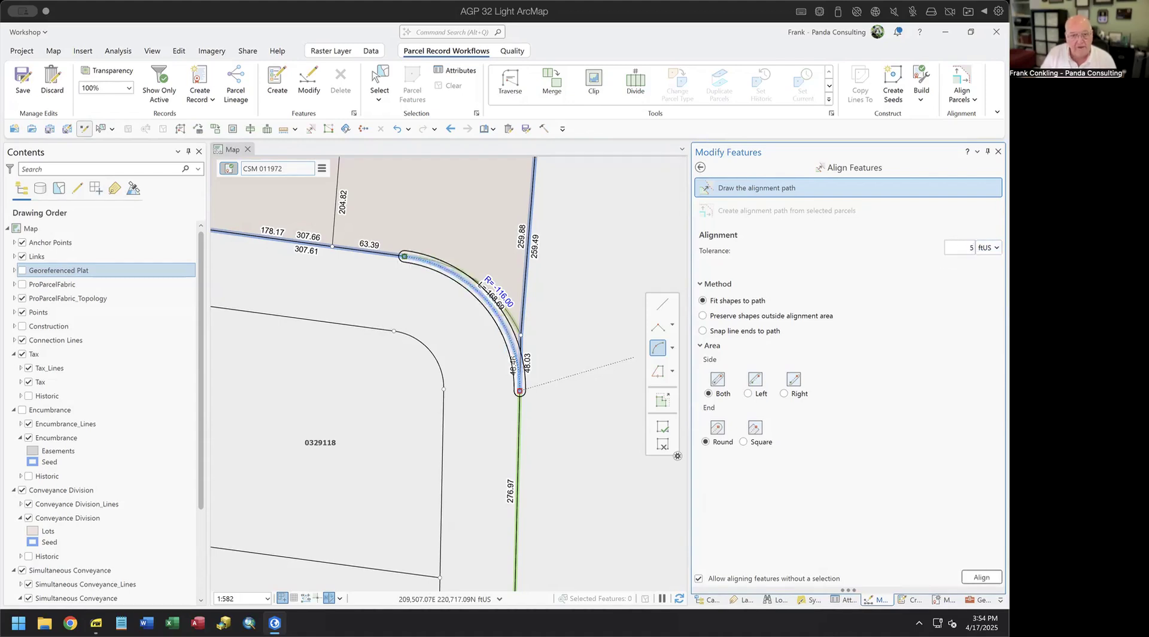
text(10)
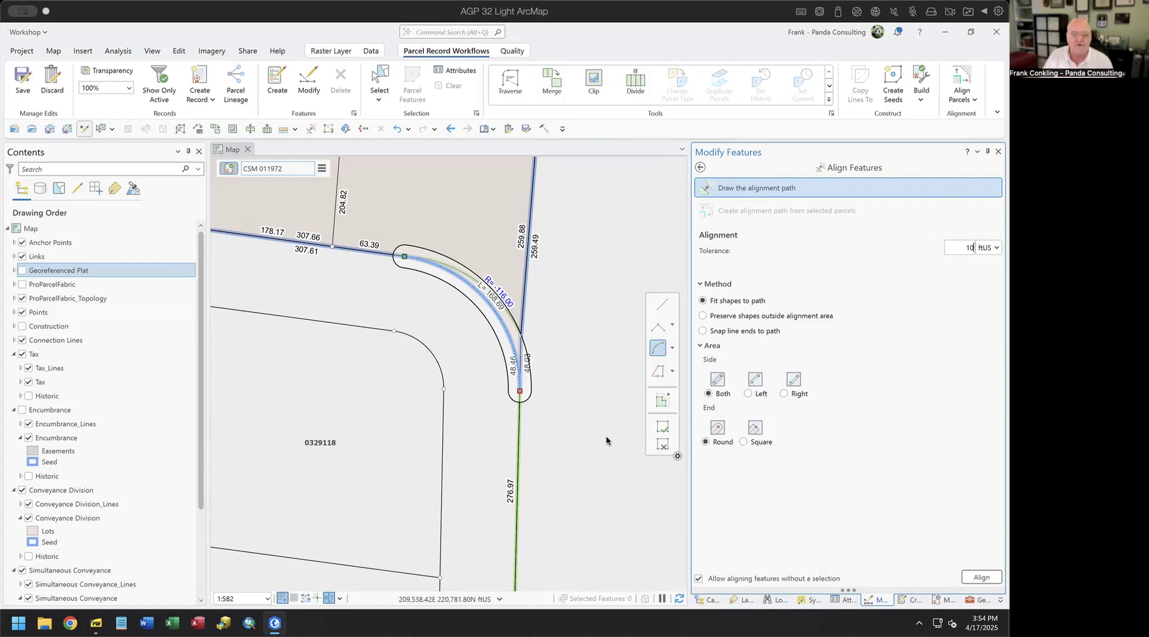
- Pan around the curved corner and align its lines to the 116.00-radius arc path
mouse_move(258, 333)
mouse_down()
mouse_move(326, 371)
mouse_move(338, 424)
mouse_move(407, 389)
mouse_move(425, 323)
mouse_up()
mouse_move(367, 436)
mouse_down()
mouse_move(361, 448)
mouse_move(300, 442)
mouse_move(374, 419)
mouse_up()
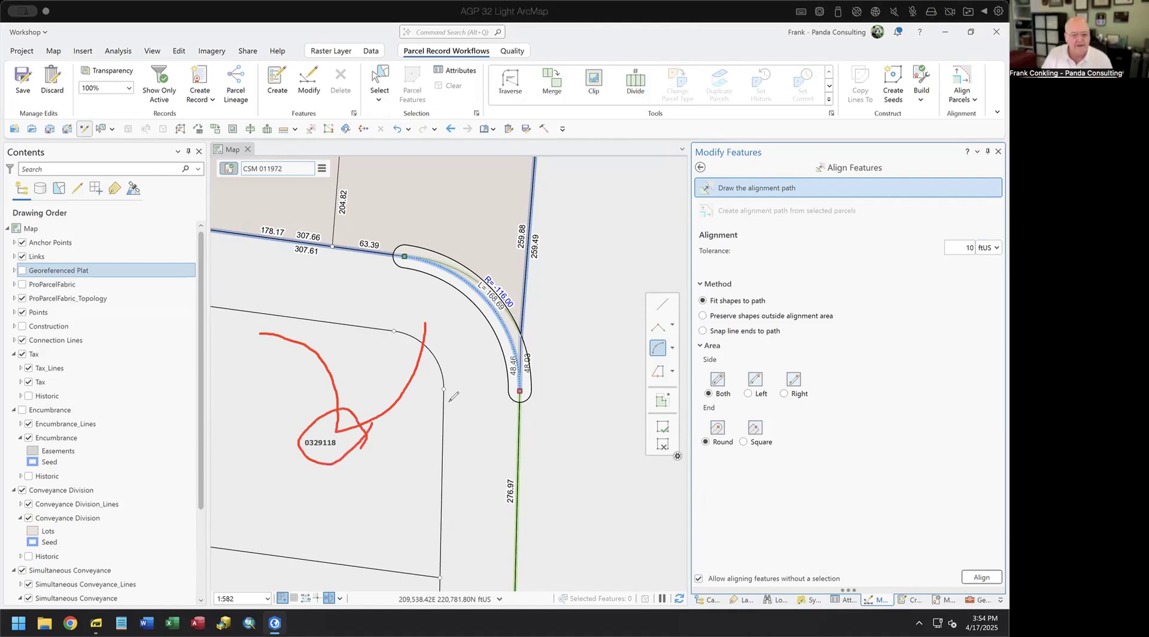
mouse_move(435, 440)
mouse_down()
mouse_move(502, 513)
mouse_move(510, 427)
mouse_up()
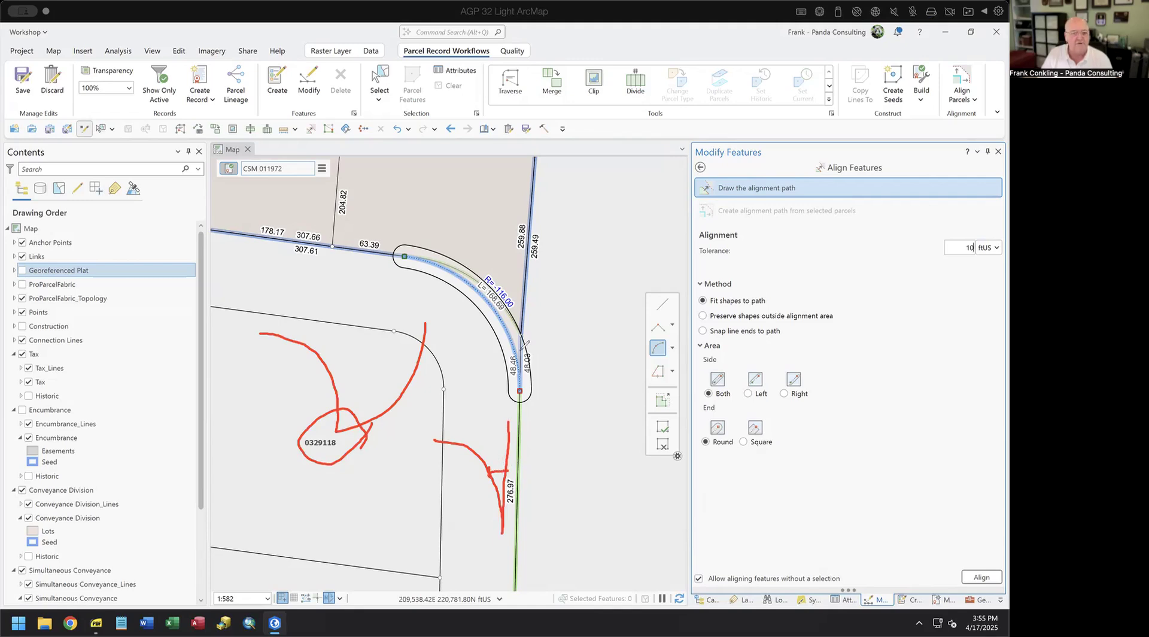
drag(525, 195, 523, 307)
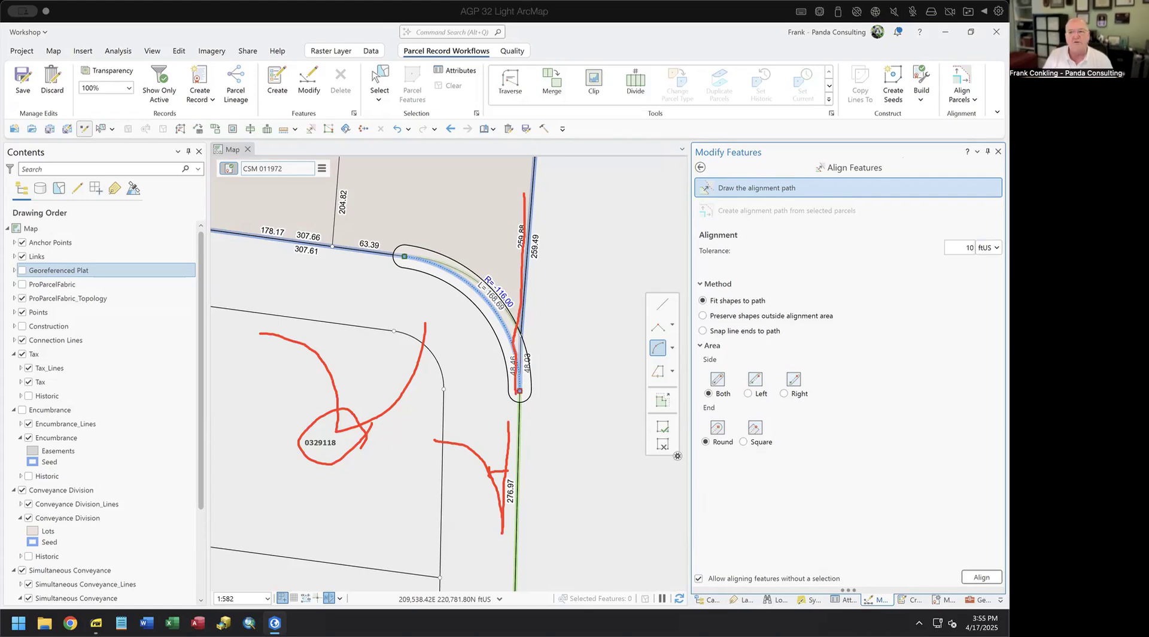
click(662, 446)
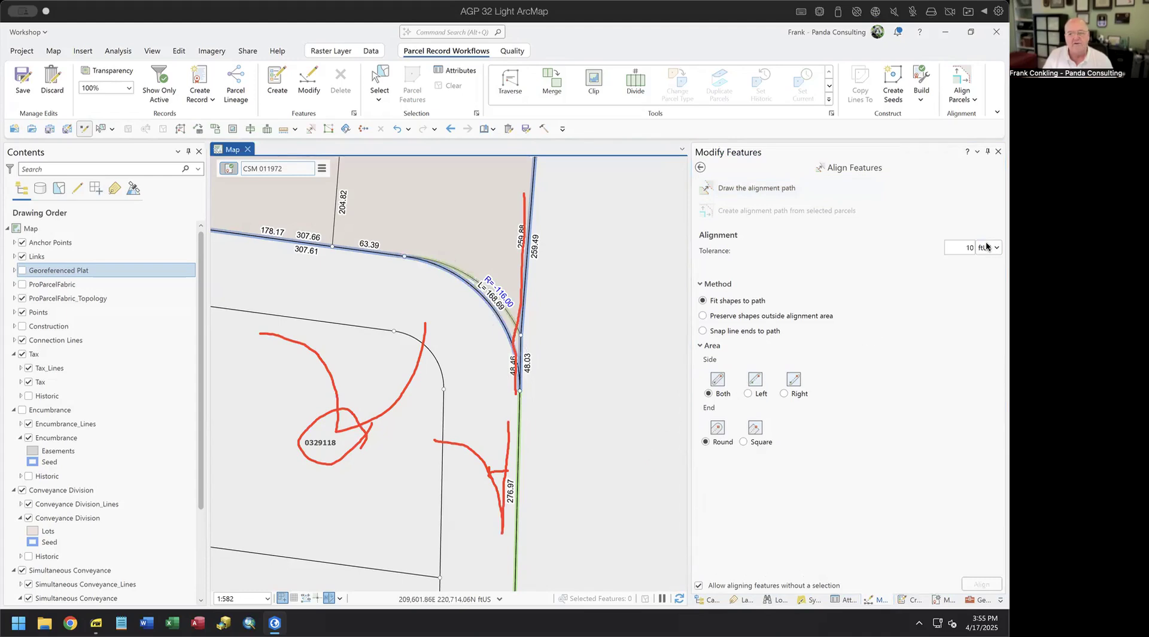
- Redraw the arc alignment path along lot 3's curved frontage using an exact radius
key(Escape)
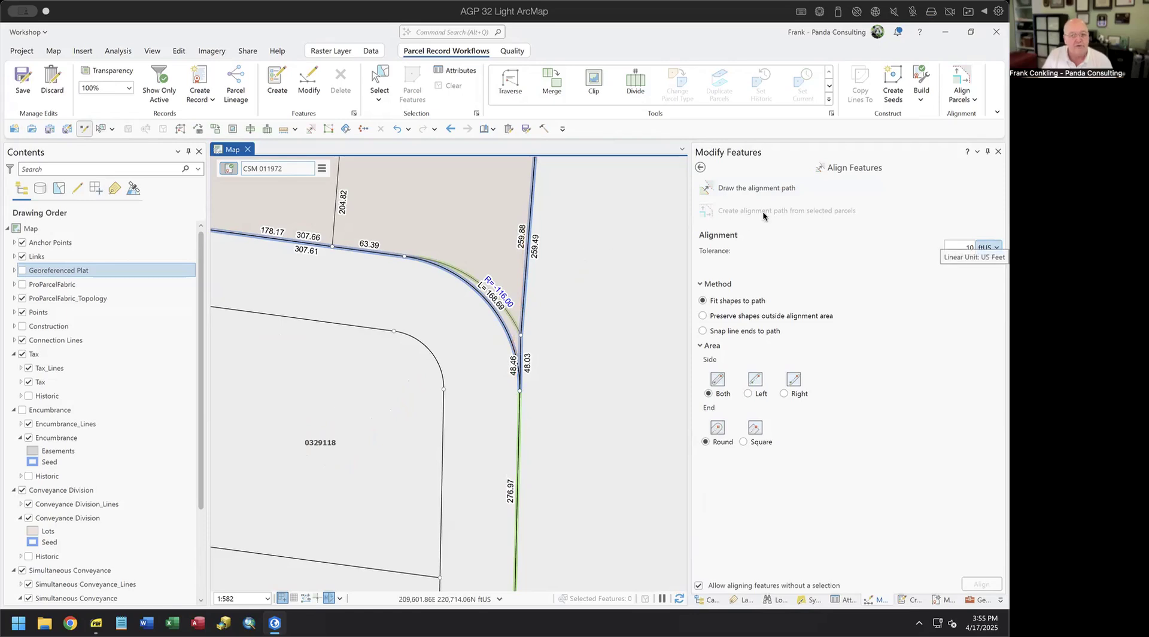
click(764, 191)
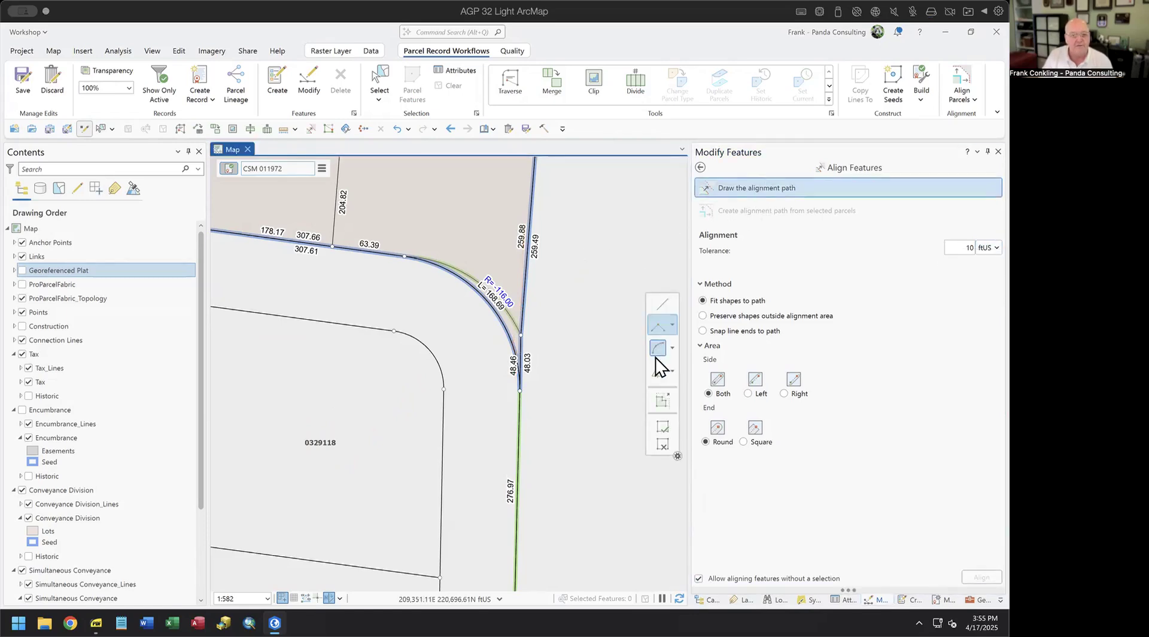
click(658, 349)
click(404, 256)
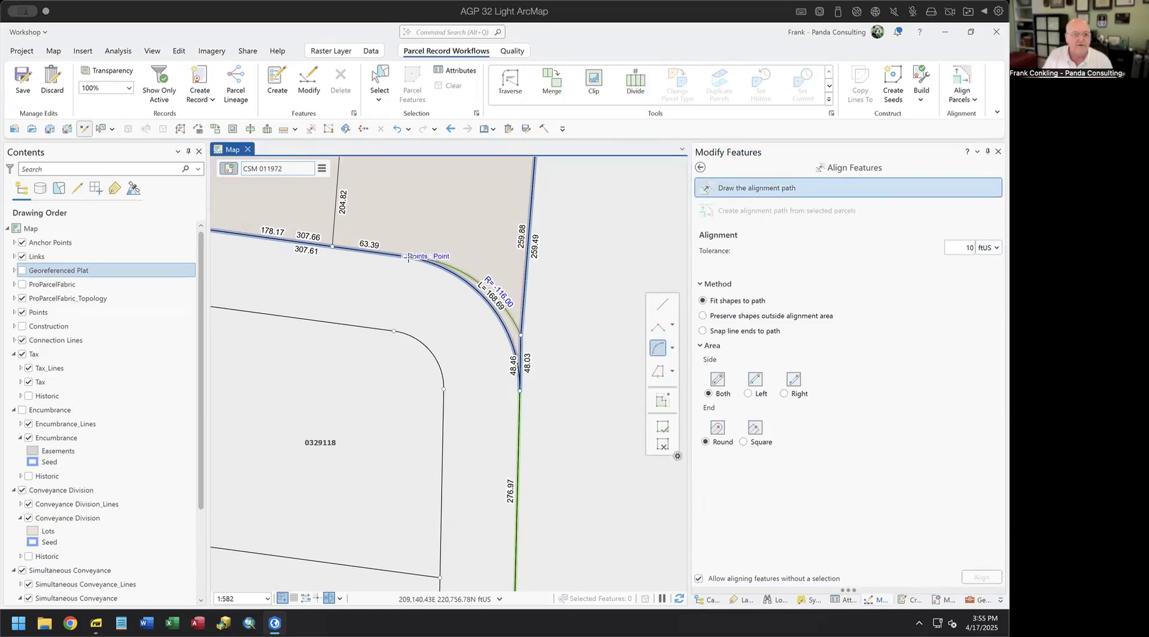
click(520, 390)
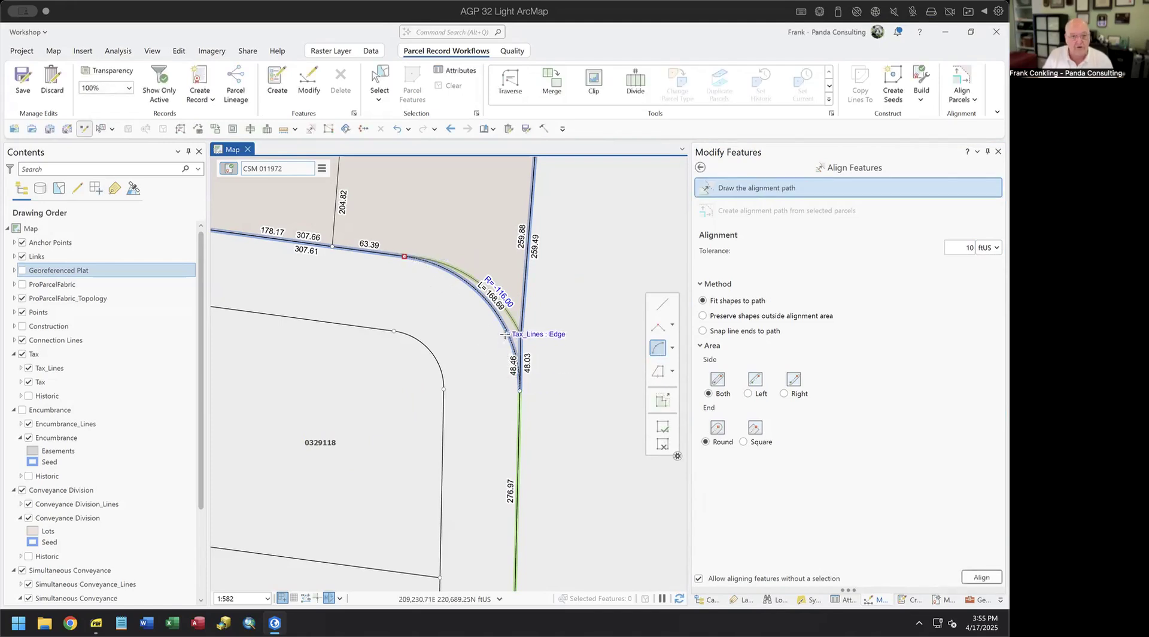
key(r)
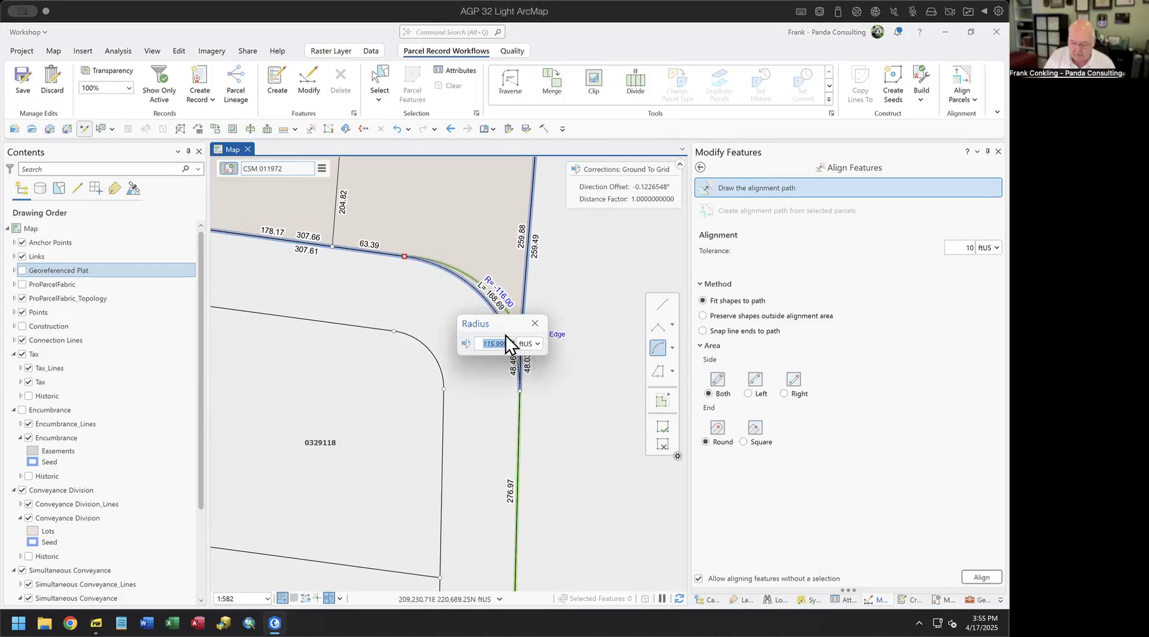
key(Return)
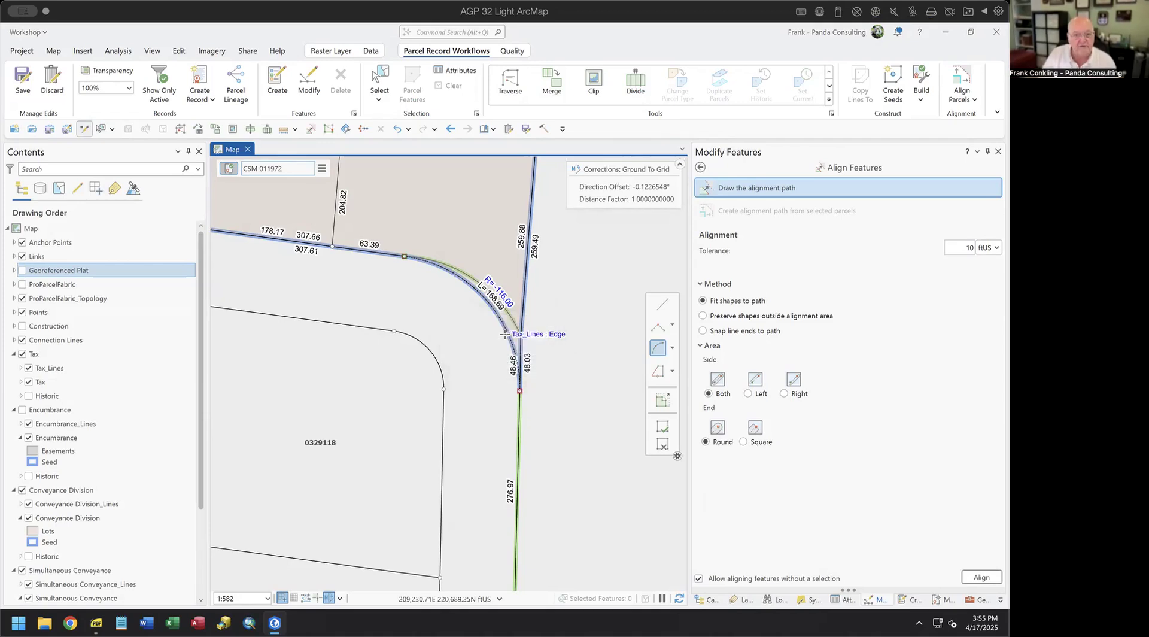
key(F2)
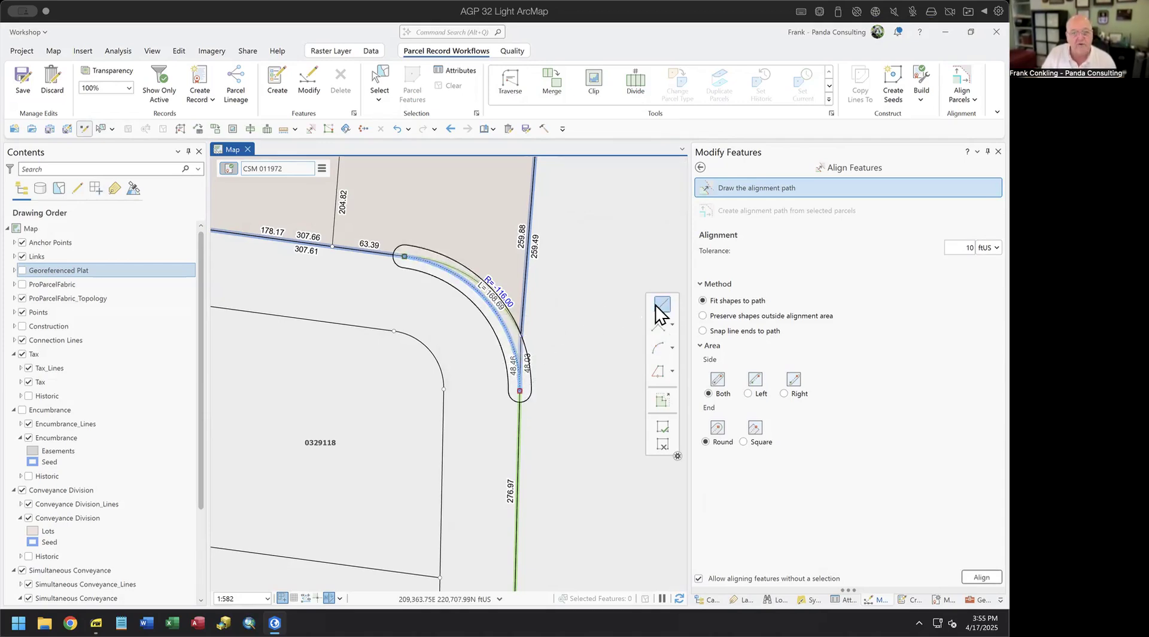
- Extend the path from the arc-line junction up the east line to lot 3's northeast corner
click(521, 335)
key(F2)
scroll(549, 381, down, 1)
scroll(549, 377, up, 2)
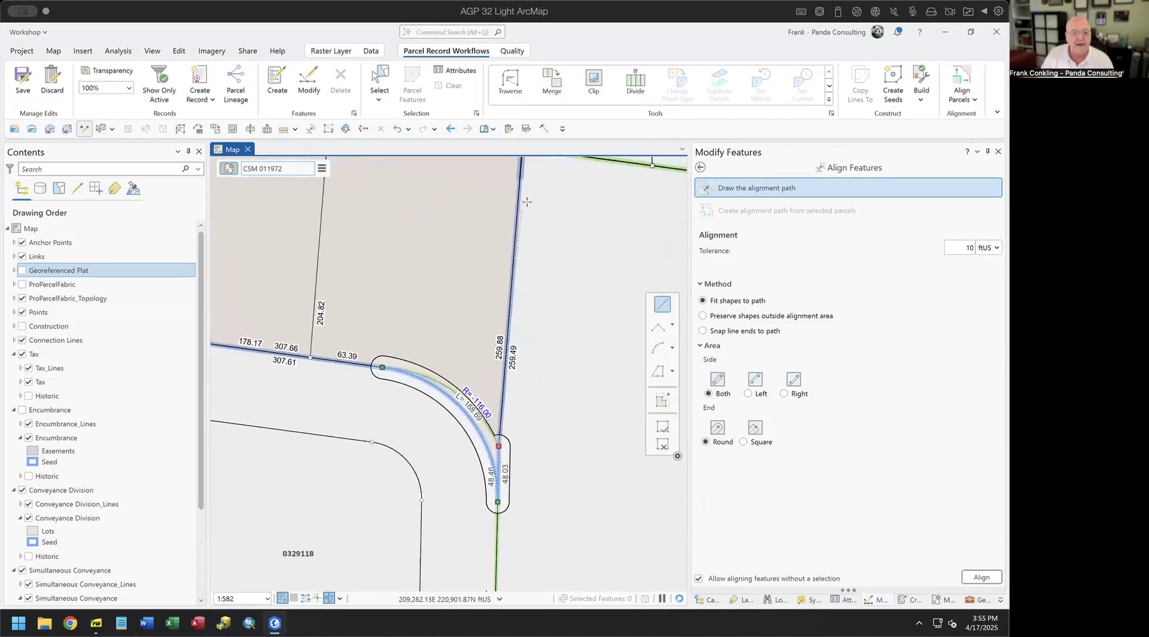
click(541, 285)
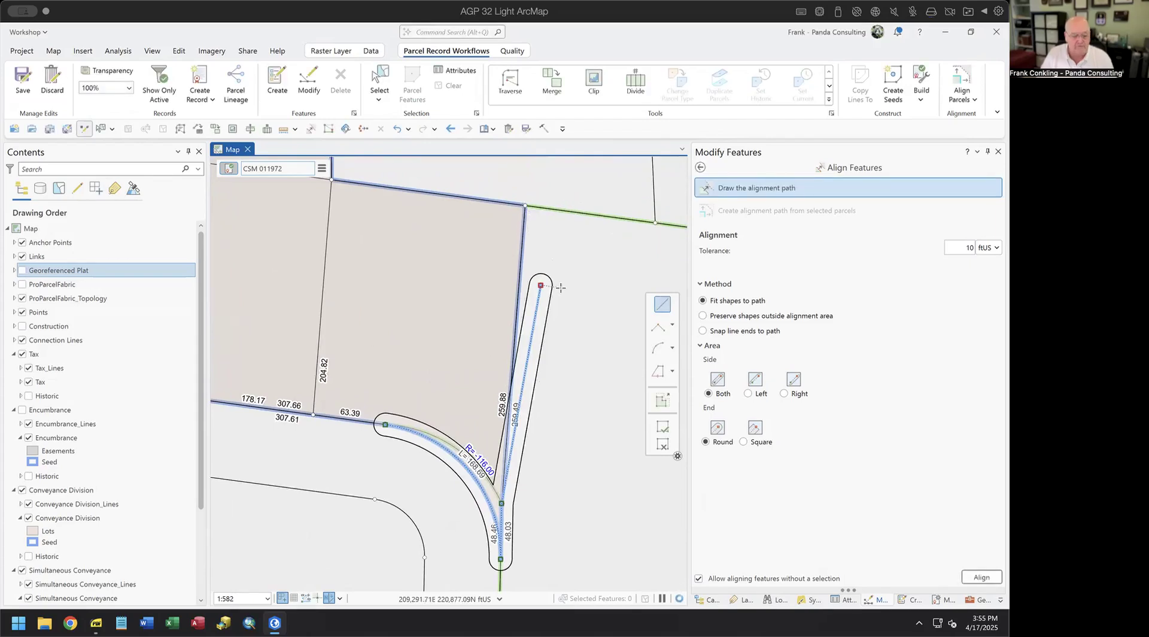
key(ctrl+z)
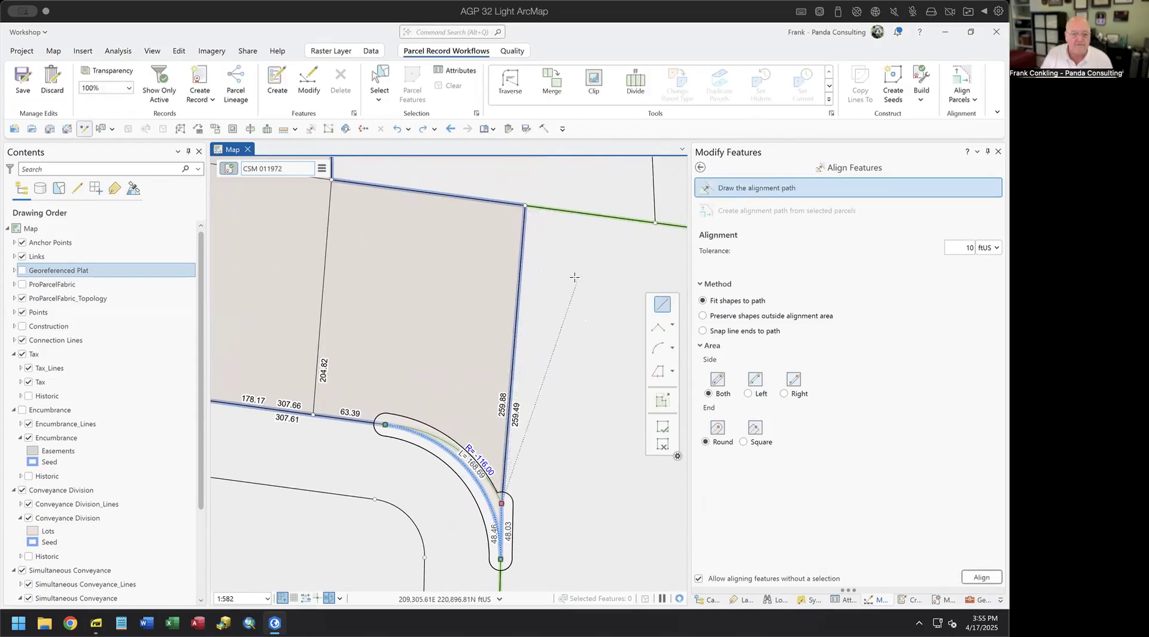
click(526, 205)
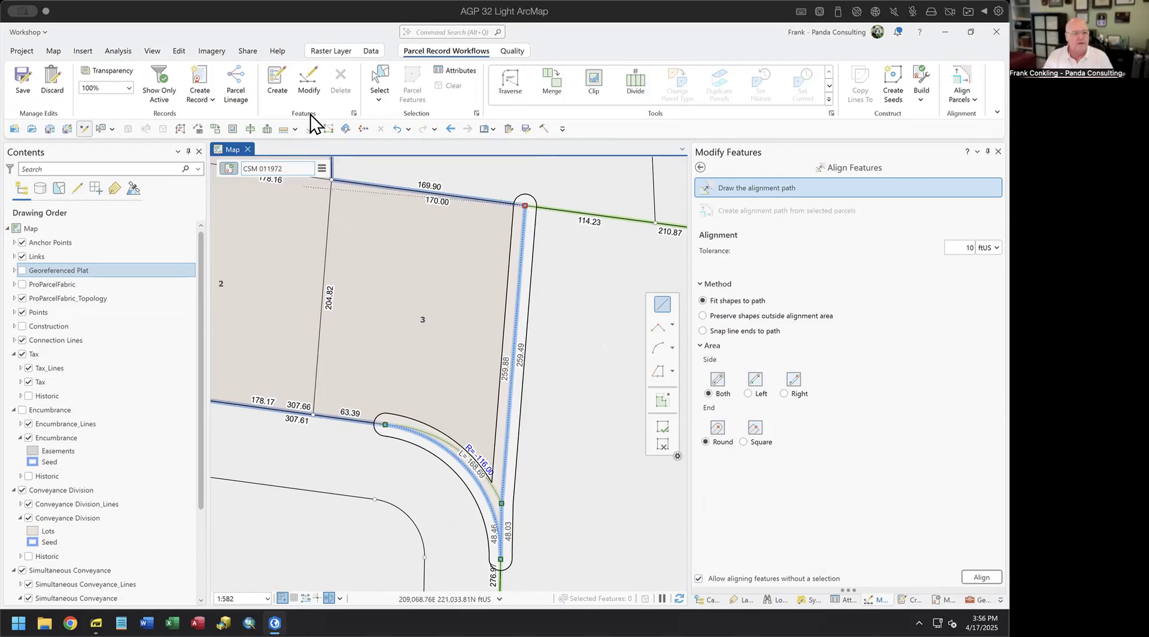
- Set the editing topology to No Topology
click(177, 50)
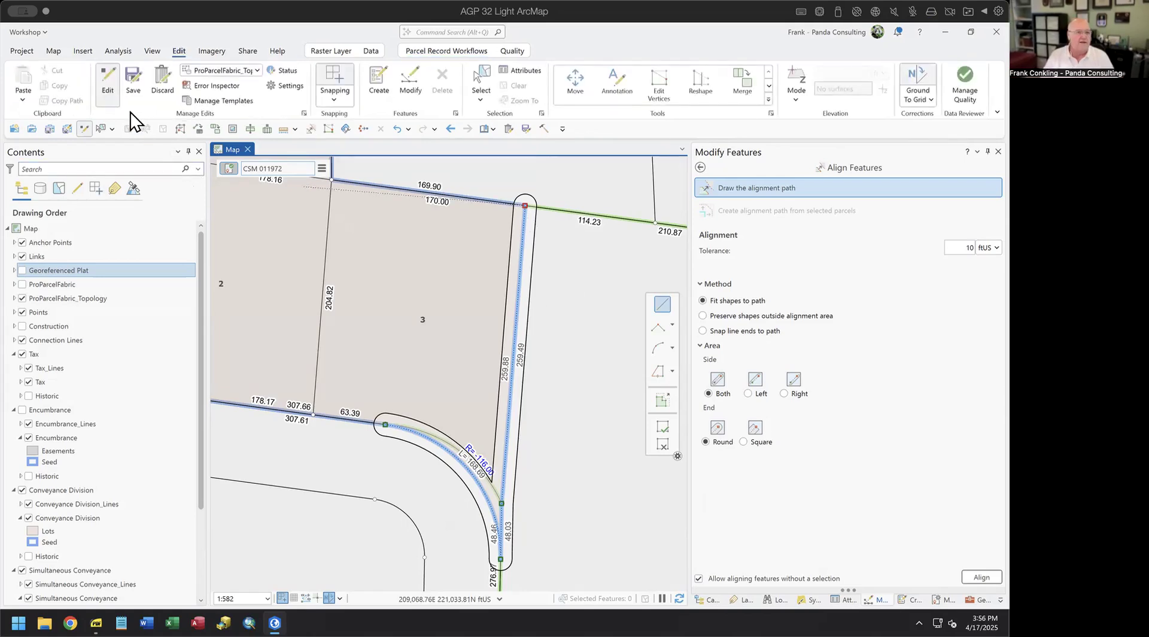
click(232, 70)
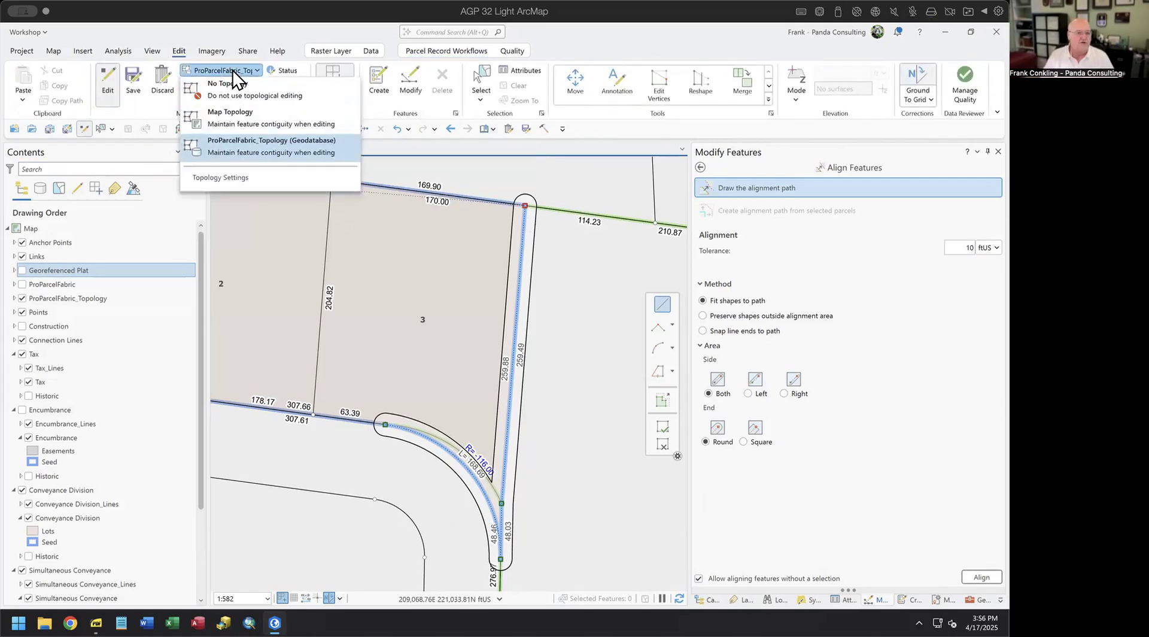
click(234, 89)
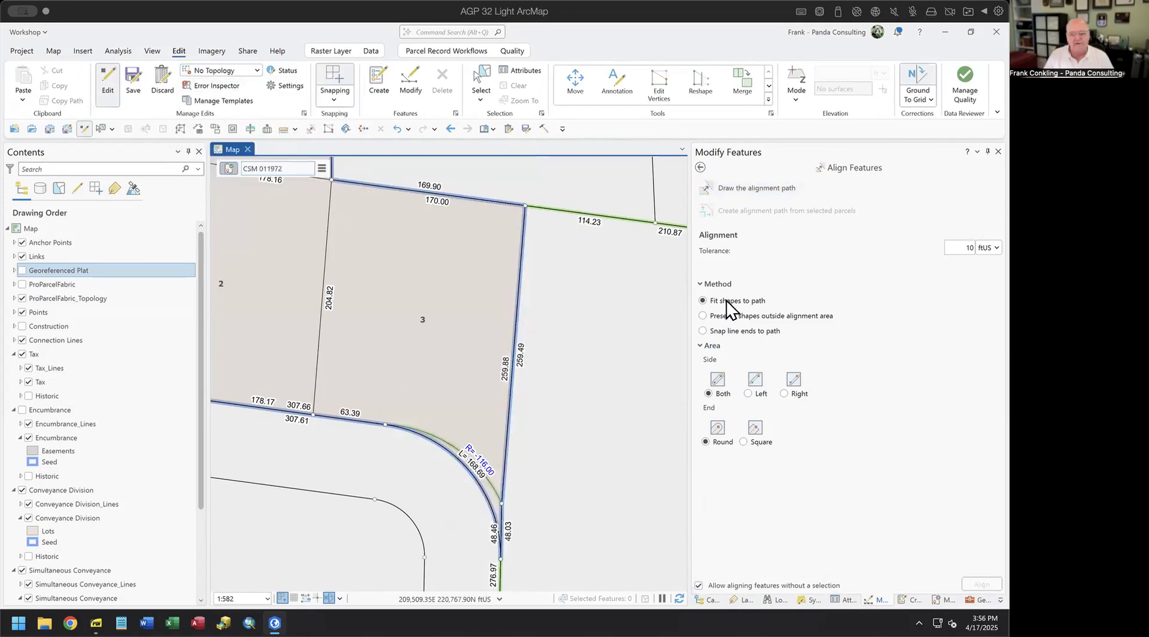
- Align lot 3's tax lines to a path of a 116 ft arc plus a line to the northeast corner
click(726, 189)
click(665, 349)
click(672, 349)
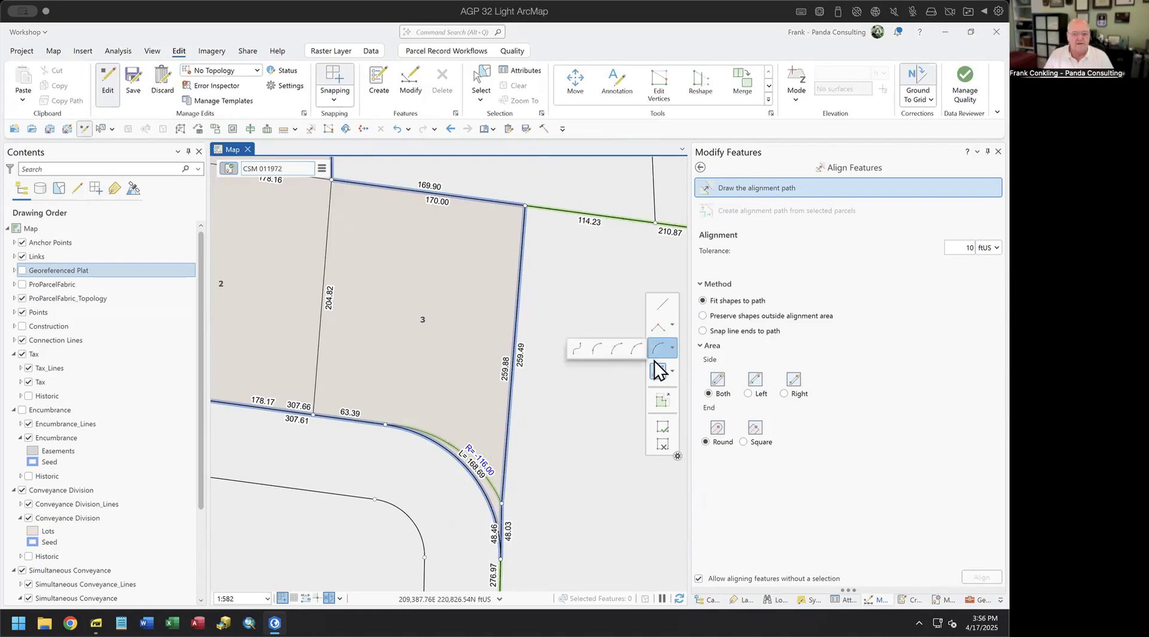
click(623, 355)
click(385, 425)
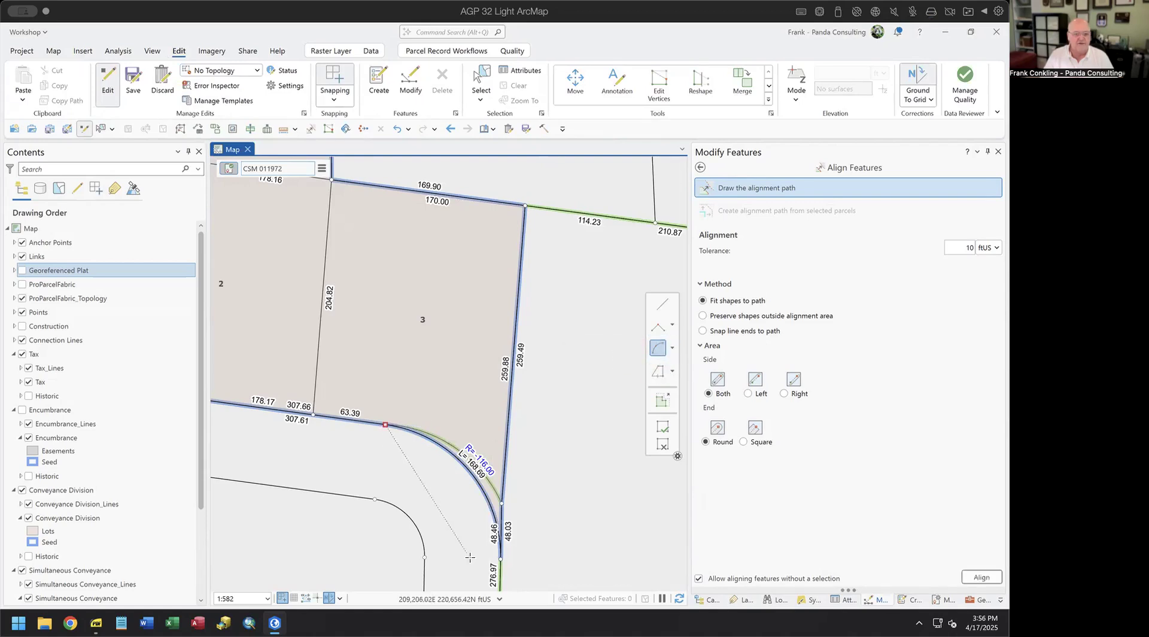
click(500, 559)
key(r)
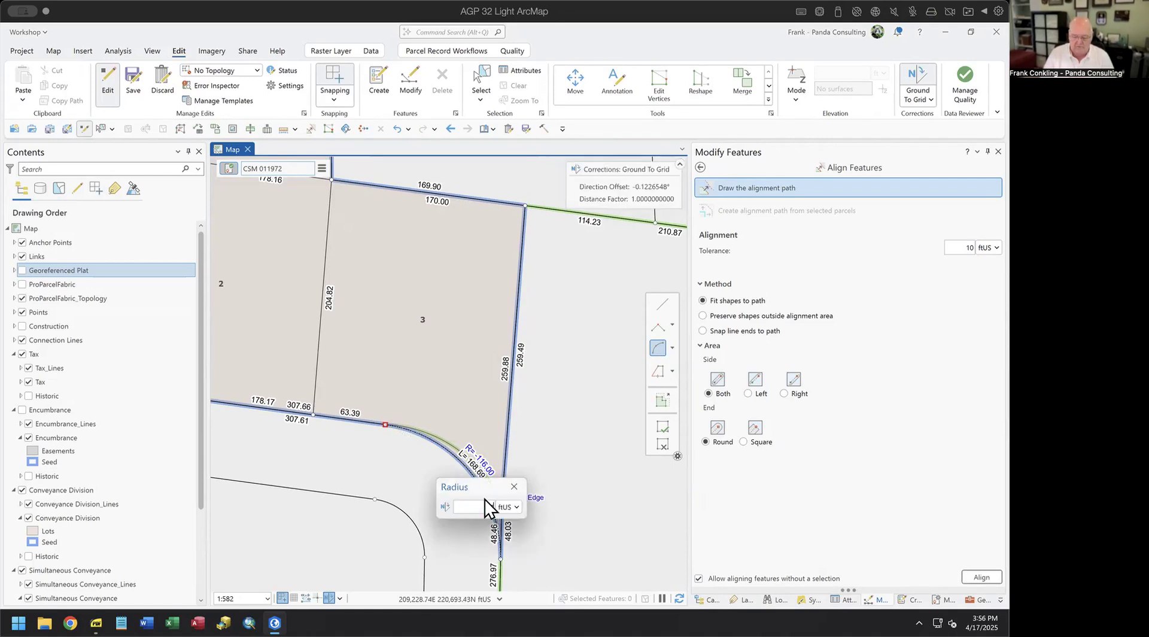
key(Return)
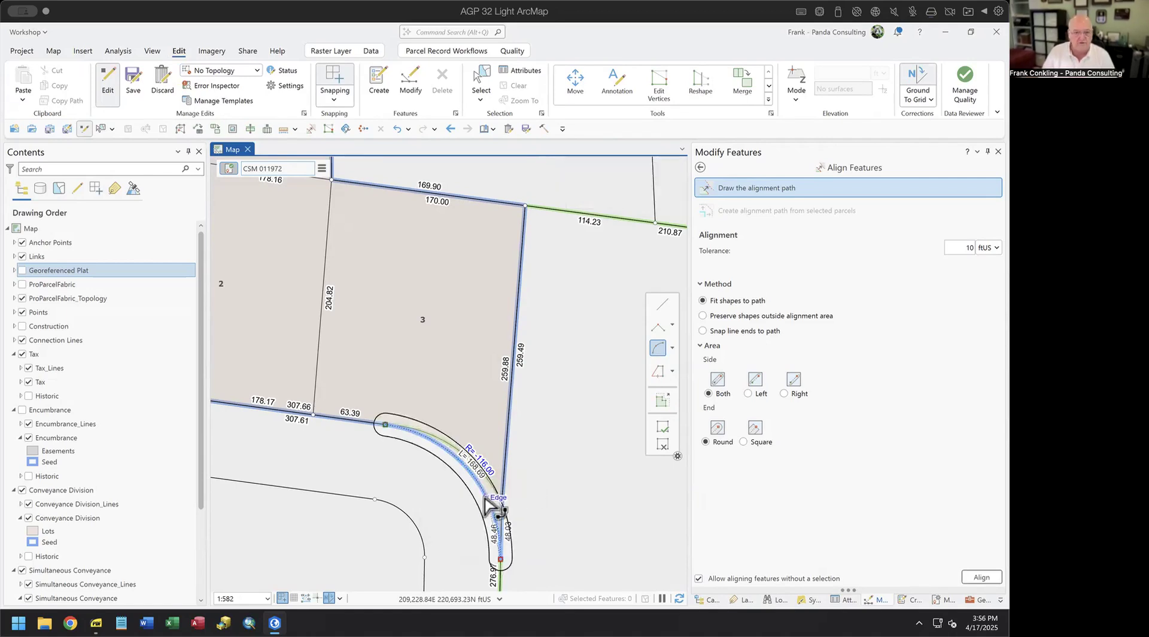
click(663, 307)
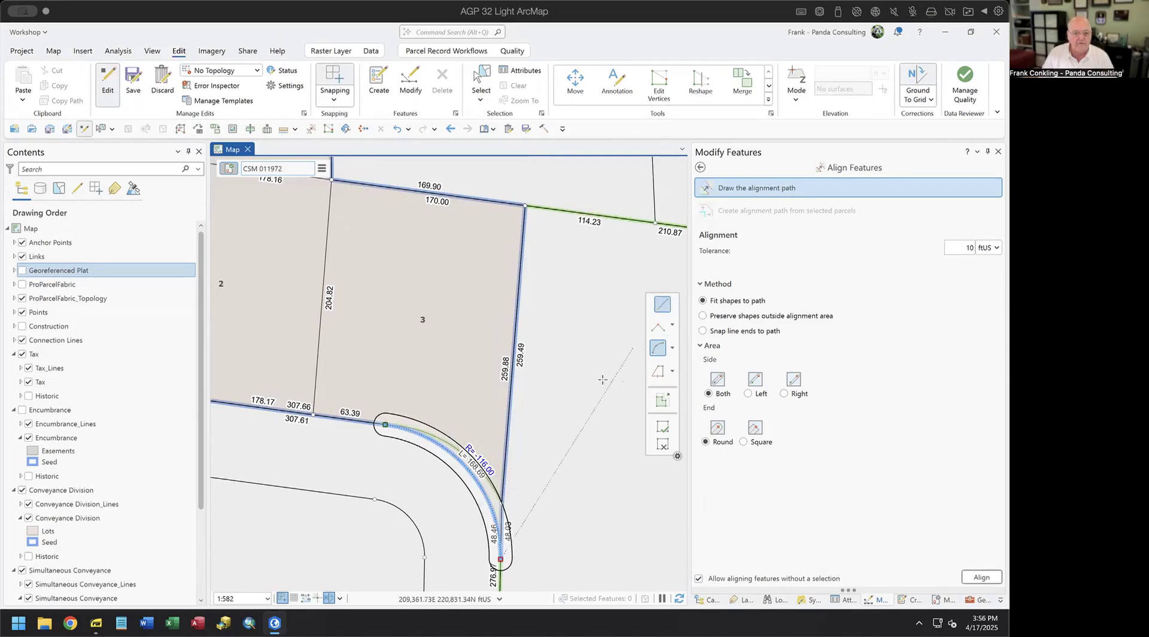
click(499, 502)
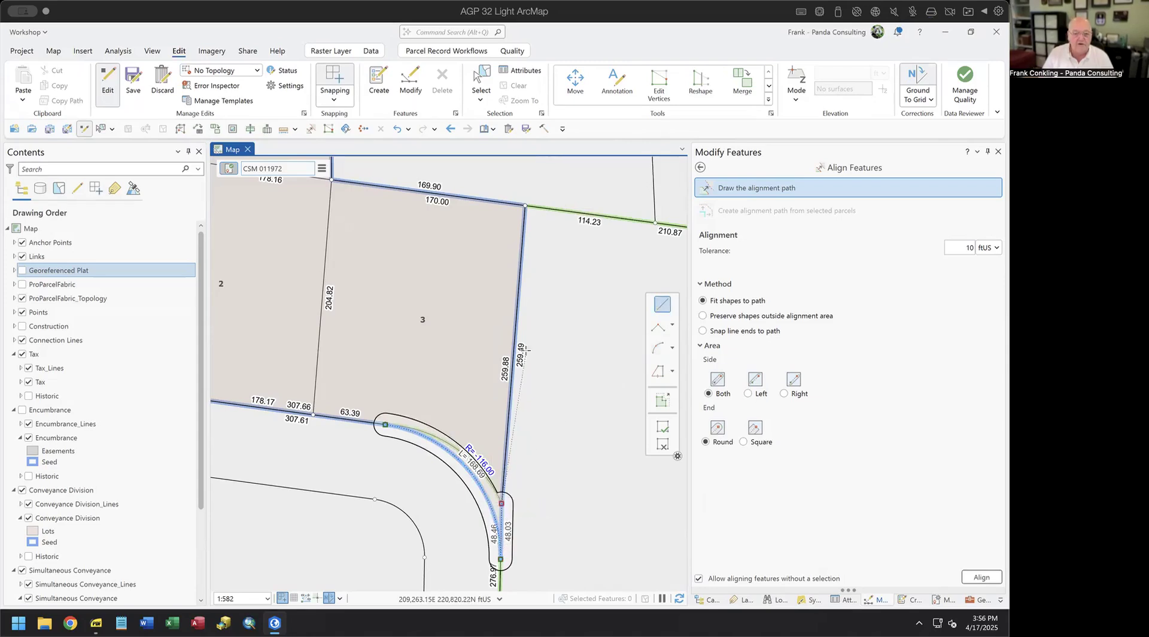
click(524, 204)
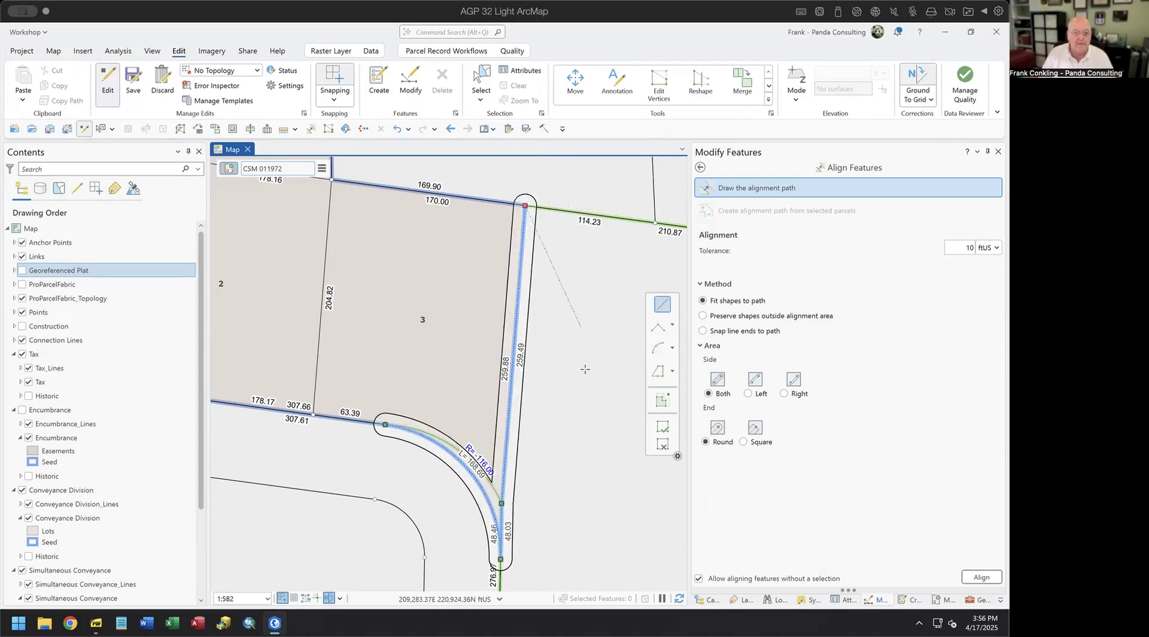
key(F2)
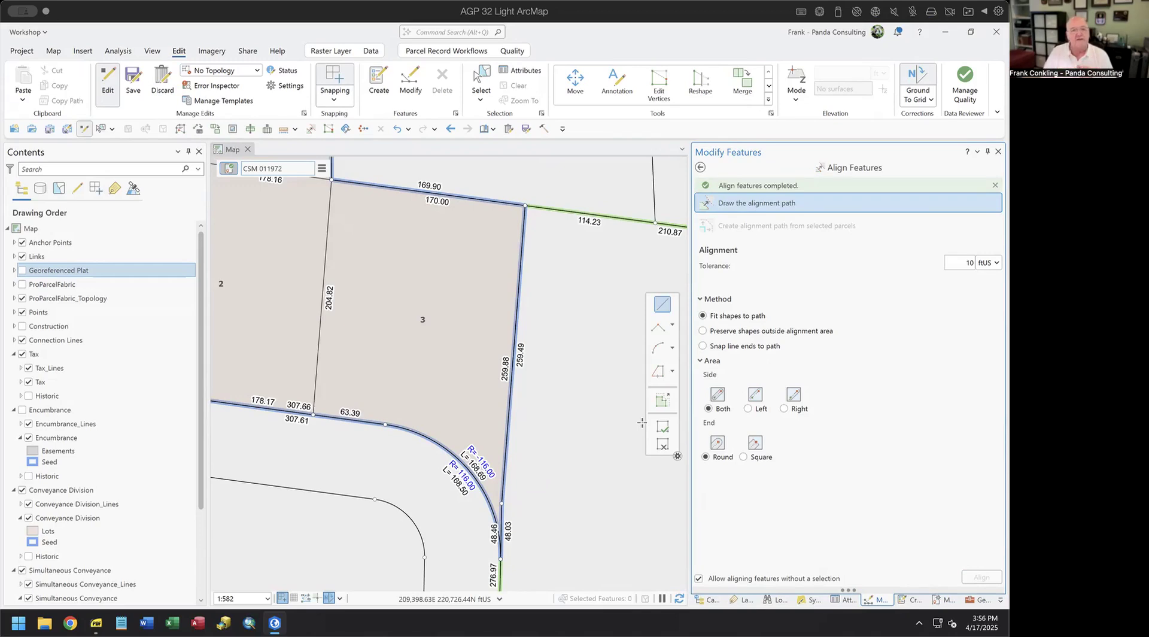
- Review the aligned parcels around the cul-de-sac, then hide the Conveyance Division layer
scroll(402, 436, down, 4)
drag(428, 502, 556, 462)
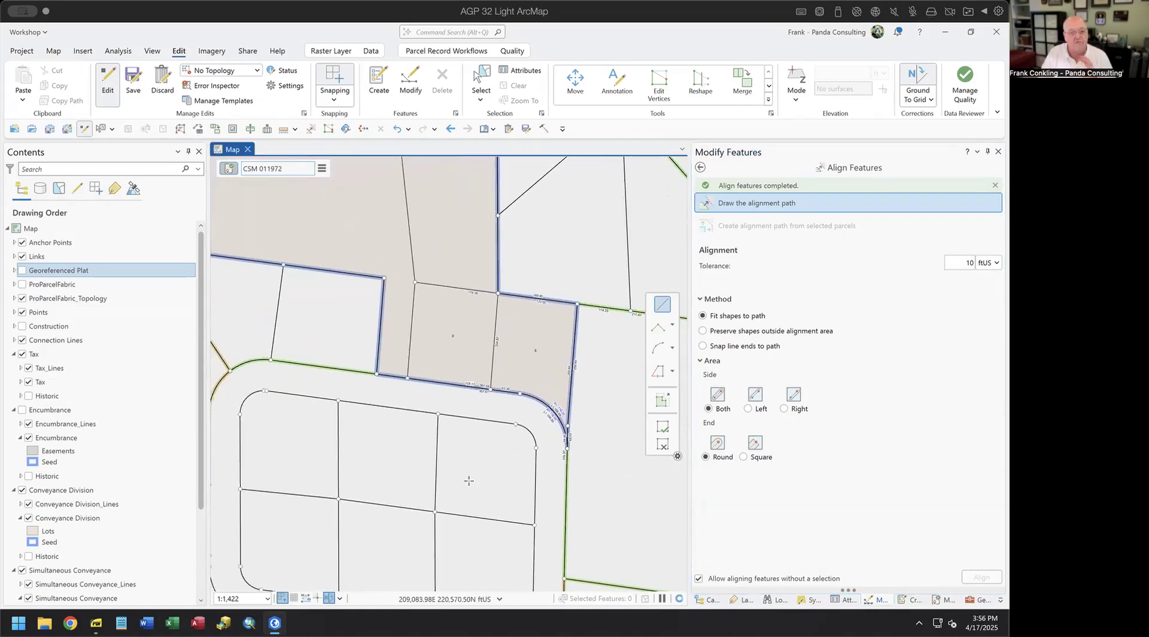
drag(458, 479, 513, 600)
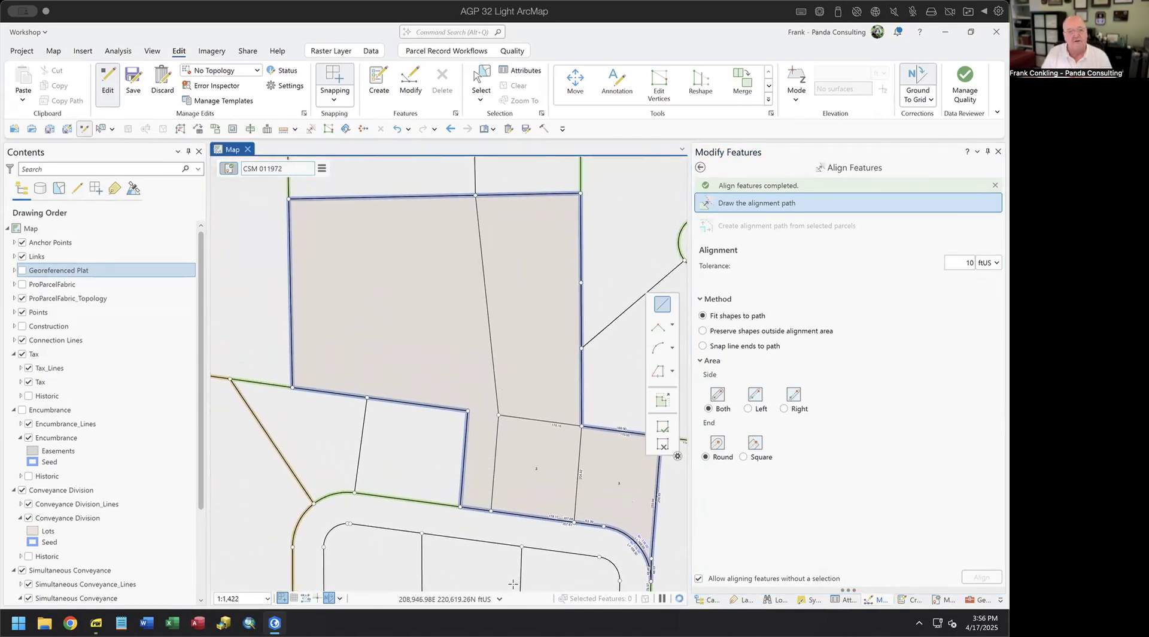
drag(511, 475, 504, 592)
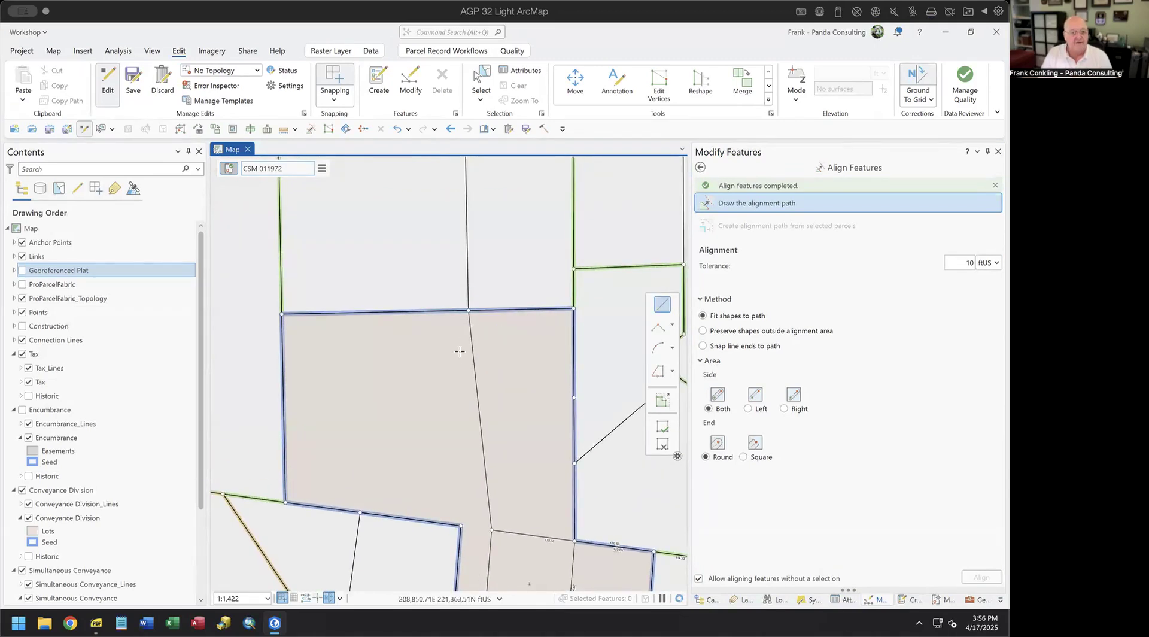
scroll(482, 310, down, 2)
scroll(482, 310, up, 2)
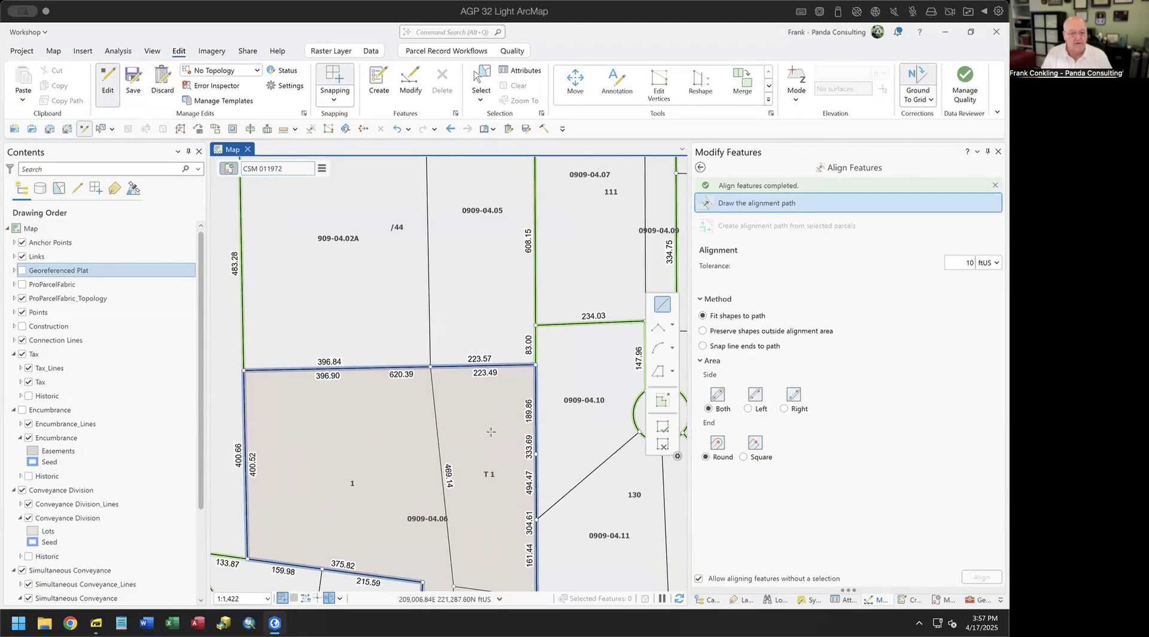
scroll(489, 424, down, 2)
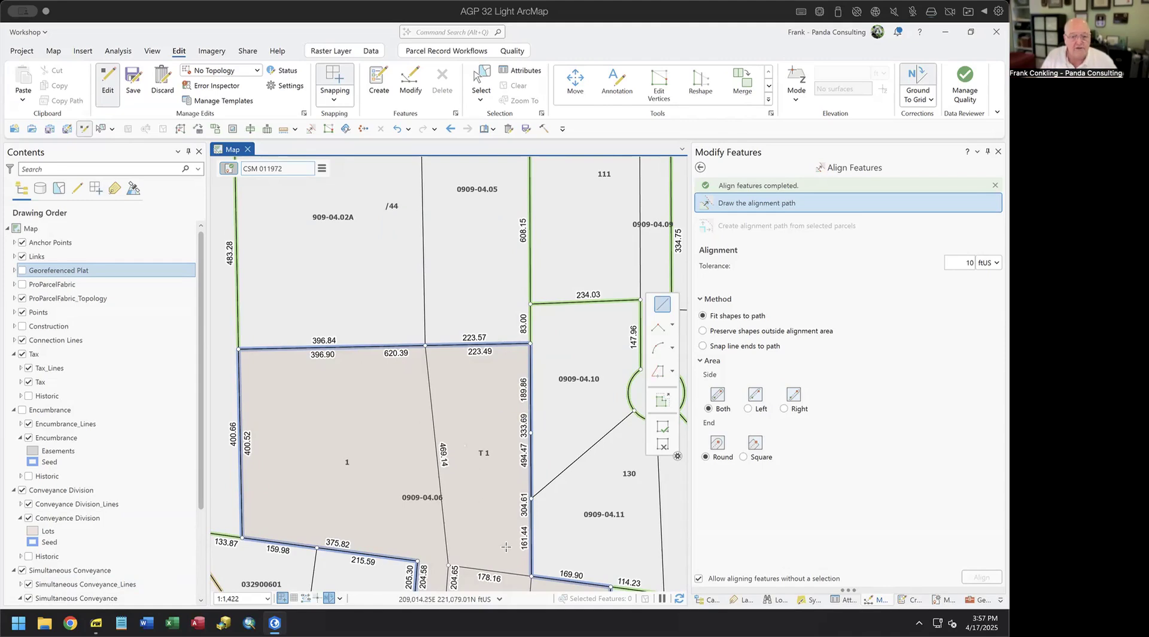
key(Down)
key(Right)
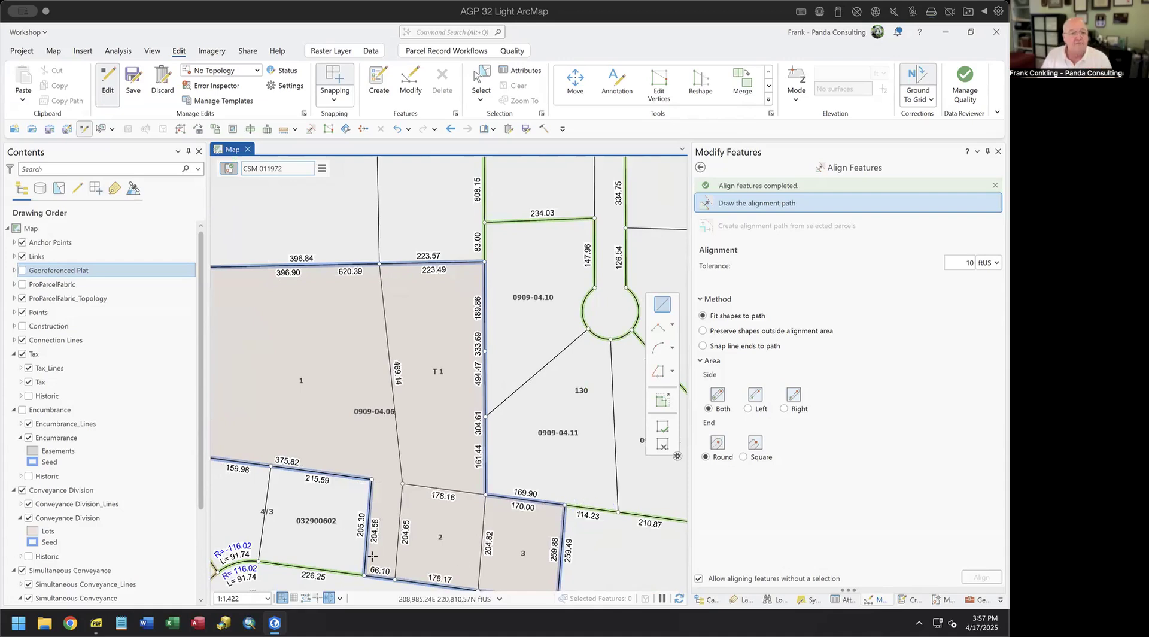
key(Down)
key(Left)
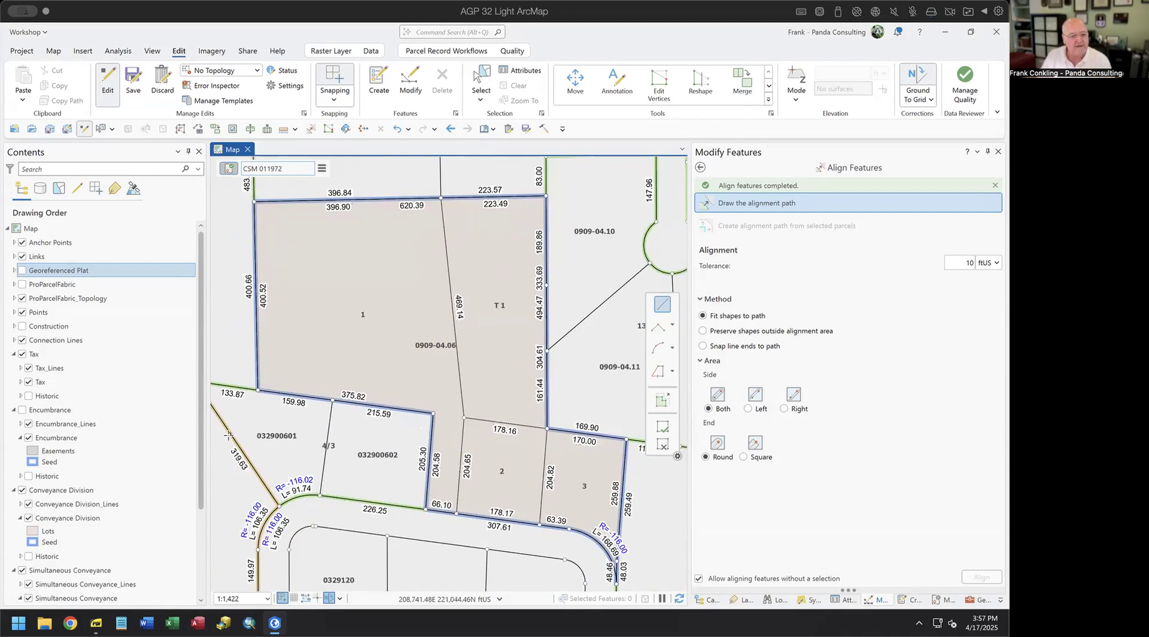
click(22, 490)
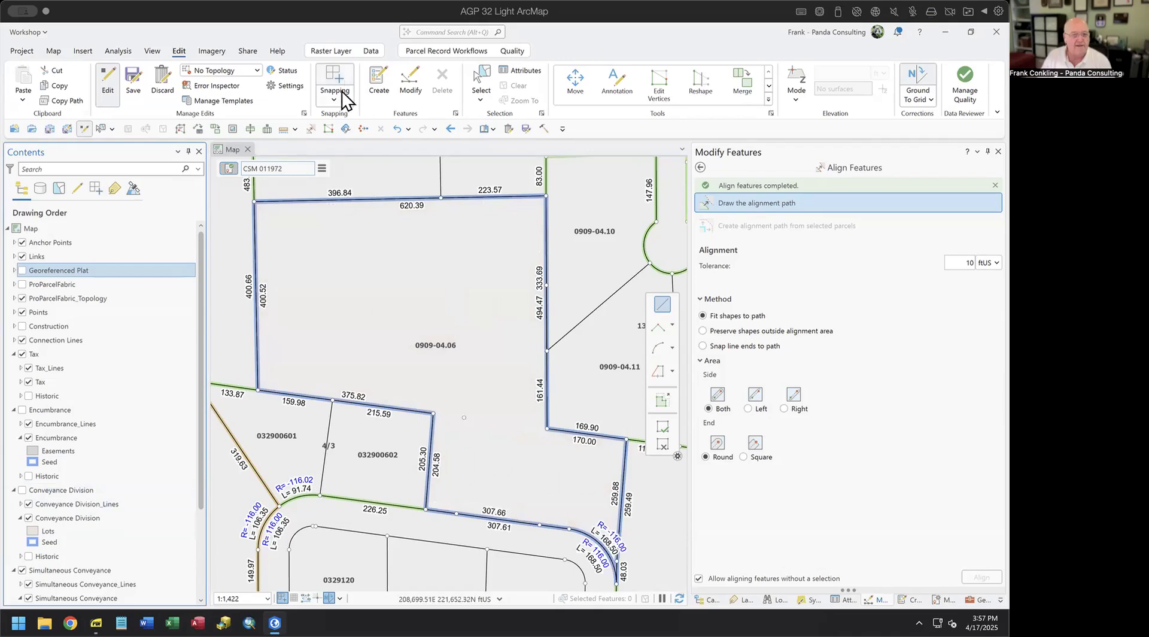
- Narrow the selection to conveyance outline 10503 and start the Clip tool with it
click(483, 90)
click(379, 283)
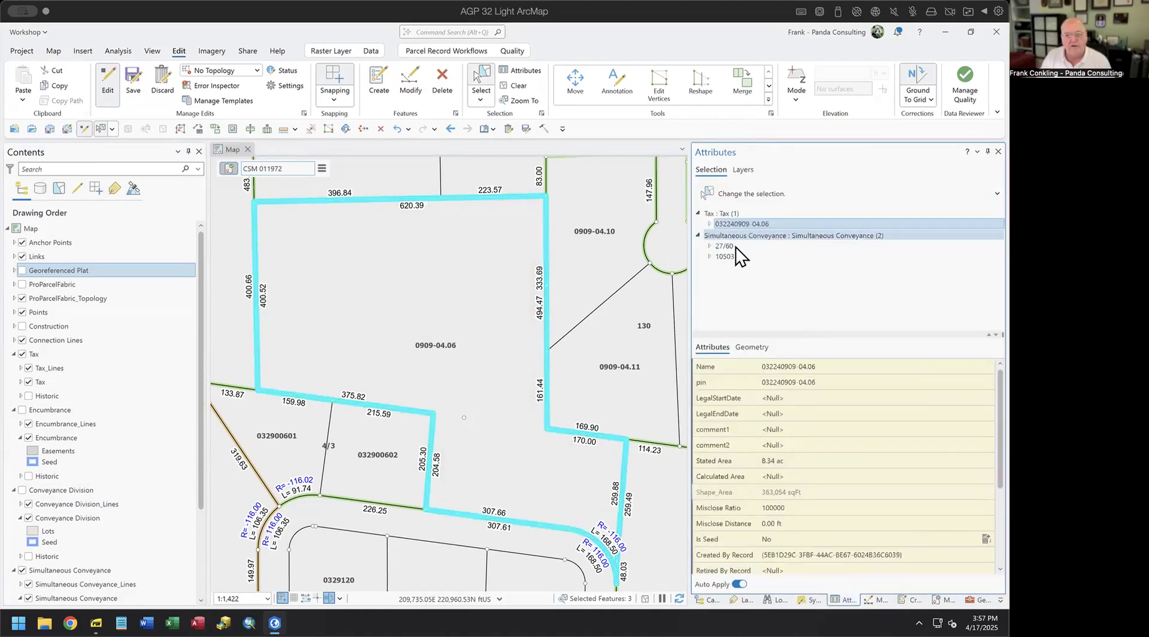
click(735, 245)
click(724, 257)
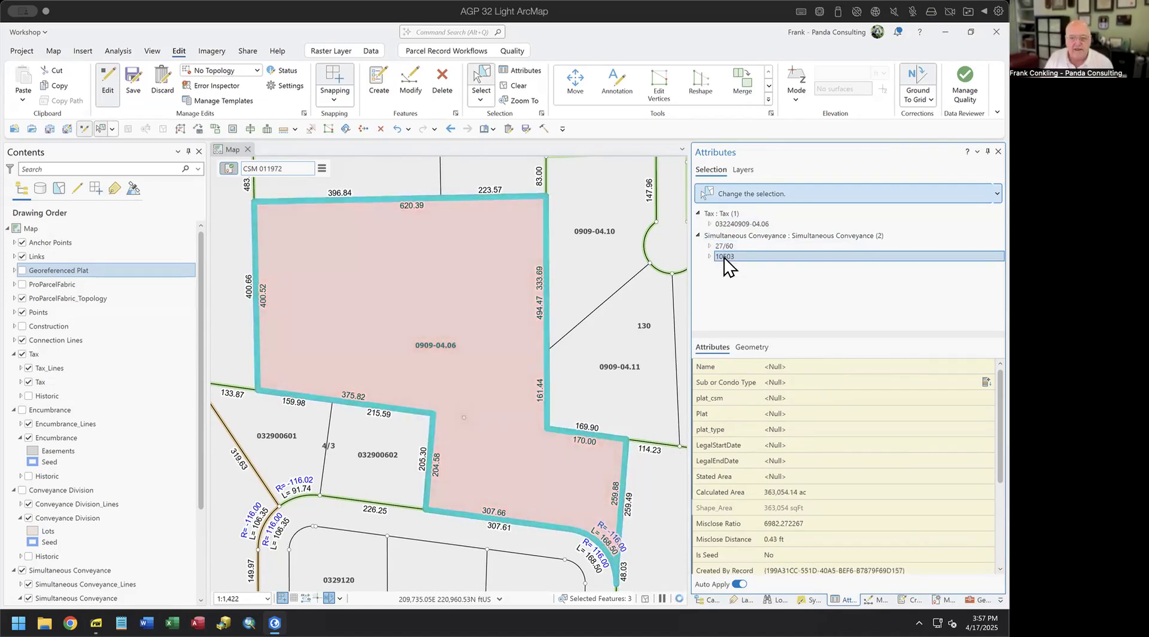
scroll(872, 539, down, 3)
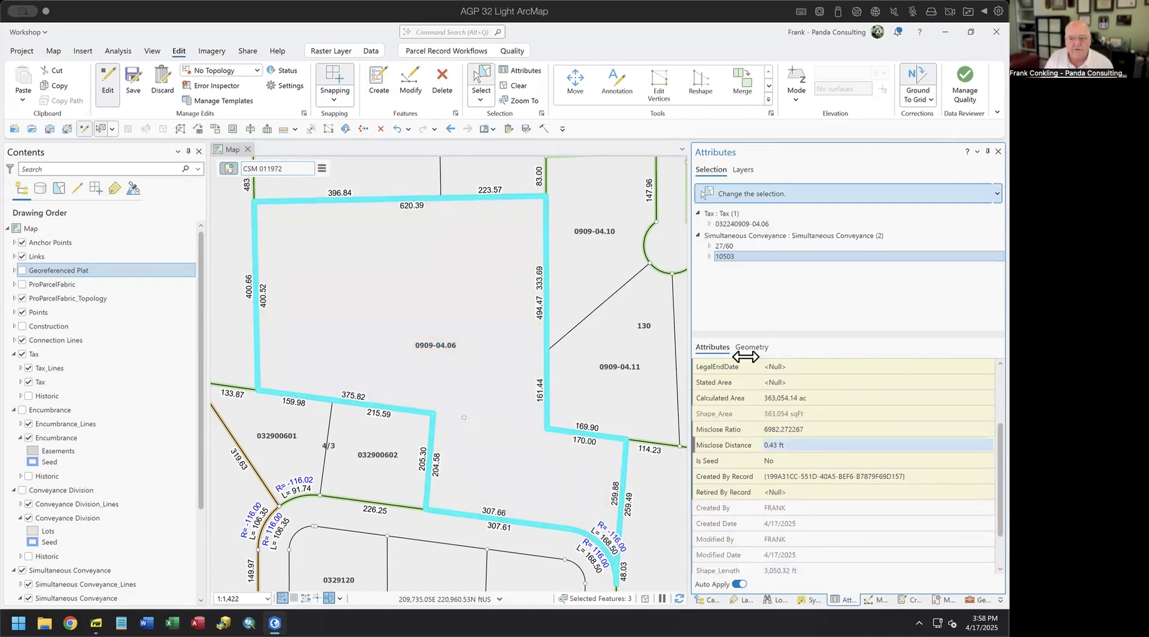
right_click(725, 255)
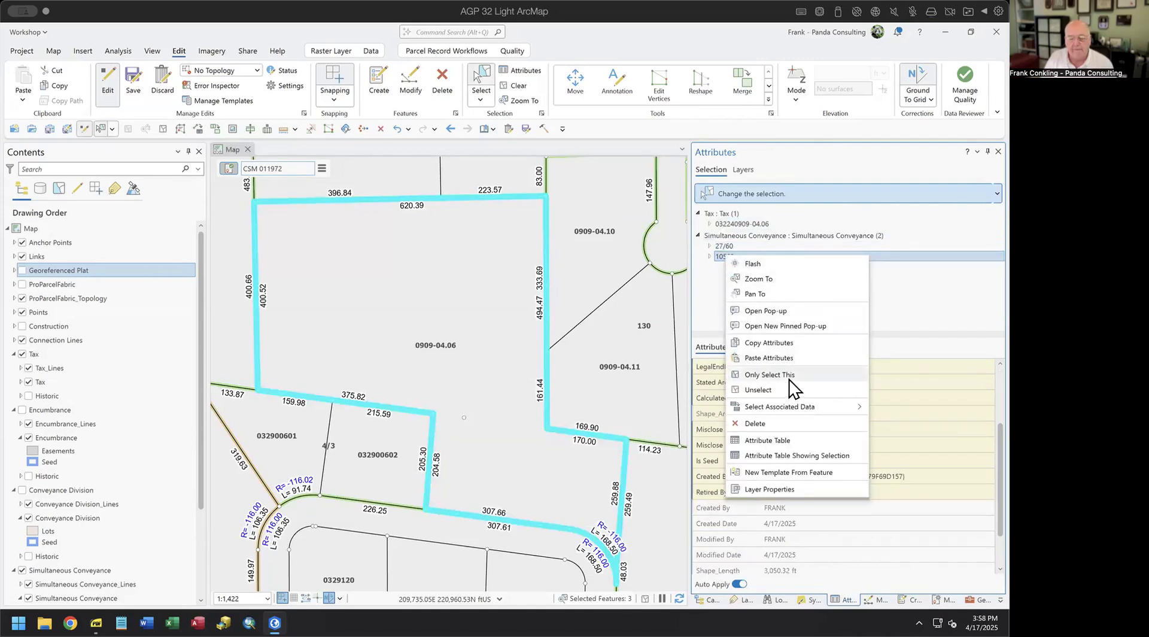
click(789, 379)
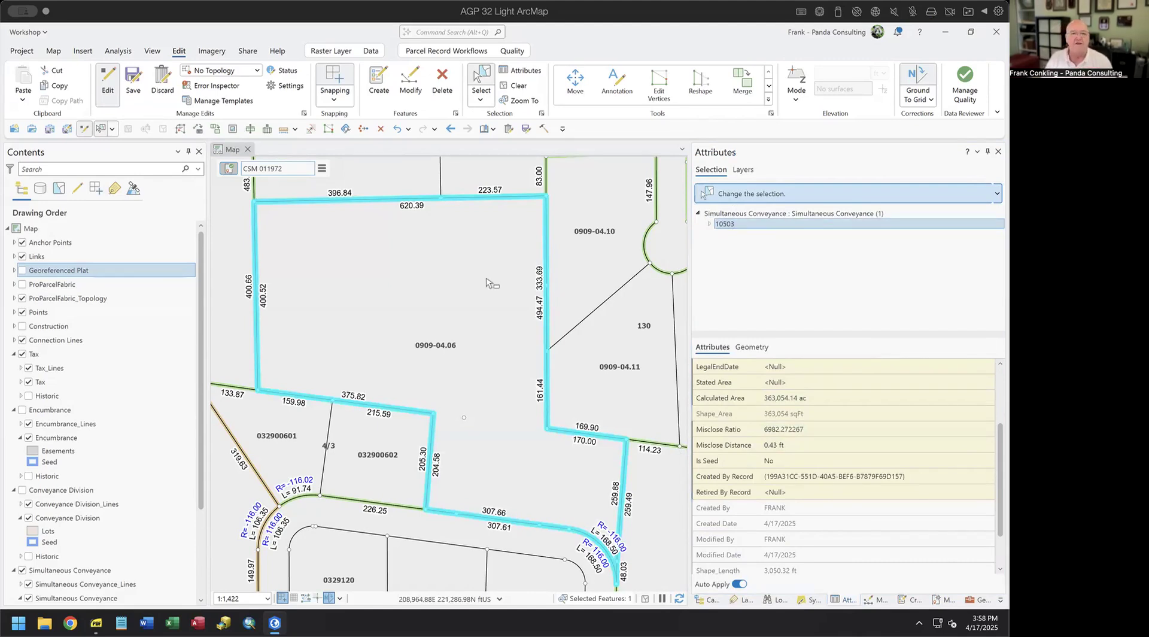
click(458, 52)
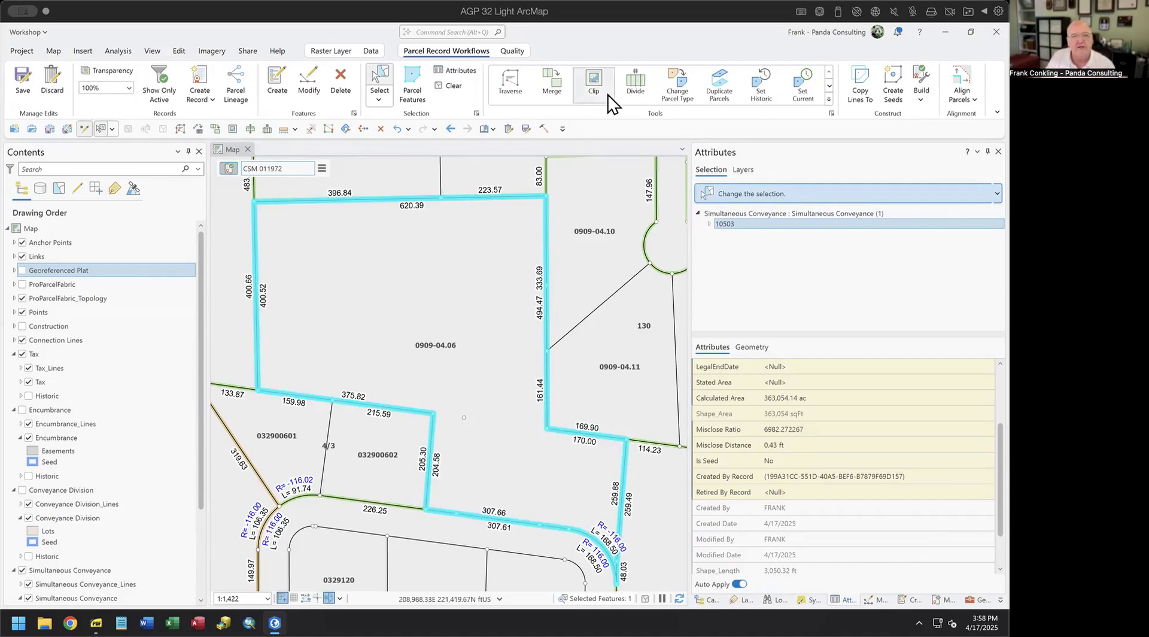
click(596, 81)
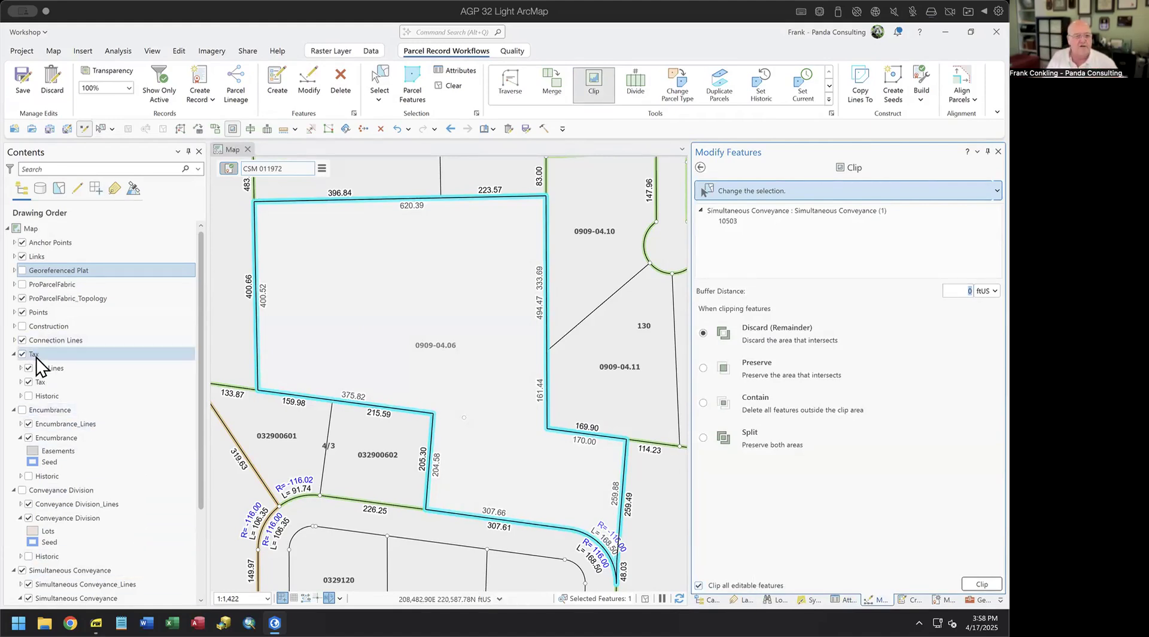
- Clip all editable features with Discard (Remainder) inside outline 10503, removing tax parcel 0909-04.06 there
scroll(37, 360, down, 2)
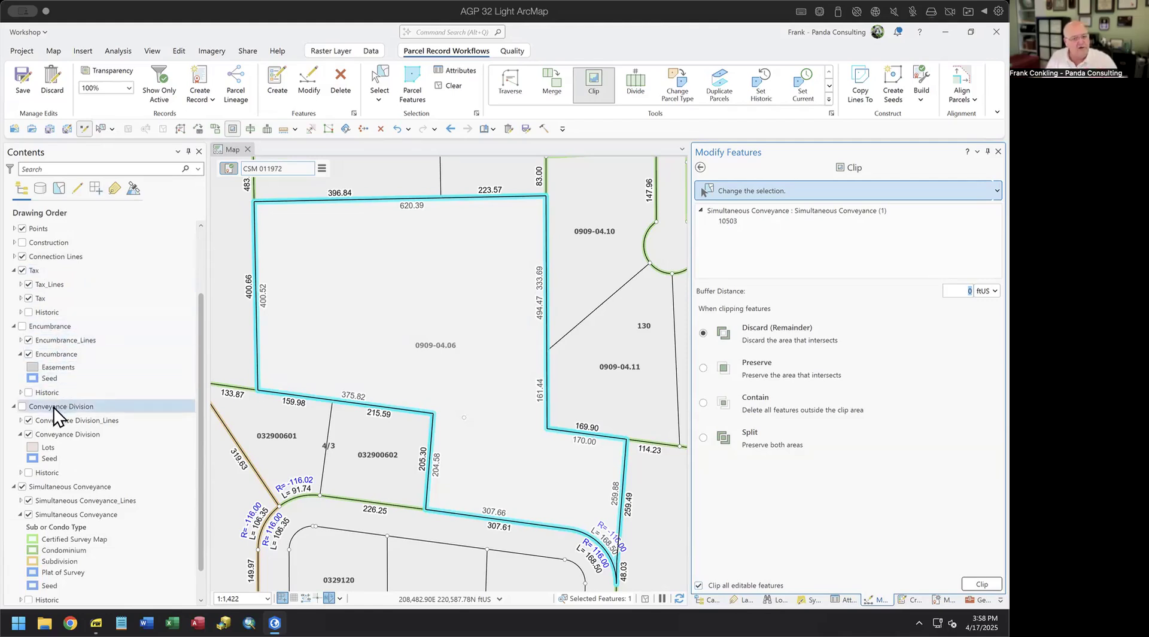
scroll(53, 407, down, 1)
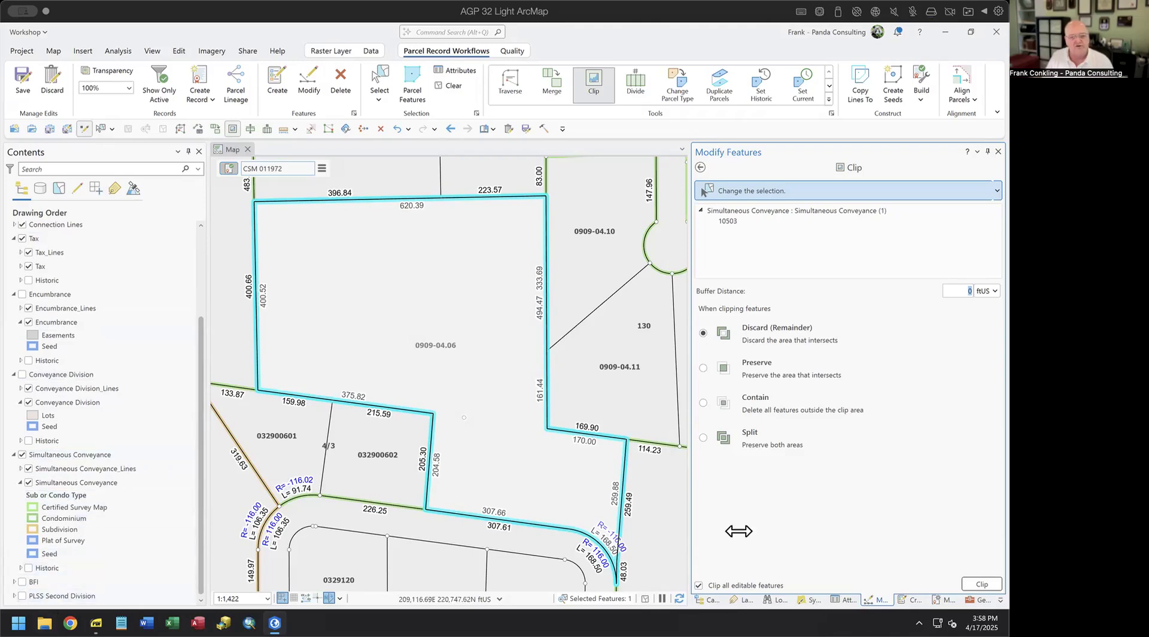
click(982, 584)
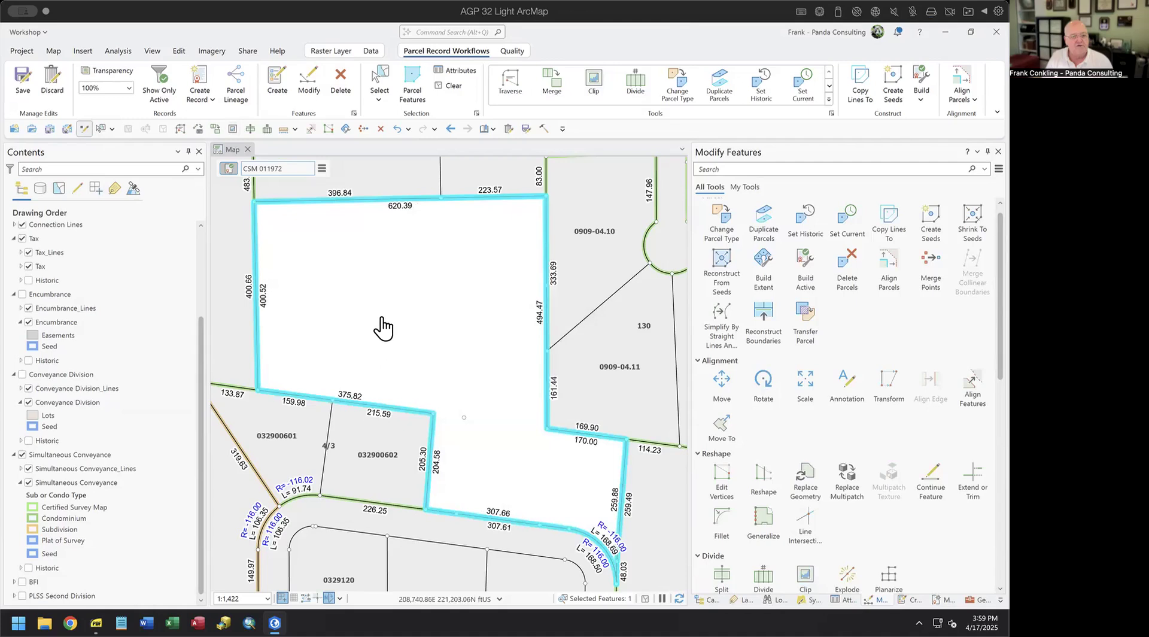
- Show Conveyance Division, clear the selection, and select lots 1, 2, 3 and the outlot
click(21, 375)
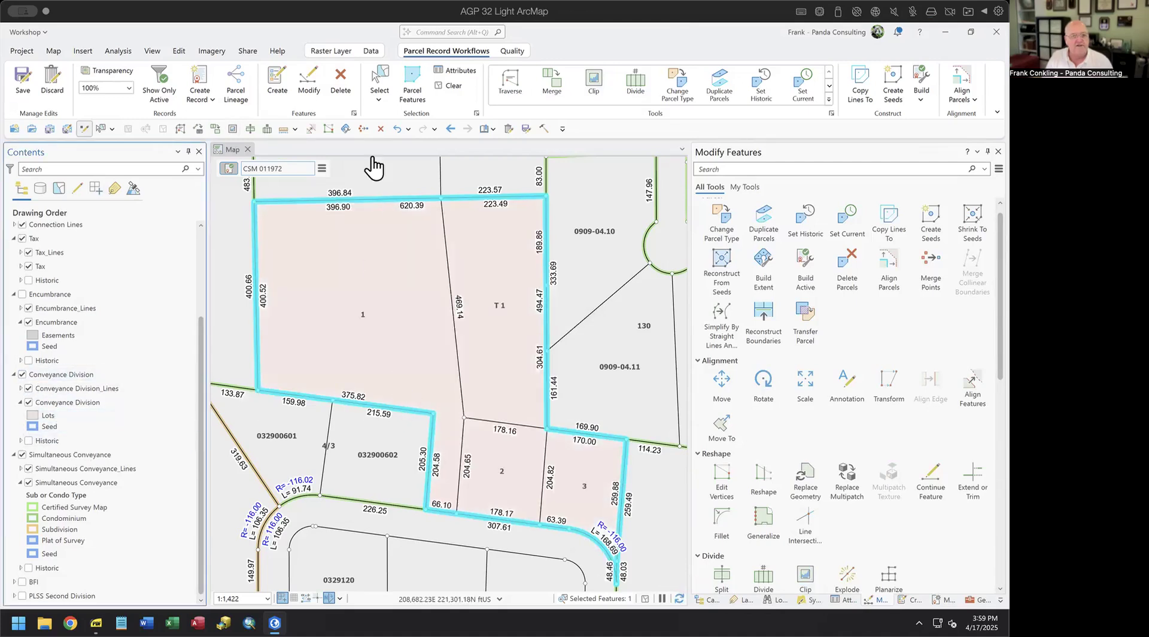
click(456, 85)
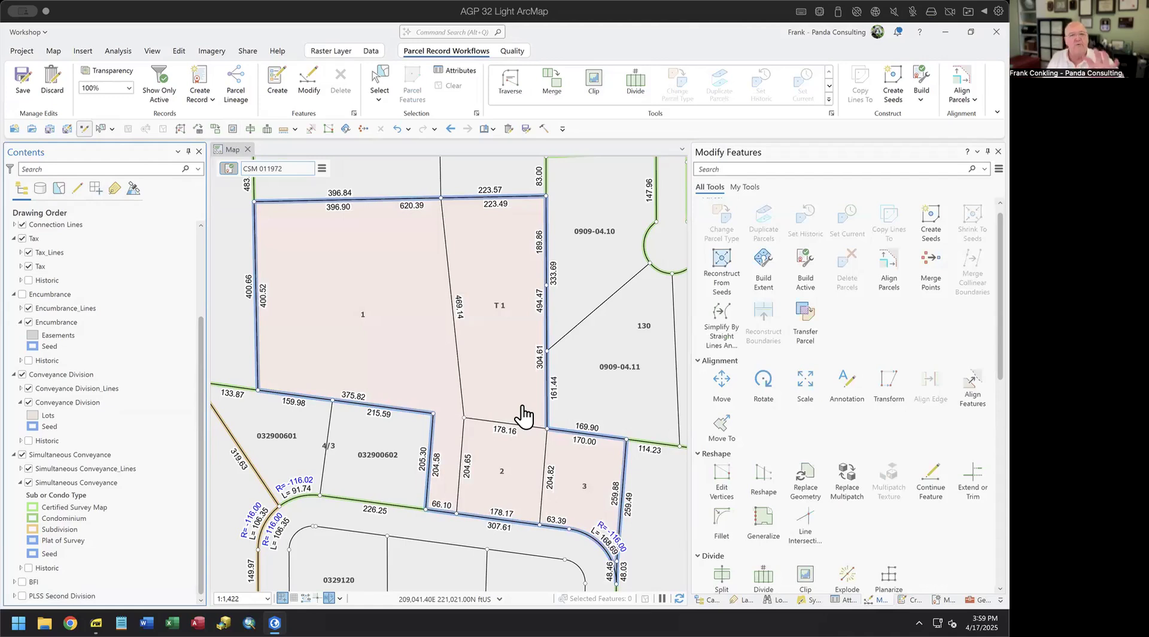
click(378, 83)
click(367, 282)
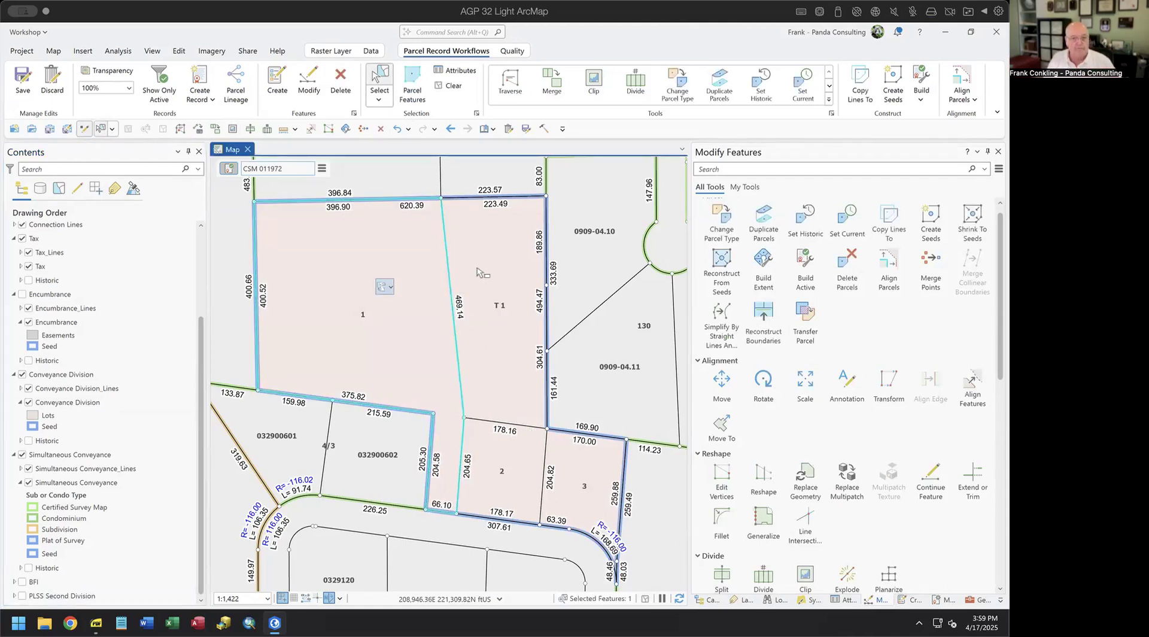
shift+click(479, 273)
shift+click(500, 474)
shift+click(575, 500)
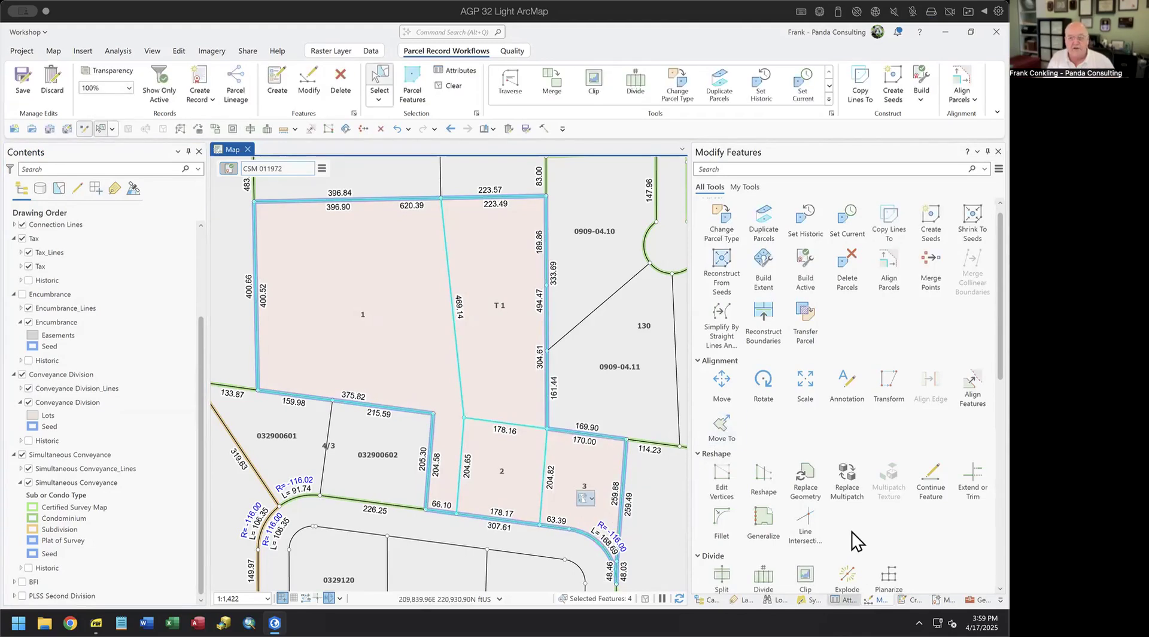
click(844, 599)
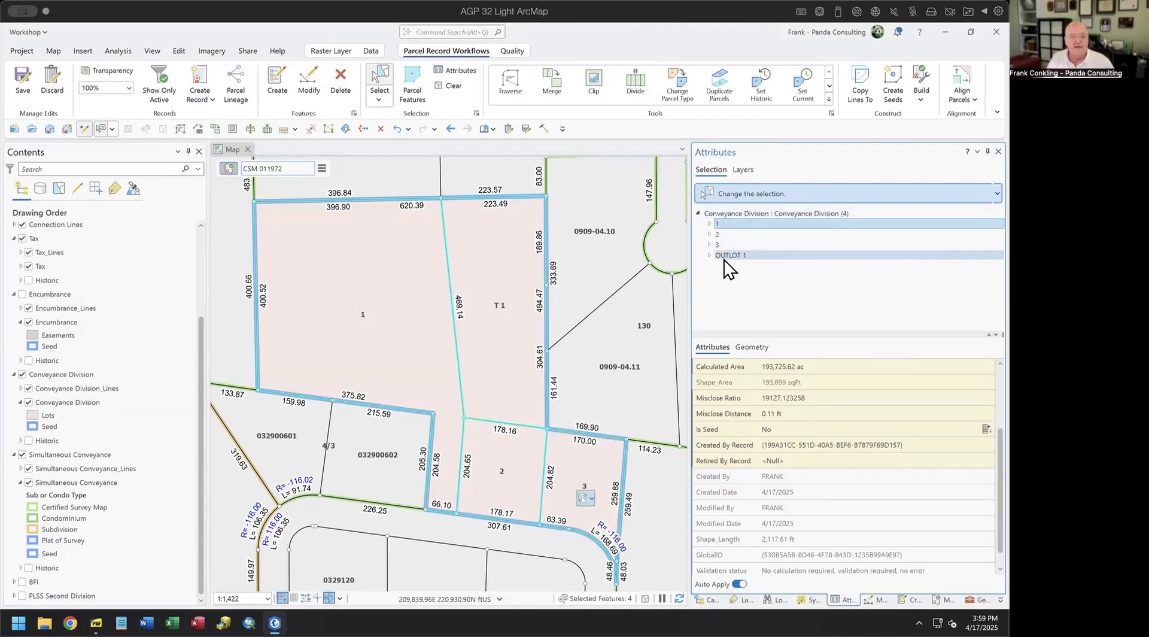
- Select all features in the CSM 011972 active record, then drop outline 10503 from the selection
click(322, 169)
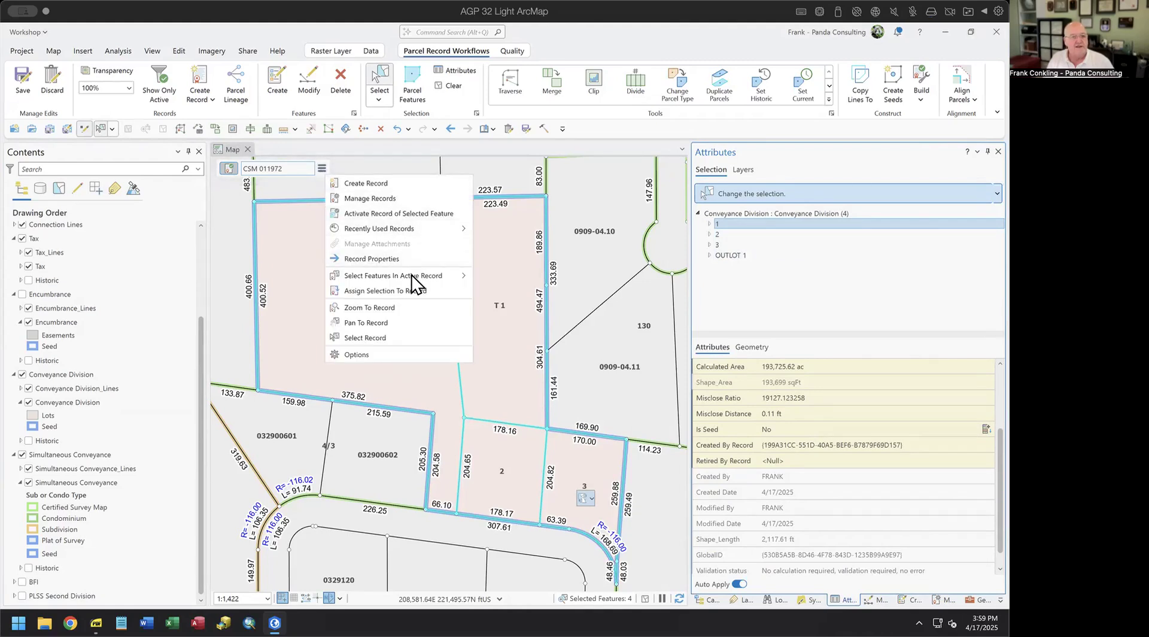
mouse_move(412, 271)
click(497, 291)
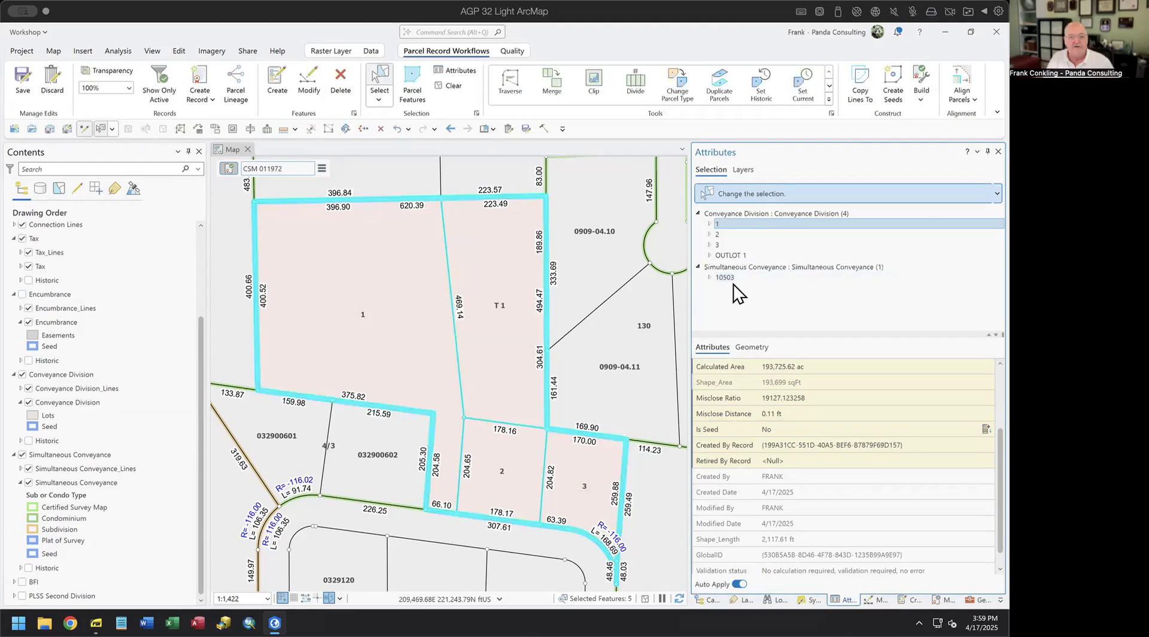
click(727, 277)
right_click(728, 275)
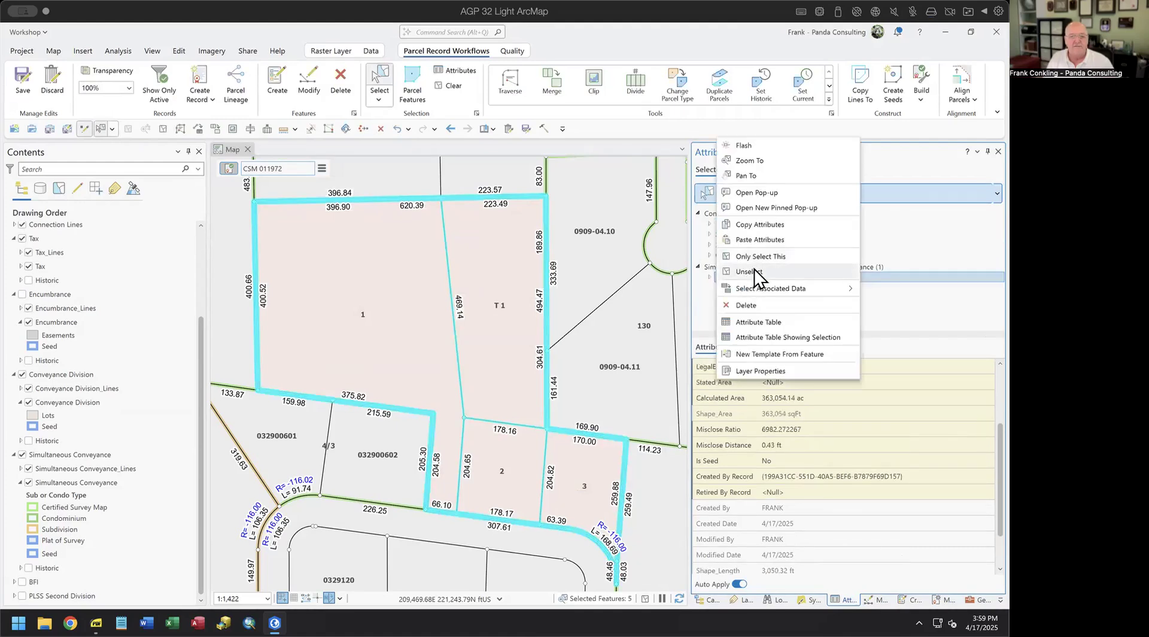
click(749, 271)
click(727, 223)
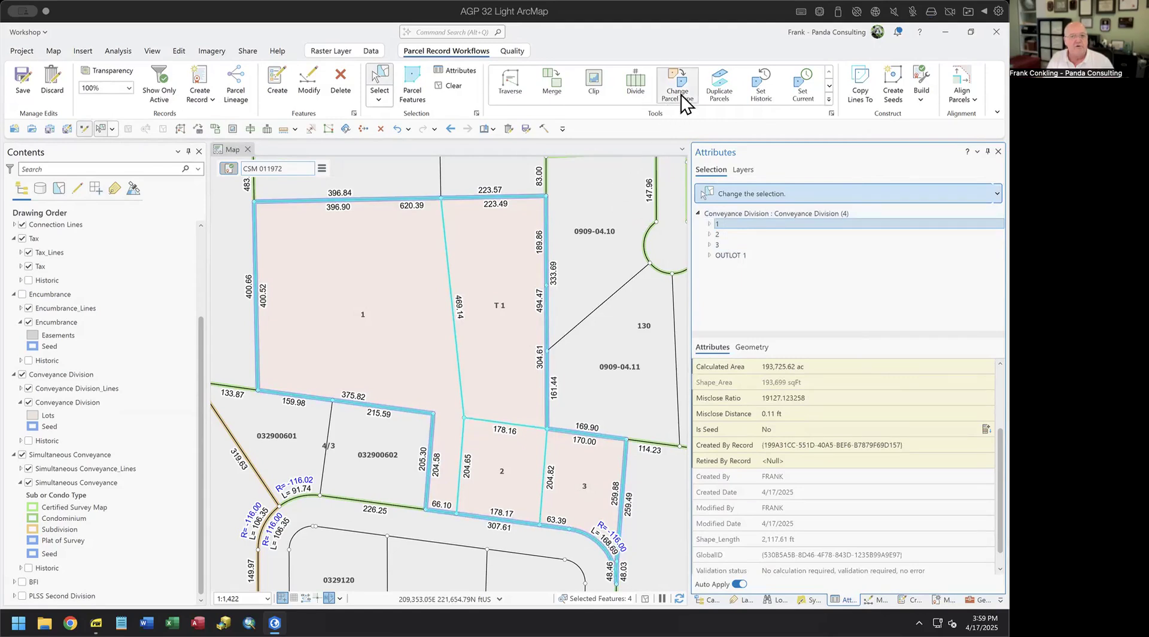
click(720, 89)
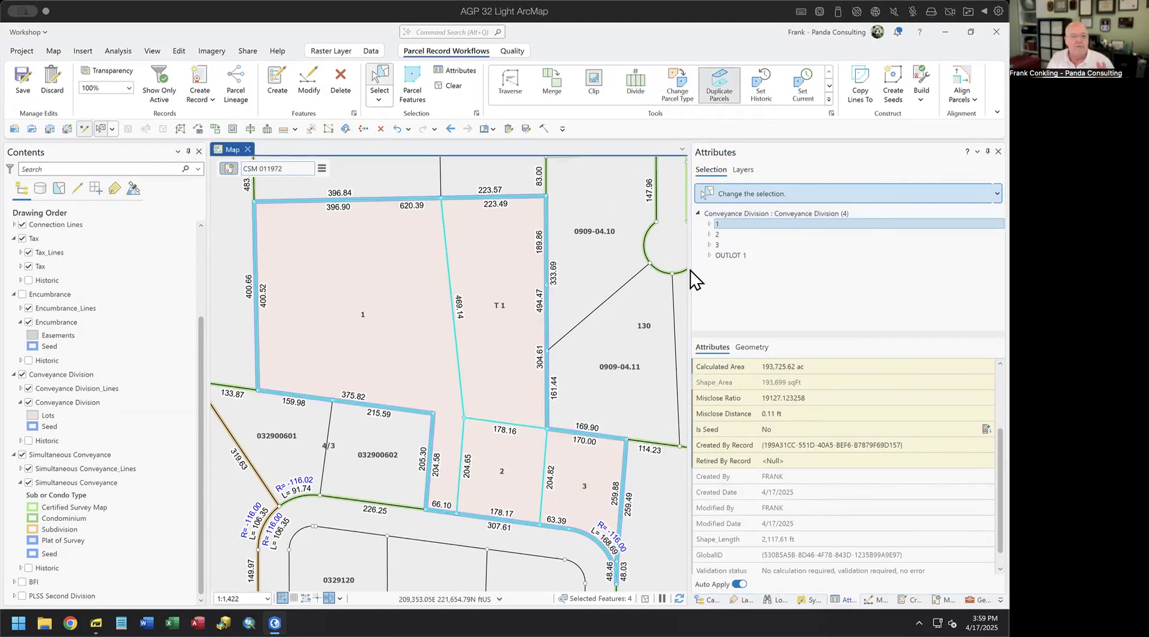
- Duplicate the four lots into the Tax parcel type
click(801, 200)
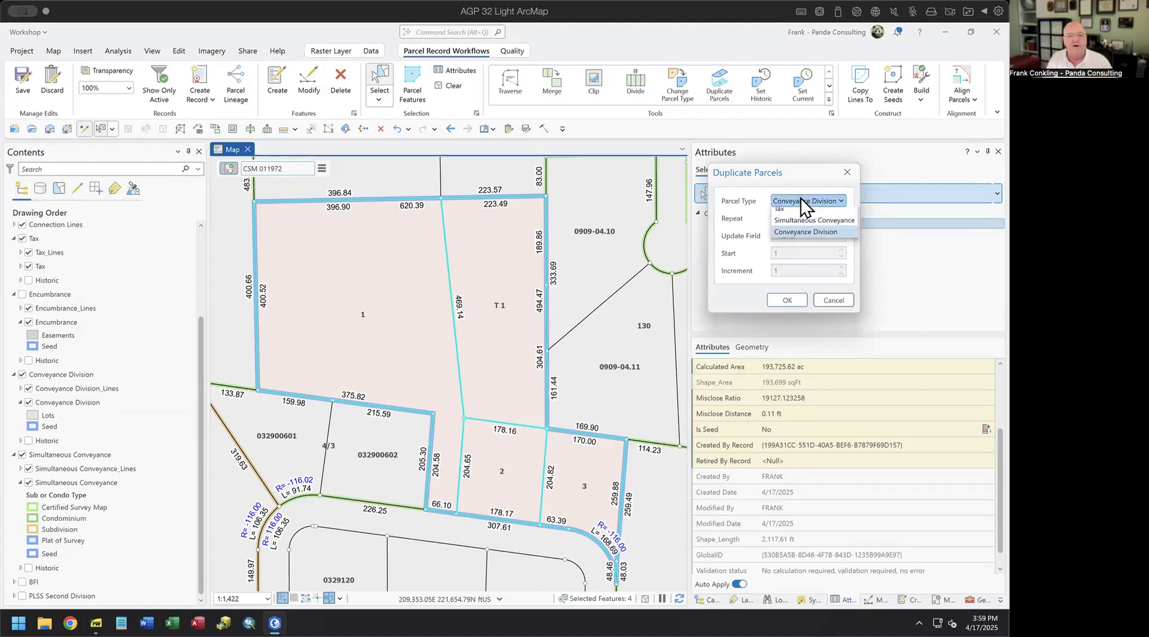
click(784, 213)
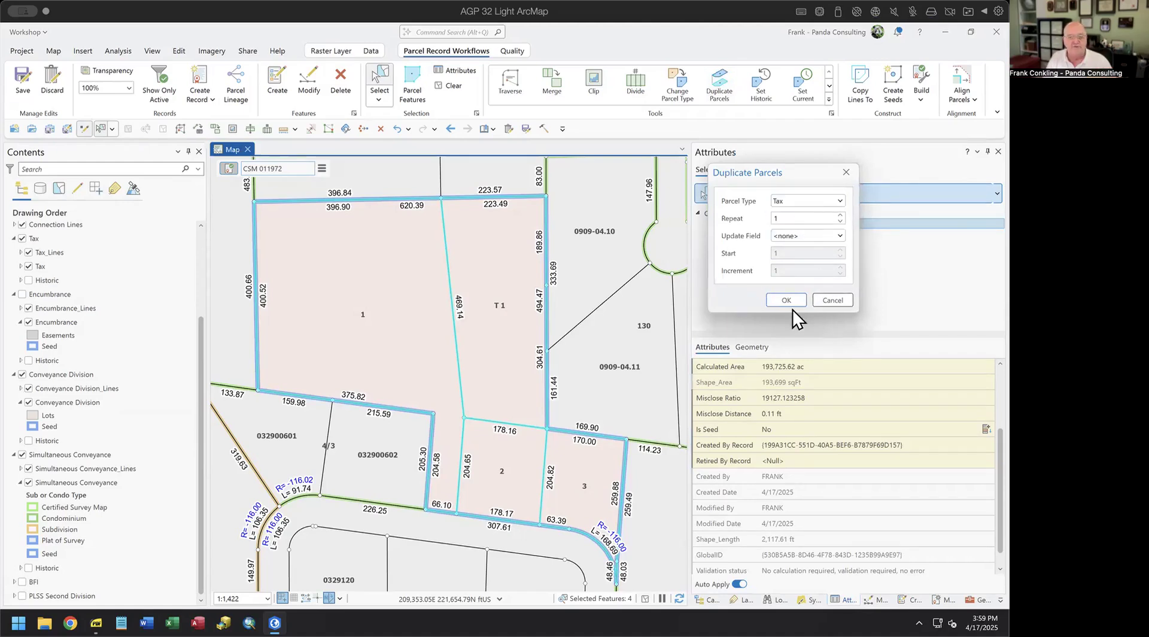
click(783, 297)
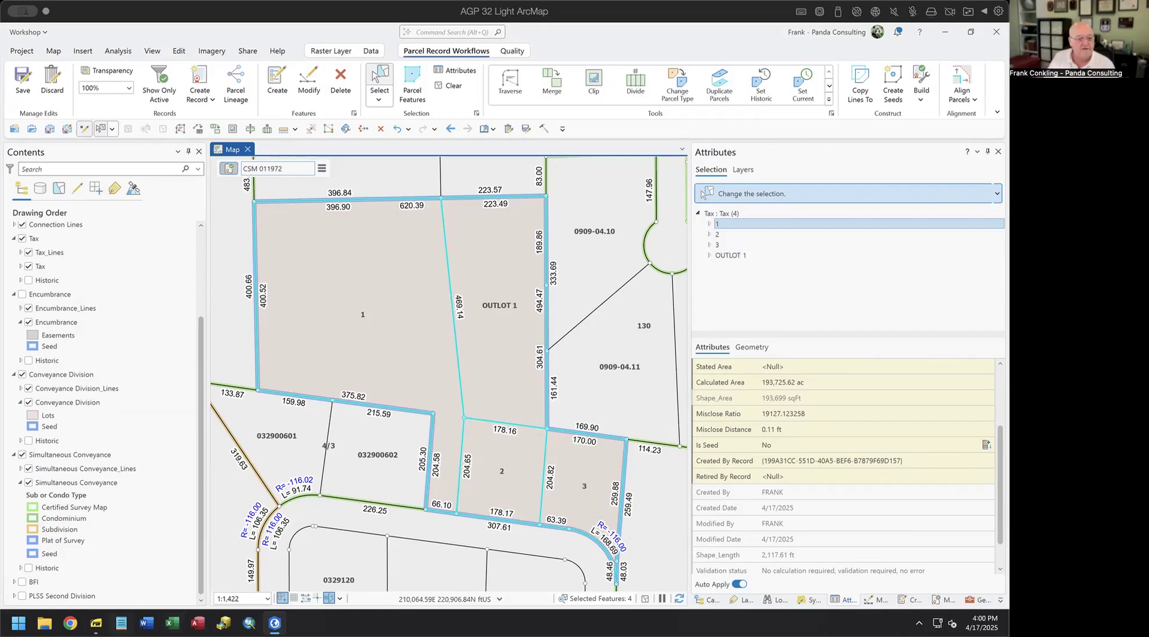
- Highlight the gaps-and-overlaps step in the workshop slides PDF and return to the map
click(96, 622)
click(218, 442)
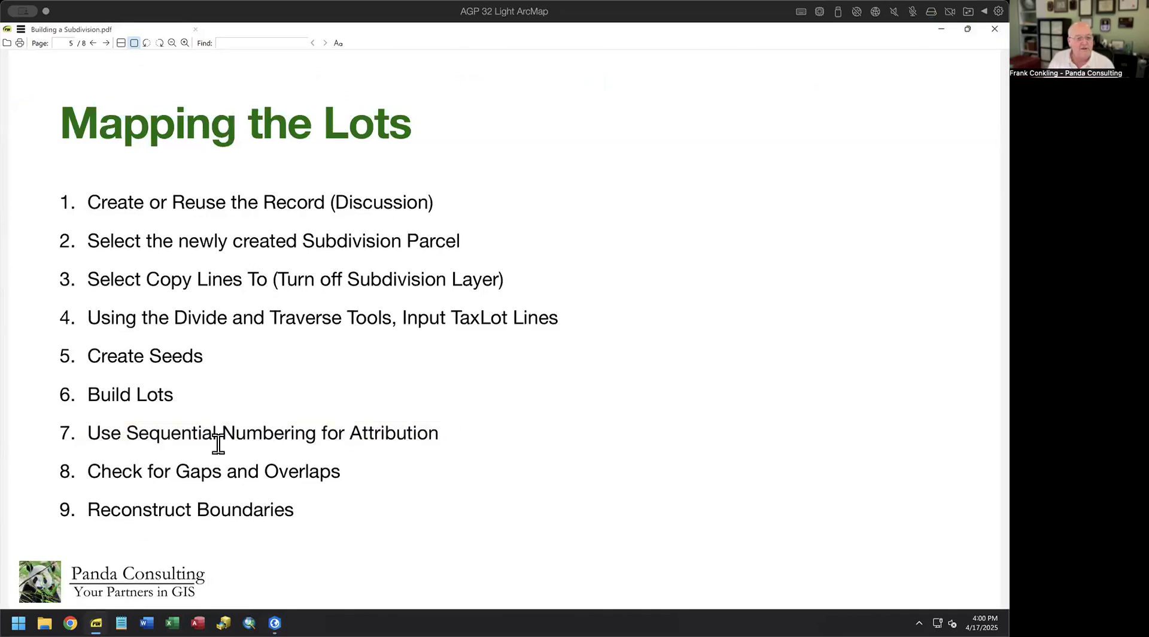
drag(90, 470, 362, 472)
key(alt+Tab)
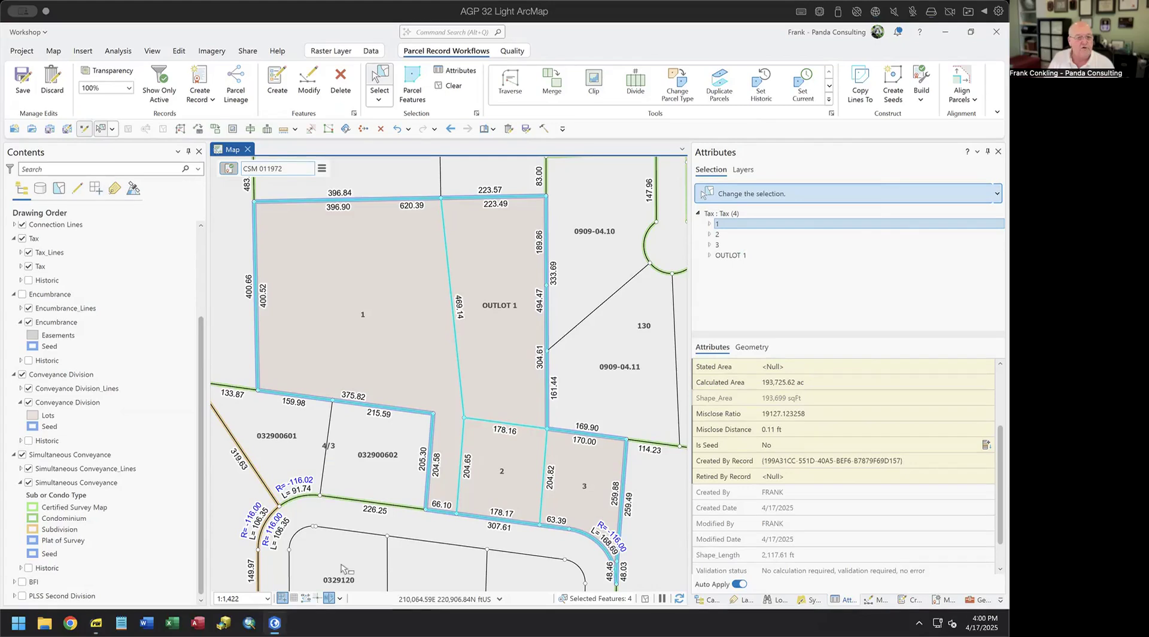
- Highlight gaps and overlaps within each visible parcel layer from the Quality tools
click(510, 51)
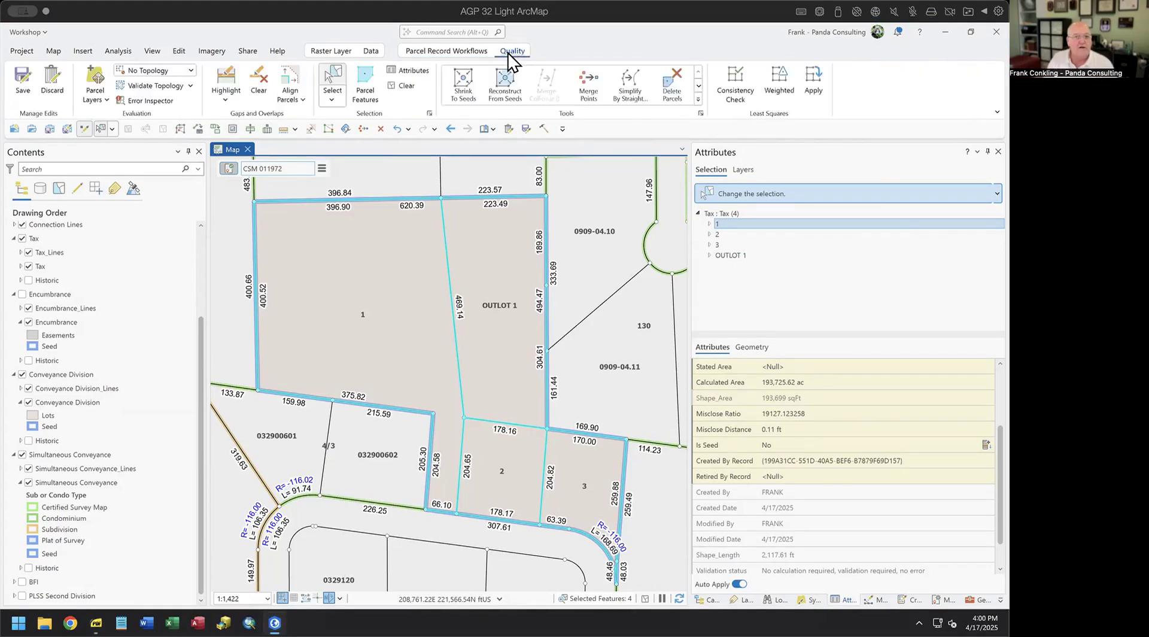
click(227, 90)
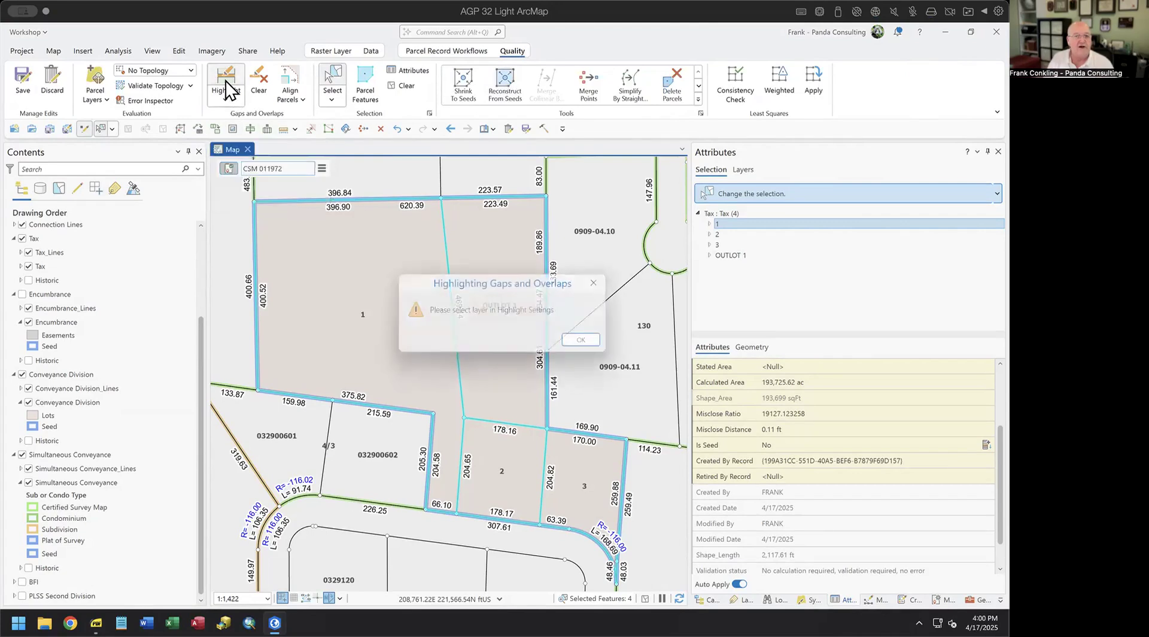
click(589, 343)
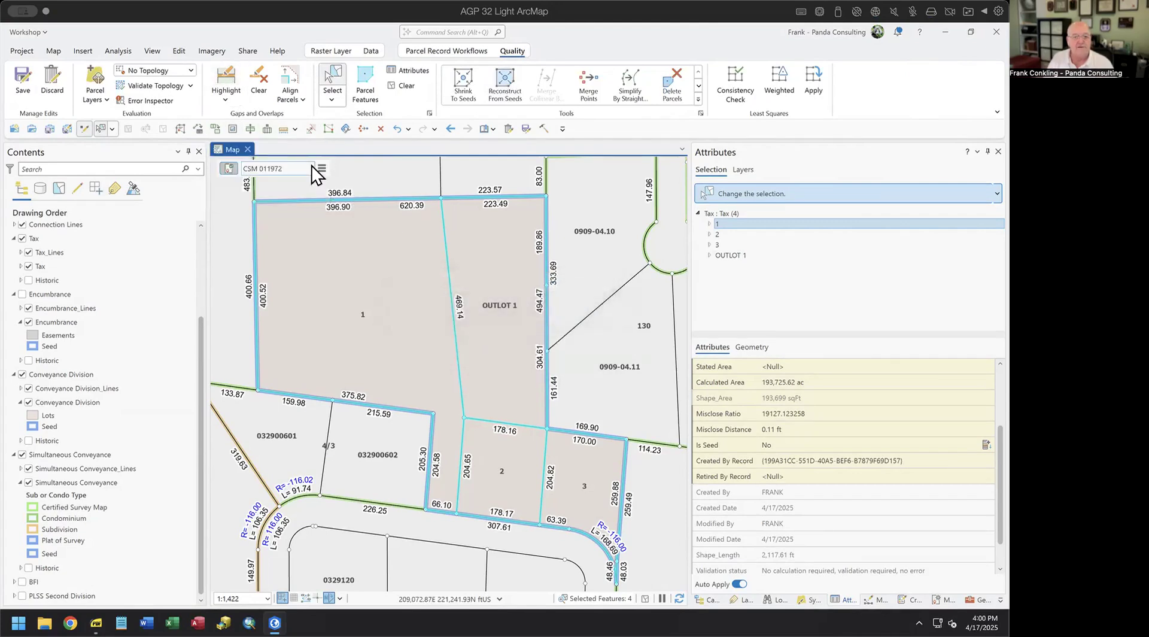
click(226, 100)
click(247, 161)
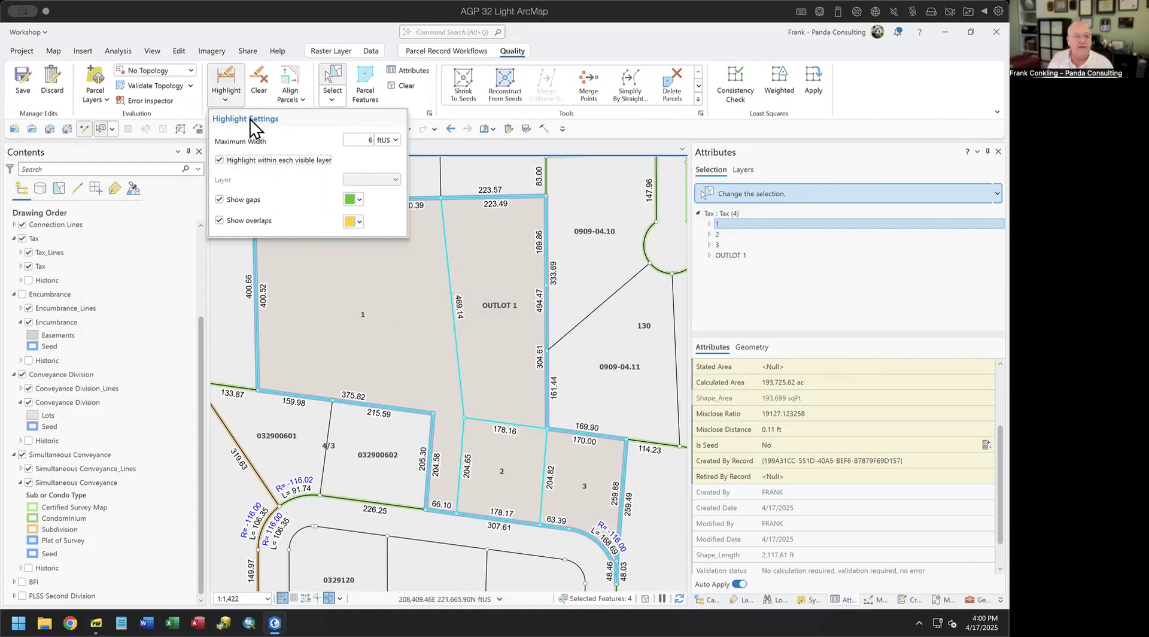
click(227, 83)
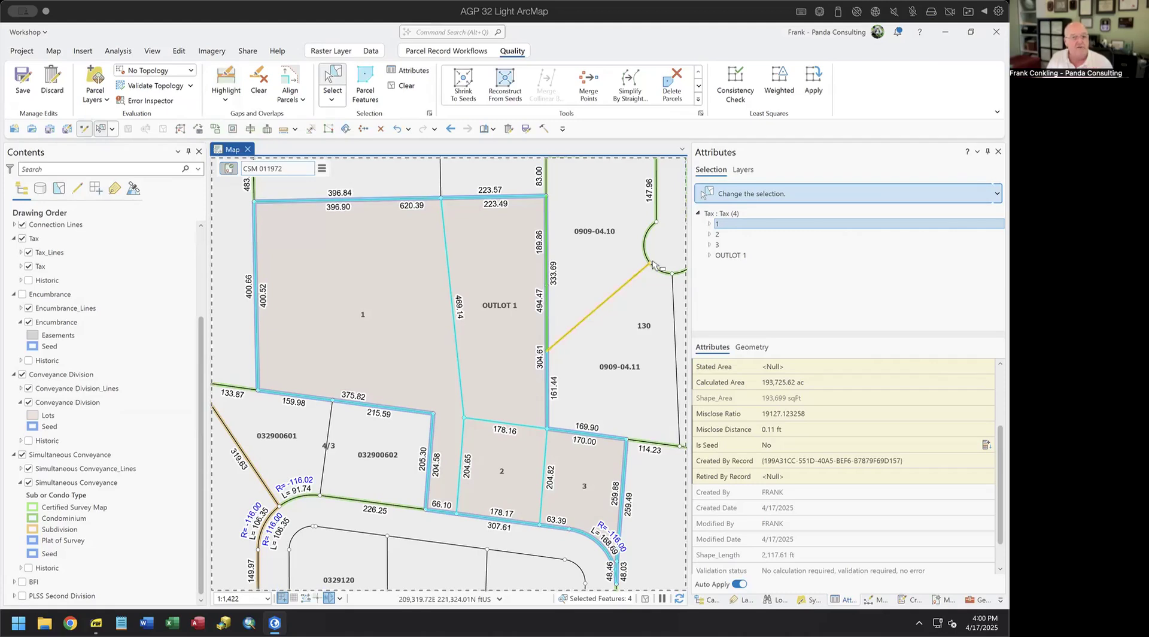
- Clear the parcel selection and the gap-overlap highlight, then return to the Mapping the Lots slide
click(400, 85)
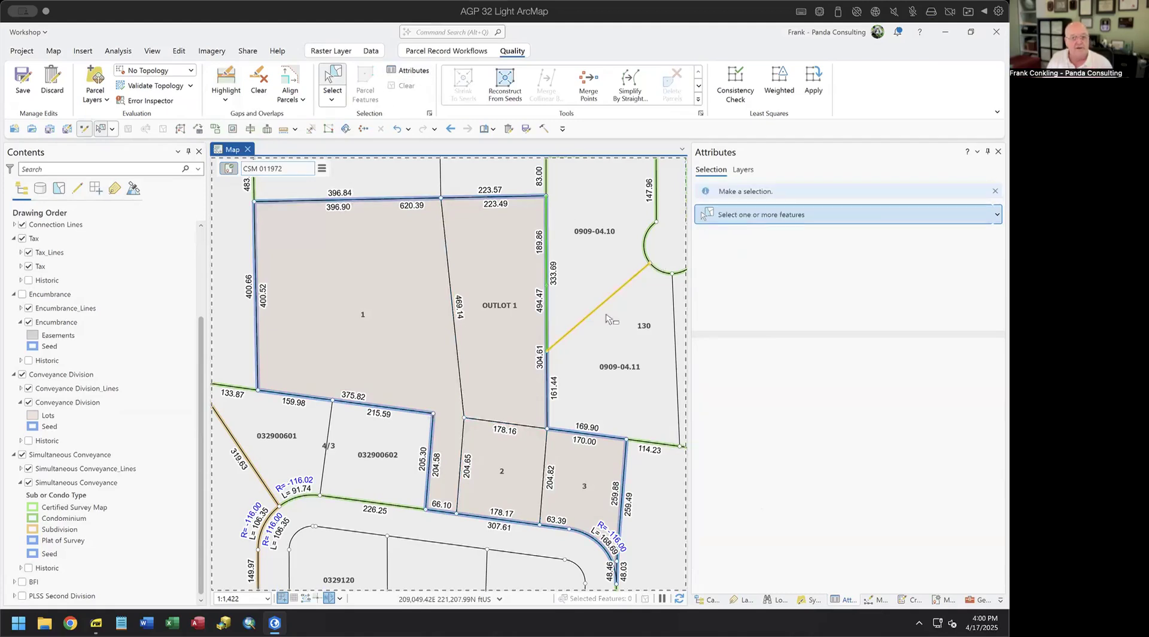
click(265, 89)
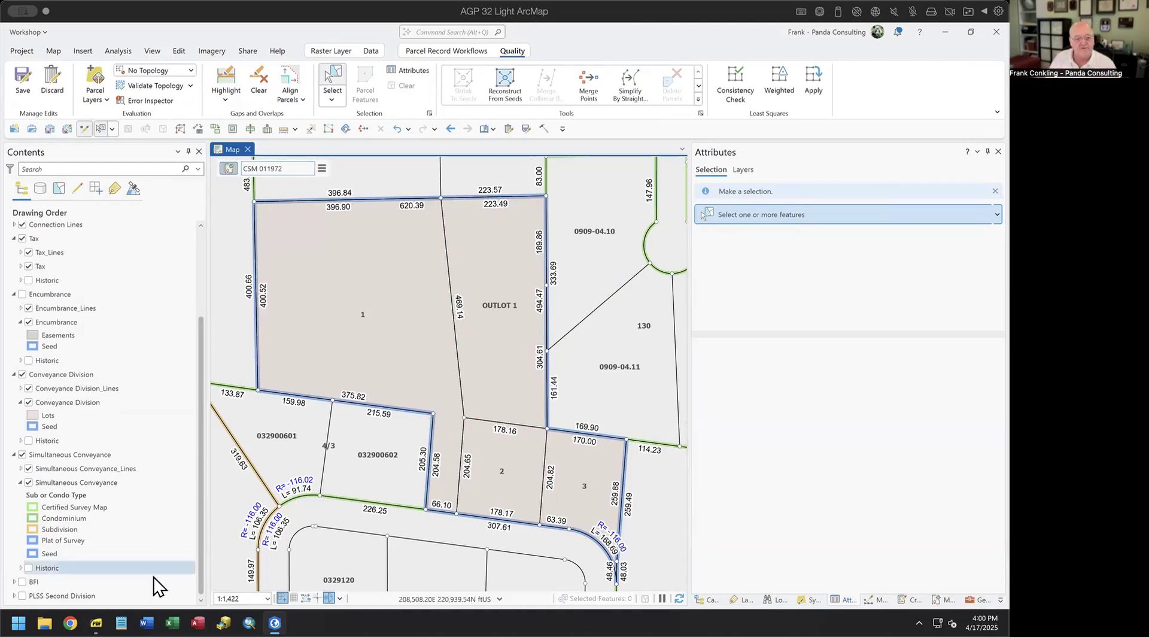
click(95, 622)
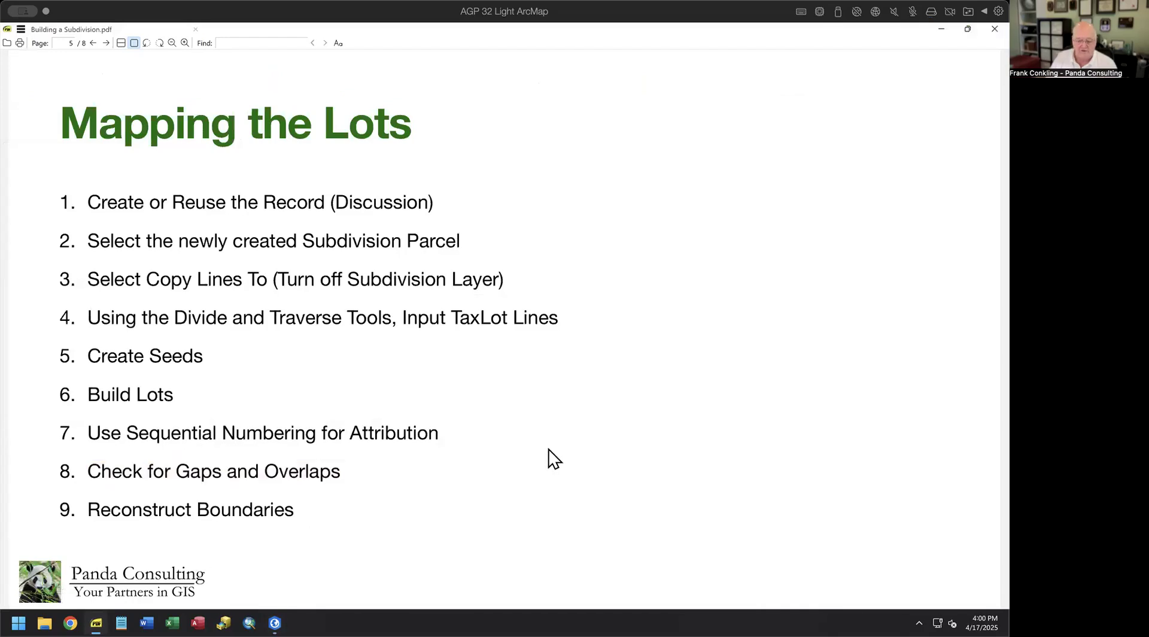
- Page past Tips and Tricks and Questions? to the closing 'We Hope you enjoyed the Workshop' slide
key(Page_Down)
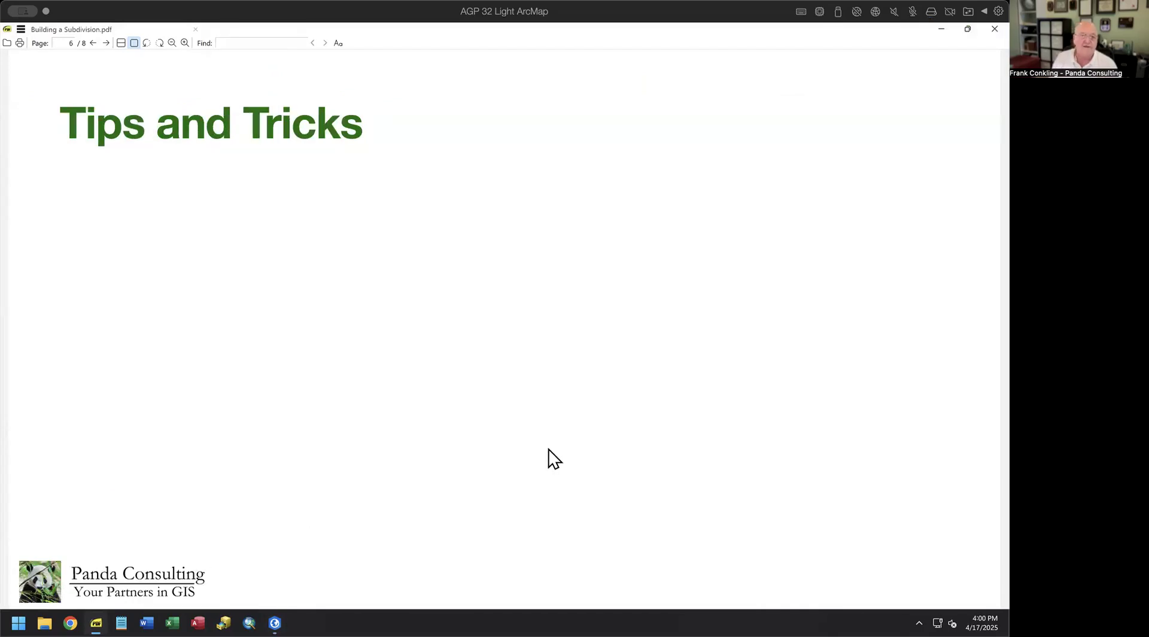
key(Page_Down)
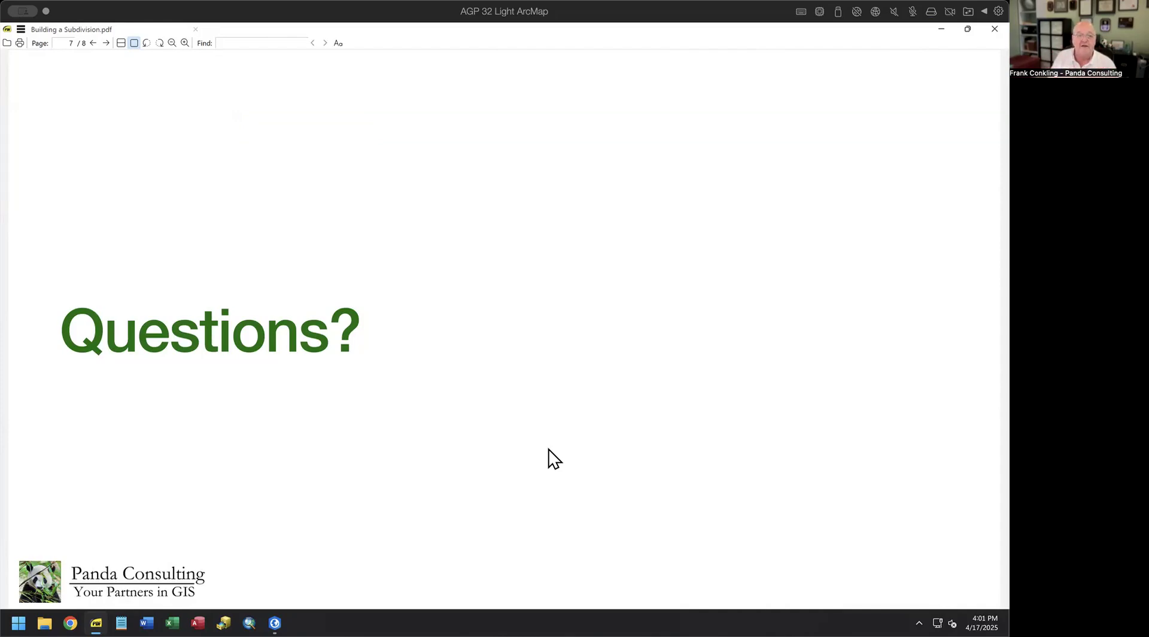
key(Page_Down)
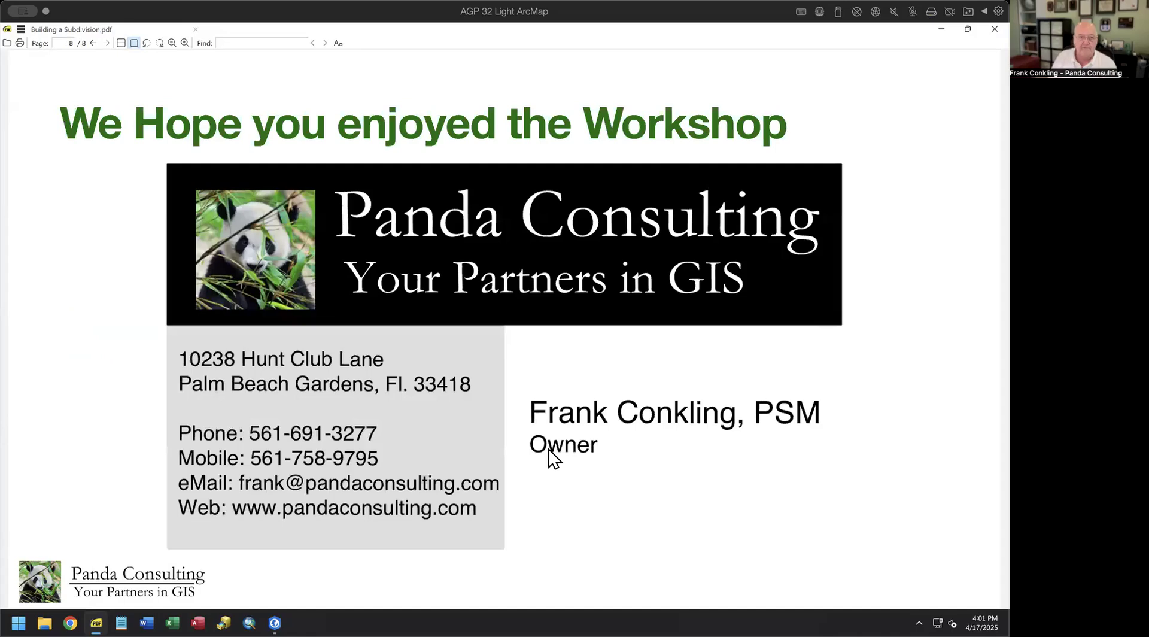